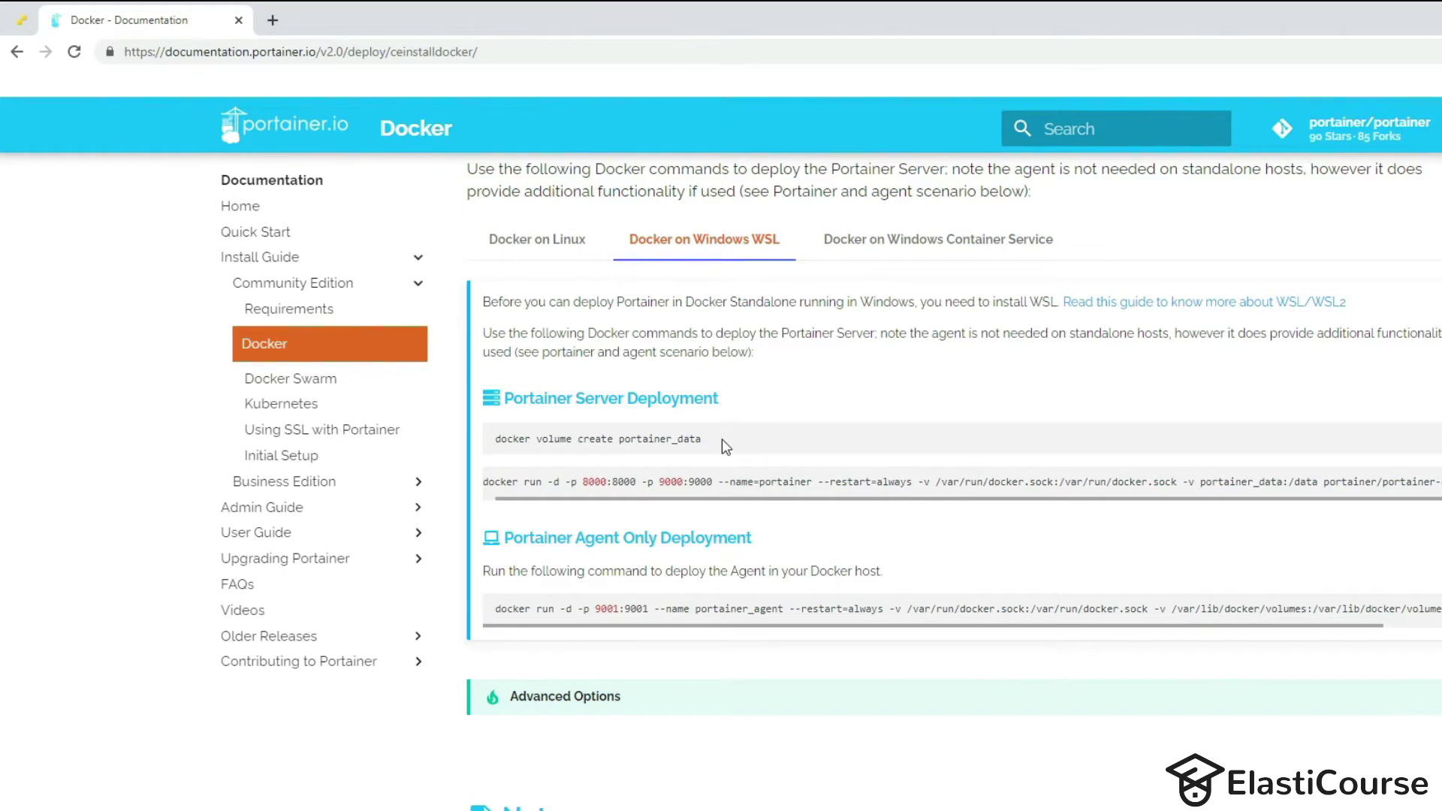
# Select the 'docker volume create portainer_data' command in the Docker on Windows WSL instructions to copy it.
pyautogui.moveTo(723, 438); pyautogui.dragTo(482, 431)
pyautogui.hotkey('ctrl', 'c')
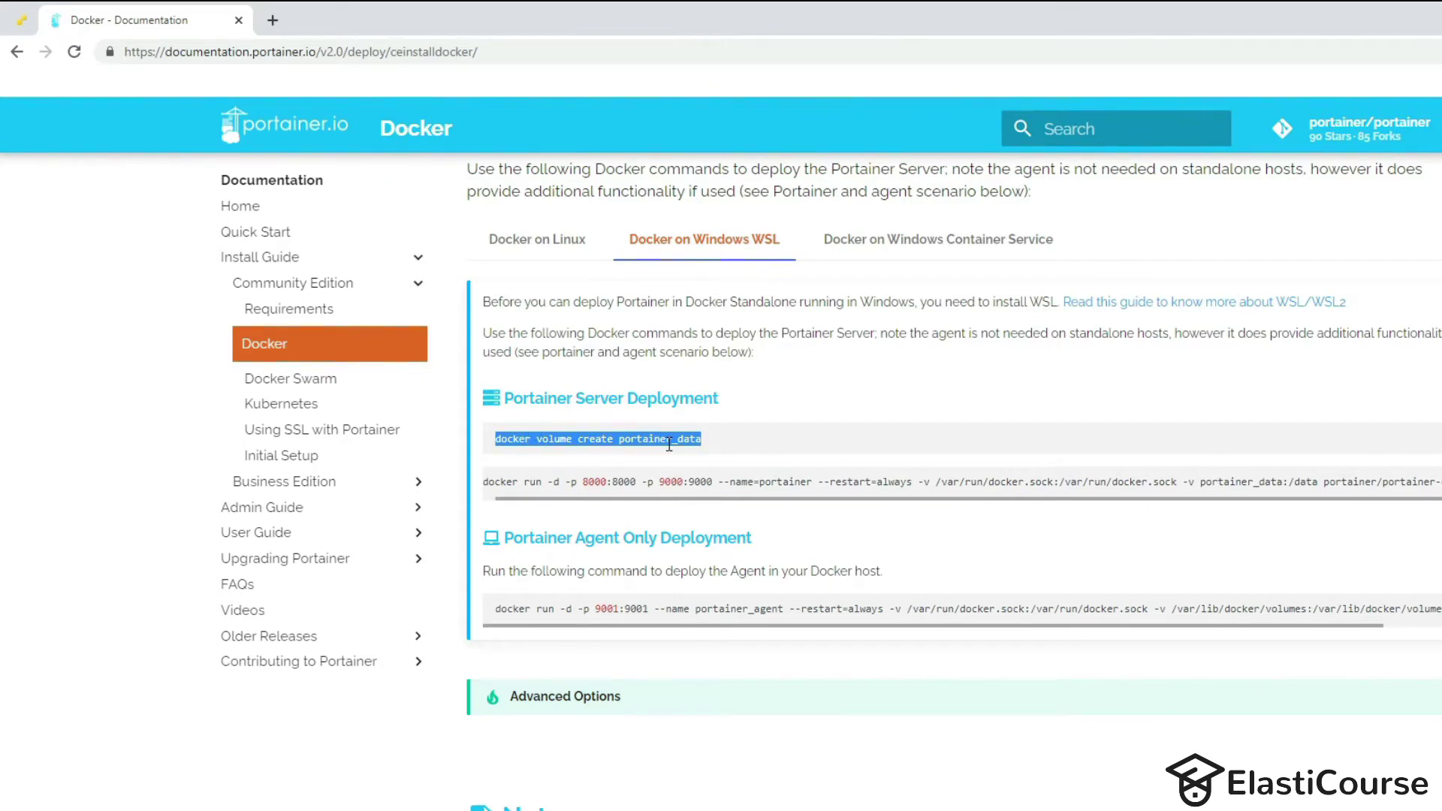
# Create the portainer_data volume in PowerShell with the pasted command.
pyautogui.hotkey('alt', 'Tab')
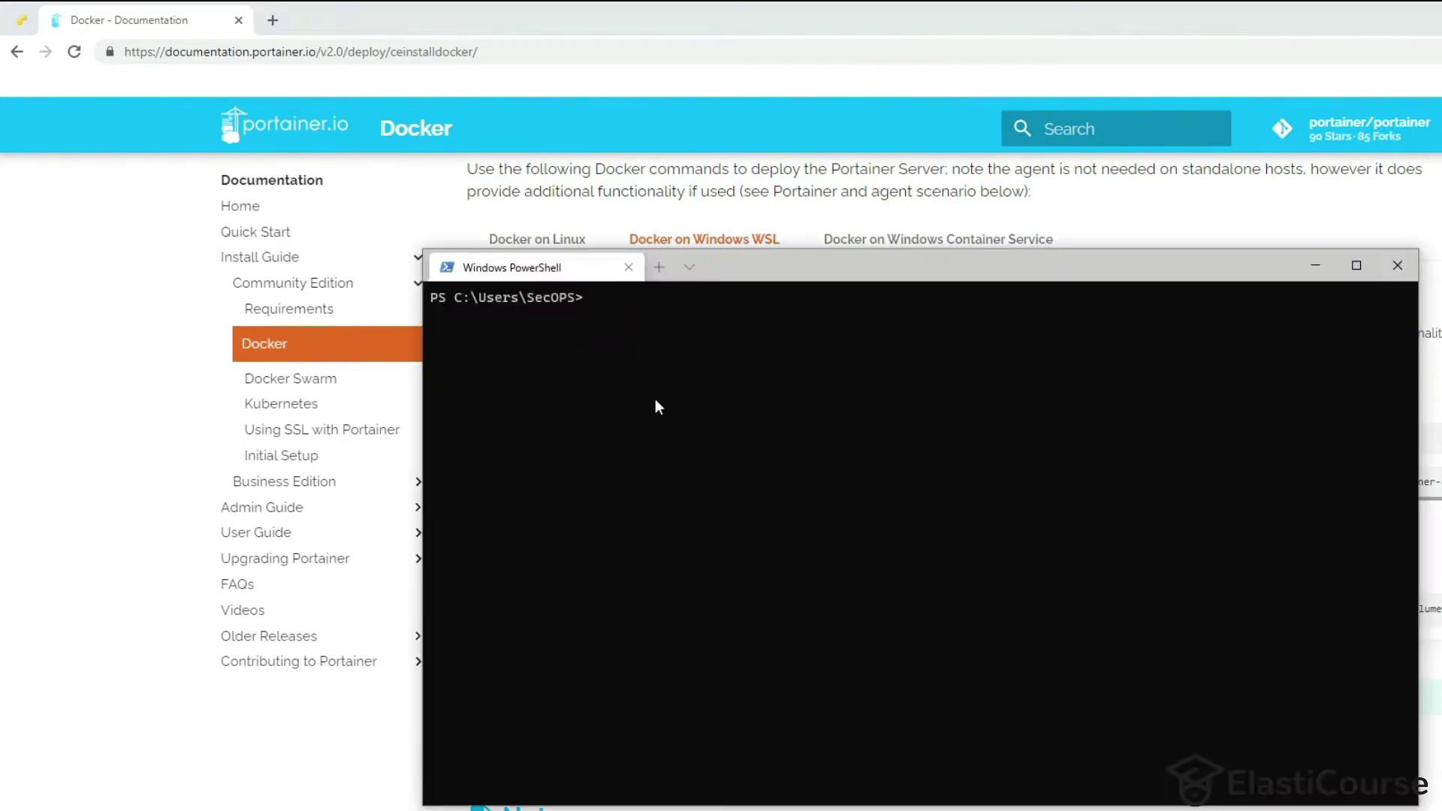
pyautogui.hotkey('ctrl', 'v')
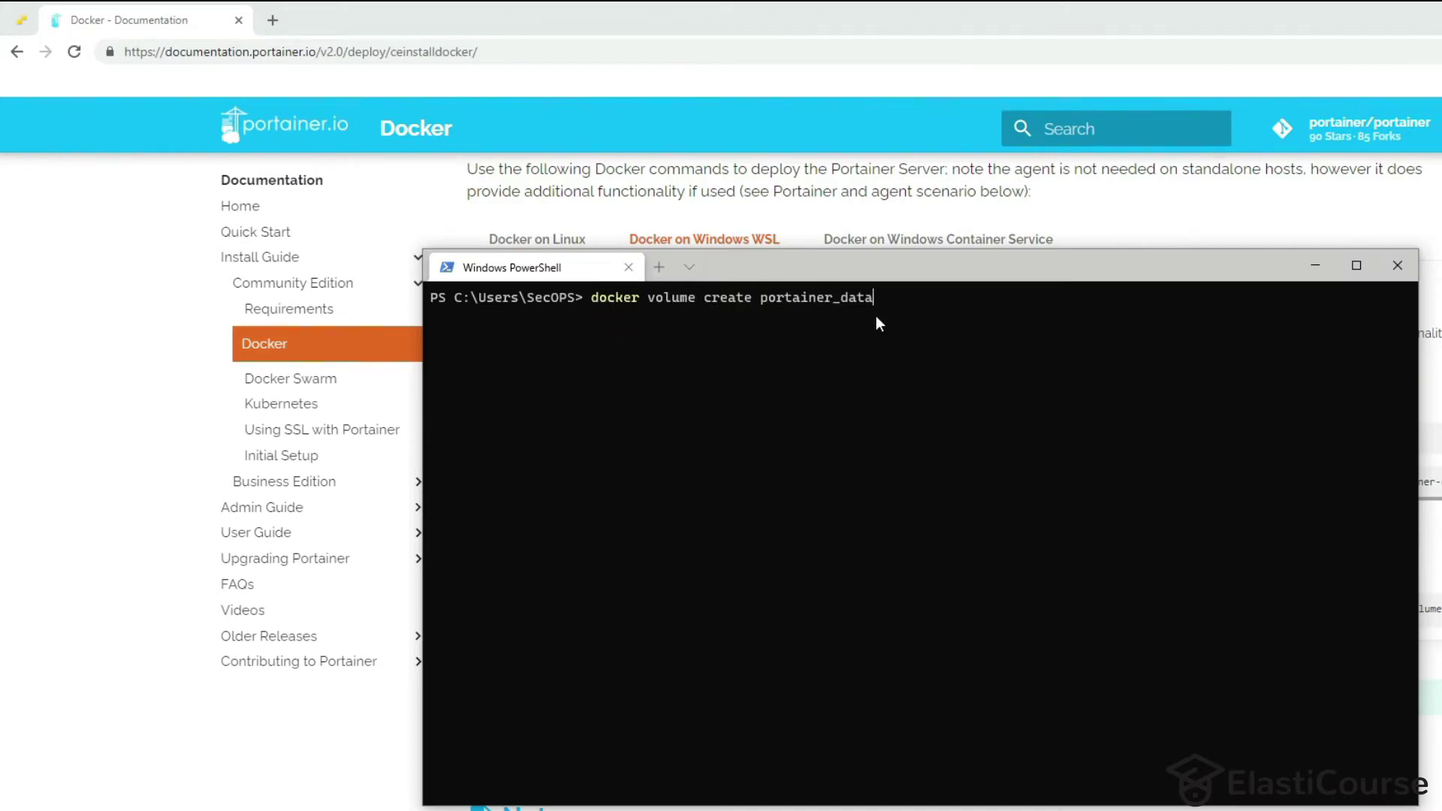
pyautogui.press('Return')
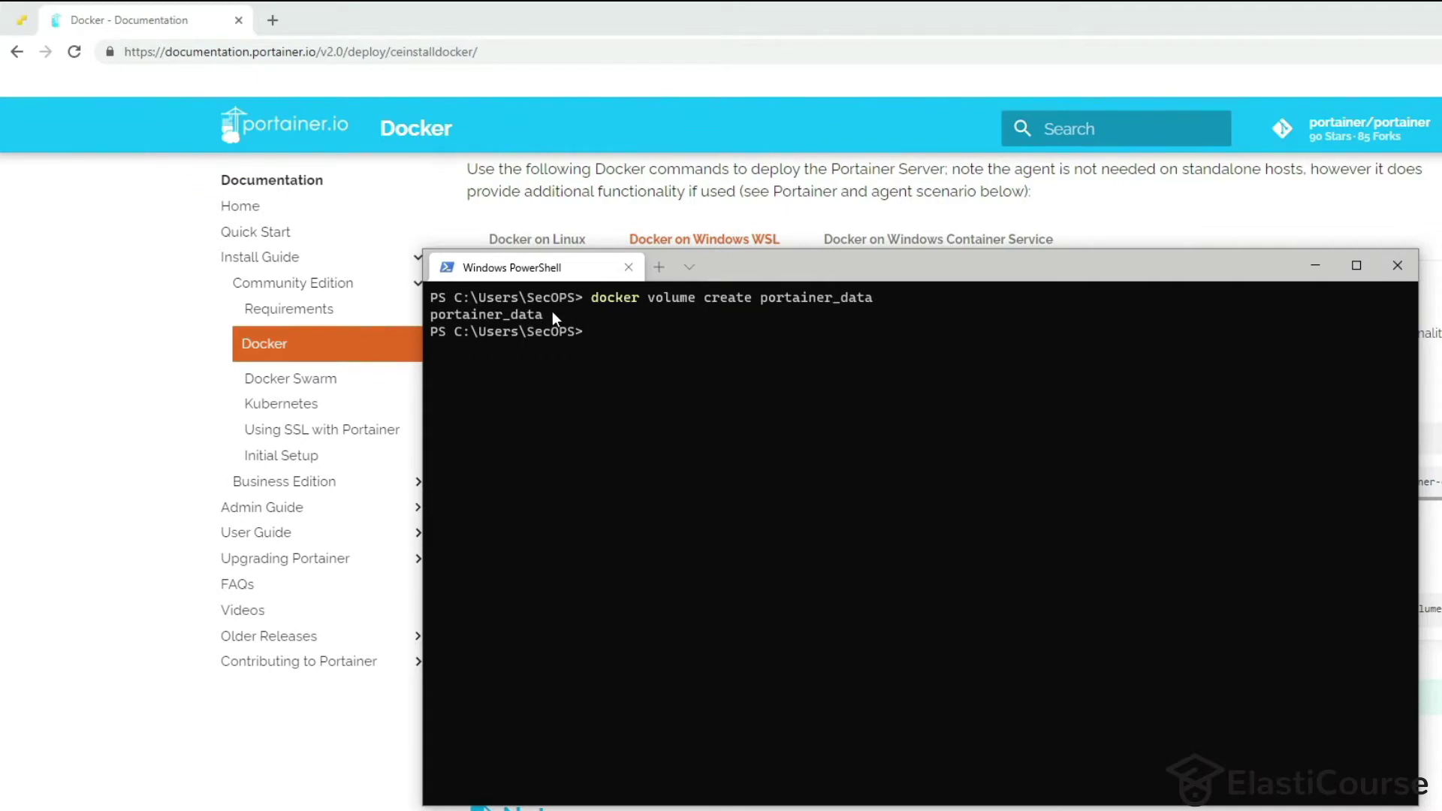
# Copy the docker run command from the docs and start portainer-ce on ports 8000 and 9000.
pyautogui.click(151, 501)
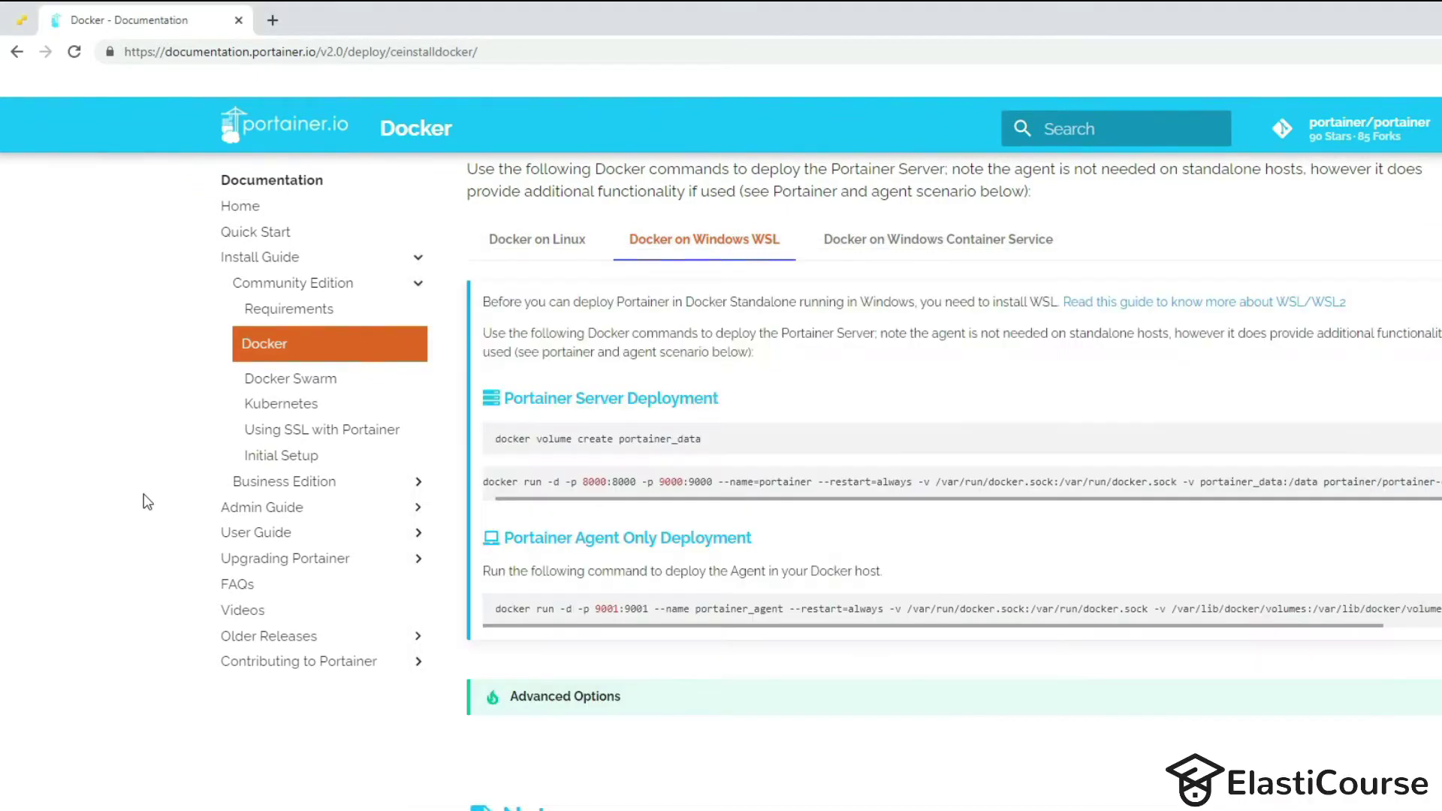
pyautogui.tripleClick(571, 483)
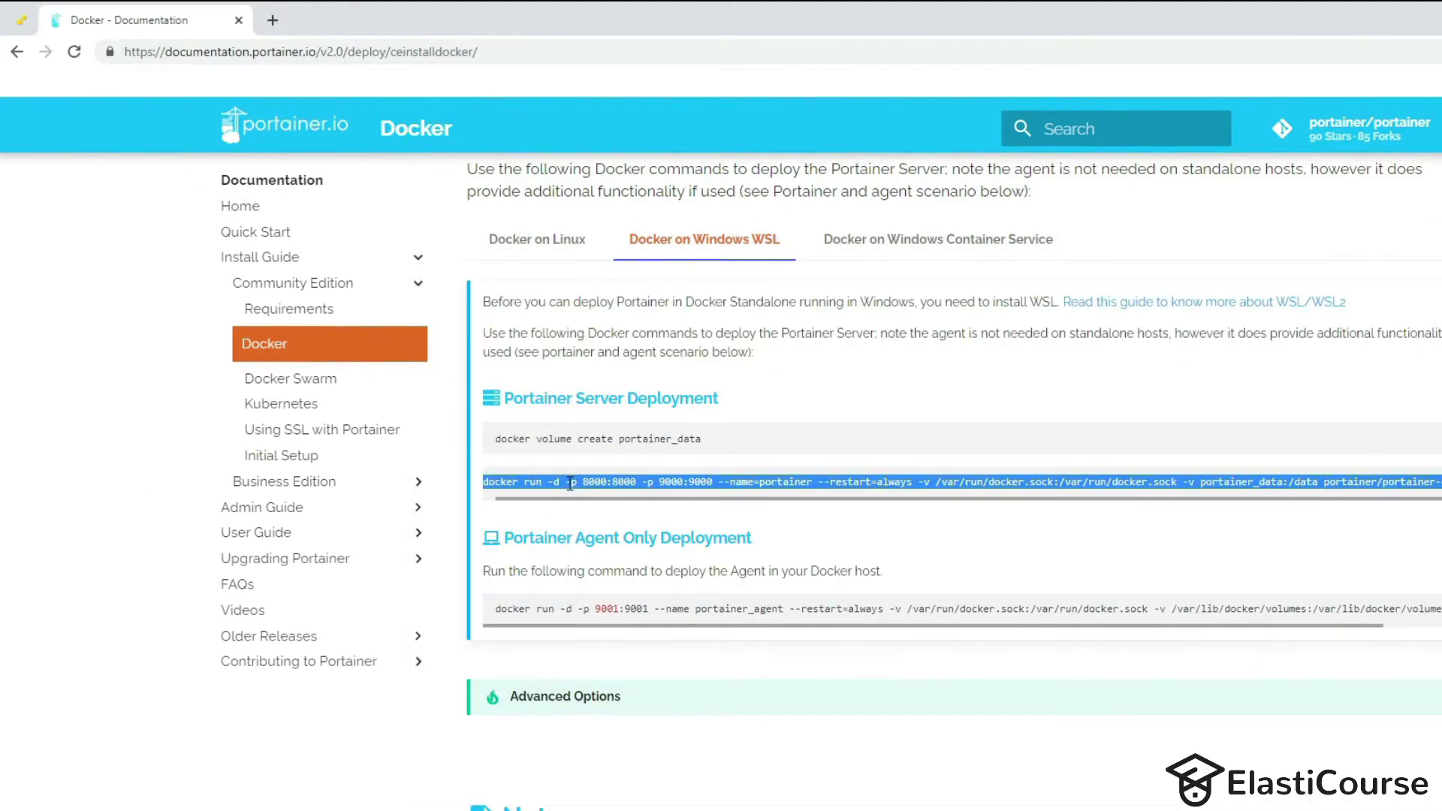
pyautogui.hotkey('ctrl', 'c')
pyautogui.hotkey('alt', 'Tab')
pyautogui.hotkey('ctrl', 'v')
pyautogui.press('Return')
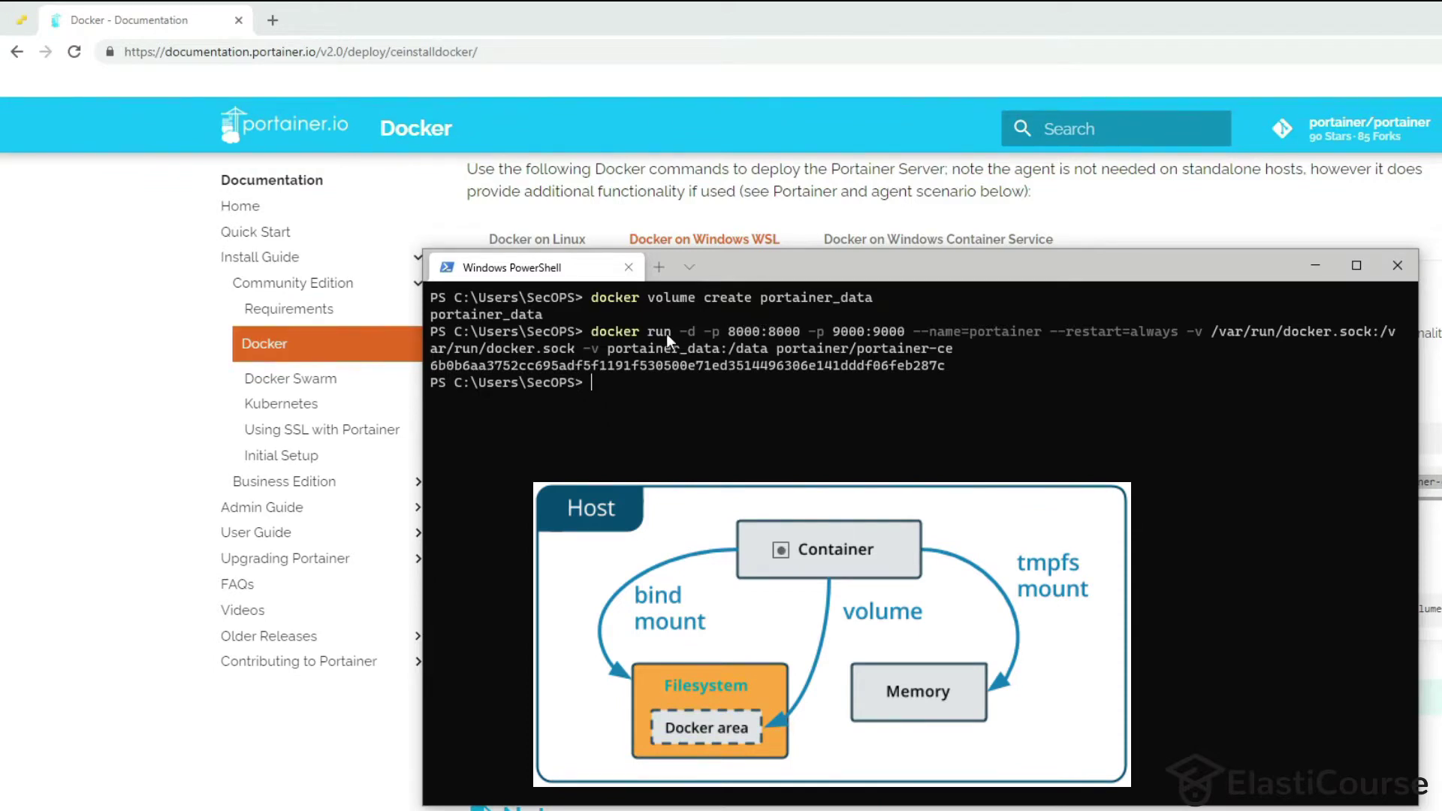
pyautogui.moveTo(584, 348); pyautogui.dragTo(639, 344)
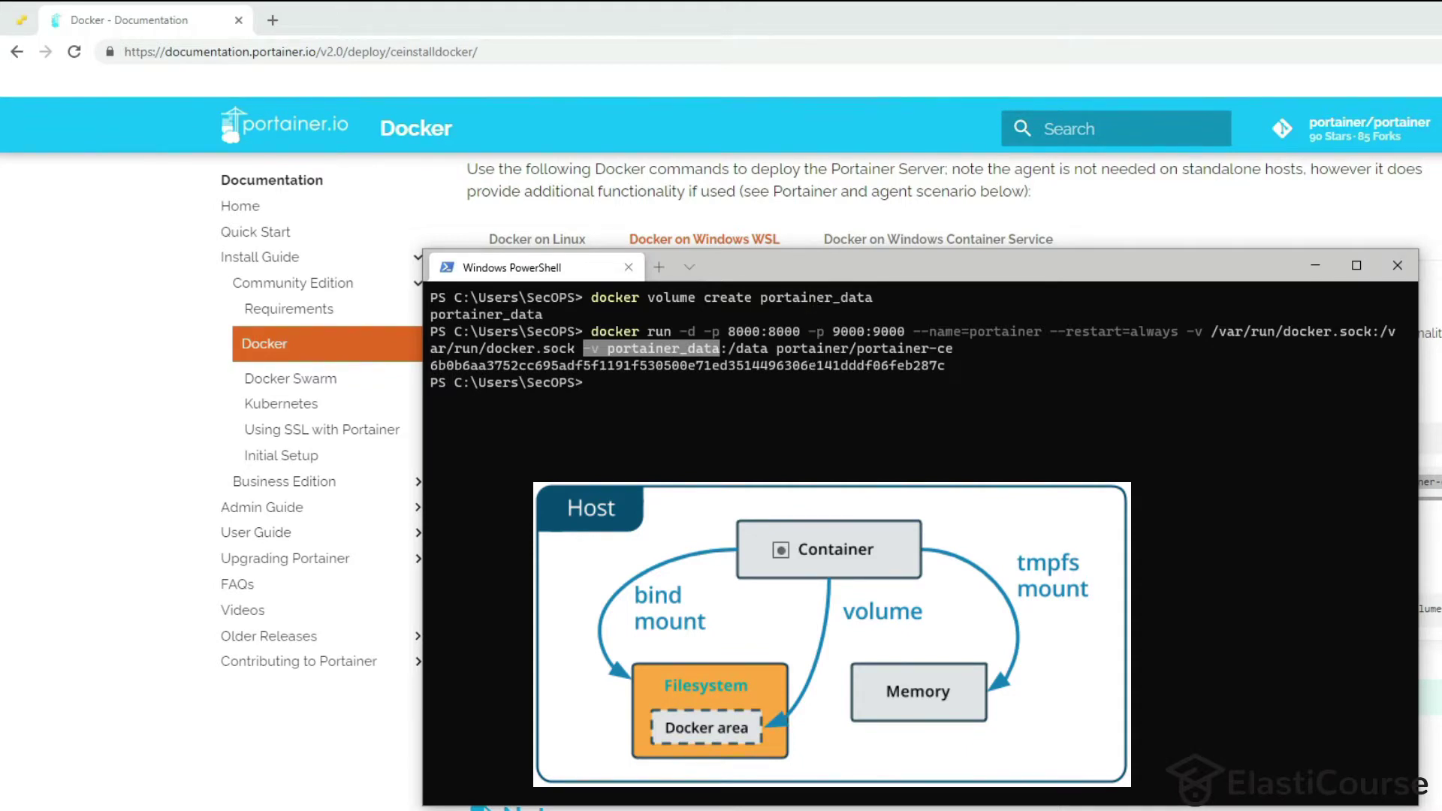
pyautogui.click(838, 443)
# Run 'docker ps' and check the Portainer container's 8000 and 9000 port mappings.
pyautogui.write('docker ps')
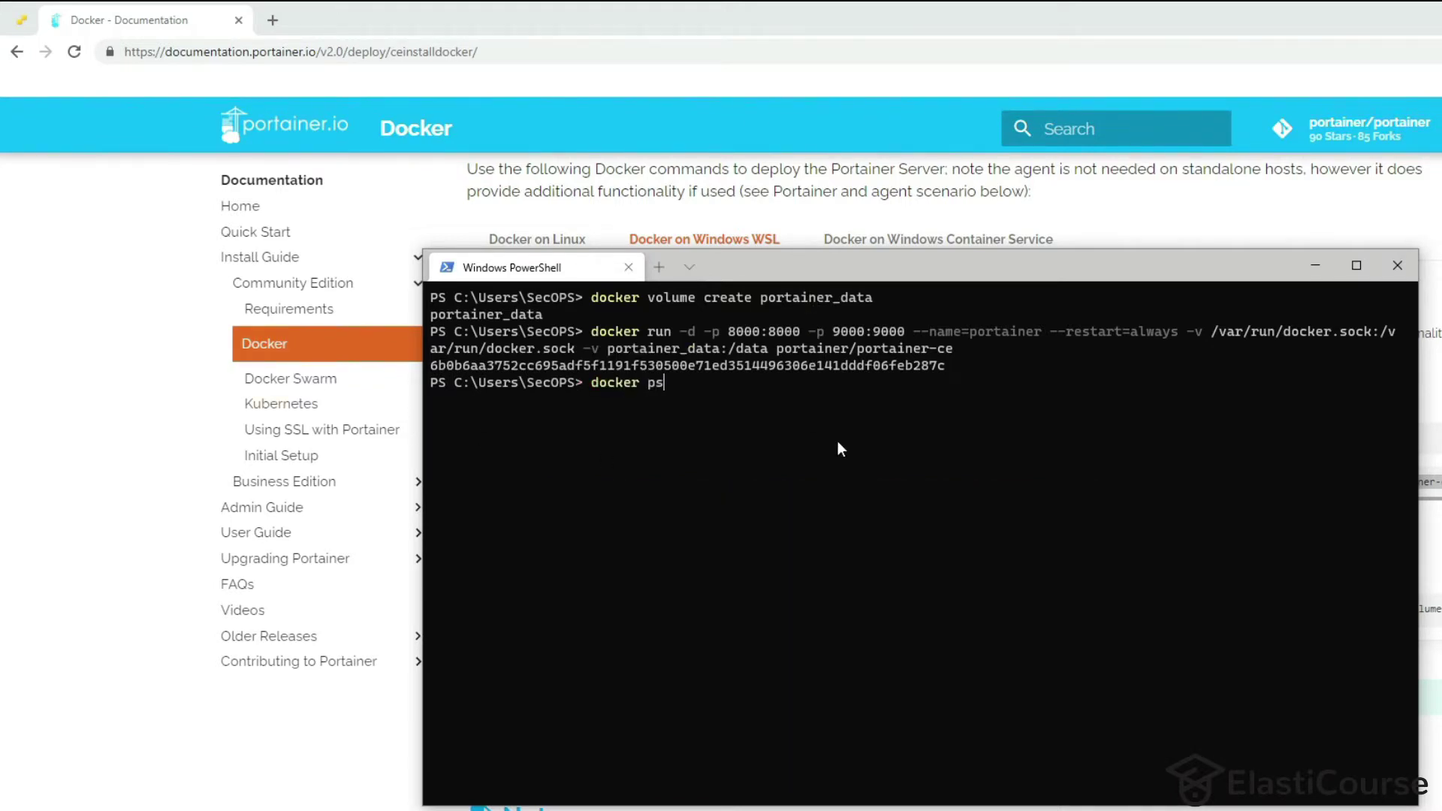
pyautogui.press('Return')
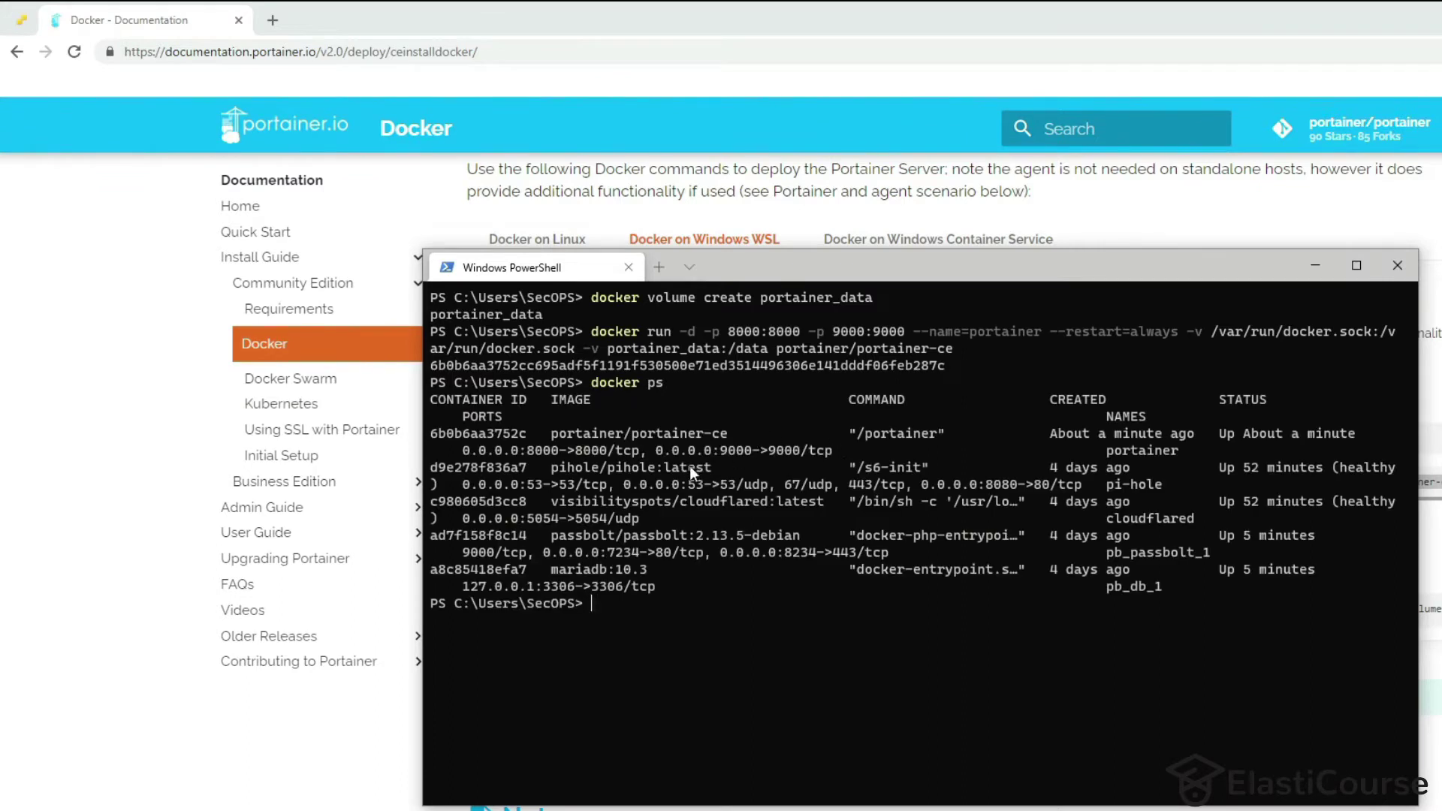
pyautogui.moveTo(858, 432); pyautogui.dragTo(954, 426)
pyautogui.moveTo(723, 453); pyautogui.dragTo(765, 453)
pyautogui.moveTo(521, 451); pyautogui.dragTo(619, 452)
pyautogui.click(793, 455)
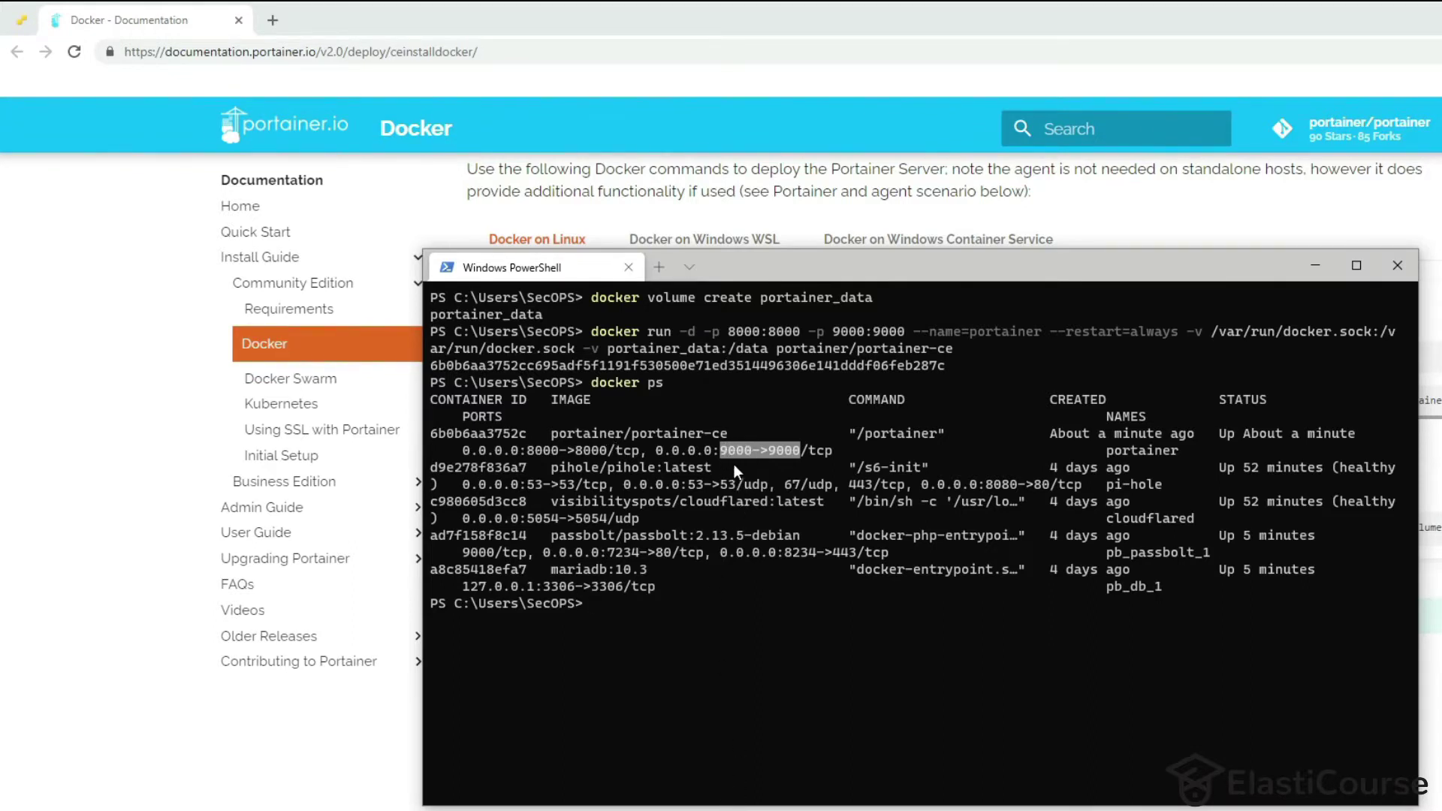
pyautogui.click(709, 687)
# Run 'ipconfig /all' and locate the Ethernet adapter's IPv4 address 172.20.0.20.
pyautogui.write('ipcon')
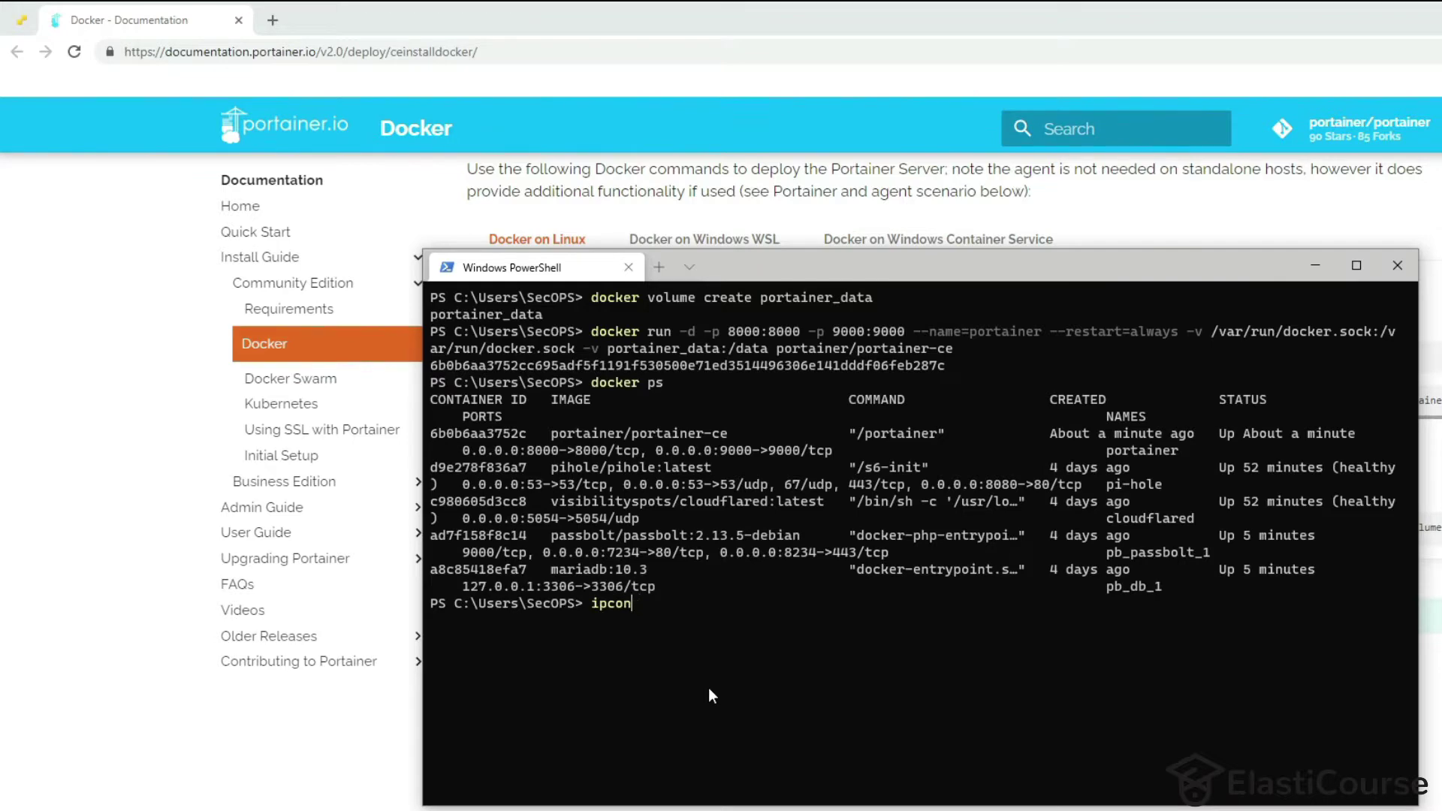
pyautogui.write('fig /all')
pyautogui.press('Return')
pyautogui.scroll(3, 709, 687)
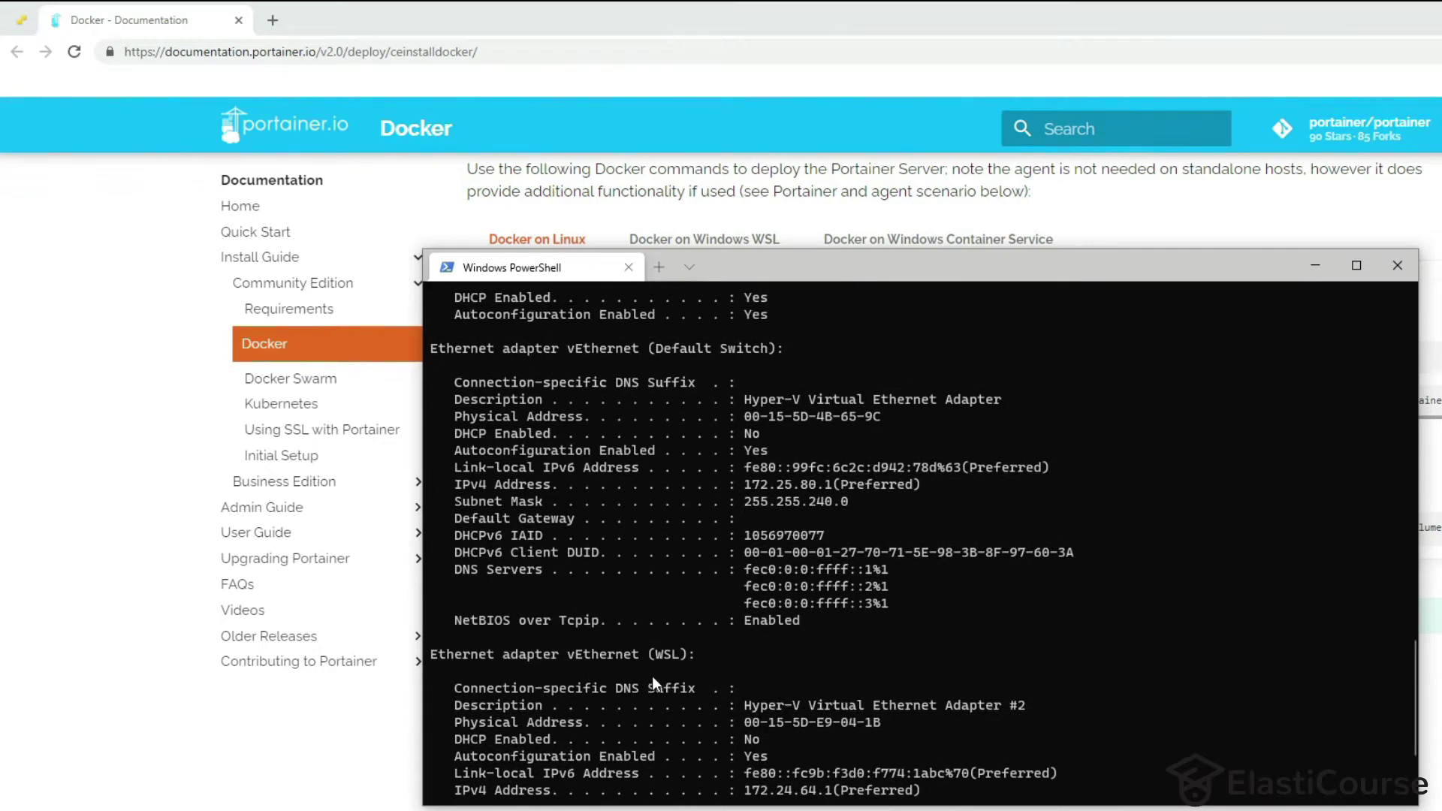
pyautogui.scroll(5, 652, 676)
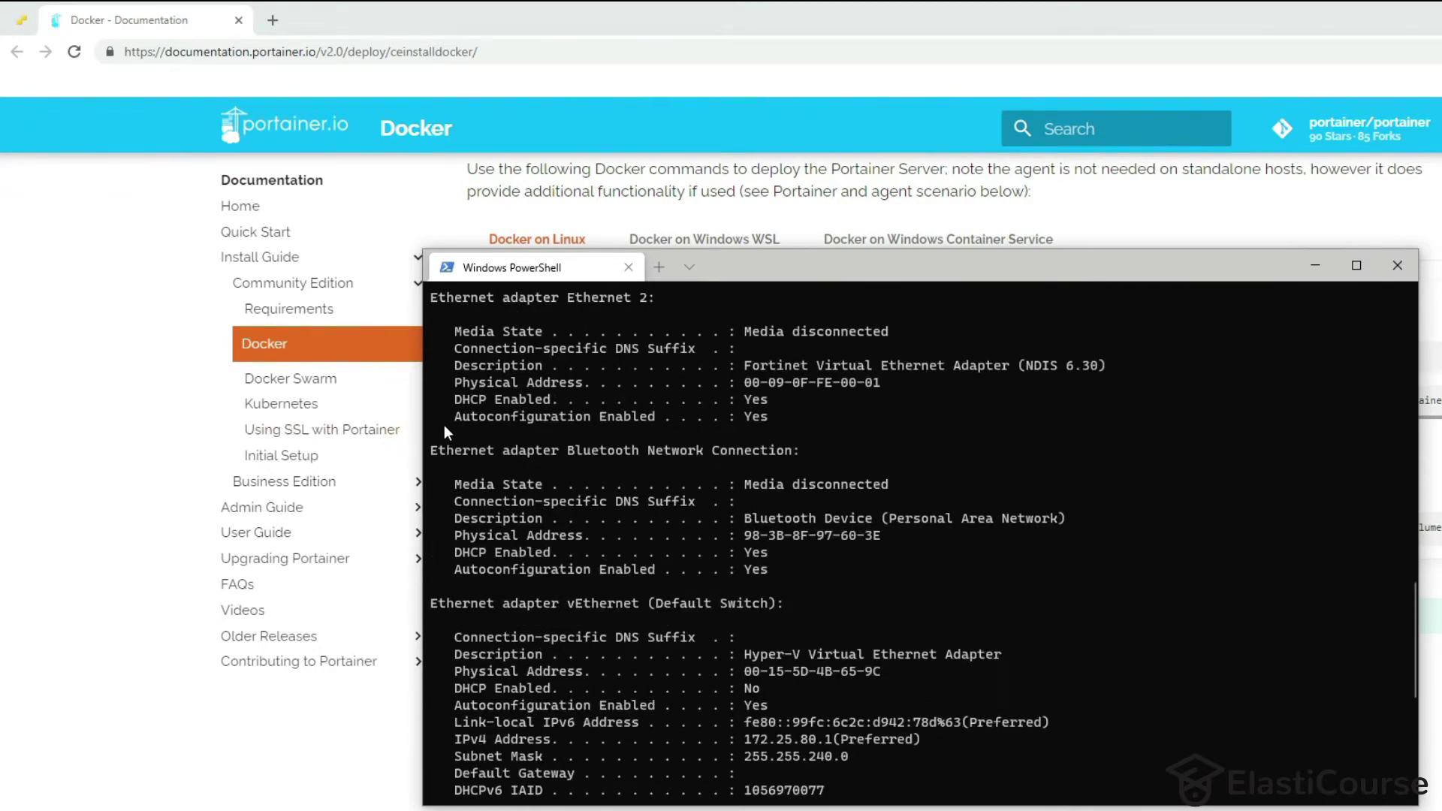
pyautogui.scroll(12, 479, 346)
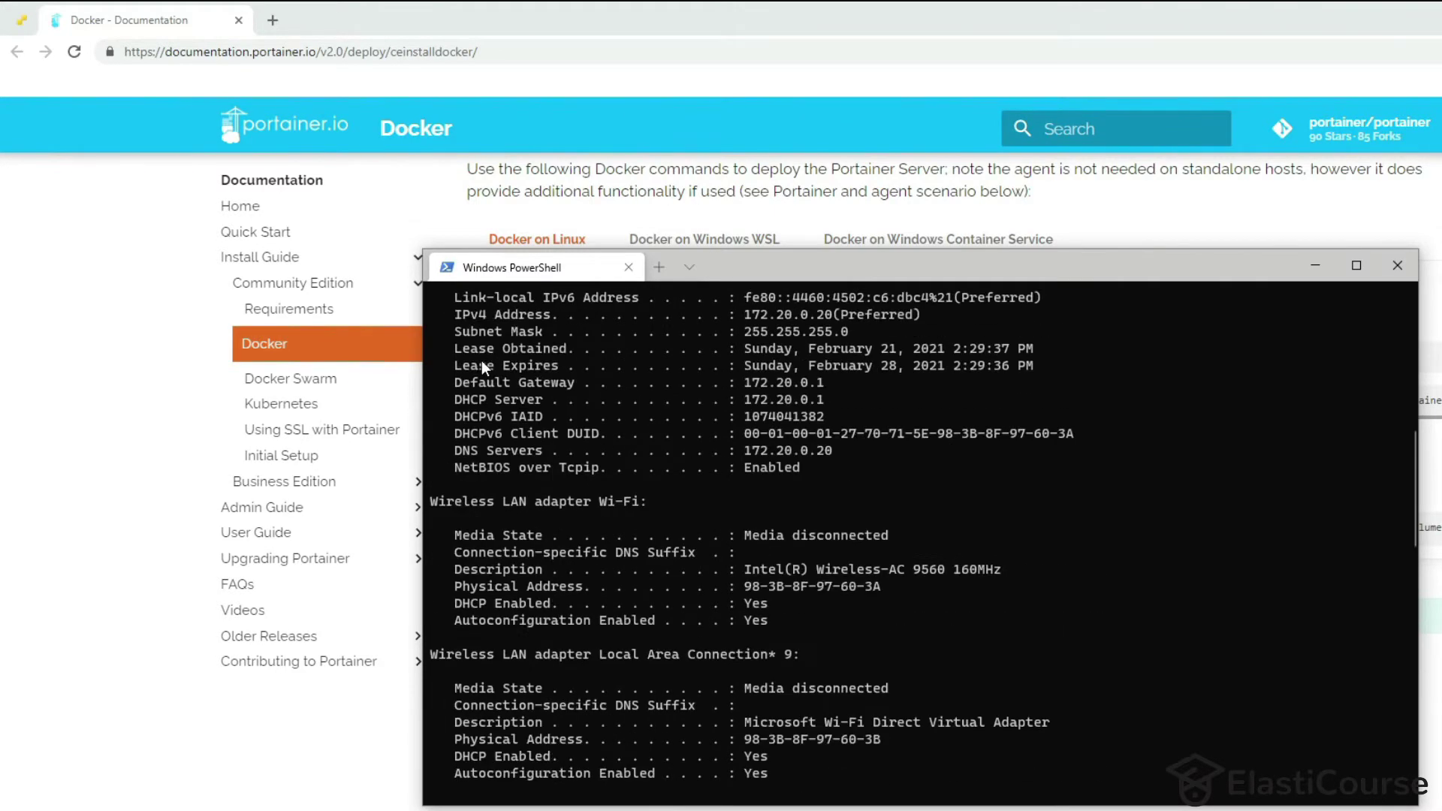
pyautogui.scroll(3, 482, 366)
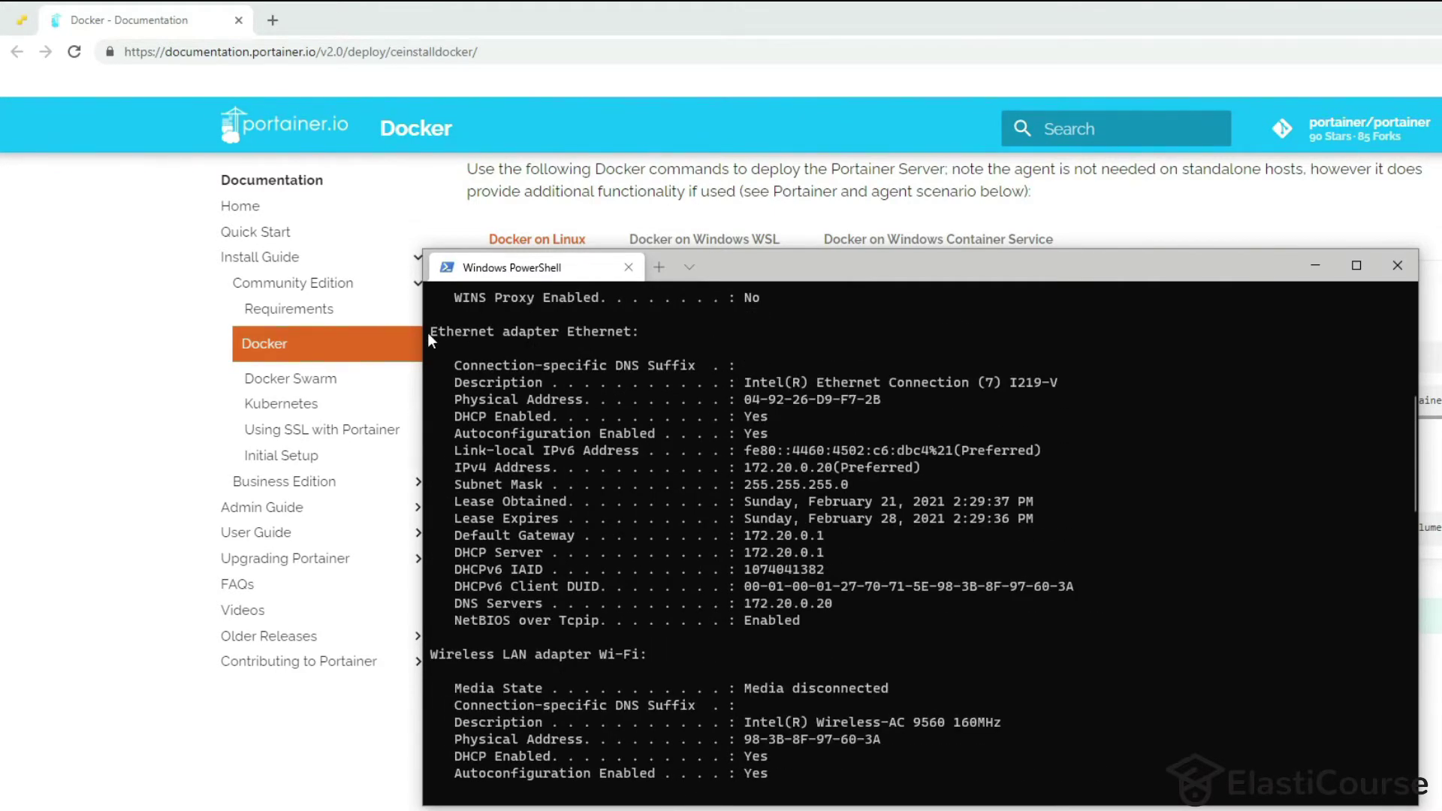
pyautogui.moveTo(426, 331); pyautogui.dragTo(701, 331)
pyautogui.moveTo(1057, 383); pyautogui.dragTo(787, 383)
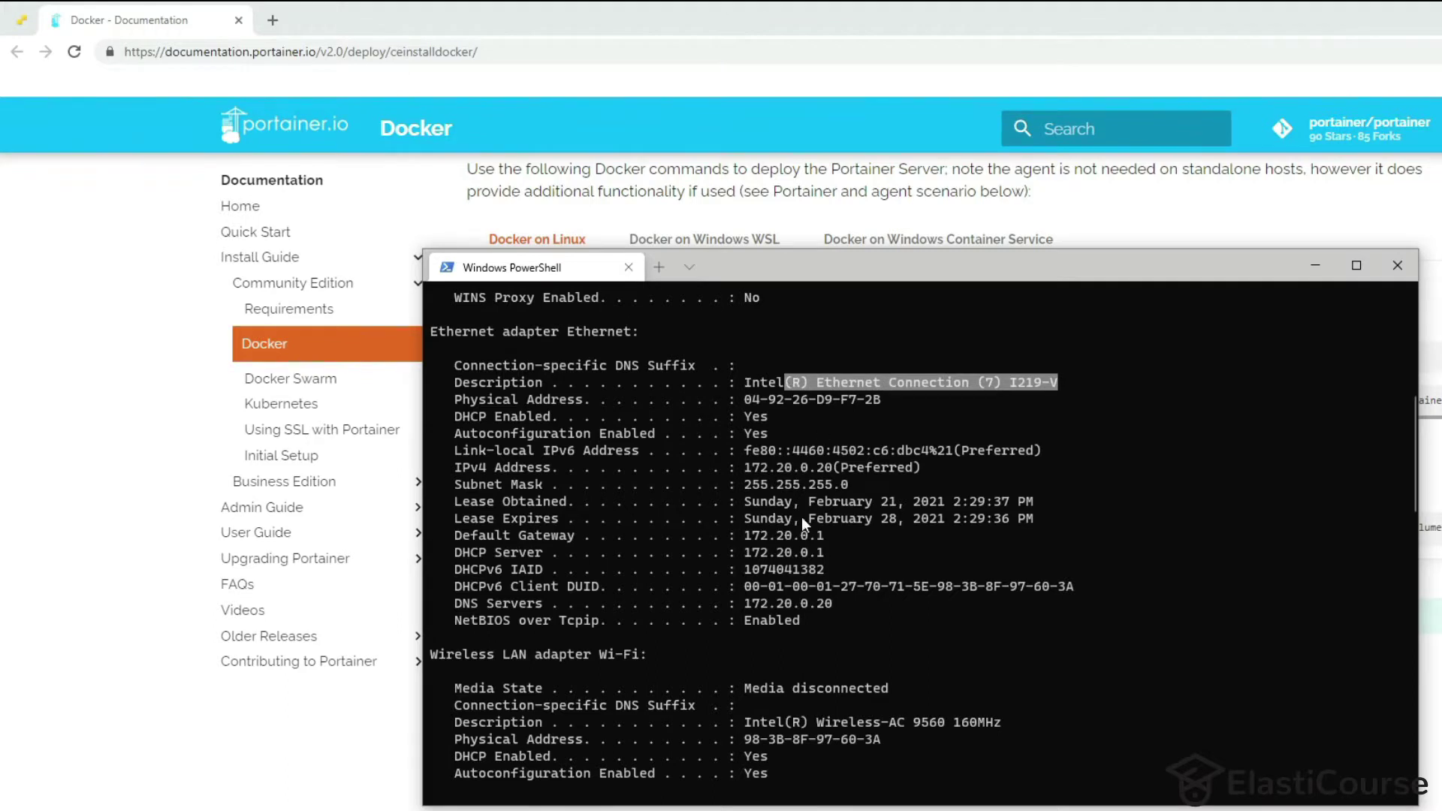
pyautogui.moveTo(746, 469); pyautogui.dragTo(827, 475)
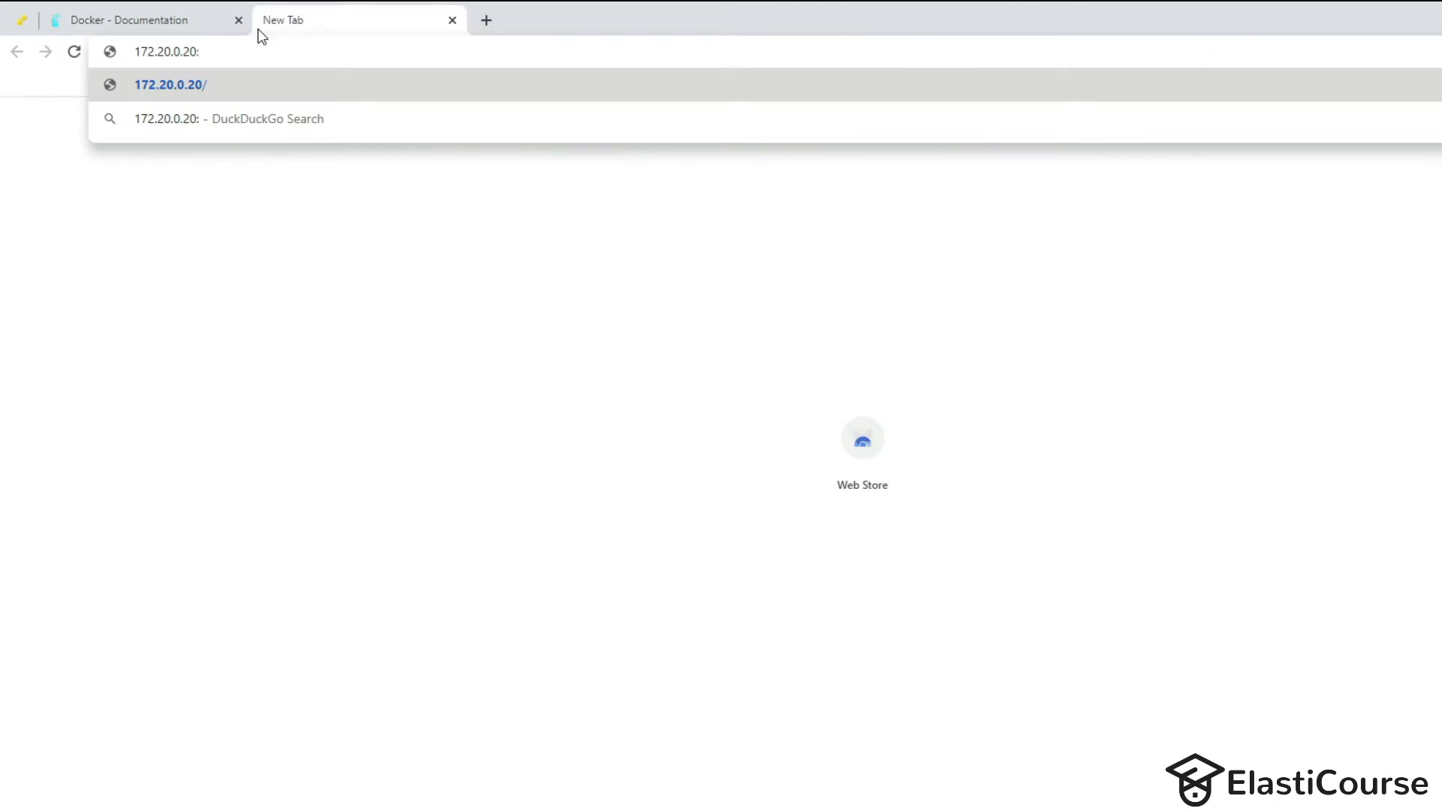
# Load Portainer at 172.20.0.20:9000 and create the admin user with a password entered twice.
pyautogui.write('9000')
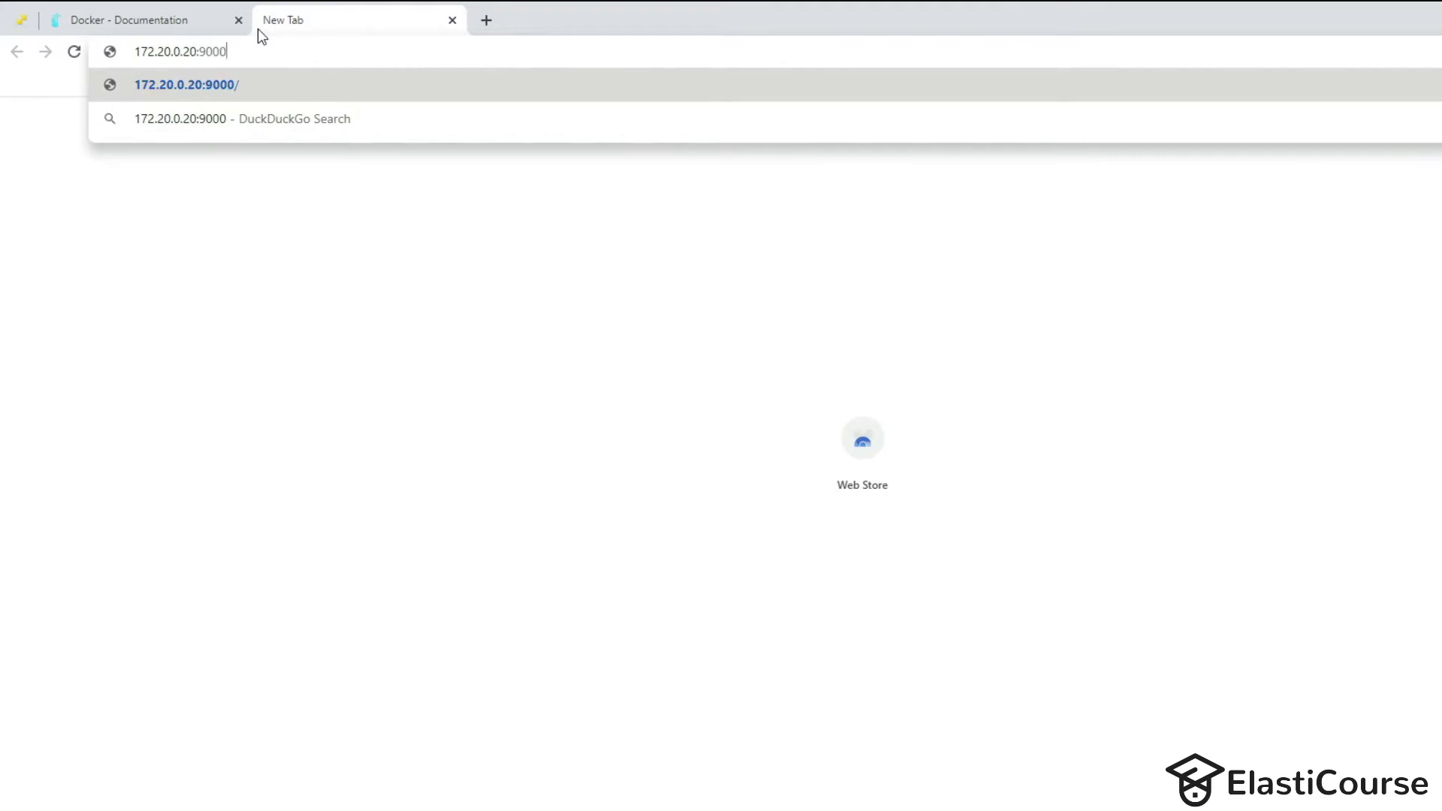
pyautogui.press('Return')
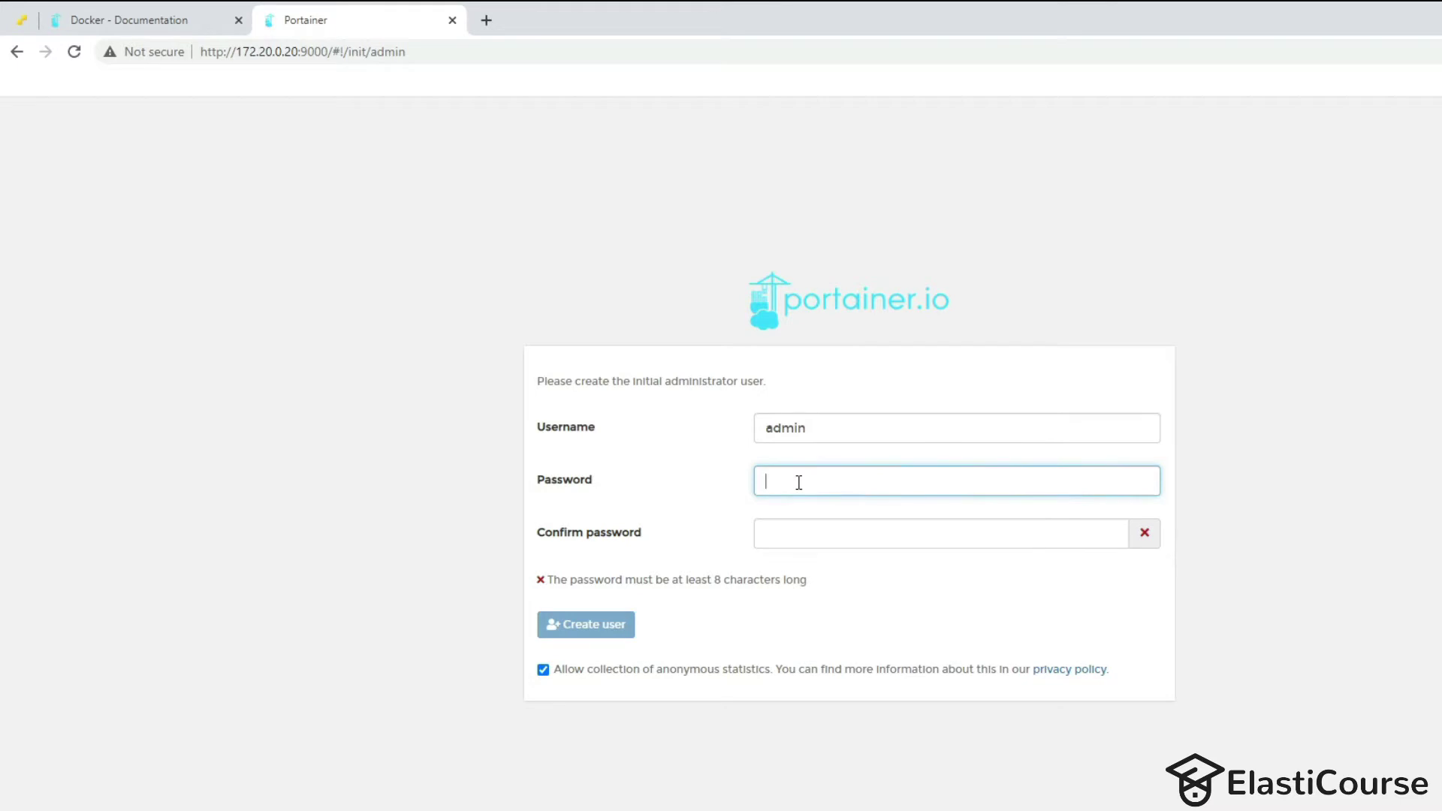
pyautogui.write('•••••••••')
pyautogui.press('Tab')
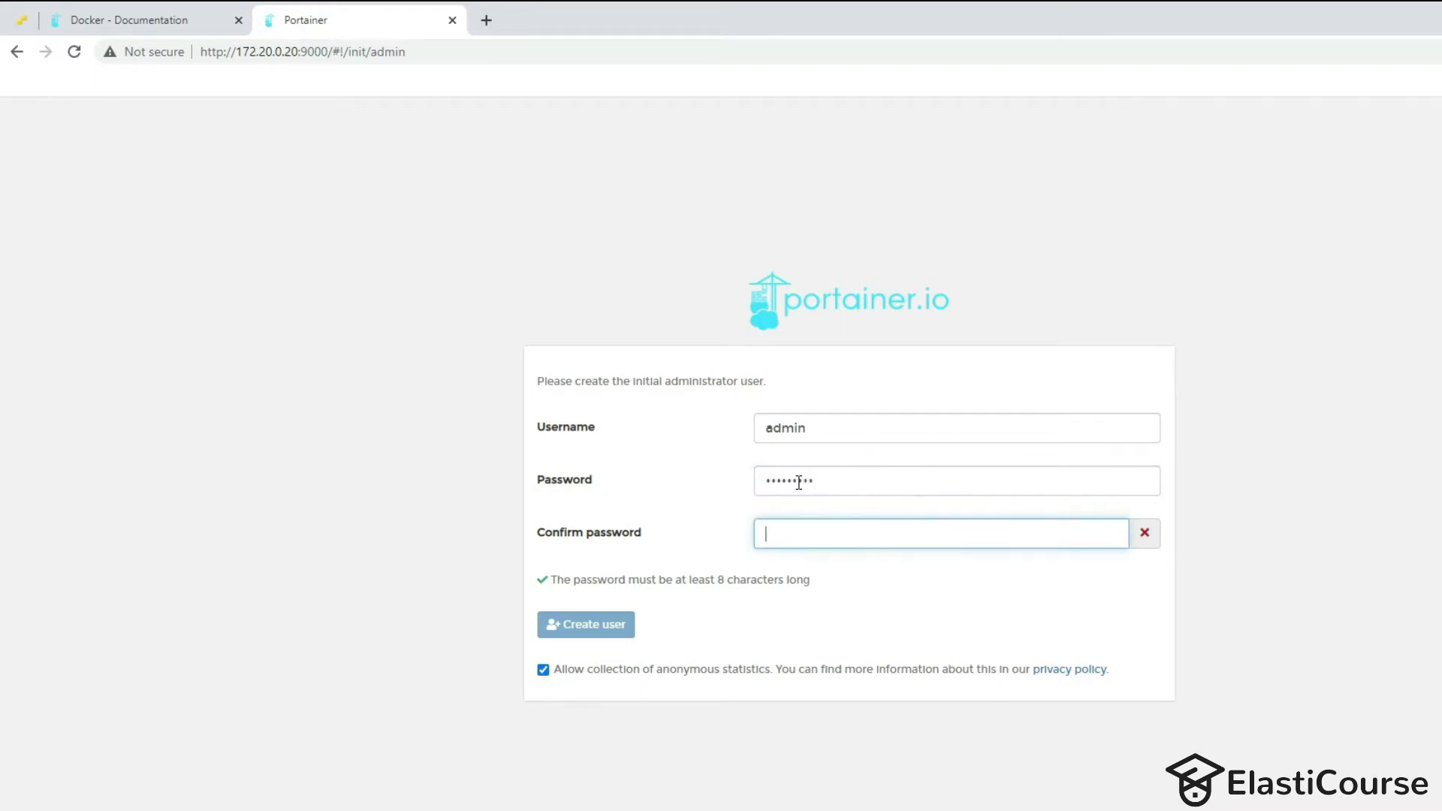
pyautogui.write('•••••••••')
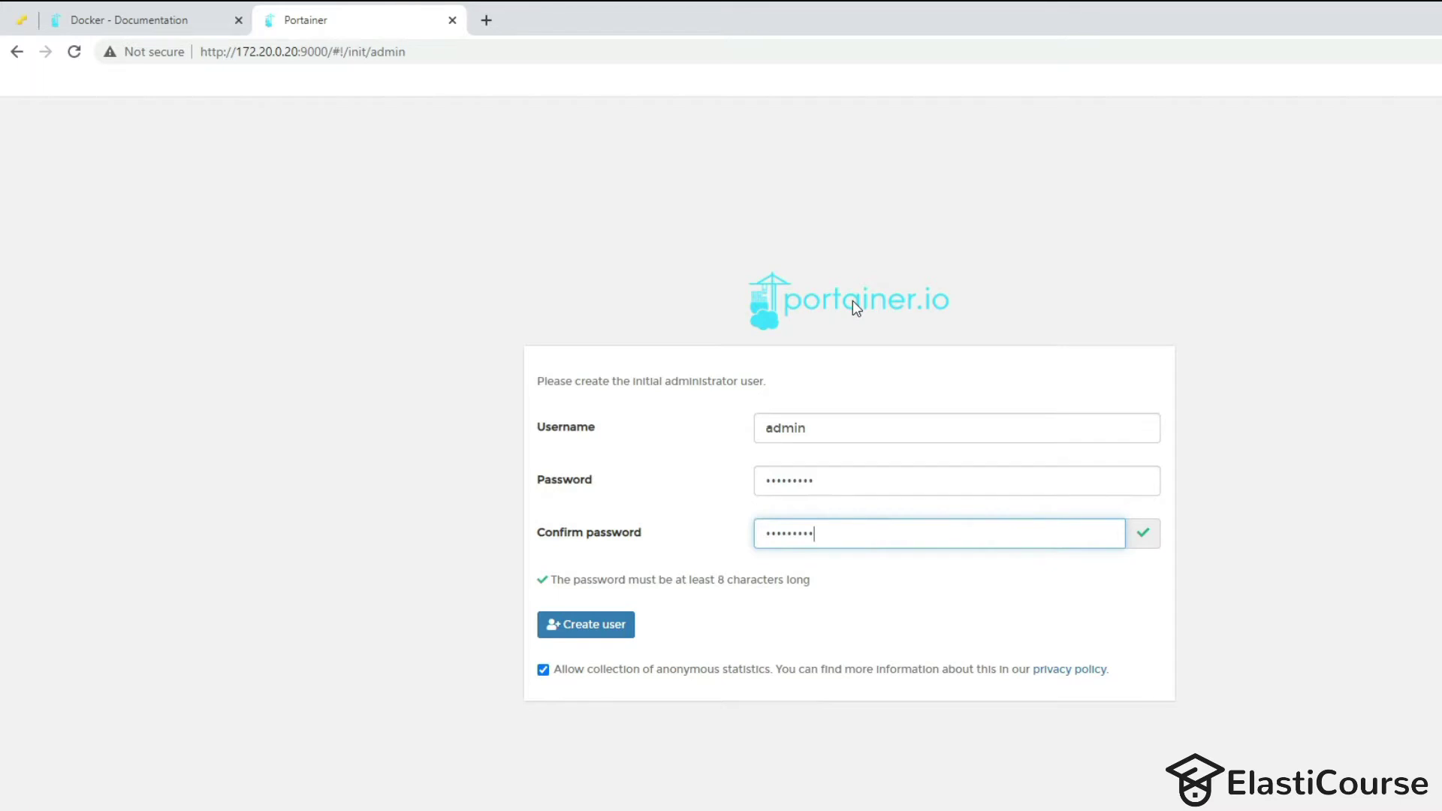
pyautogui.click(599, 625)
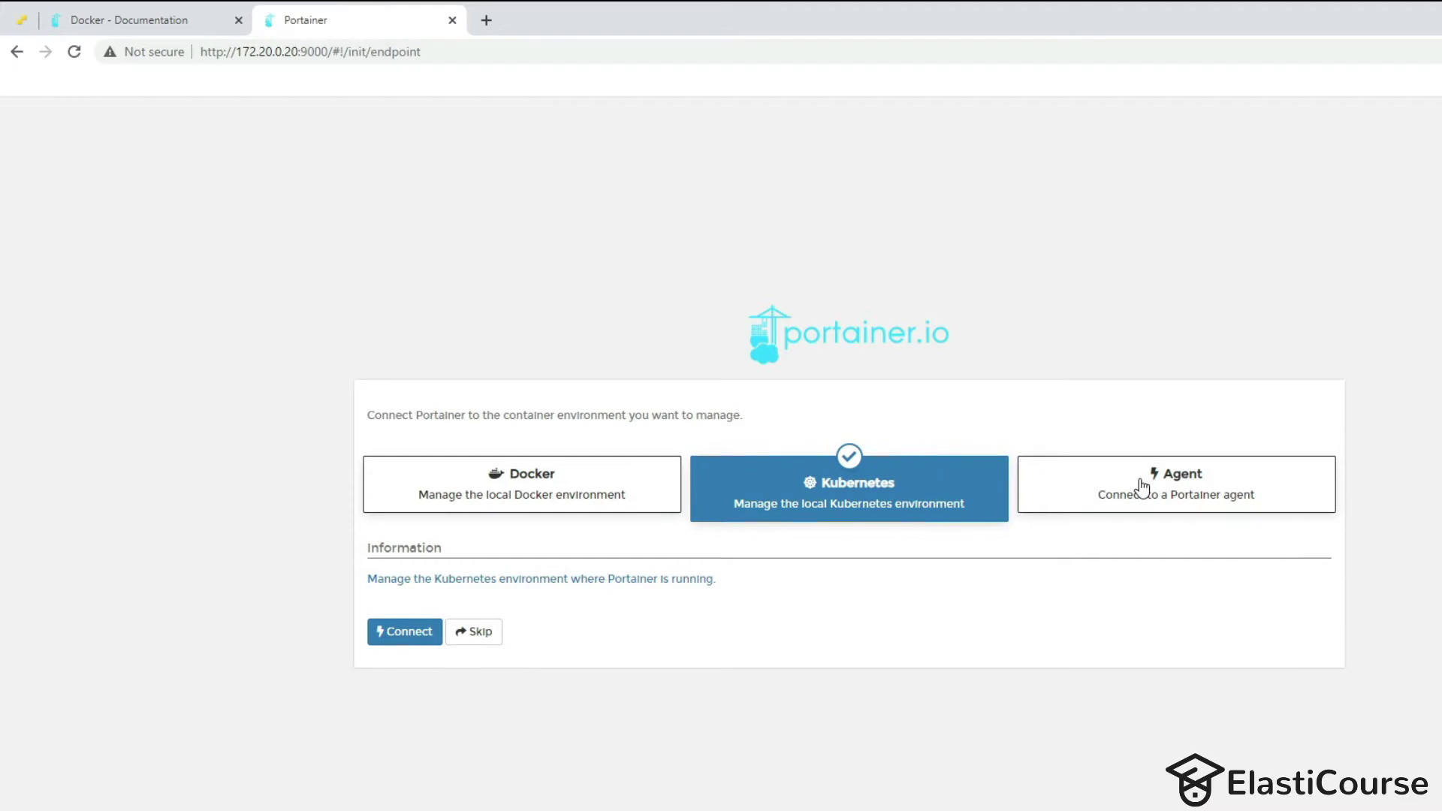
# Connect Portainer to the local Docker environment and open the 'local' endpoint's dashboard.
pyautogui.click(521, 494)
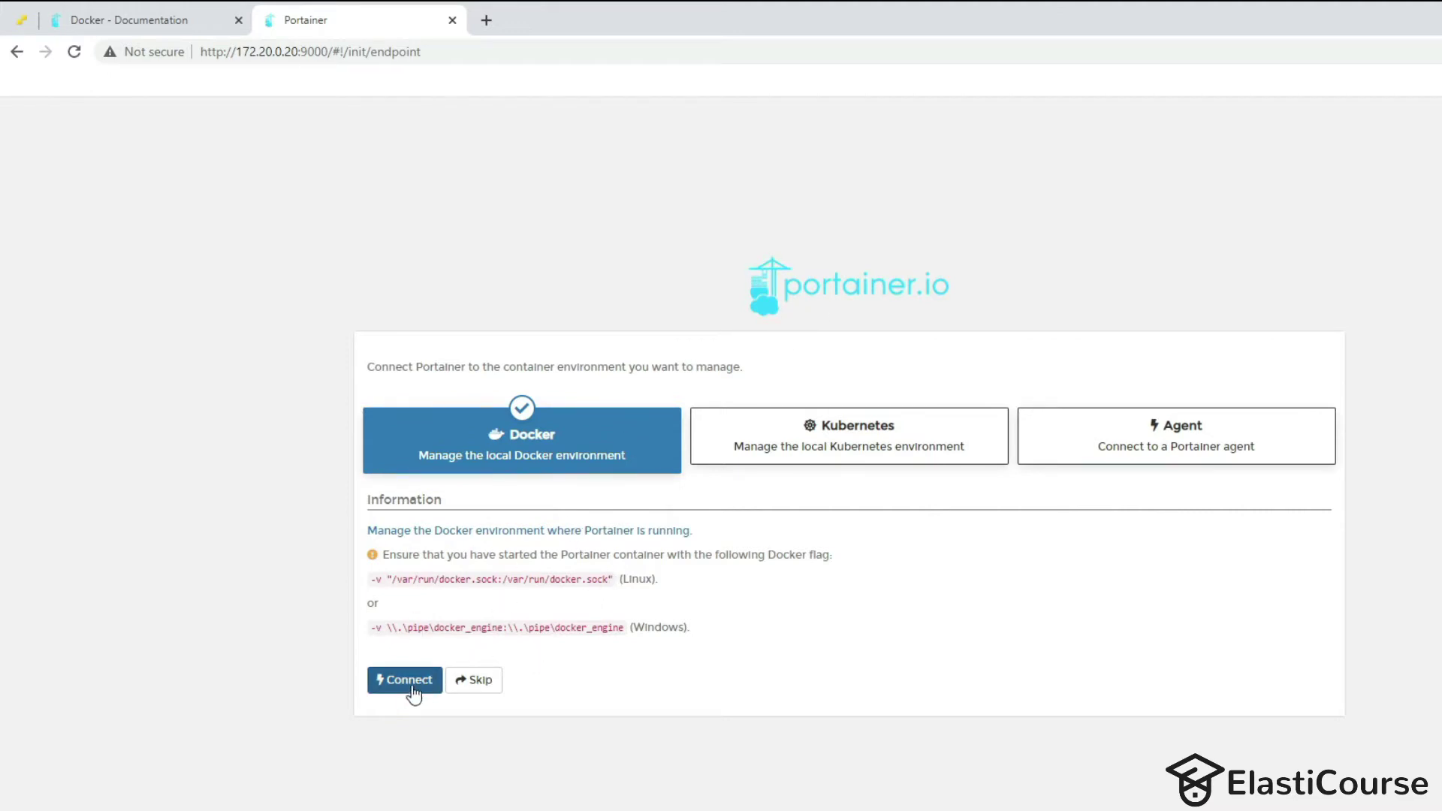
pyautogui.click(388, 690)
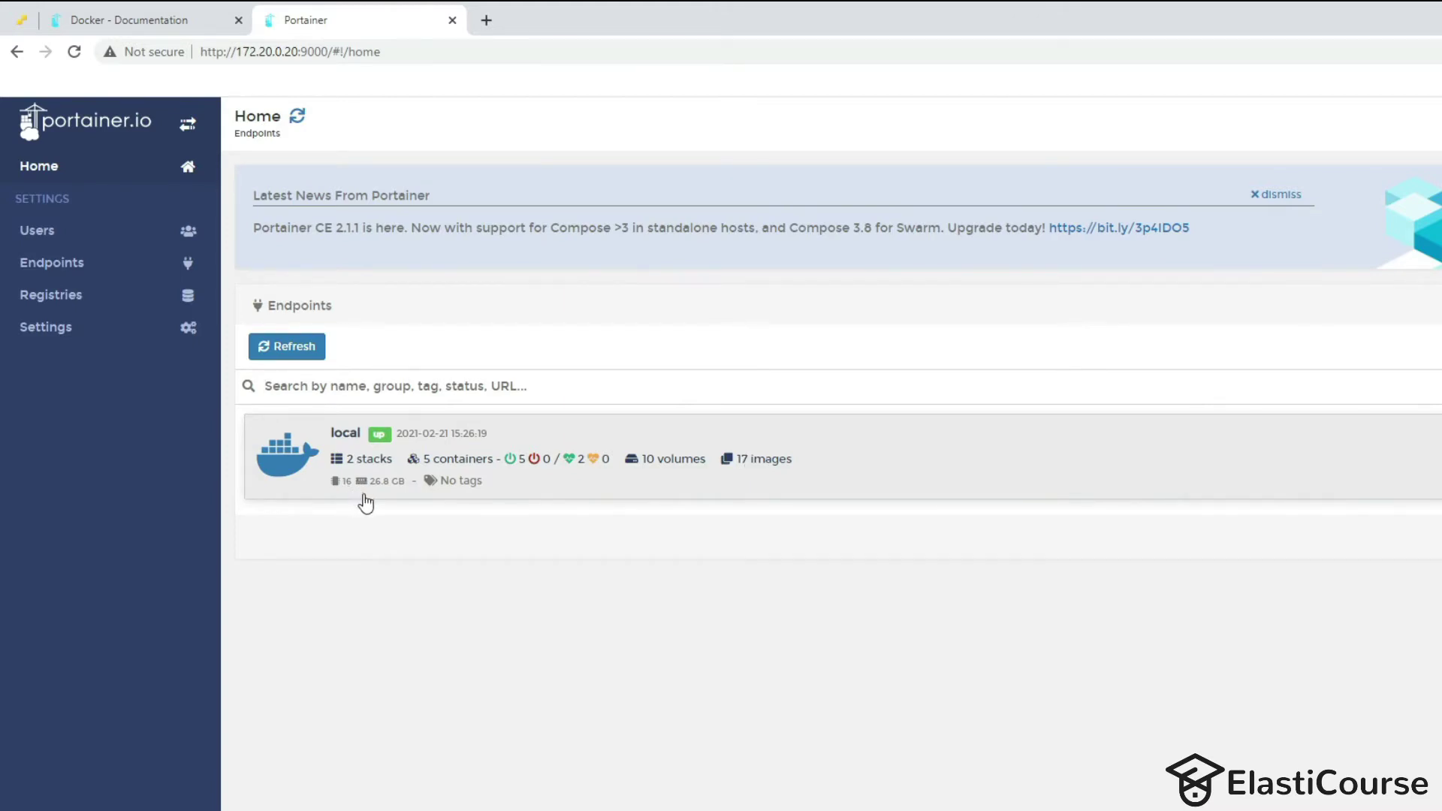
pyautogui.click(446, 486)
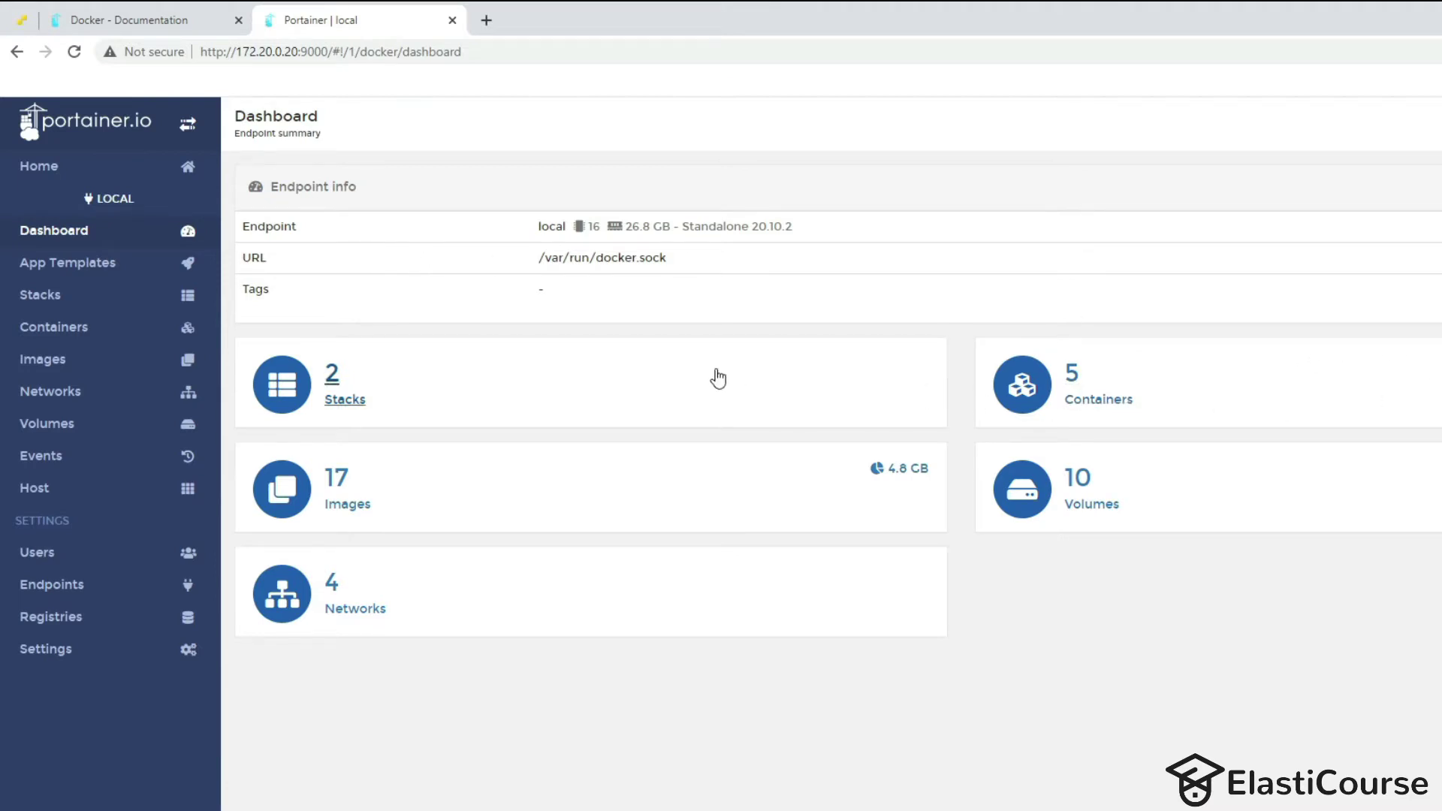
# Open Portainer's stacks list and compare it with Docker Desktop's containers and apps.
pyautogui.click(338, 407)
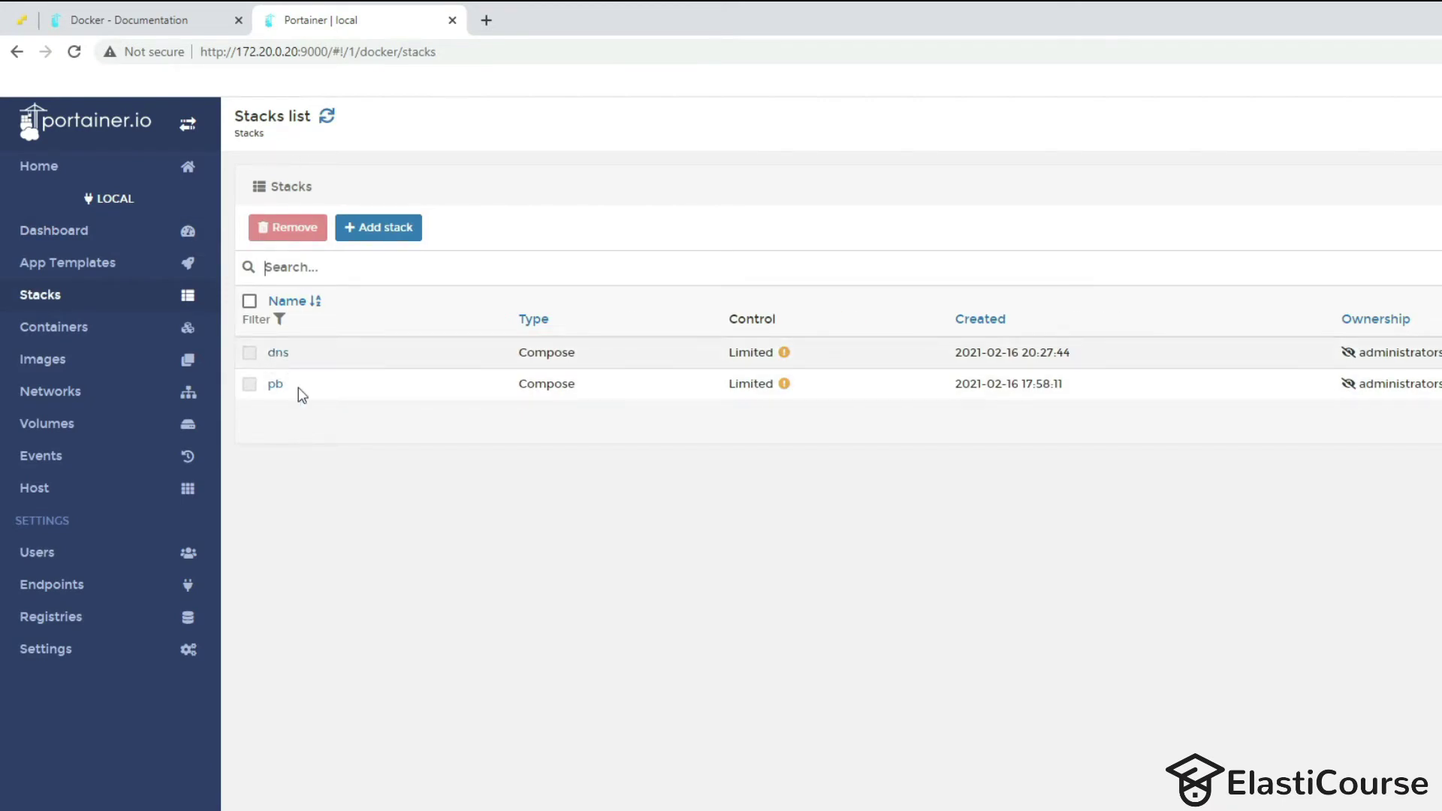
pyautogui.hotkey('alt', 'Tab')
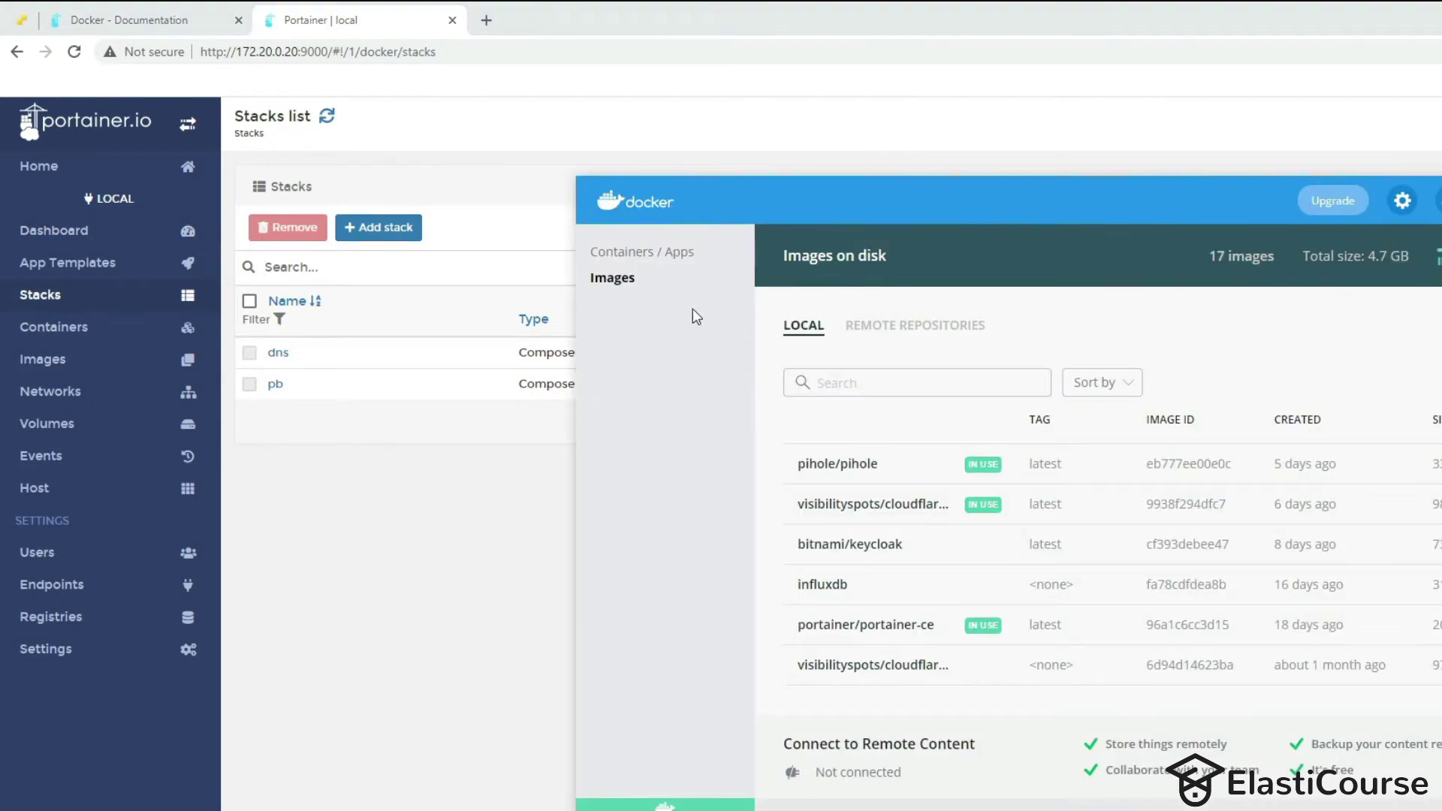
pyautogui.click(601, 253)
pyautogui.hotkey('alt', 'Tab')
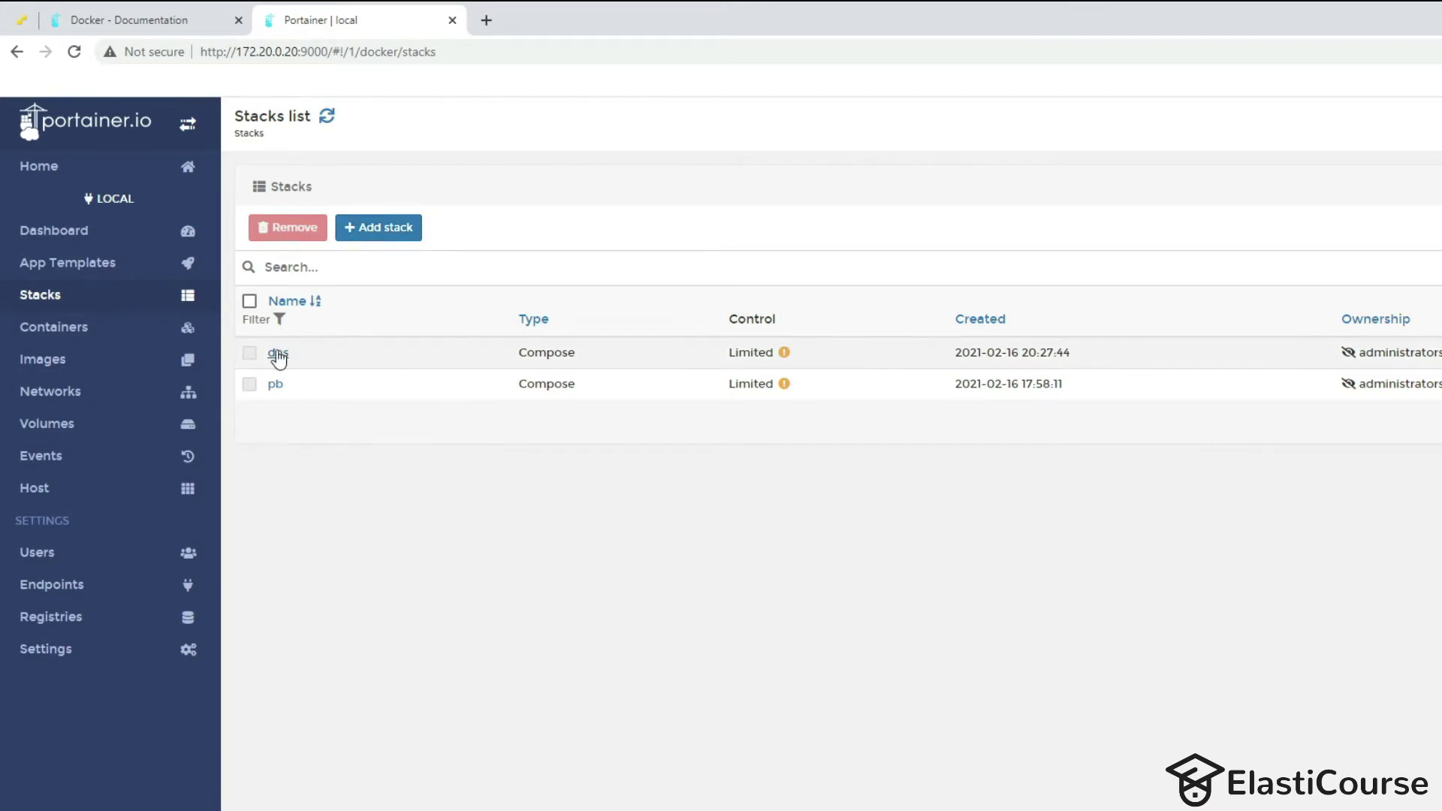
# Open the dns stack's details and compare its pi-hole and cloudflared containers with Docker Desktop.
pyautogui.moveTo(784, 364)
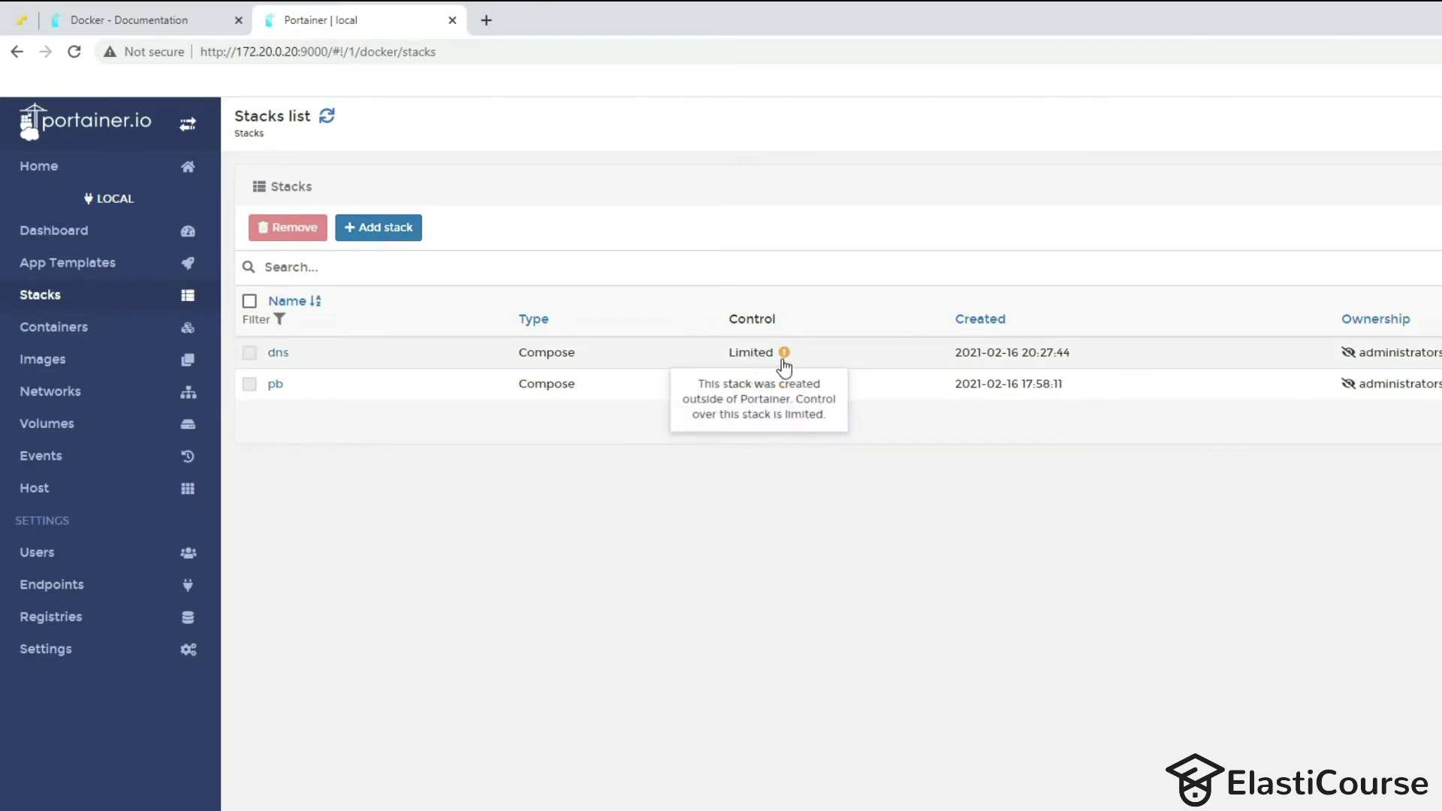
pyautogui.click(278, 355)
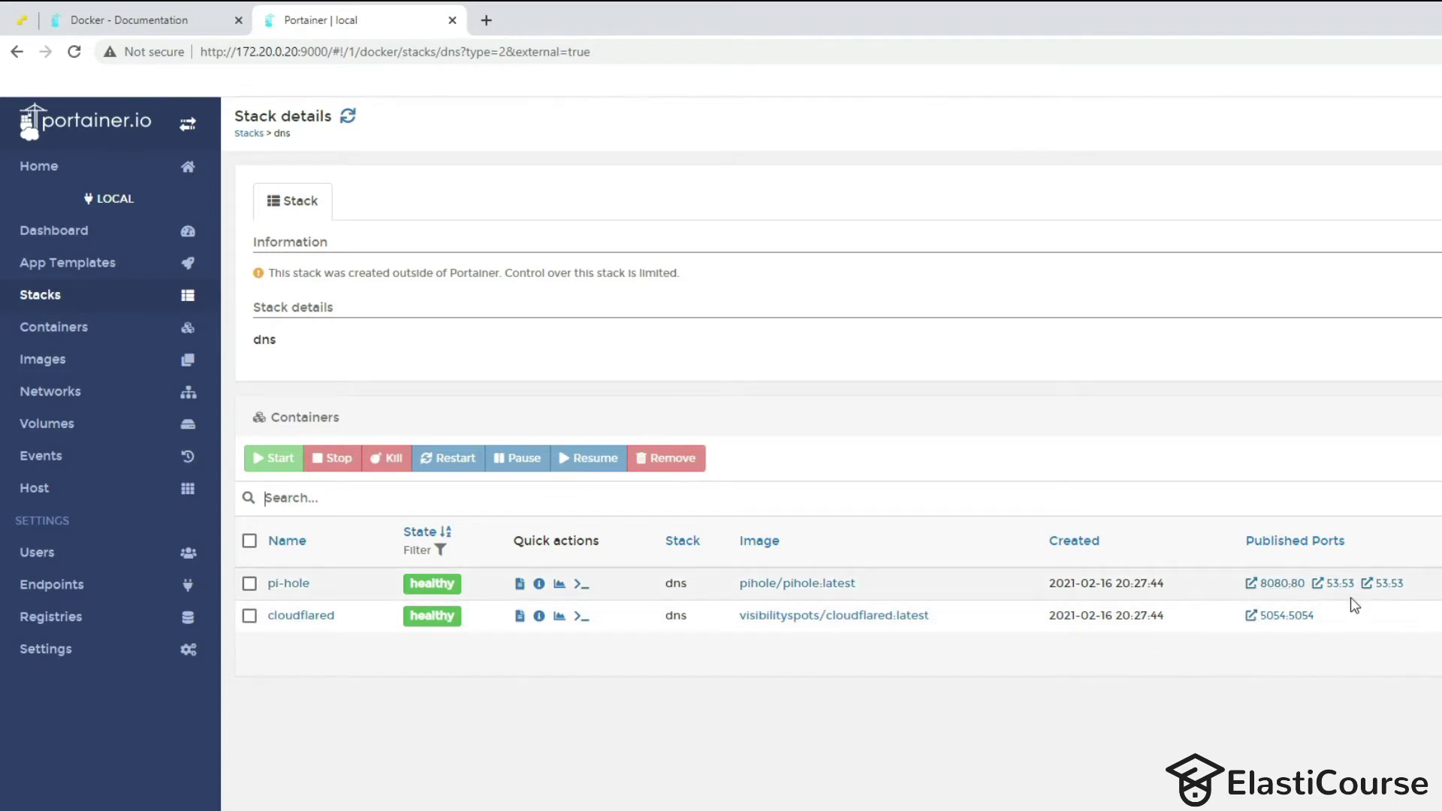
pyautogui.hotkey('alt', 'Tab')
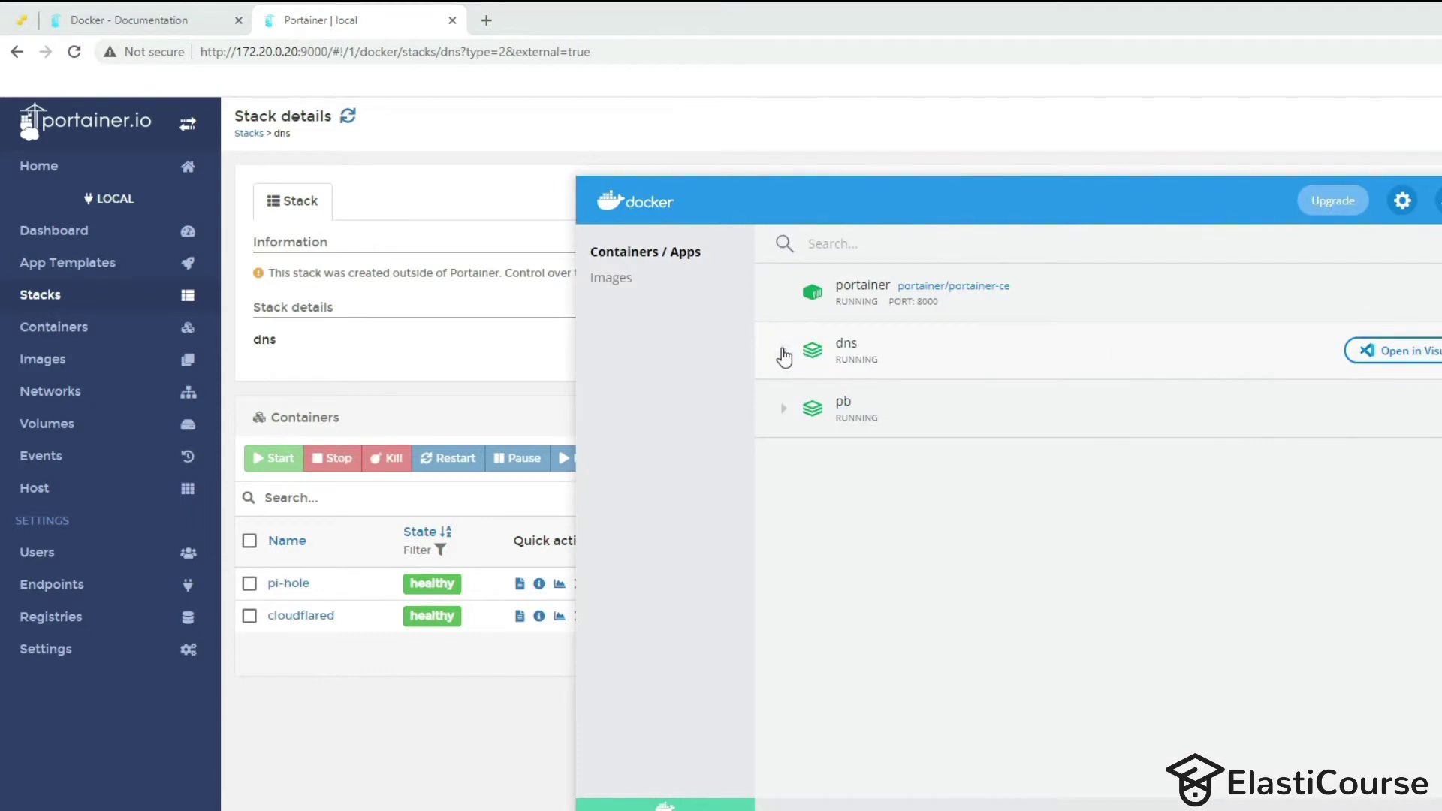
pyautogui.click(782, 365)
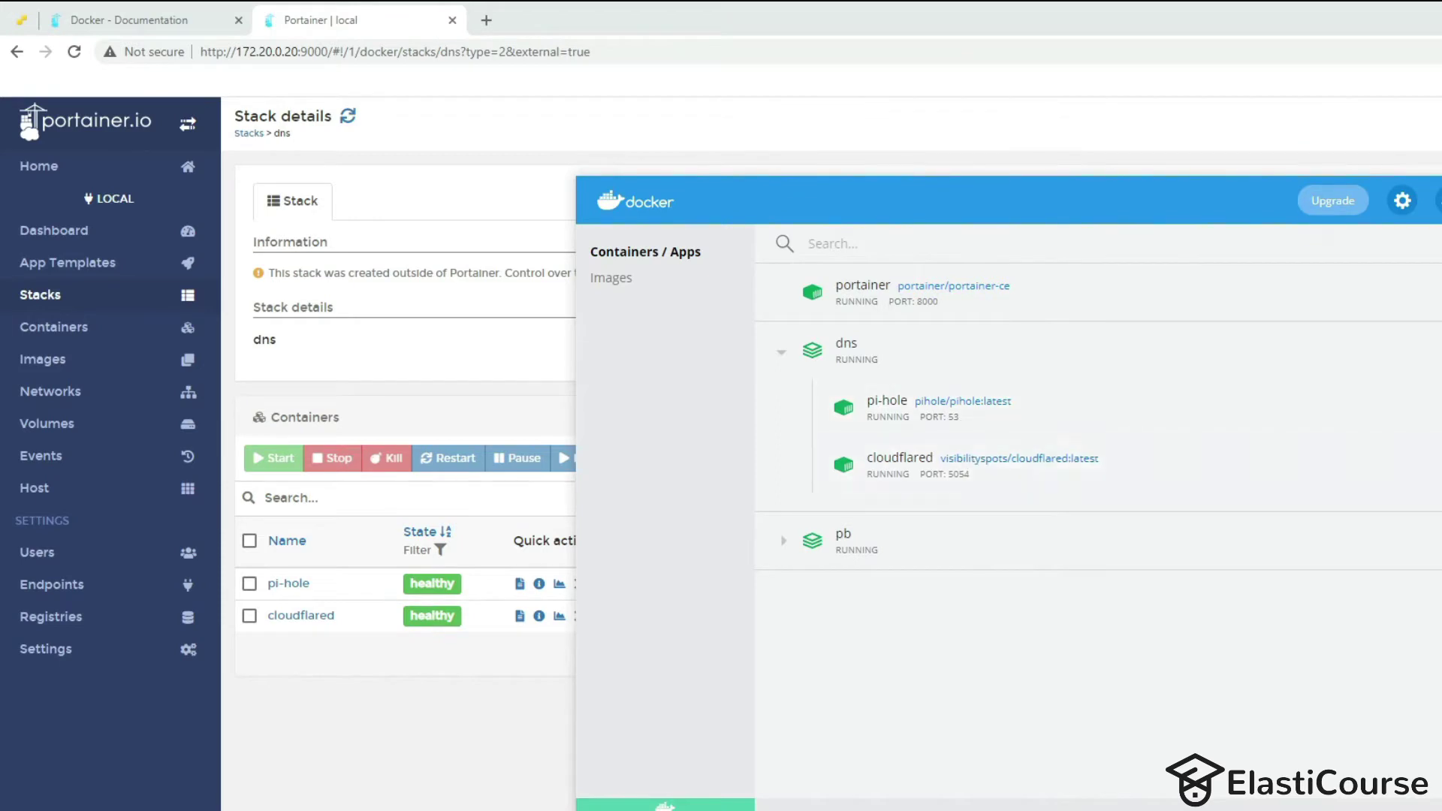
pyautogui.hotkey('alt', 'Tab')
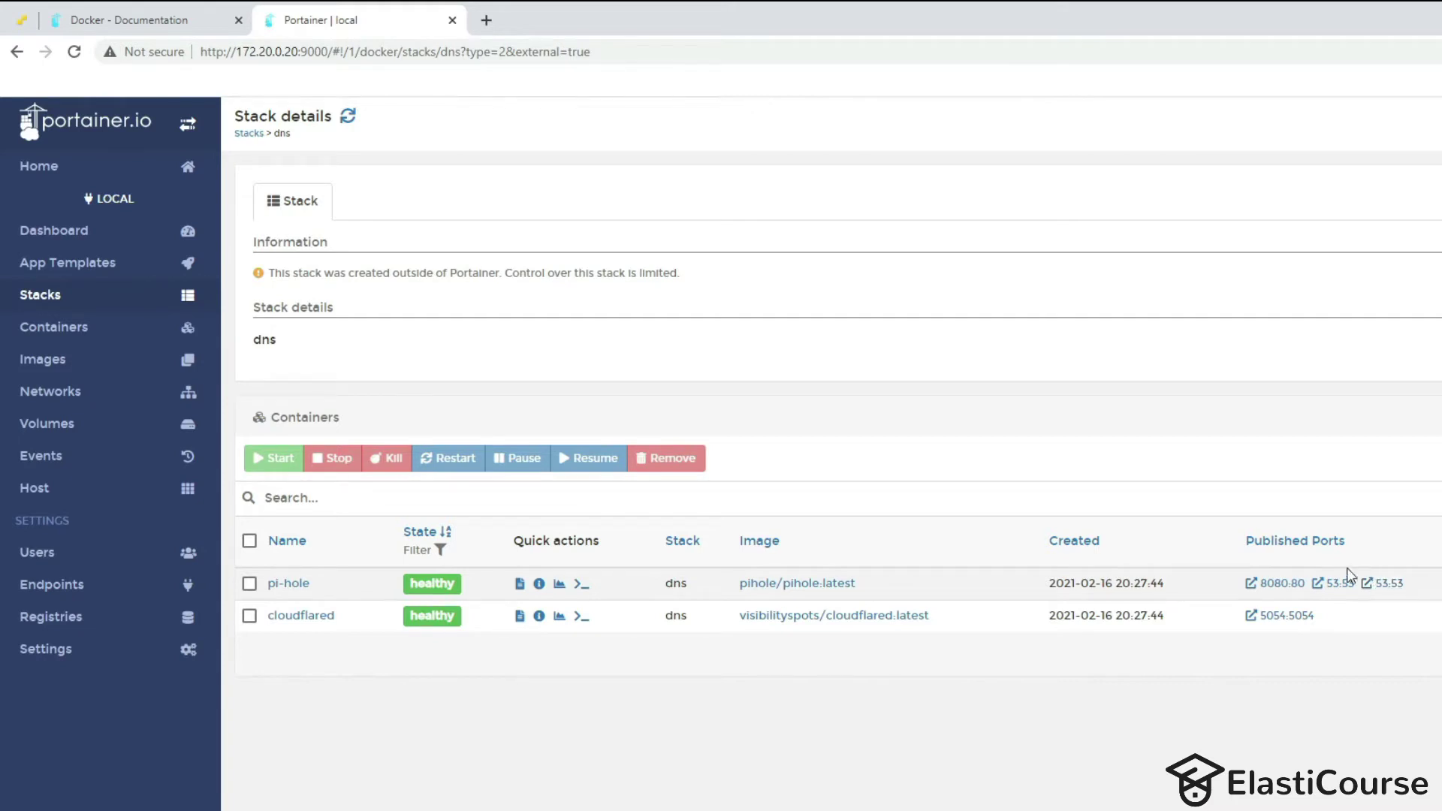
# Run 'pihole -g' in a bash console on the pi-hole container, then disconnect.
pyautogui.click(580, 585)
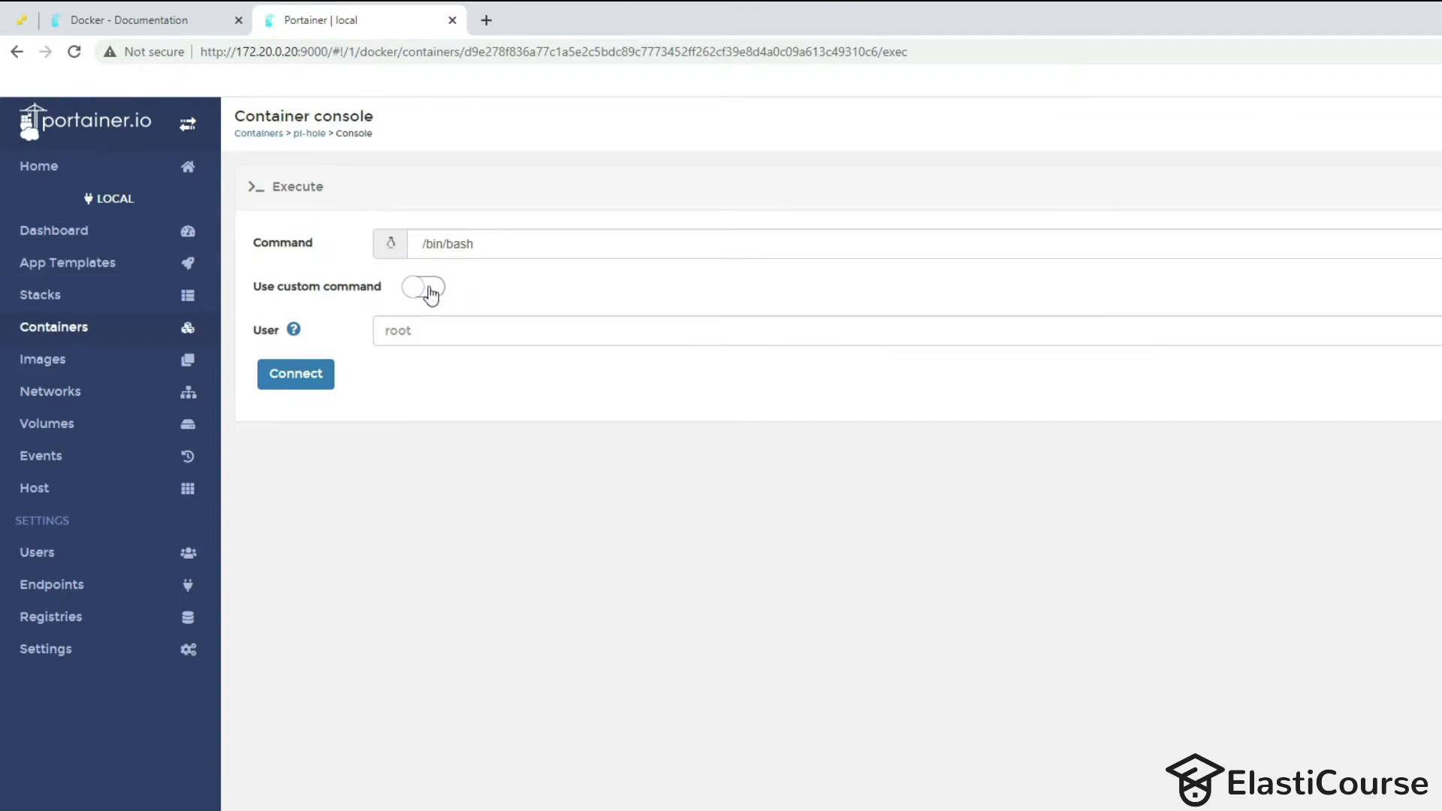
pyautogui.click(291, 383)
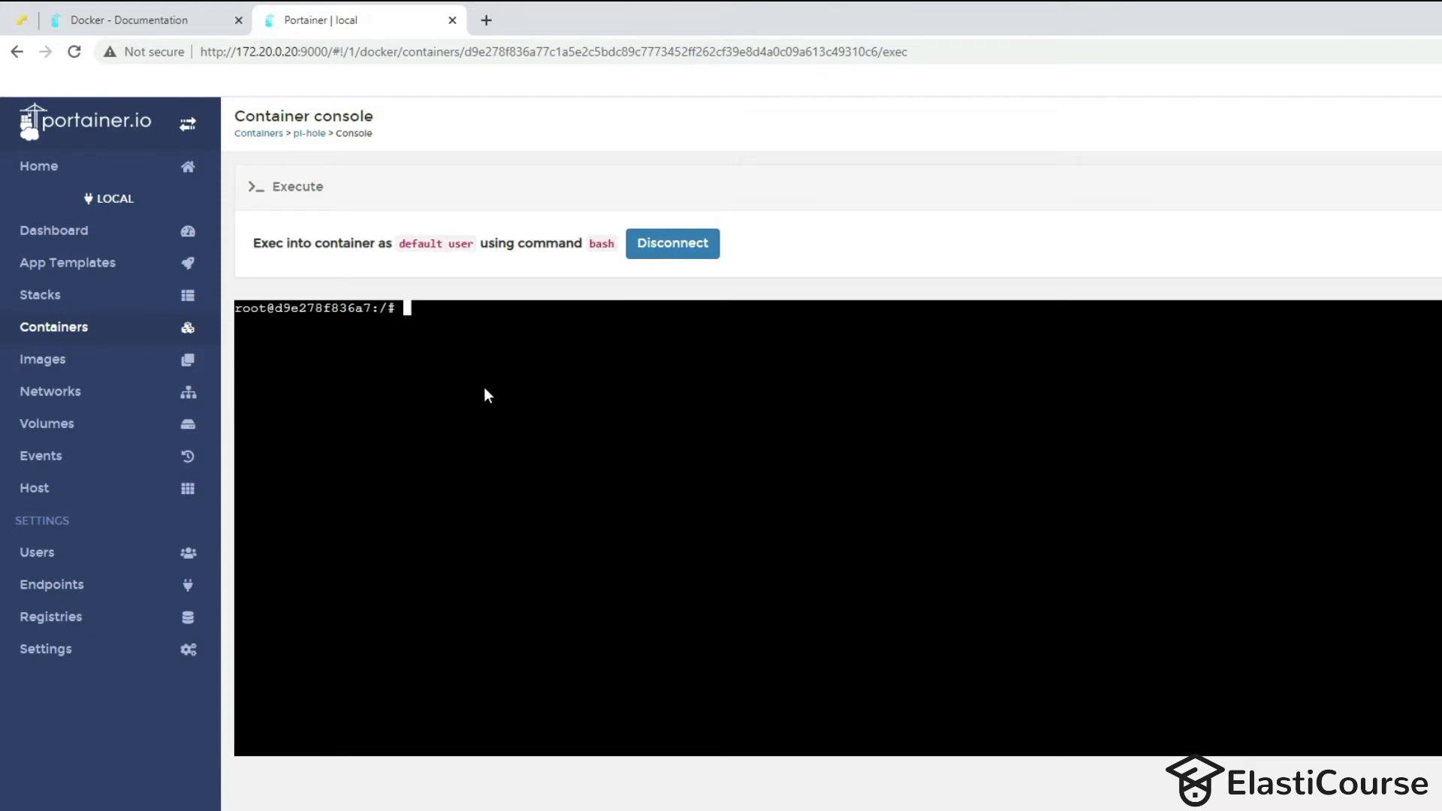
pyautogui.write('pihole -g')
pyautogui.press('Return')
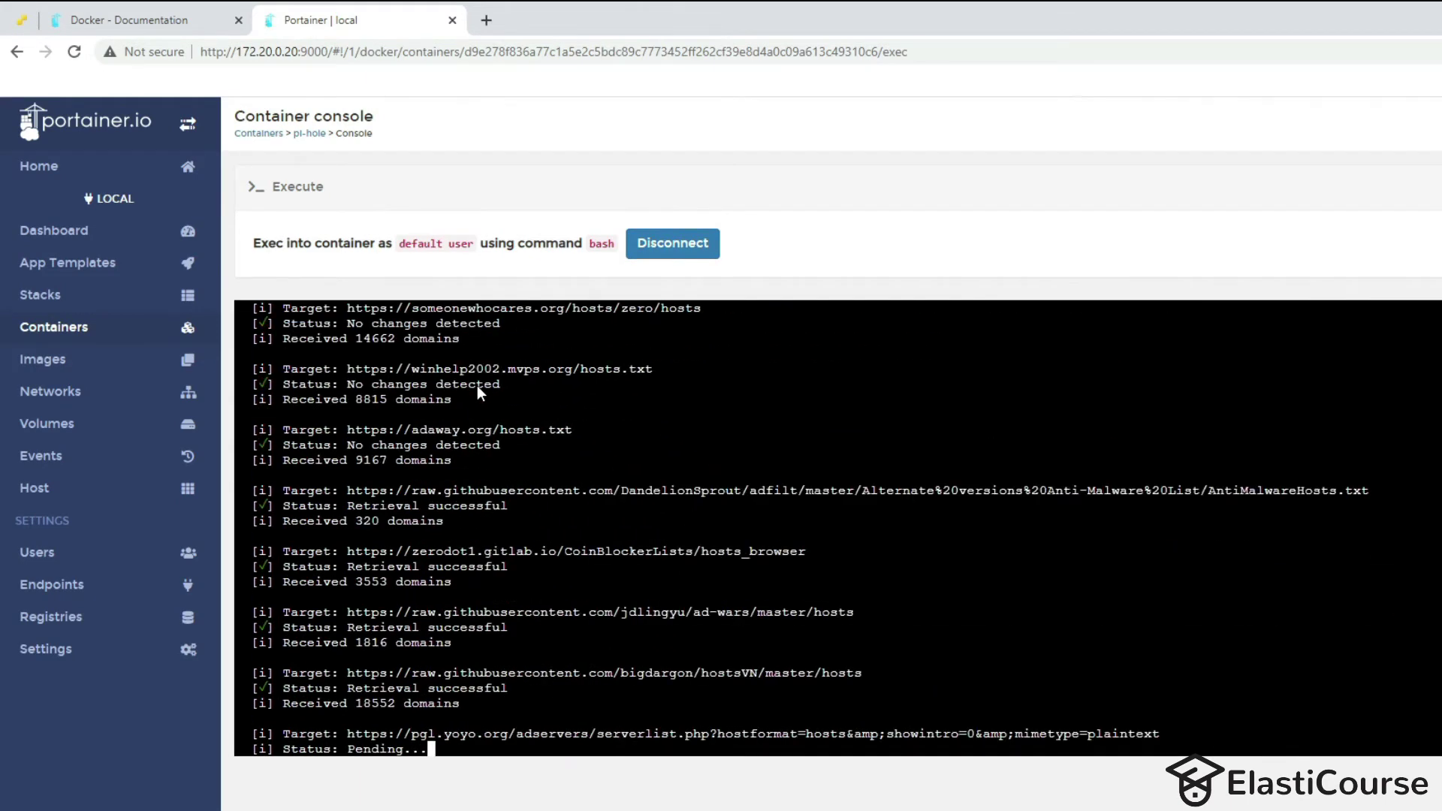
pyautogui.click(673, 251)
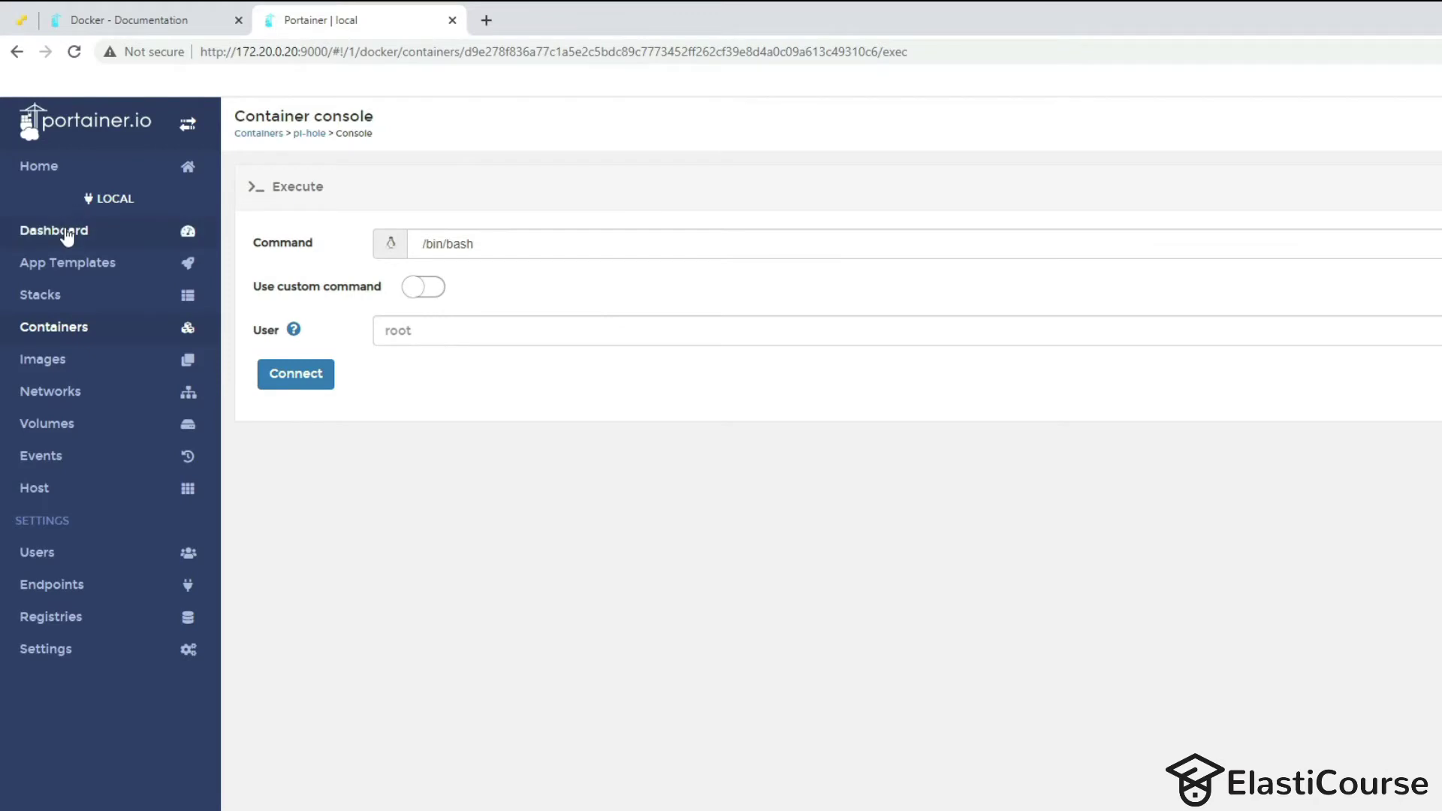
# Remove the httpd and influxdb images from the Images list.
pyautogui.click(56, 368)
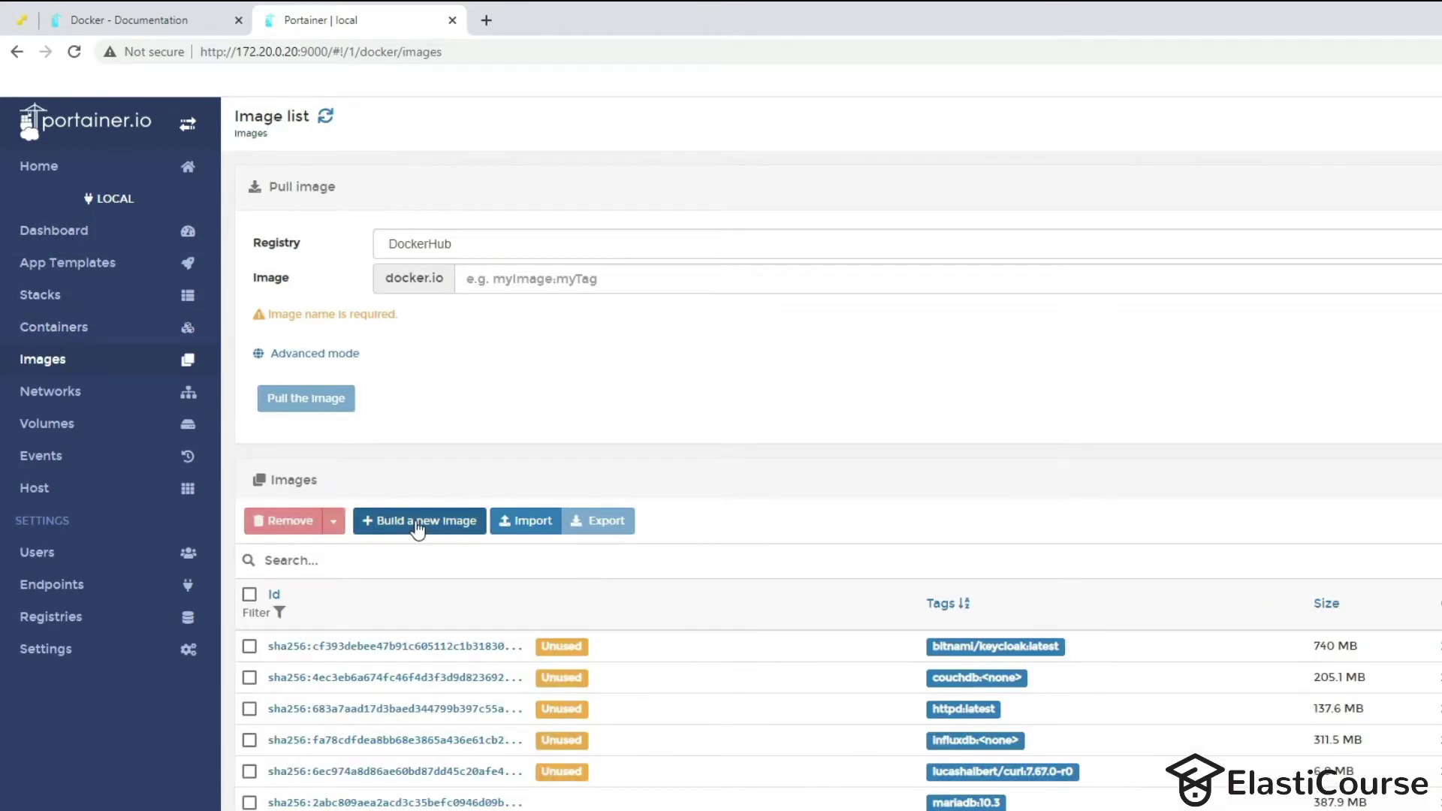
pyautogui.scroll(-1, 418, 526)
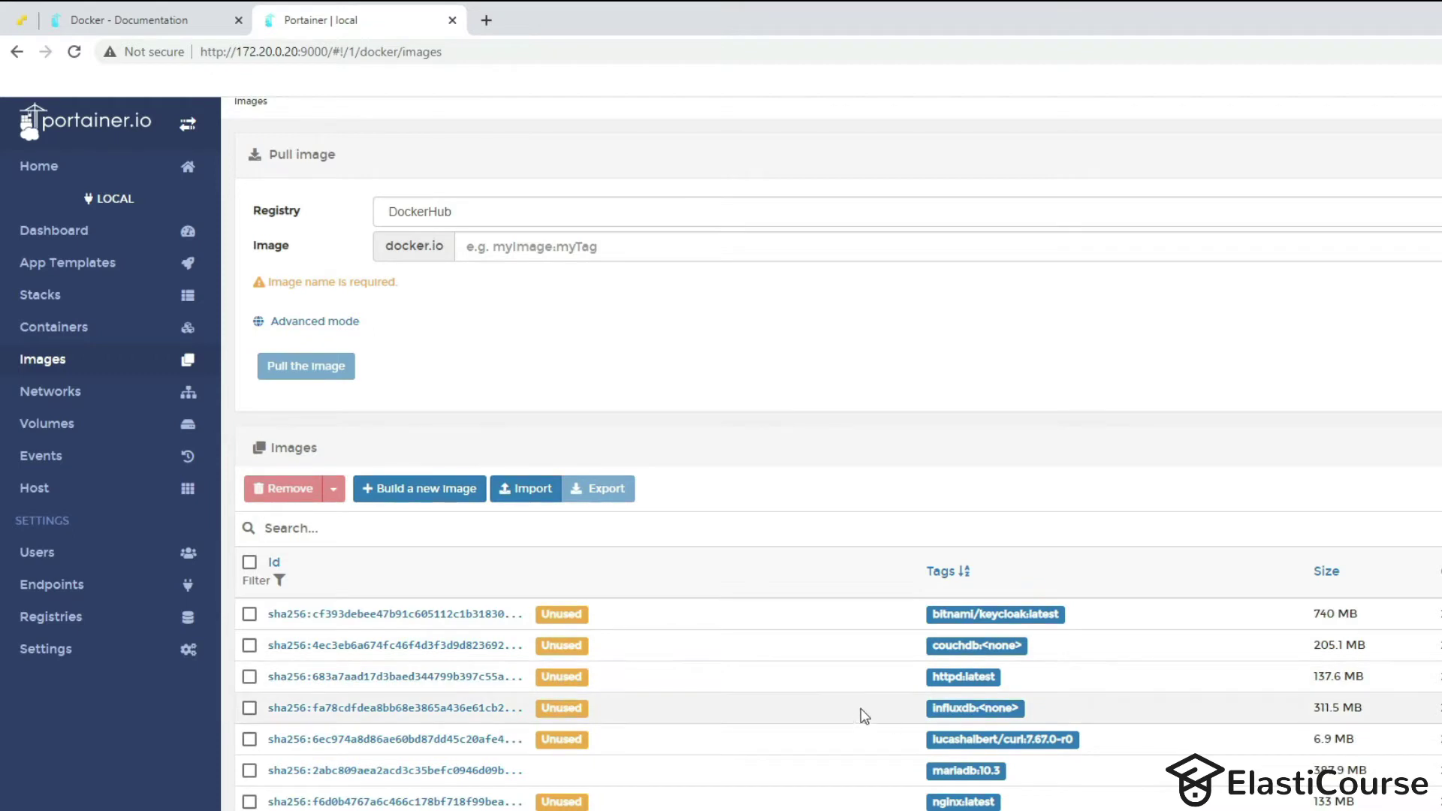
pyautogui.click(250, 677)
pyautogui.click(249, 708)
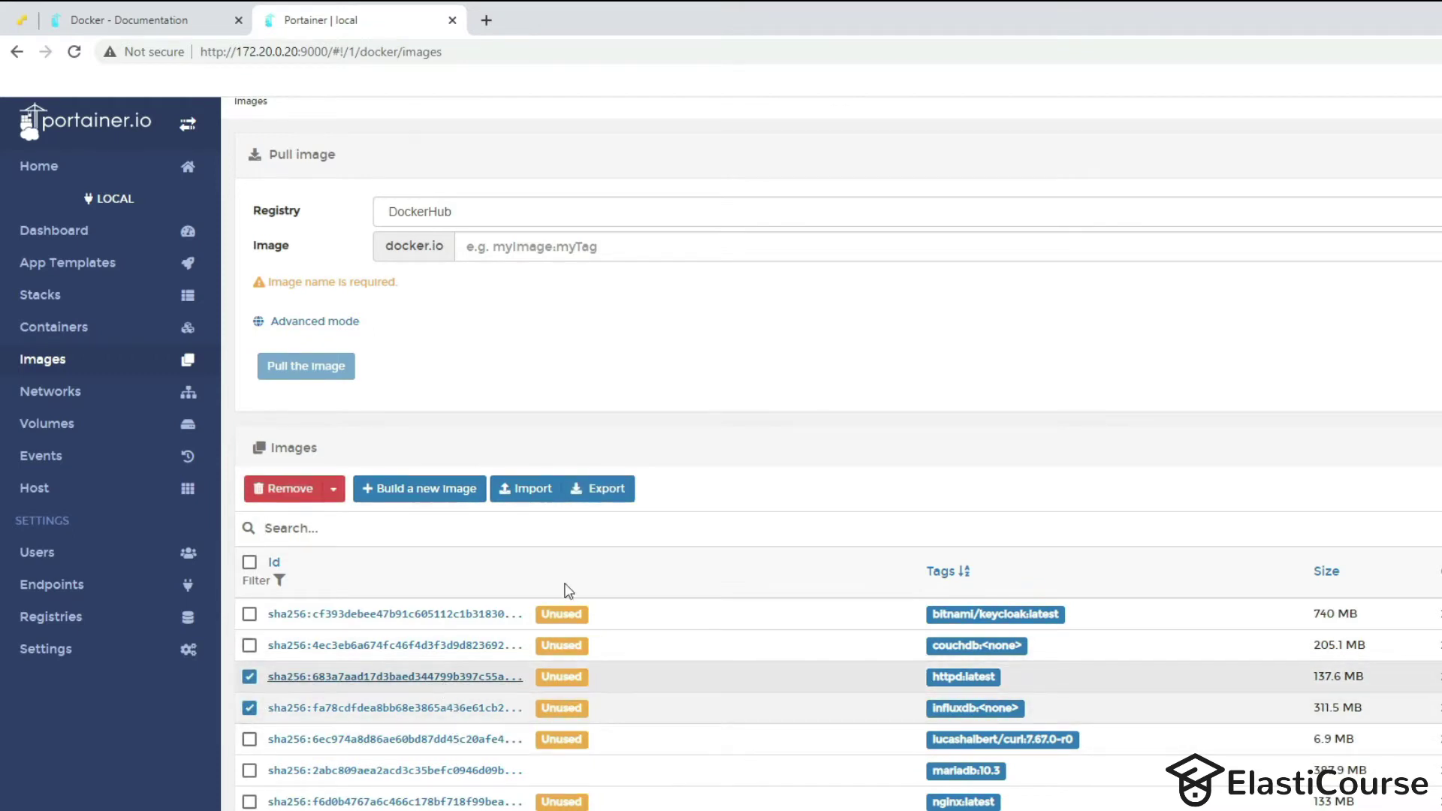
pyautogui.click(280, 490)
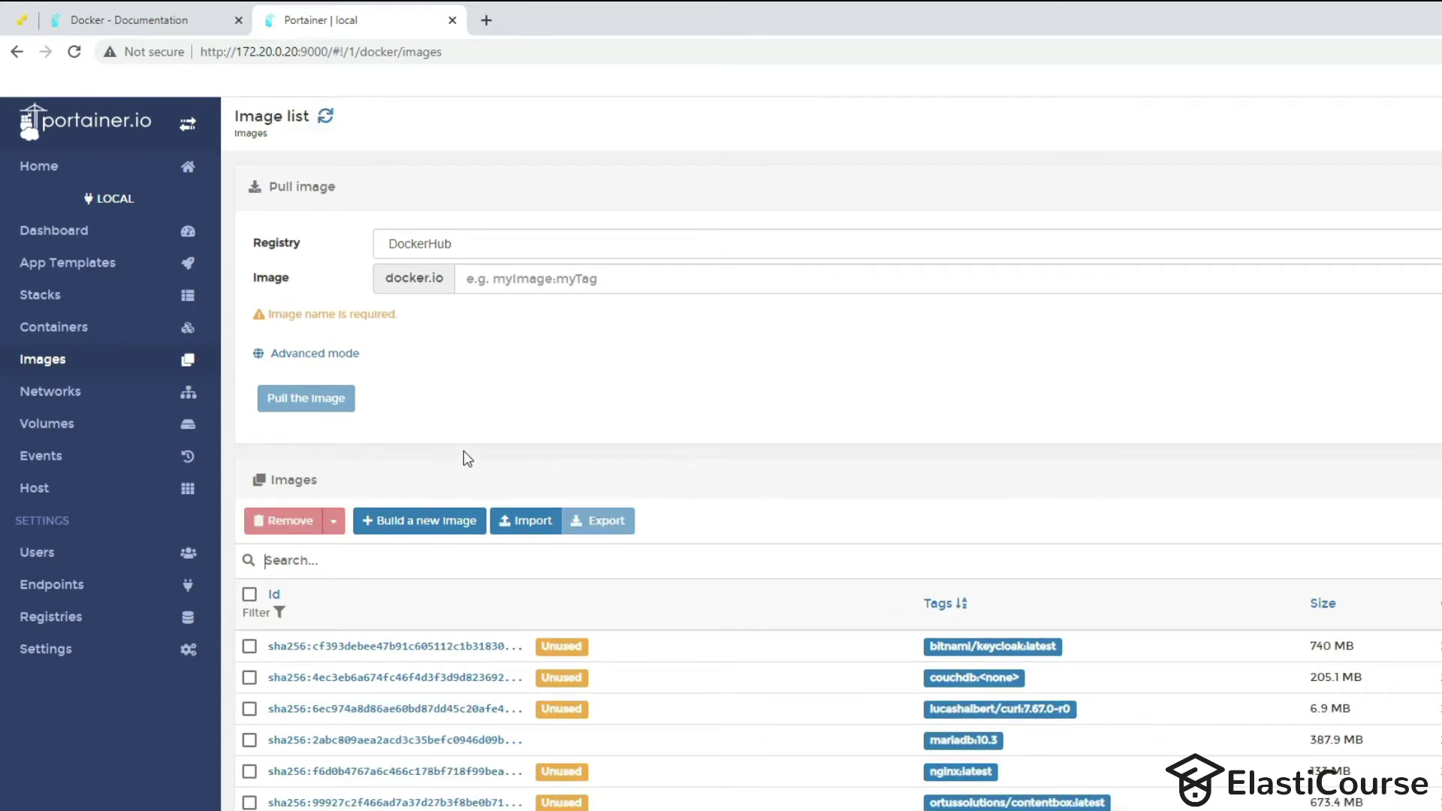
# Open the Add network form under Networks, then move on to the Volumes list.
pyautogui.click(109, 403)
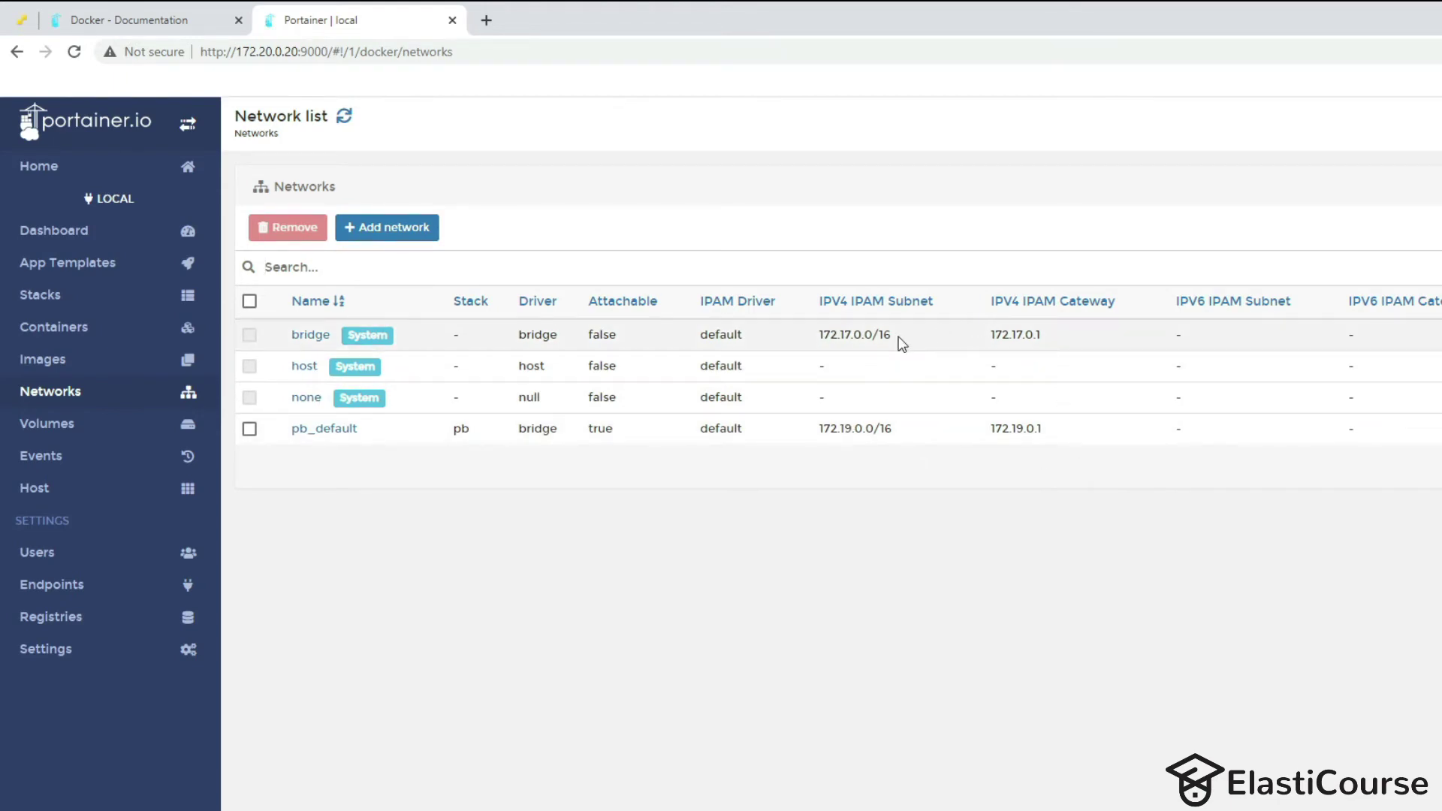
pyautogui.click(399, 228)
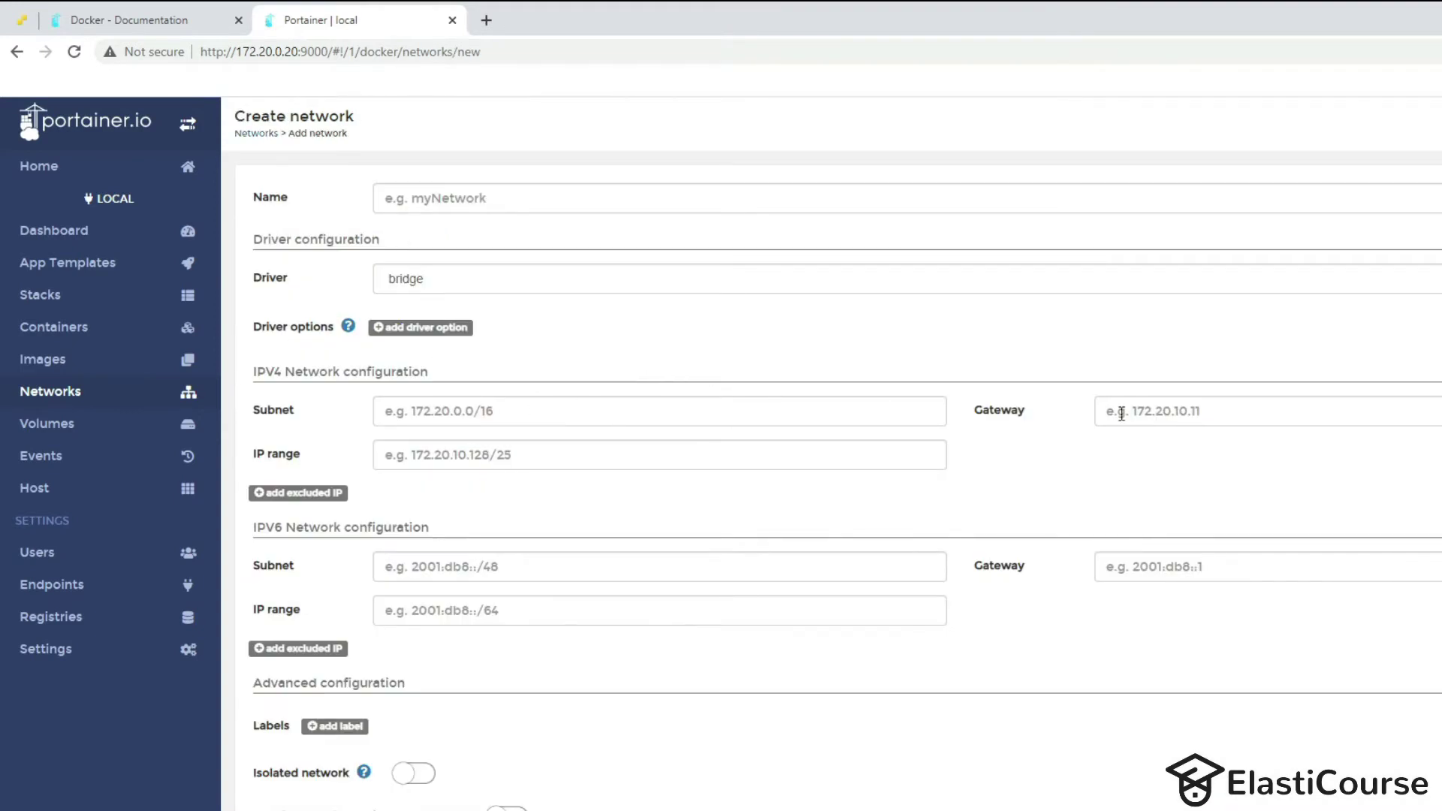
pyautogui.scroll(-2, 505, 579)
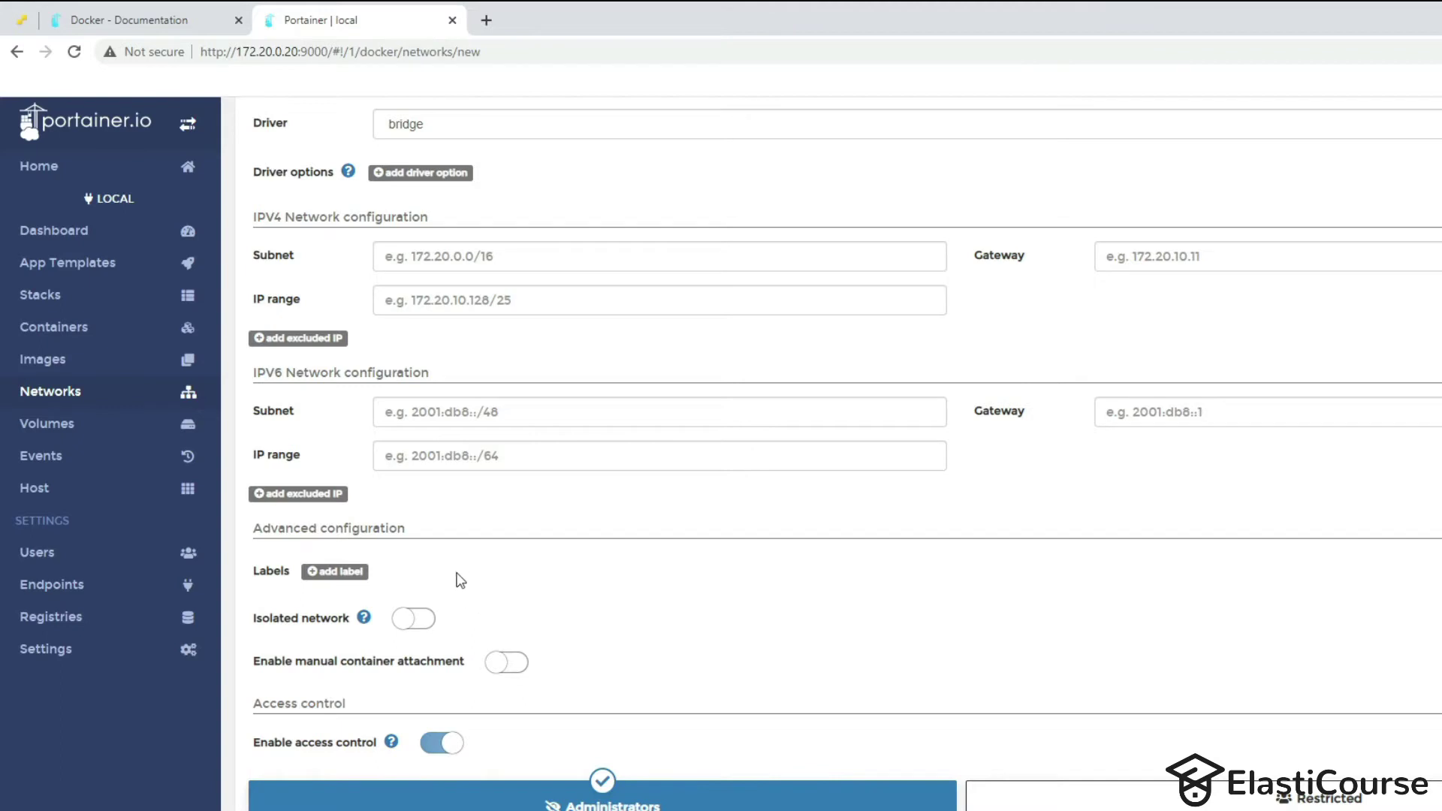
pyautogui.click(47, 425)
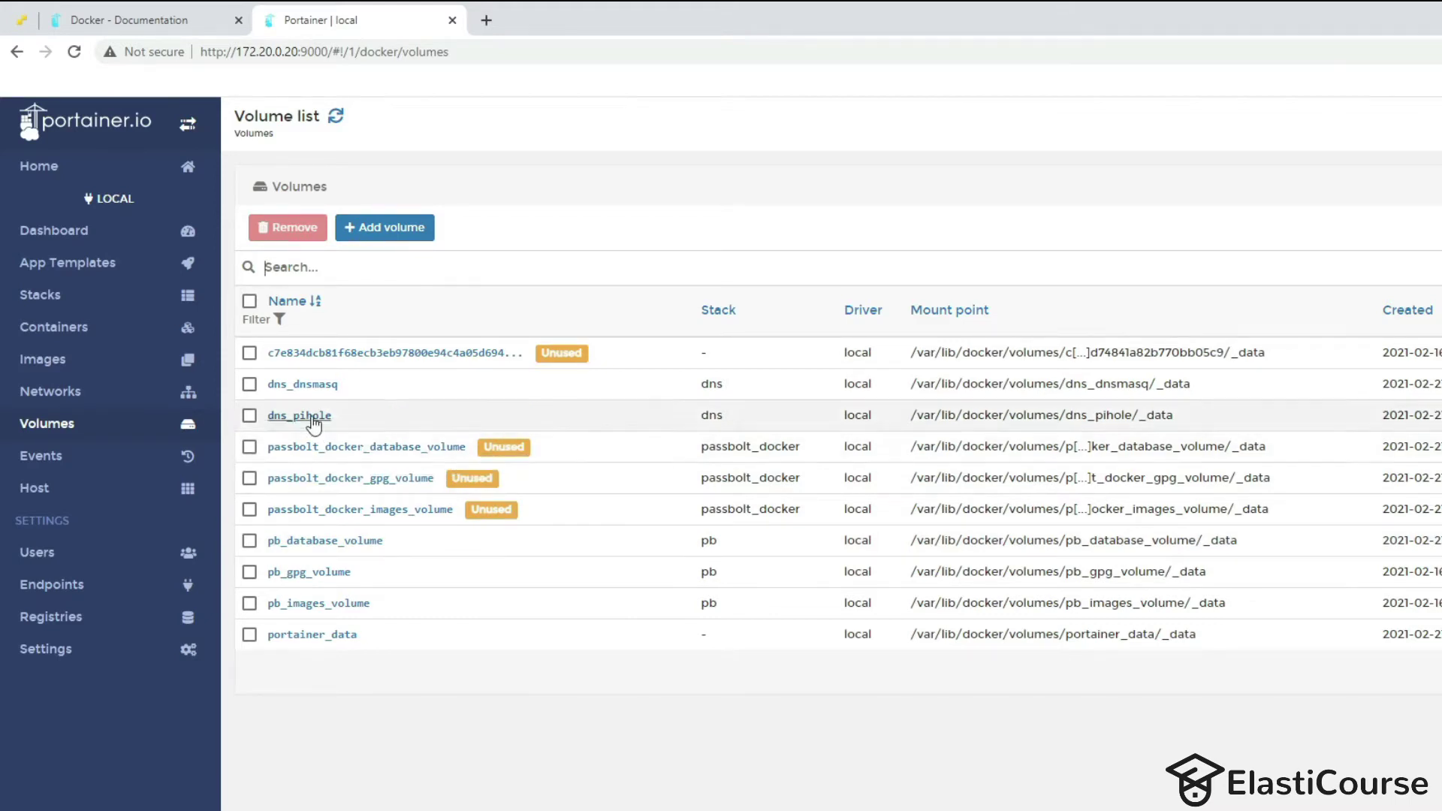
# Remove the three passbolt_docker volumes, confirming the deletion, then go to App Templates.
pyautogui.click(249, 447)
pyautogui.click(250, 479)
pyautogui.click(250, 509)
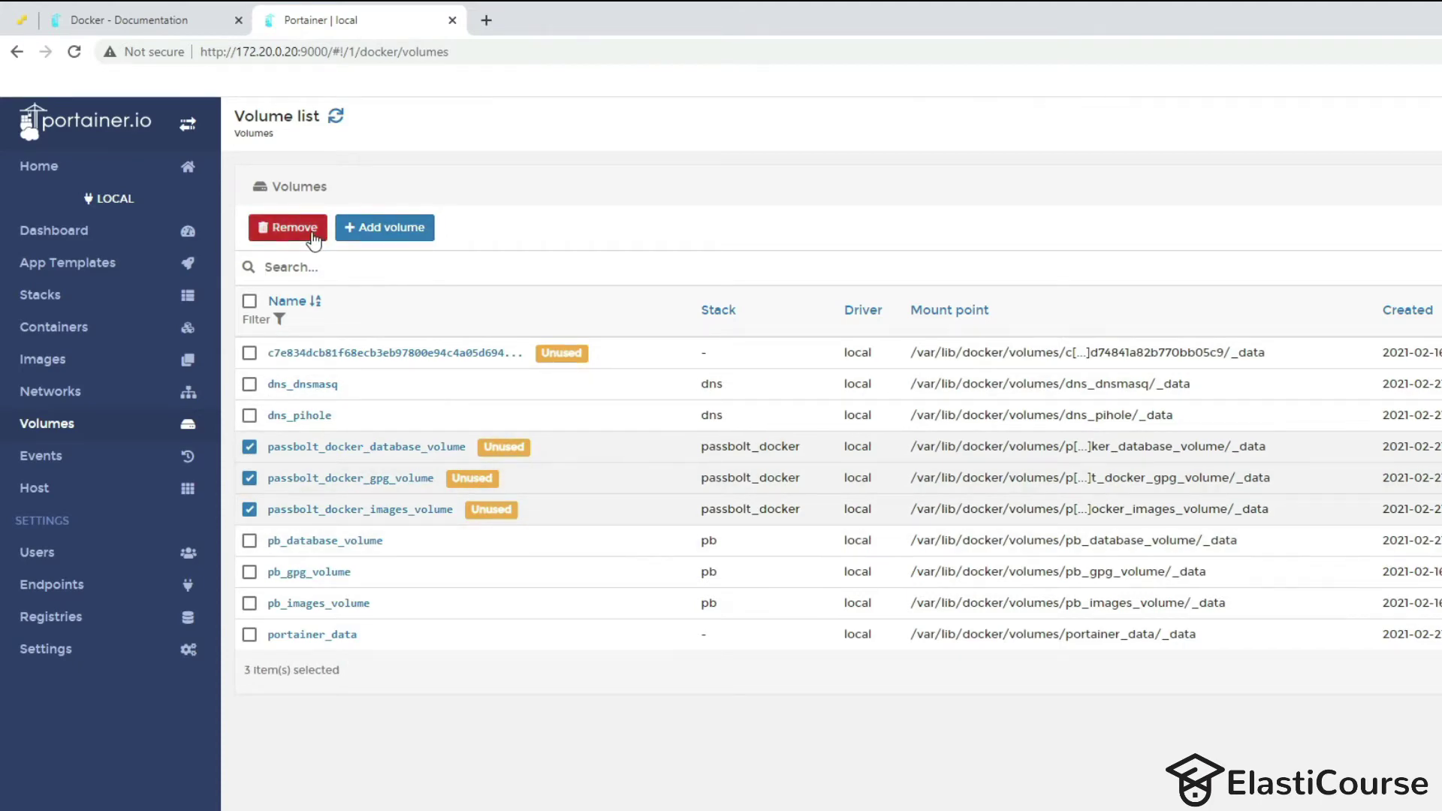
pyautogui.click(290, 228)
pyautogui.click(1044, 690)
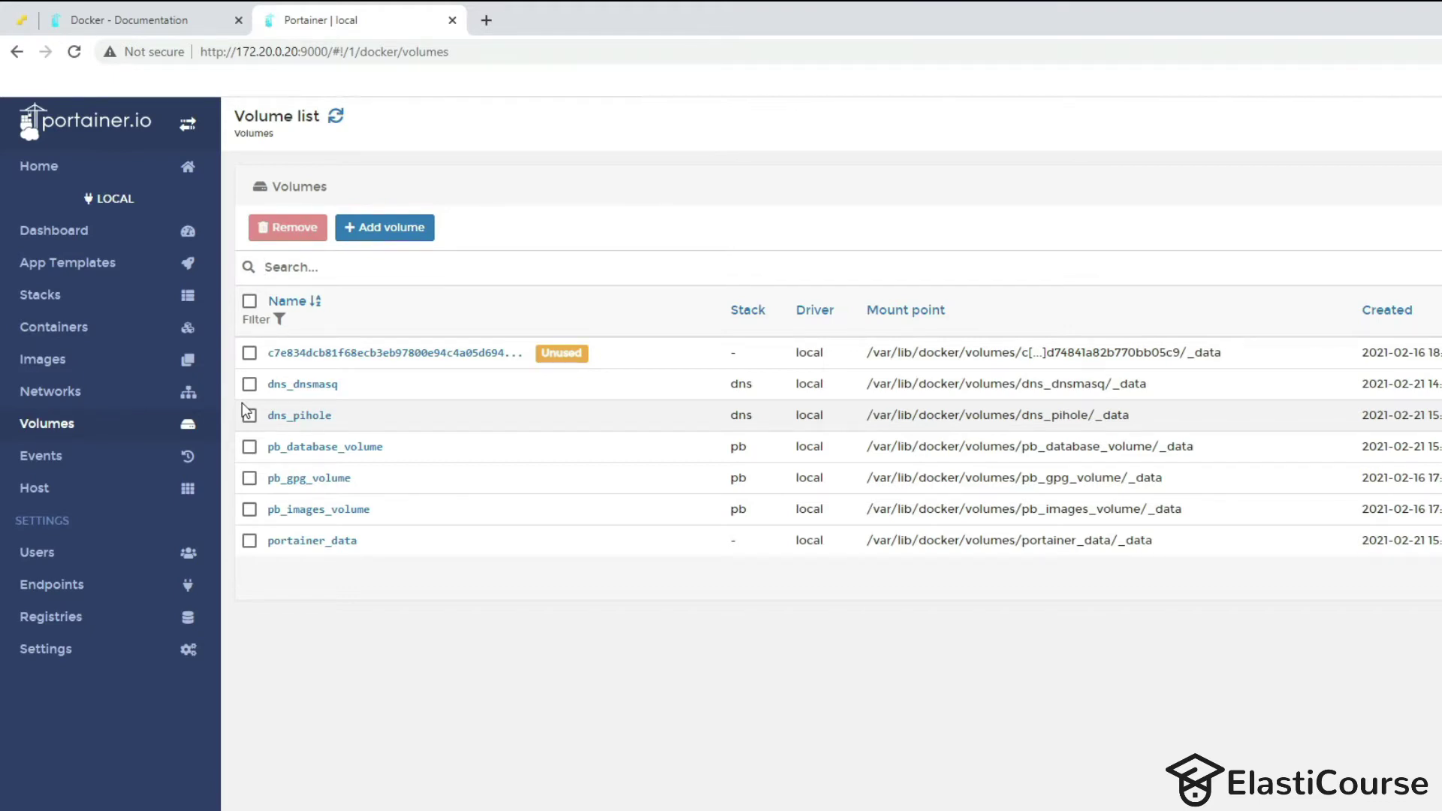
pyautogui.click(64, 267)
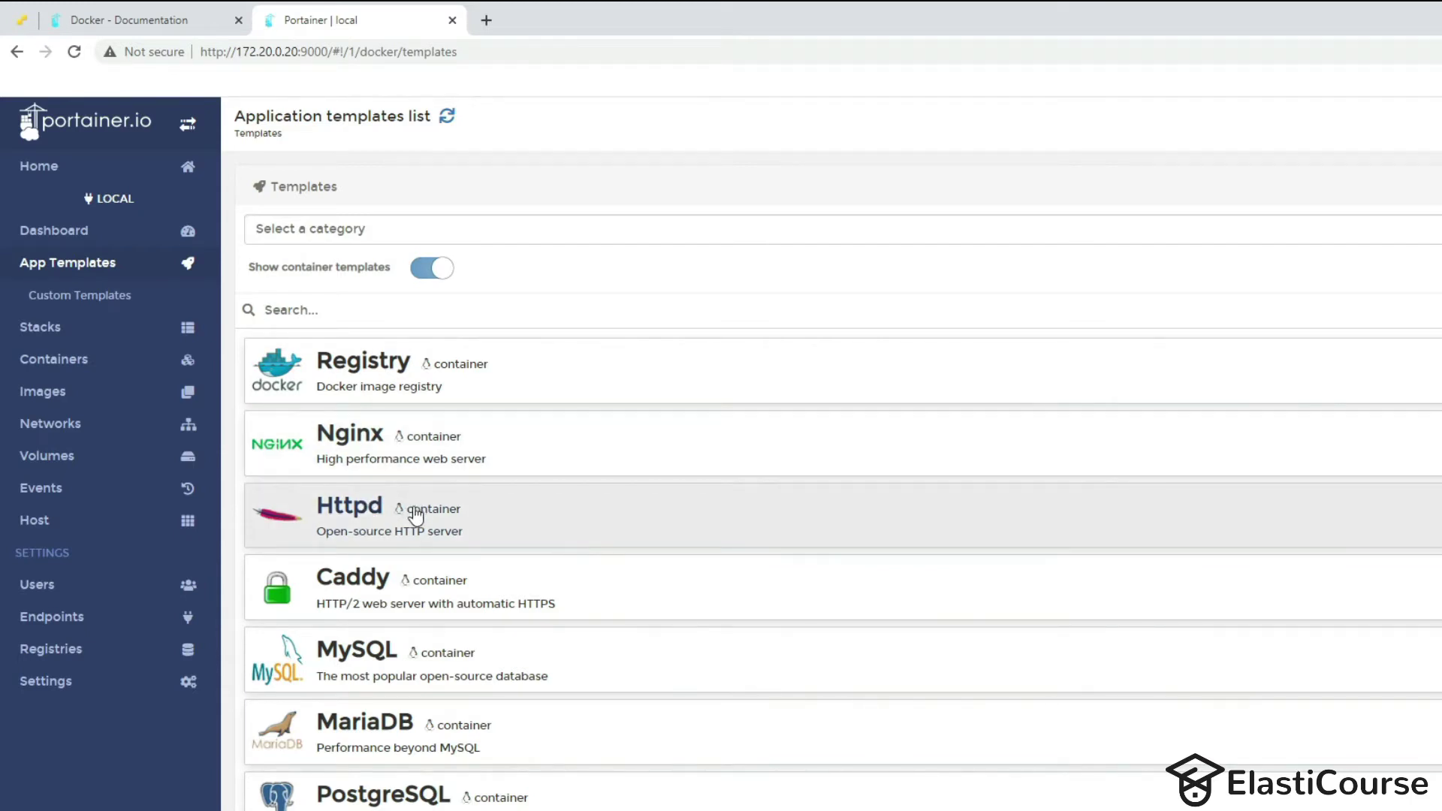
# Start an Httpd template container named web-server on the bridge network.
pyautogui.click(444, 531)
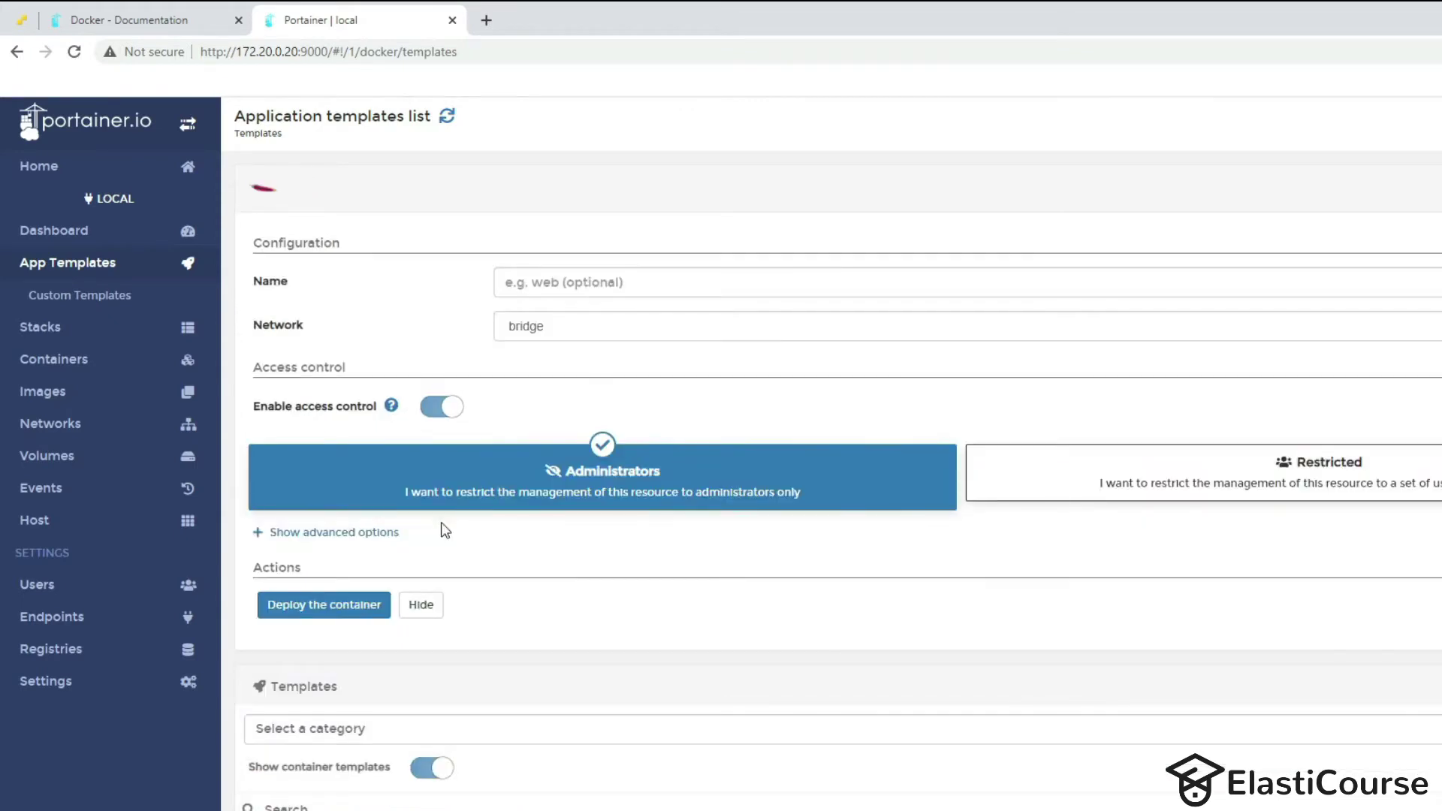
pyautogui.click(583, 282)
pyautogui.write('w')
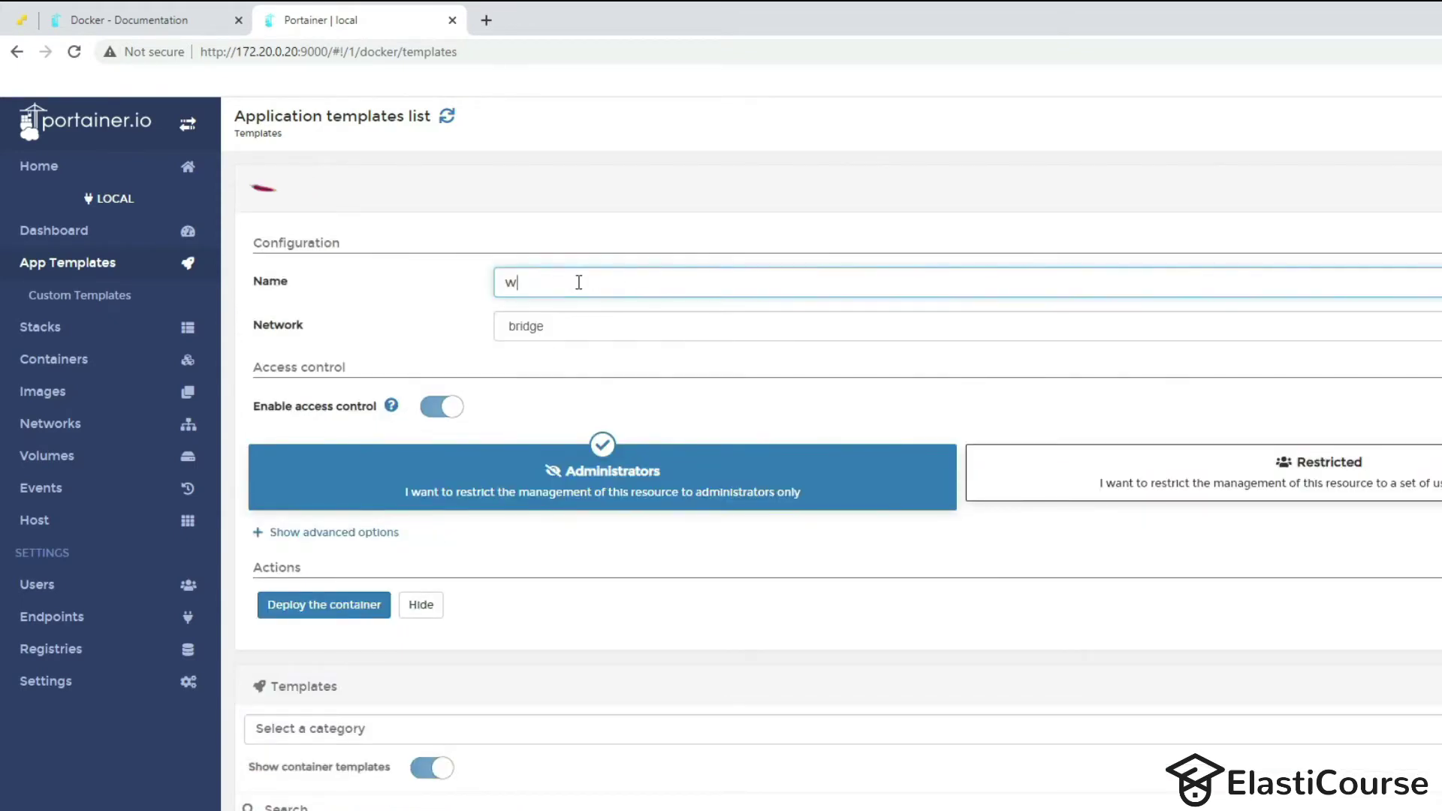
pyautogui.write('eb-server')
pyautogui.click(568, 334)
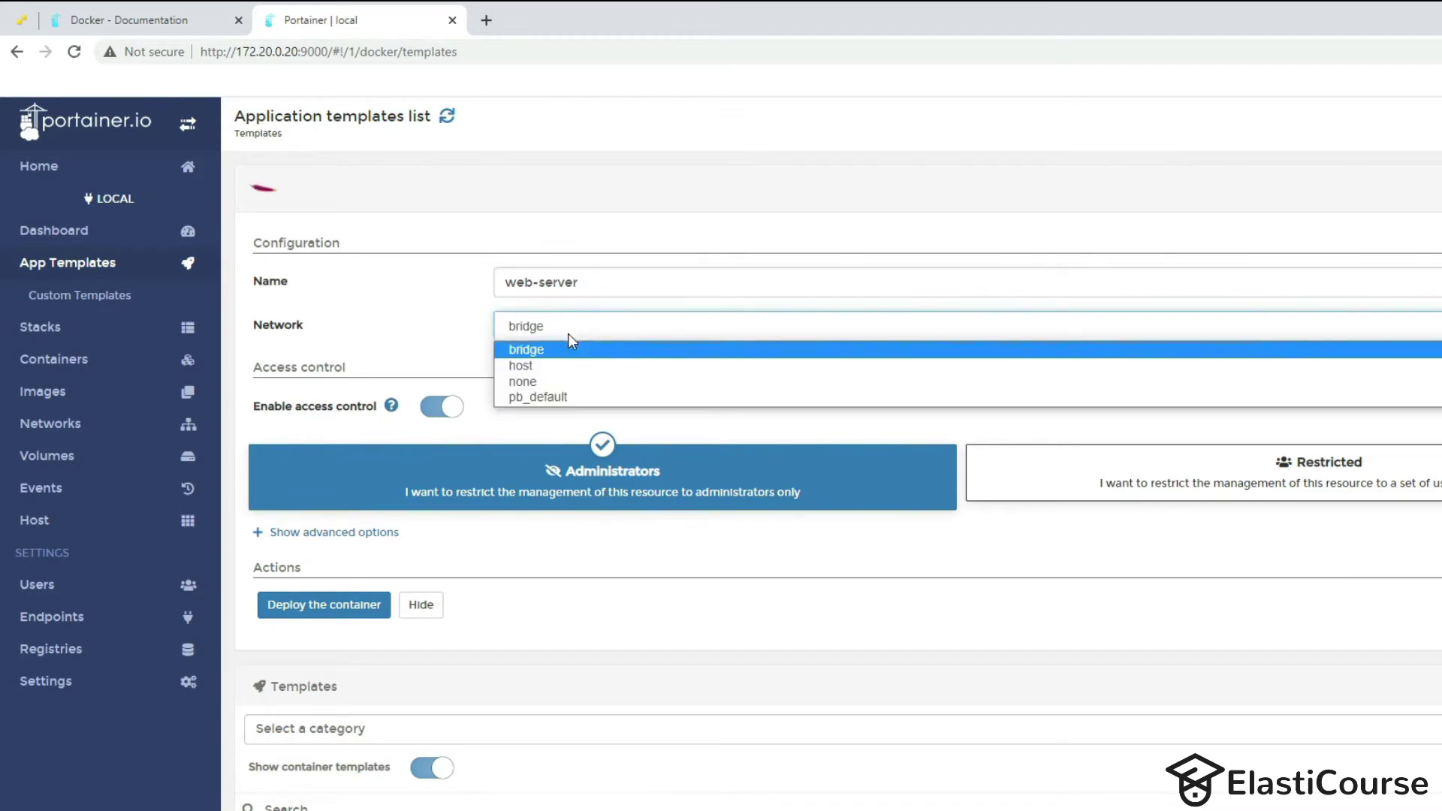
pyautogui.click(396, 335)
# Map host port 50000 to container port 80 in the advanced options.
pyautogui.click(301, 535)
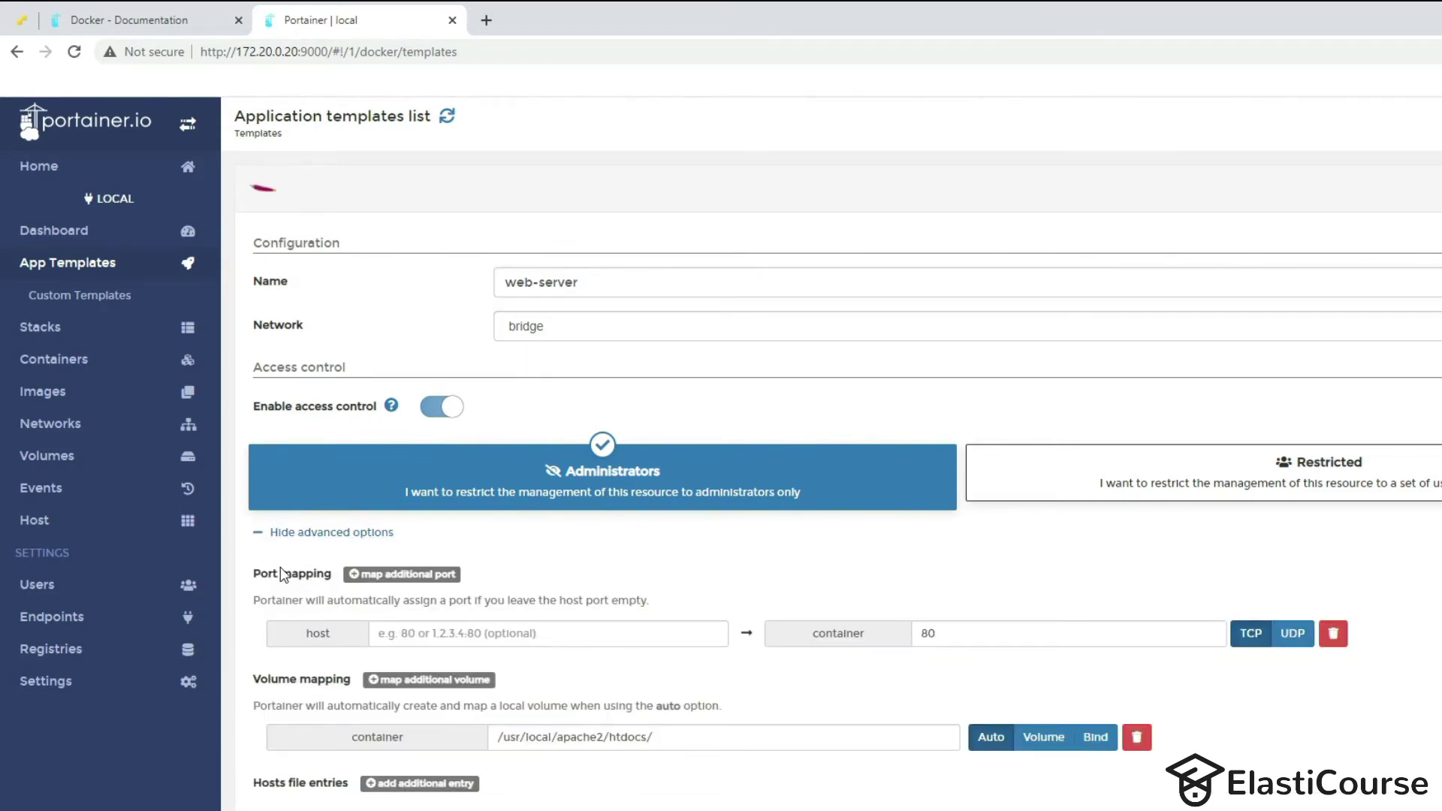
pyautogui.click(526, 637)
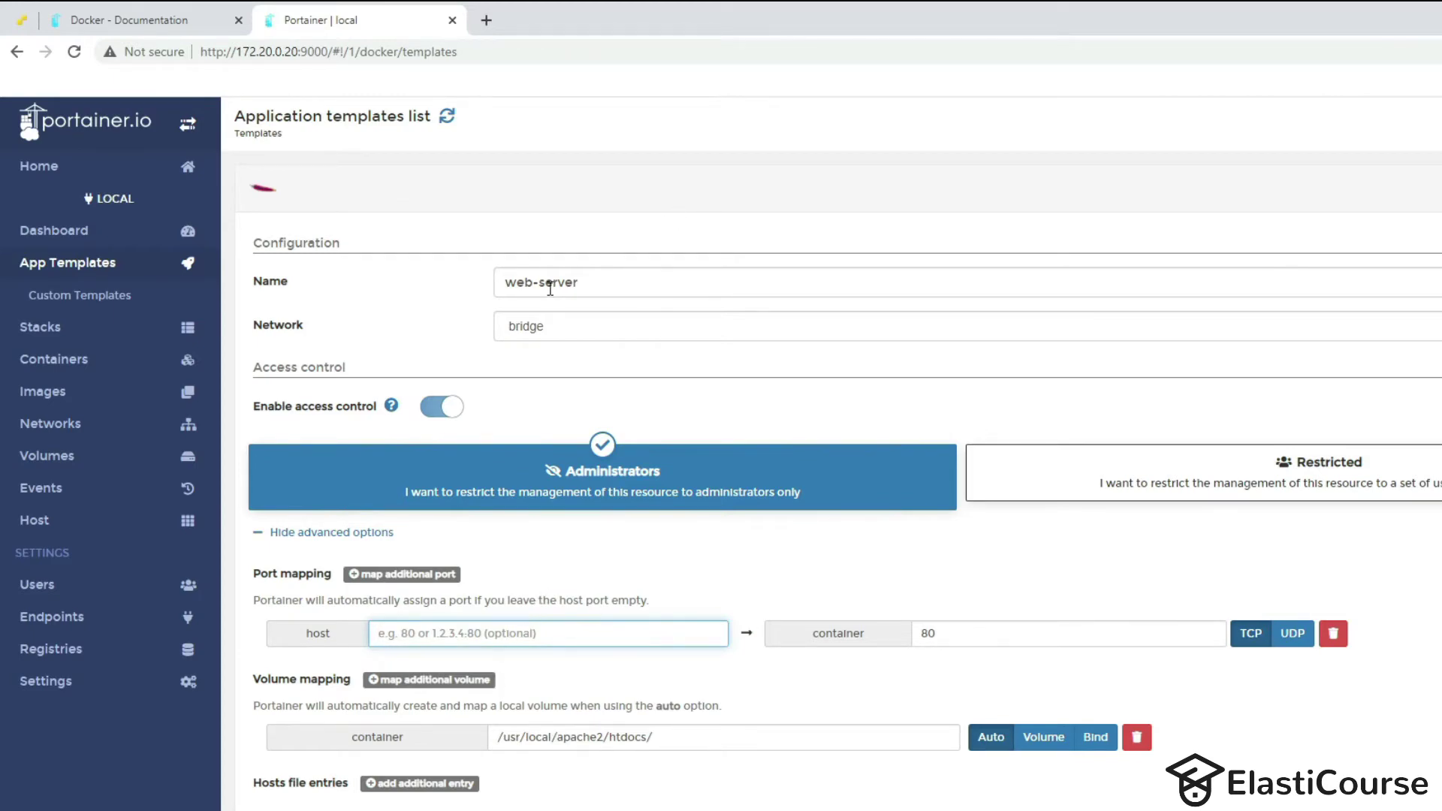
pyautogui.write('50000')
pyautogui.moveTo(427, 635); pyautogui.dragTo(334, 657)
pyautogui.click(289, 688)
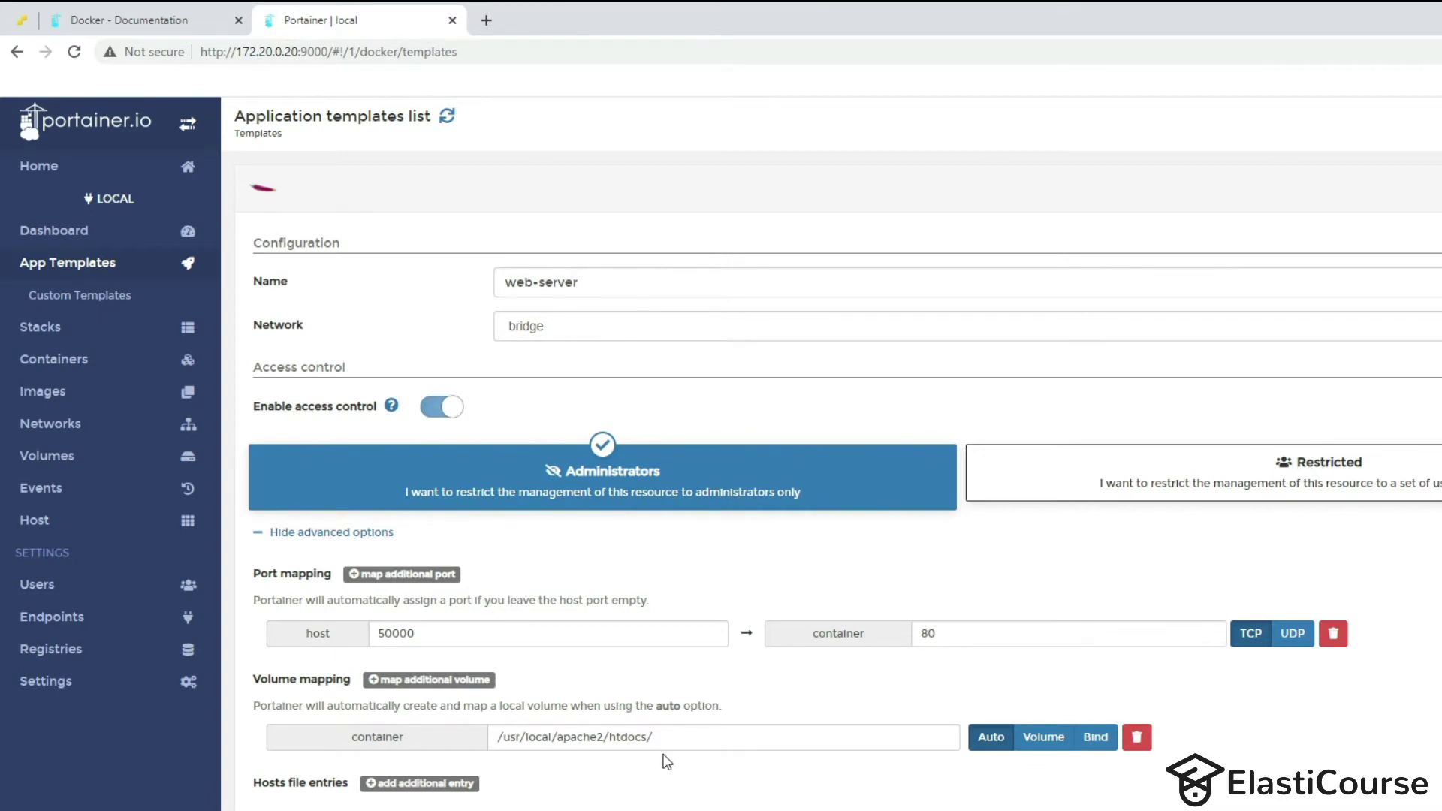
pyautogui.moveTo(651, 740); pyautogui.dragTo(331, 680)
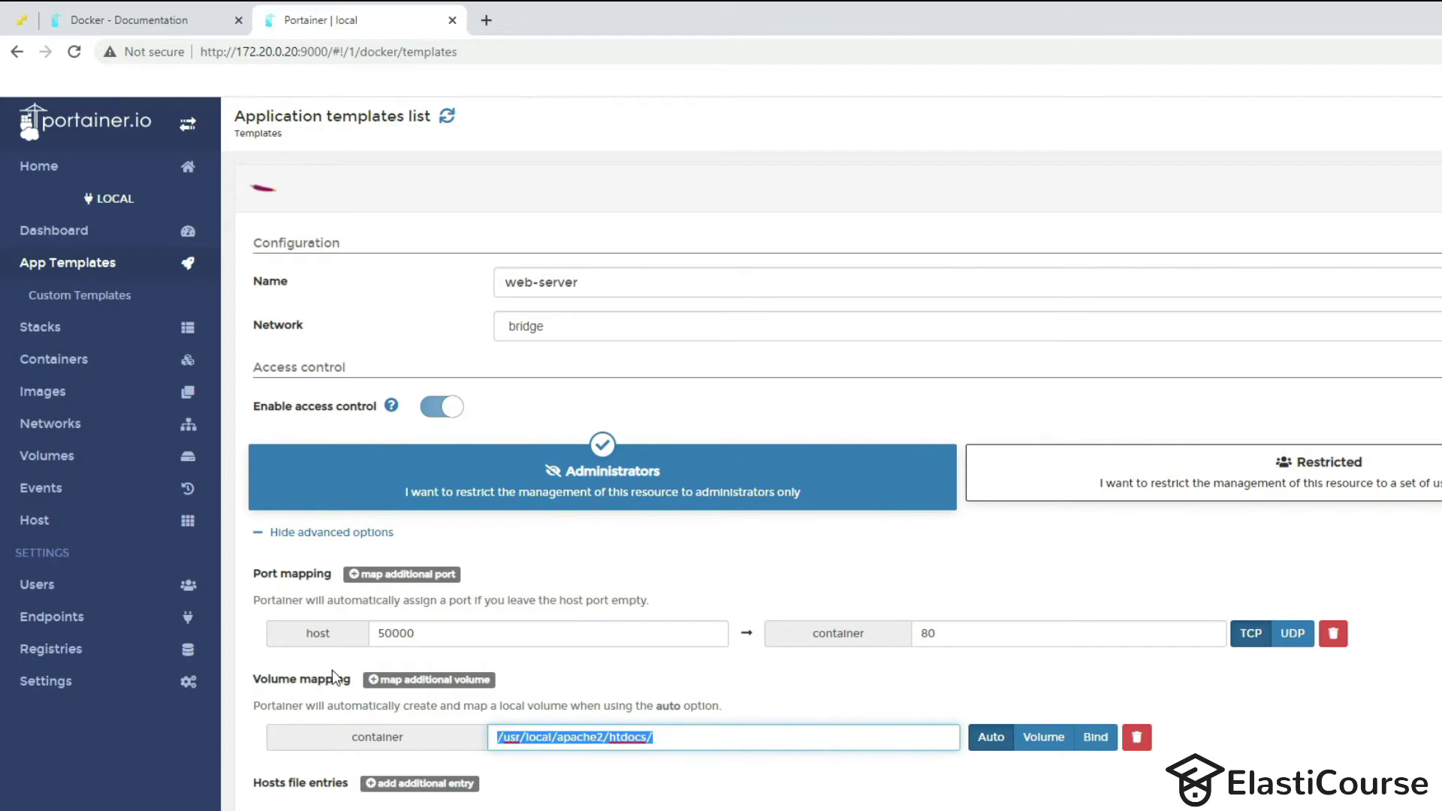
# Switch the htdocs volume mapping to a Bind mount, then bring up the website files in File Explorer.
pyautogui.click(1051, 740)
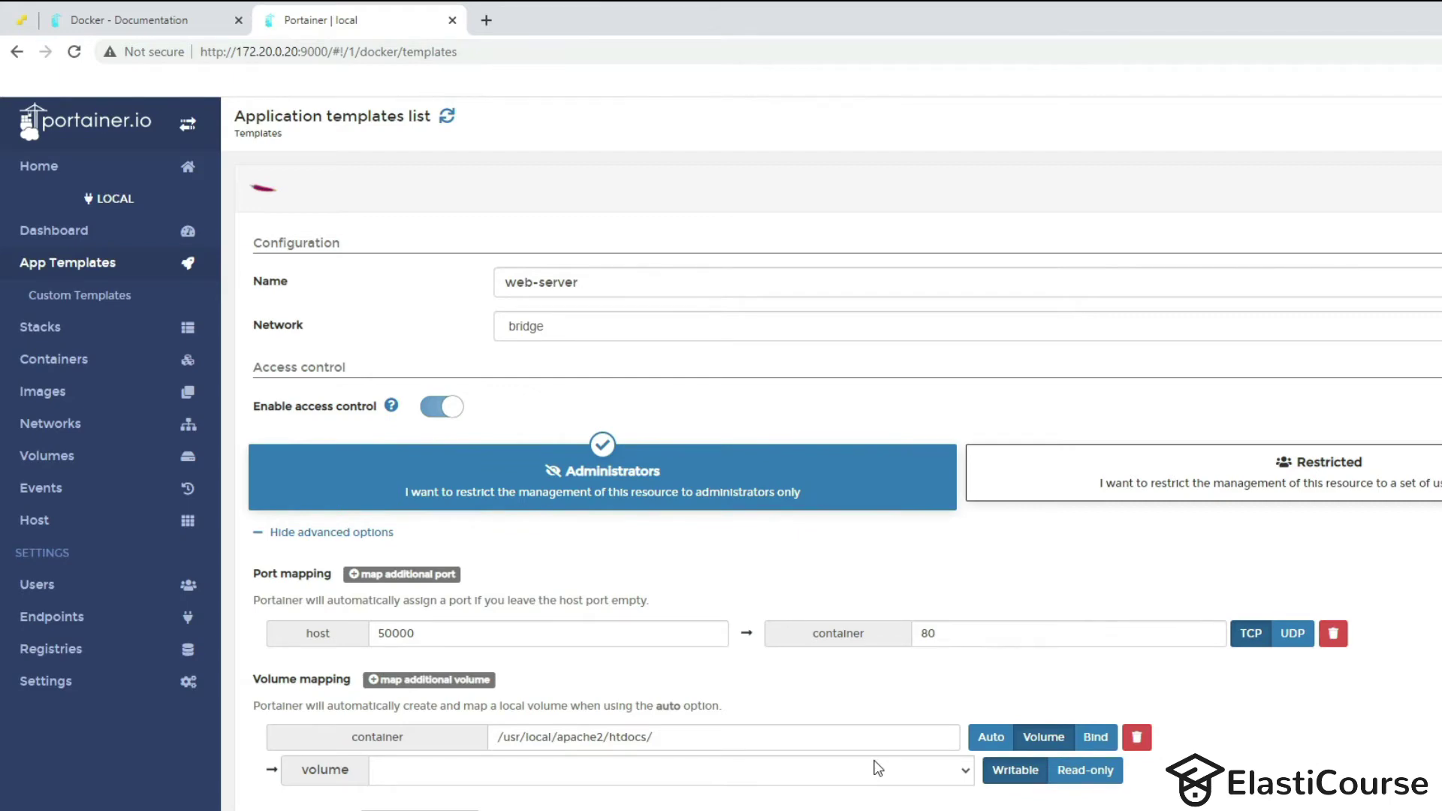
pyautogui.click(1011, 744)
pyautogui.click(1096, 737)
pyautogui.click(489, 770)
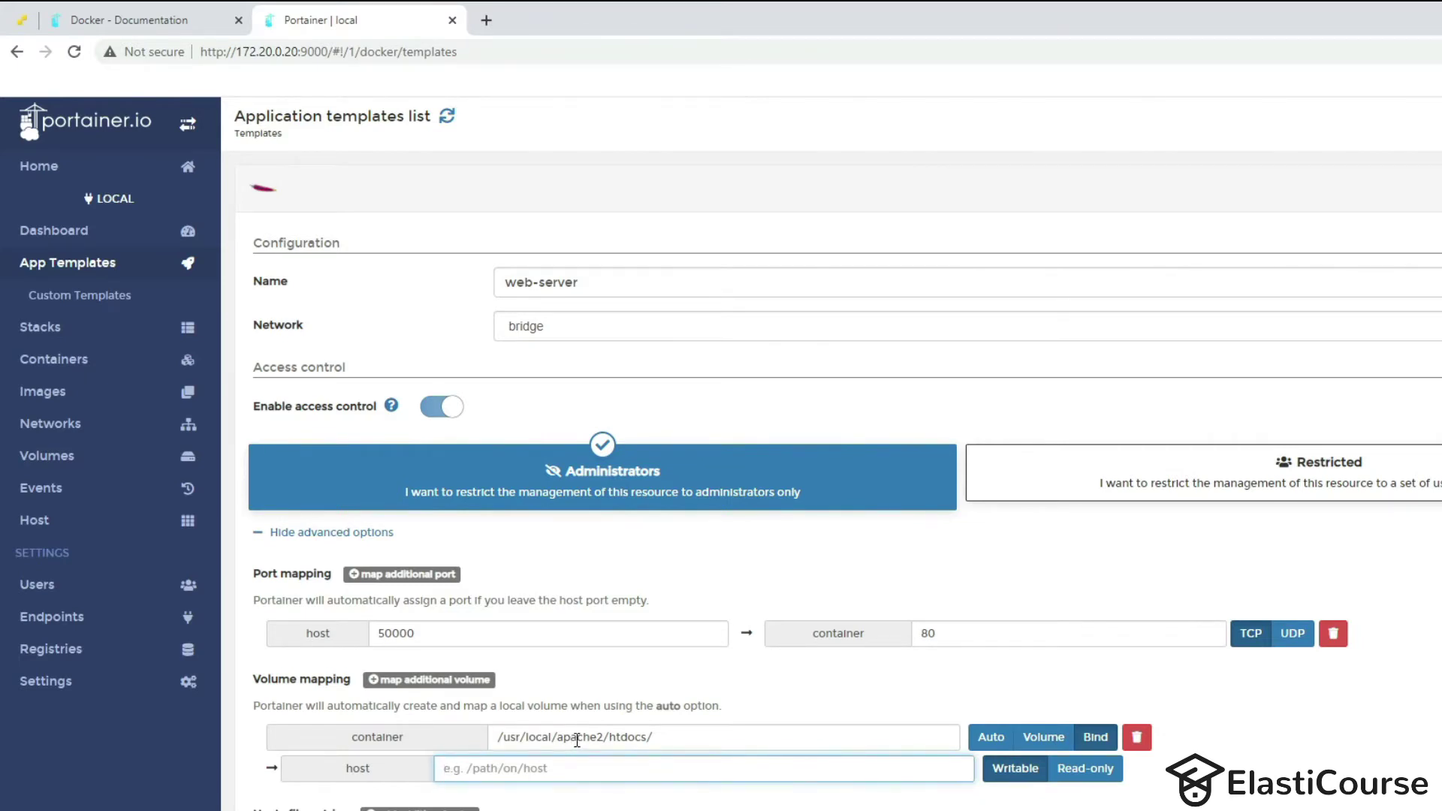
pyautogui.hotkey('alt', 'Tab')
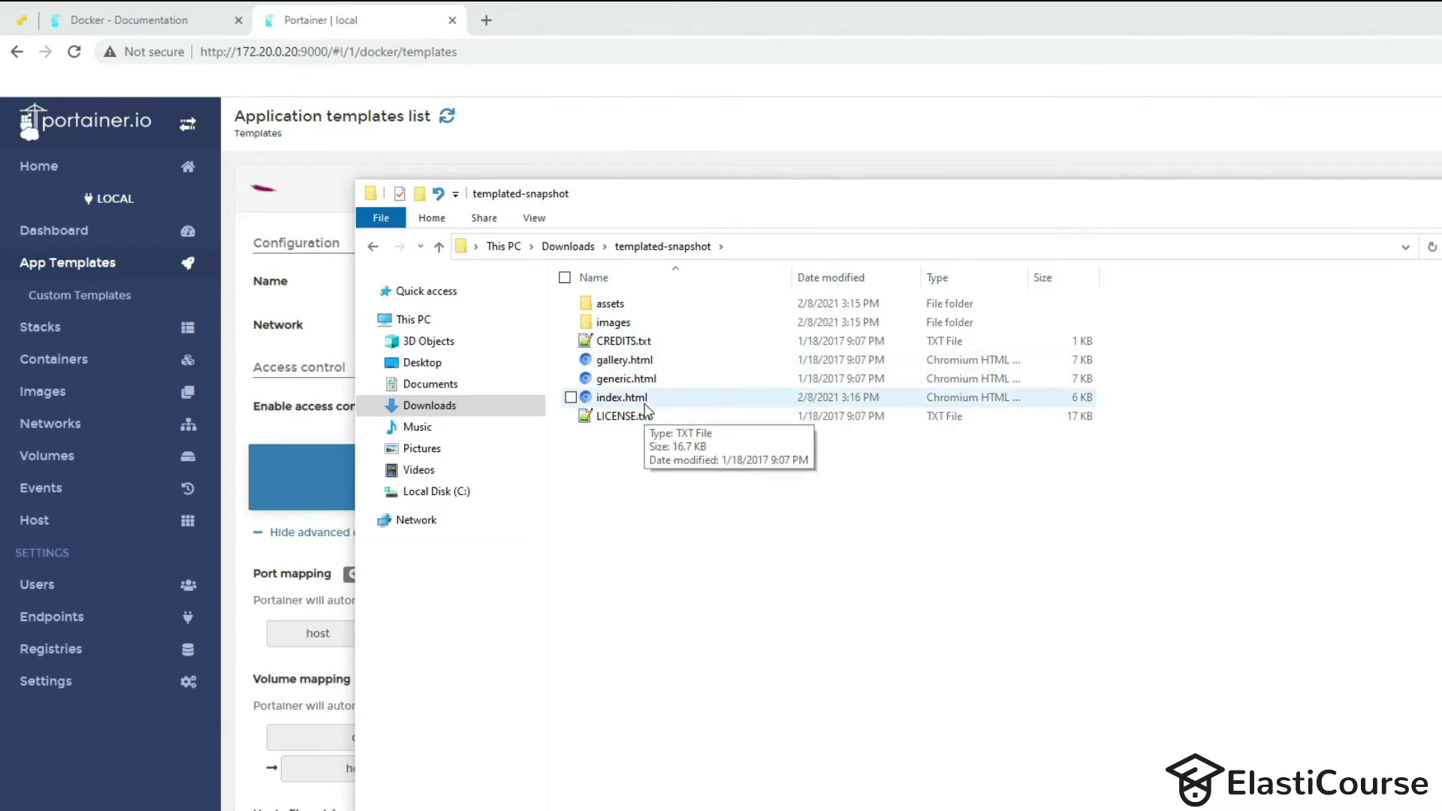
# Check the assets folder's contents, then reveal the full path of the templated-snapshot folder.
pyautogui.doubleClick(610, 307)
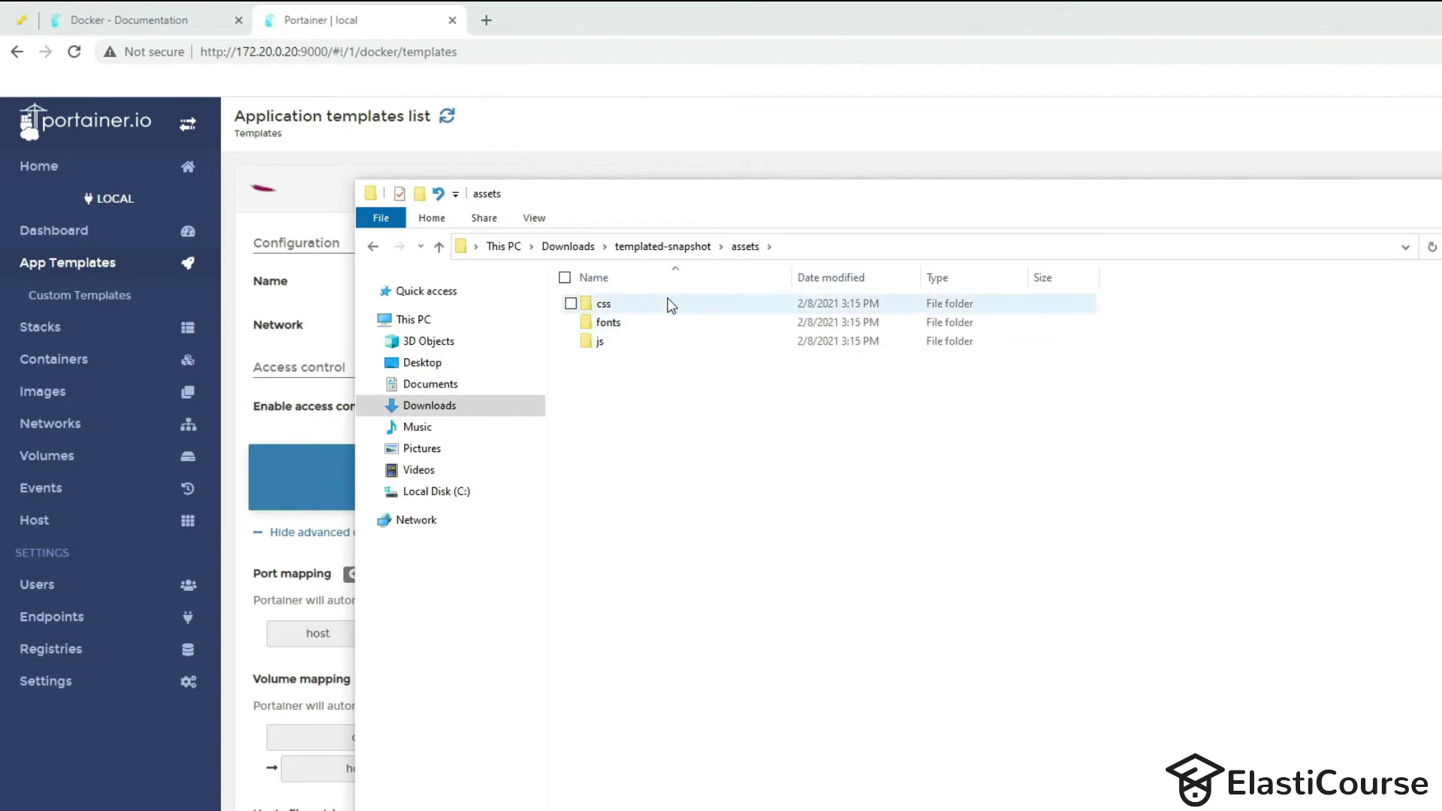
pyautogui.click(662, 246)
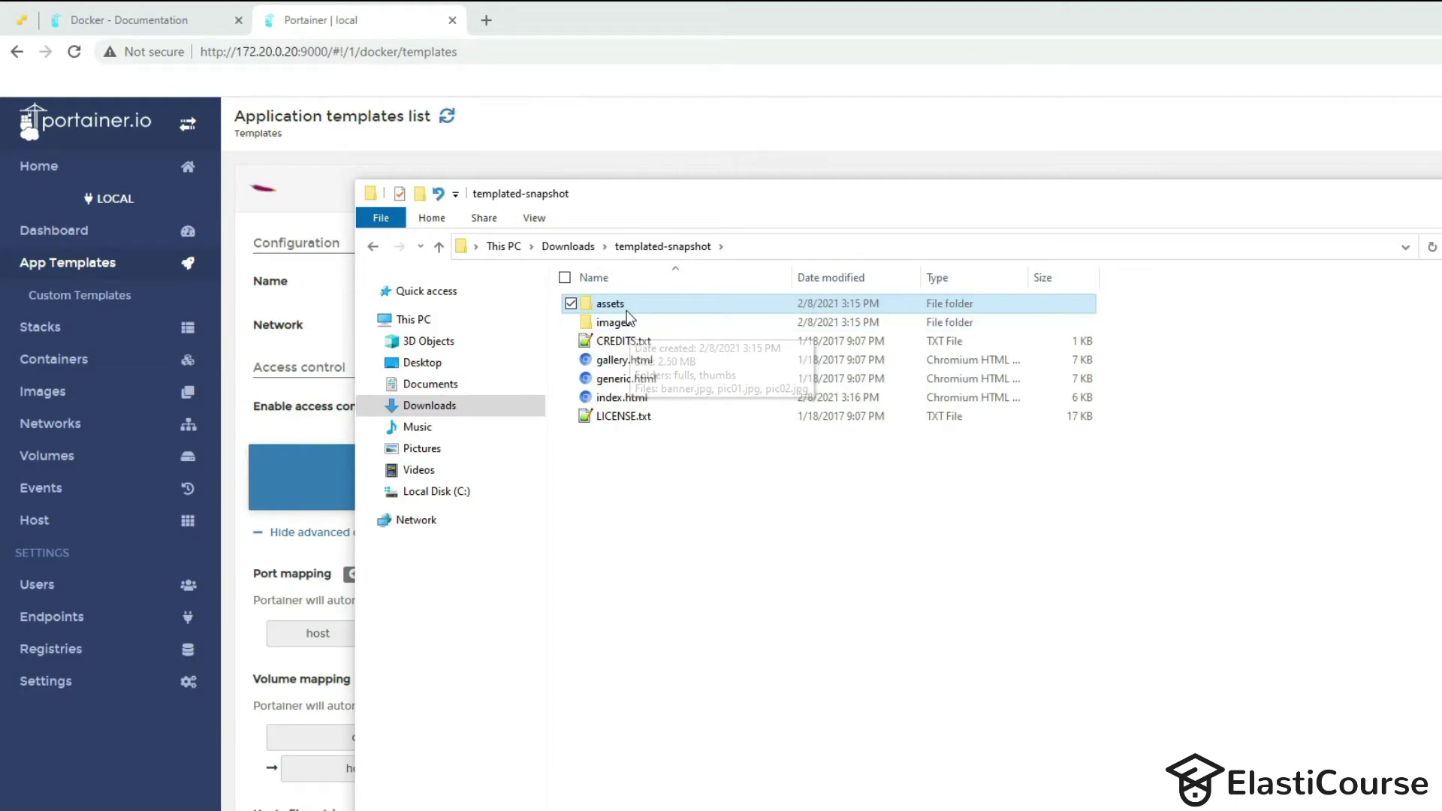
pyautogui.moveTo(629, 309)
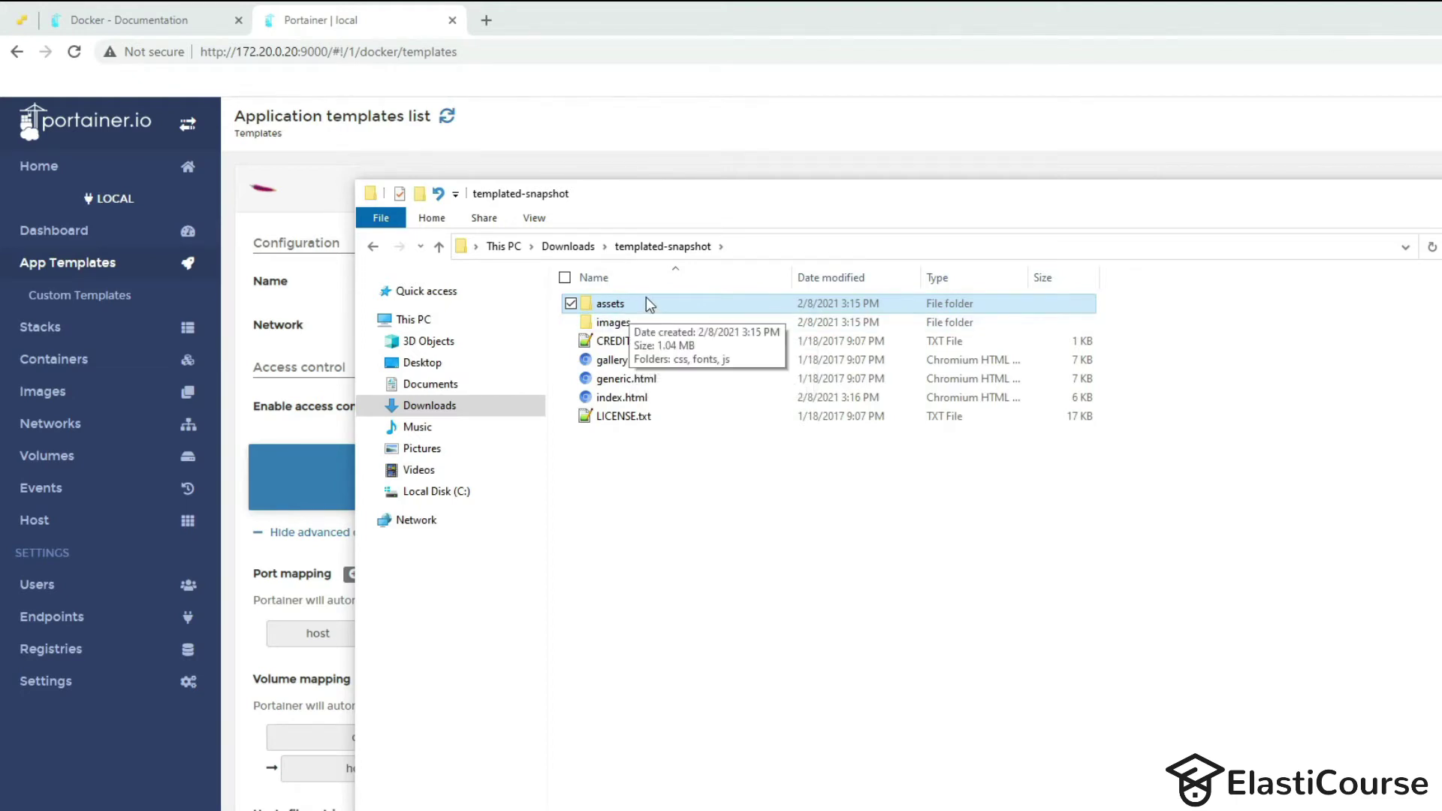
pyautogui.click(472, 248)
pyautogui.hotkey('ctrl', 'c')
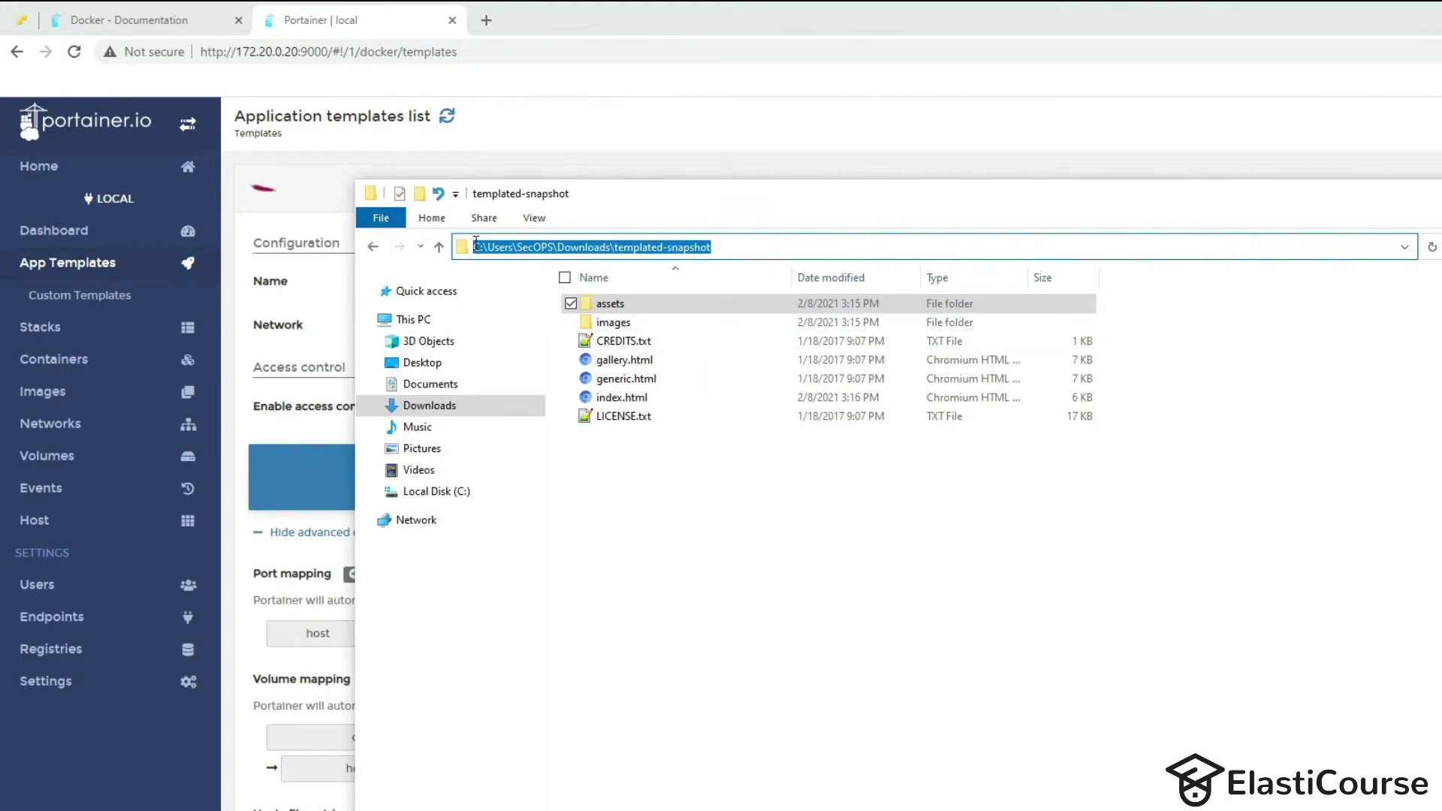
# Paste the templated-snapshot folder path as the htdocs host path and deploy the web-server container.
pyautogui.click(761, 76)
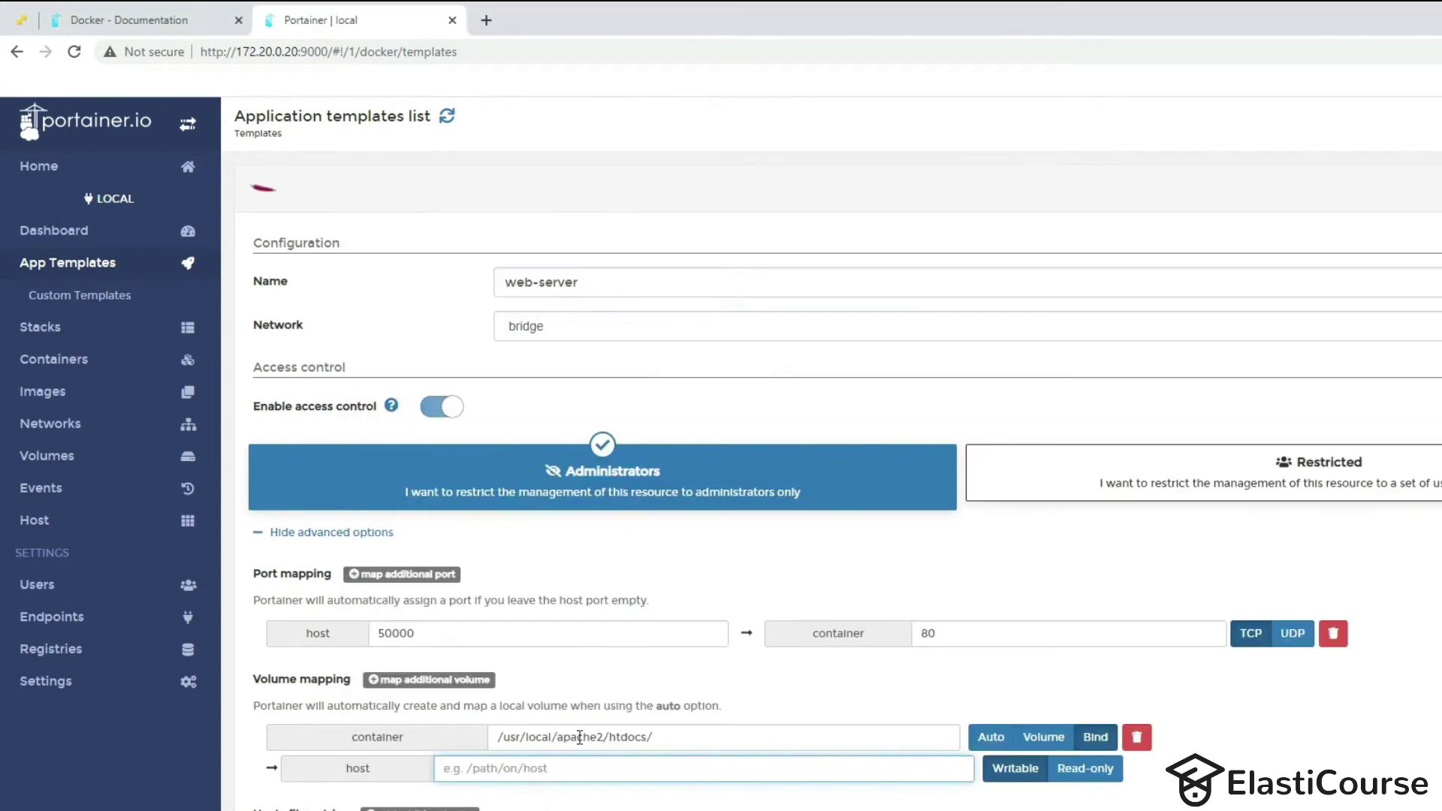
pyautogui.hotkey('ctrl', 'v')
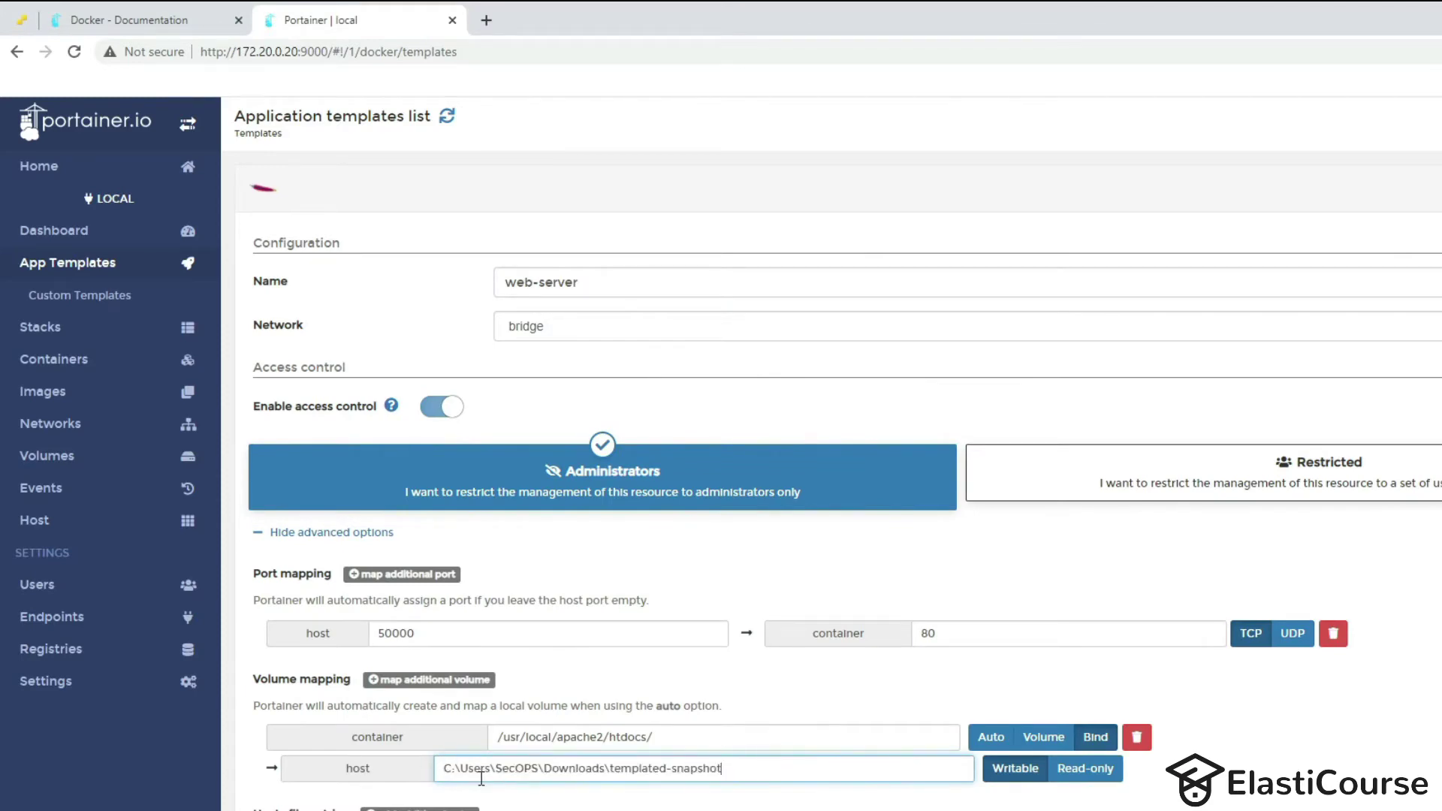
pyautogui.moveTo(471, 770); pyautogui.dragTo(728, 801)
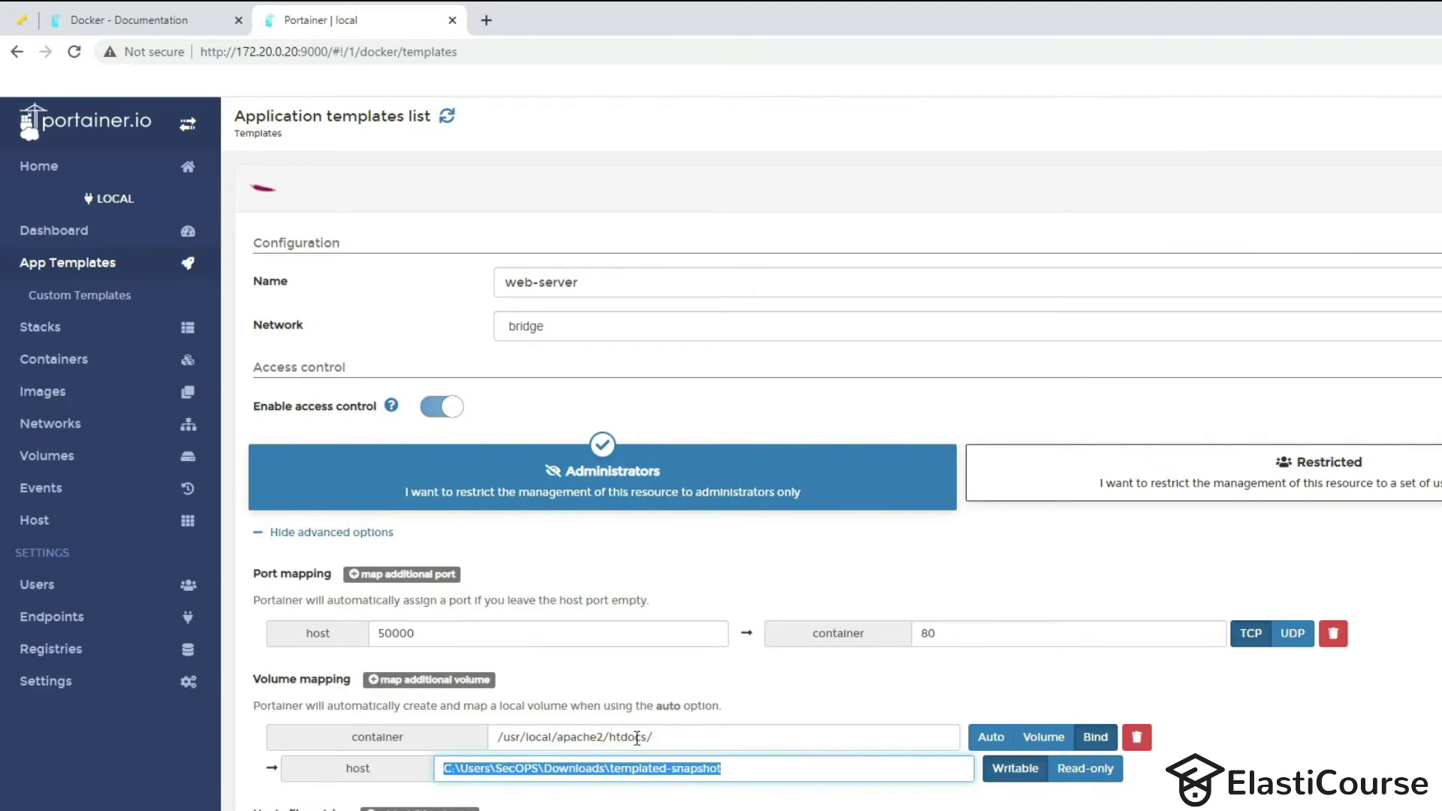
pyautogui.scroll(-2, 684, 740)
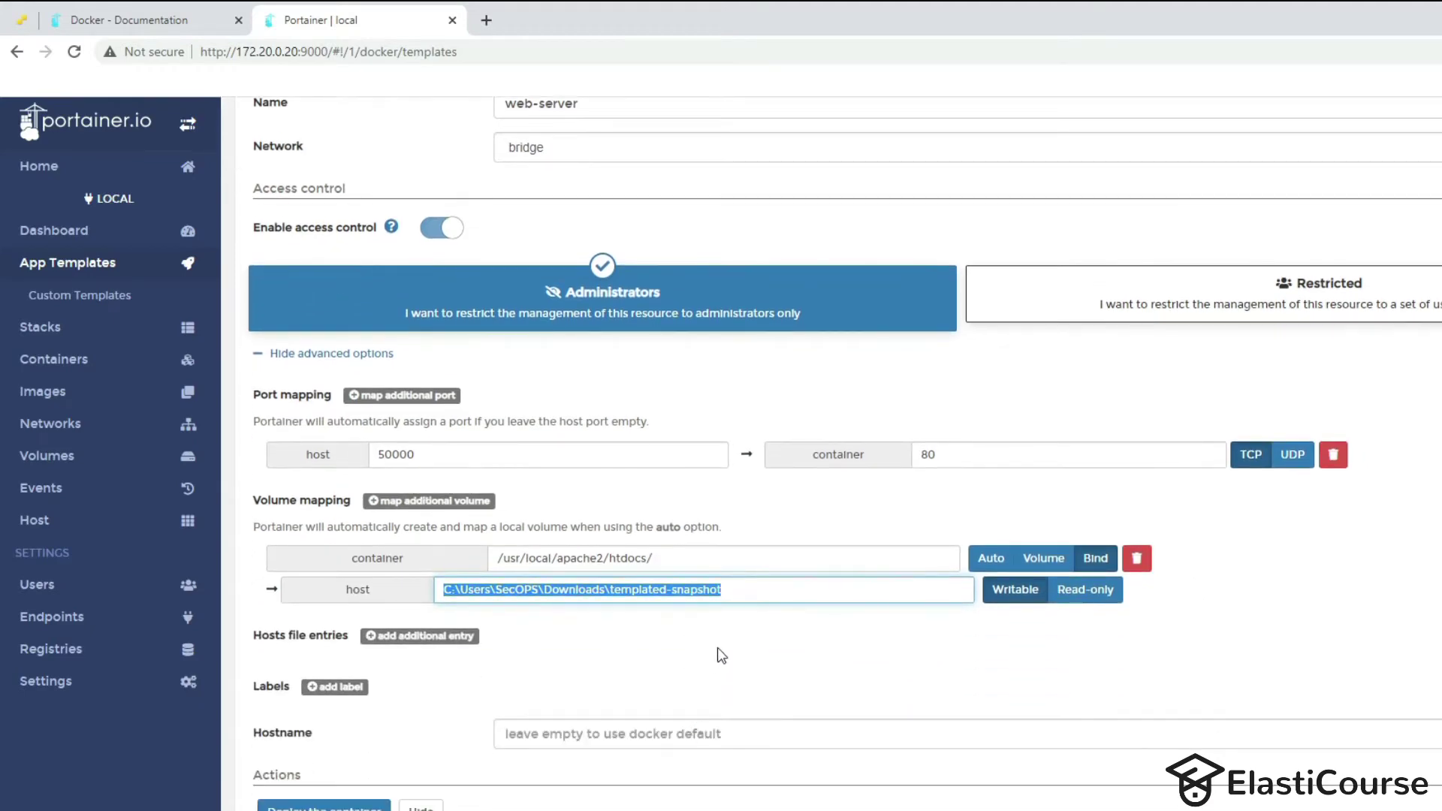
pyautogui.scroll(-3, 725, 644)
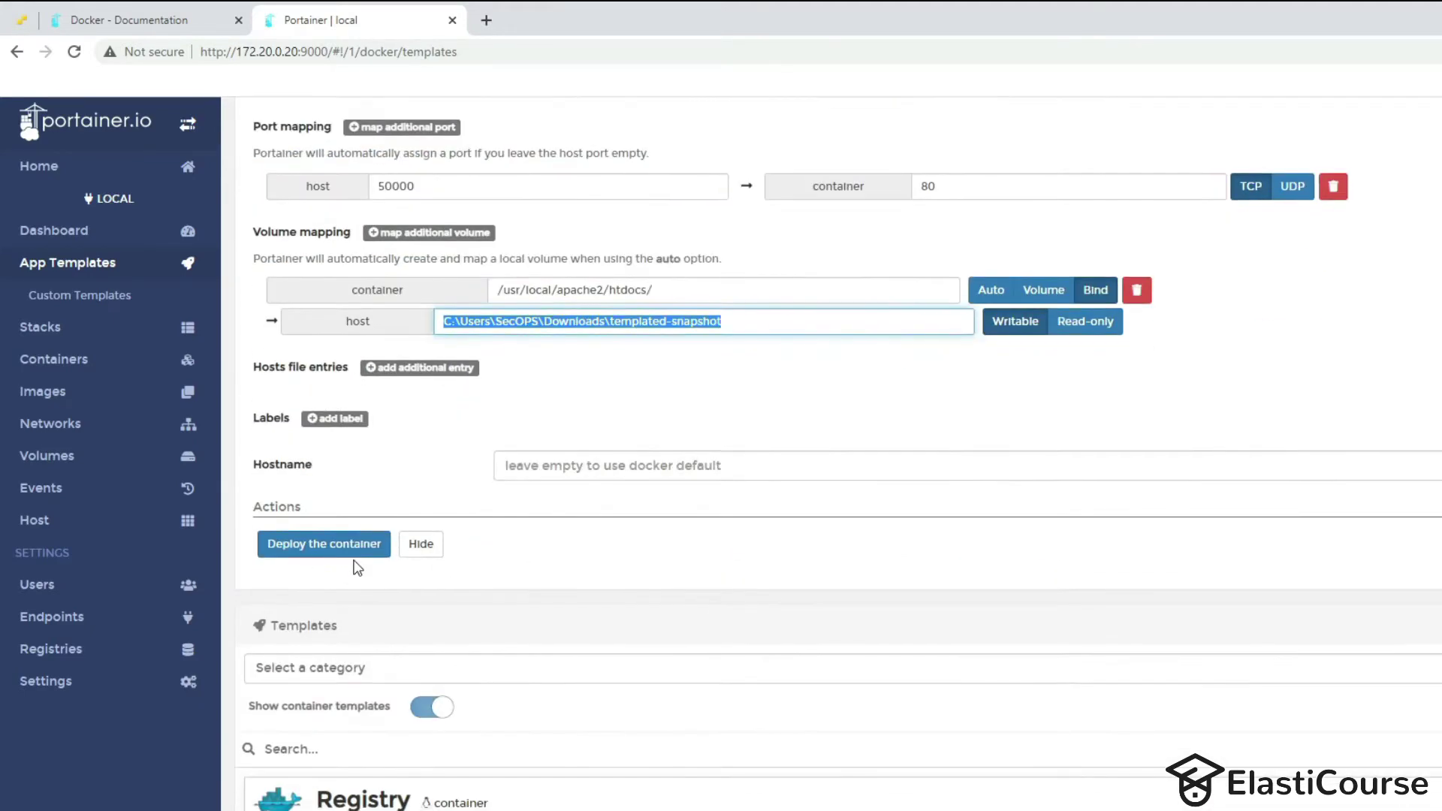
pyautogui.click(318, 545)
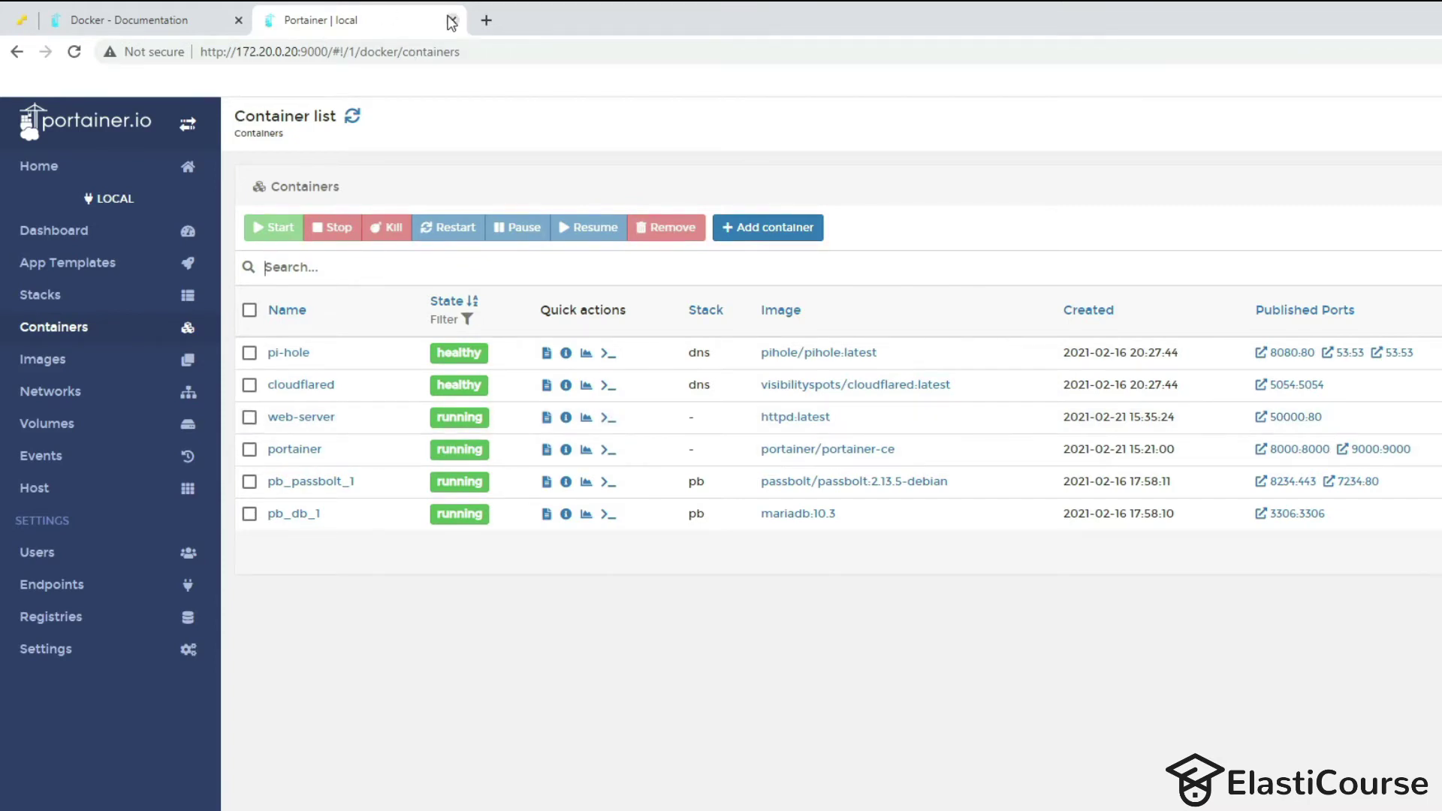
# Load 172.20.0.20:50000 in a new Chrome tab and scroll through the Snapshot gallery page.
pyautogui.moveTo(301, 55); pyautogui.dragTo(189, 60)
pyautogui.hotkey('ctrl', 'c')
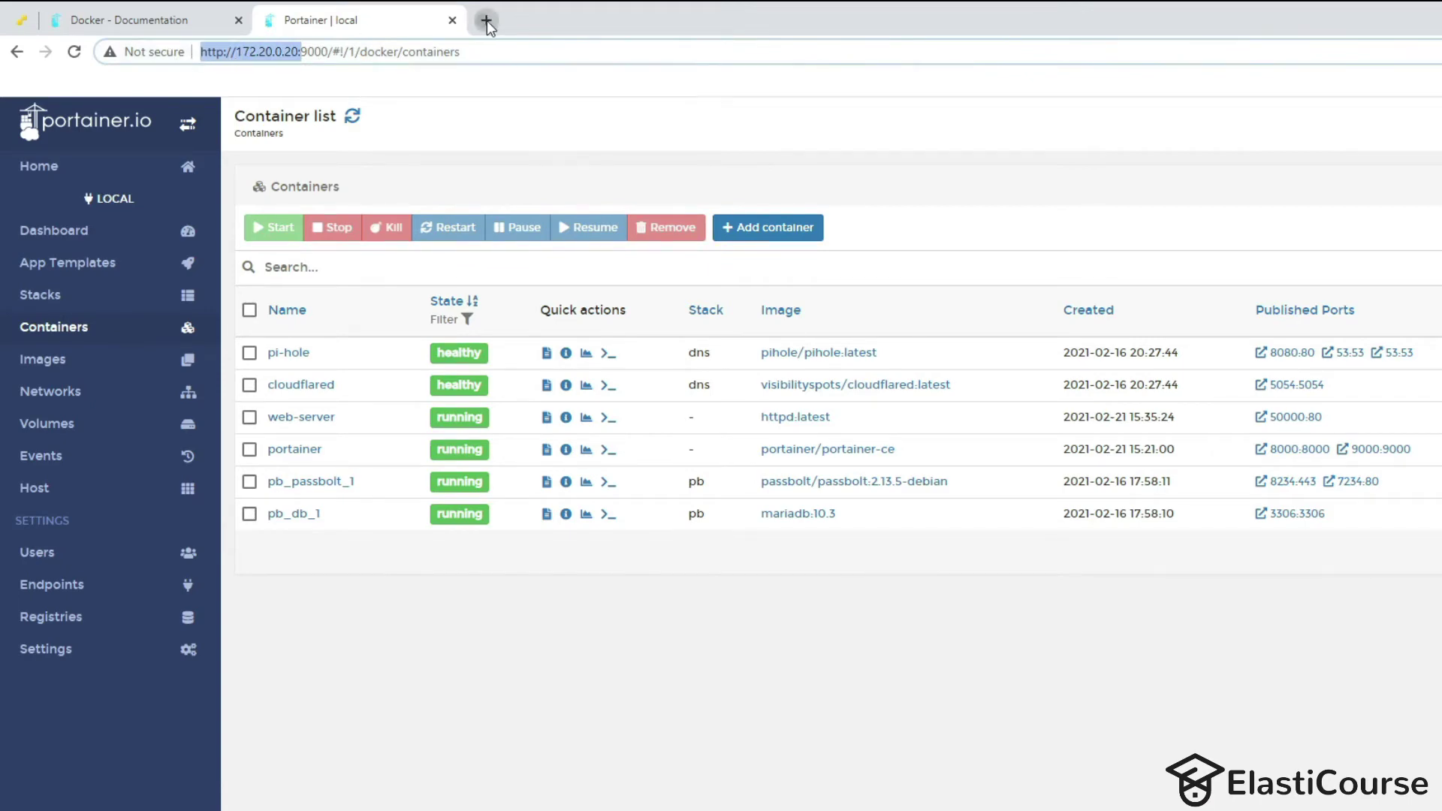
pyautogui.click(487, 20)
pyautogui.hotkey('ctrl', 'v')
pyautogui.write('50000')
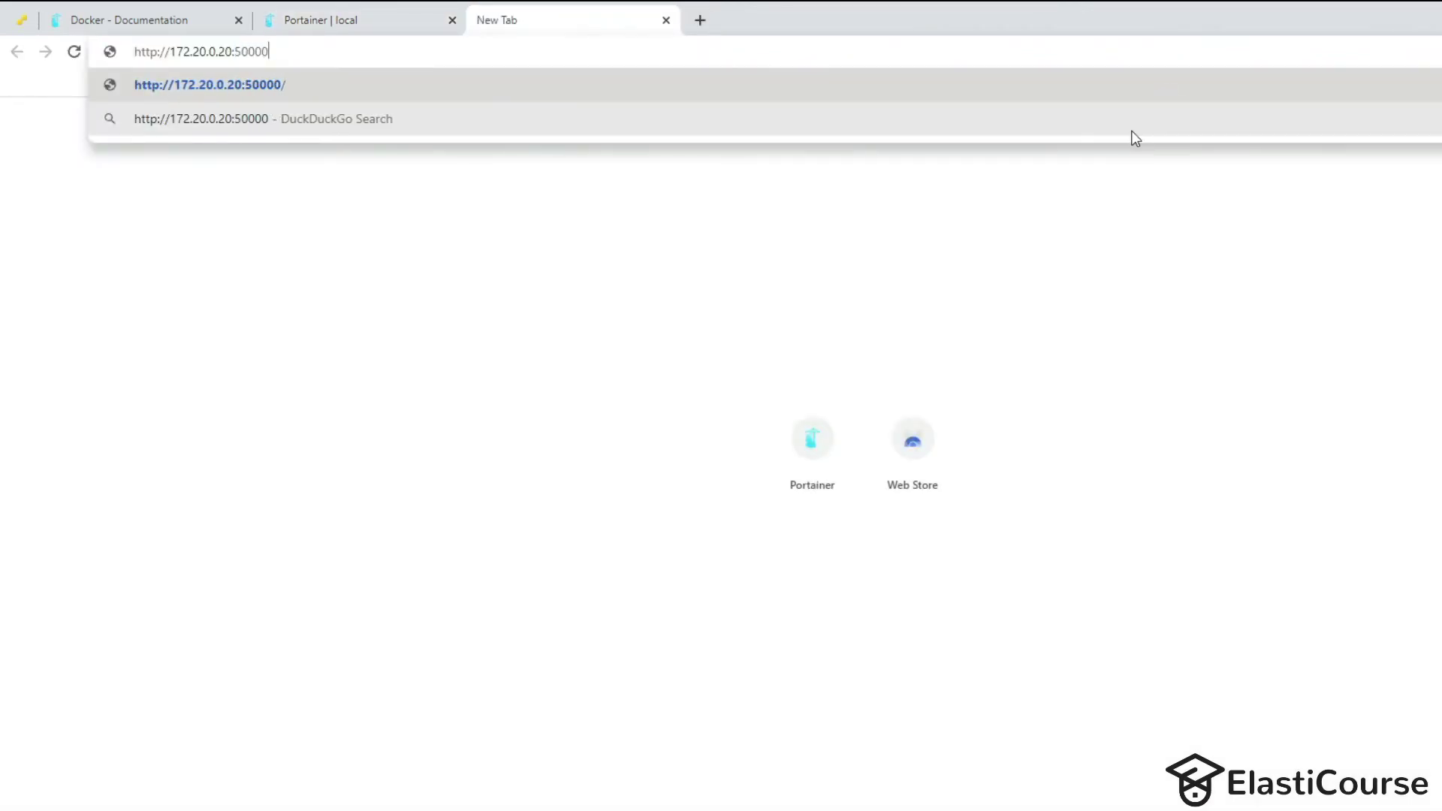
pyautogui.press('Return')
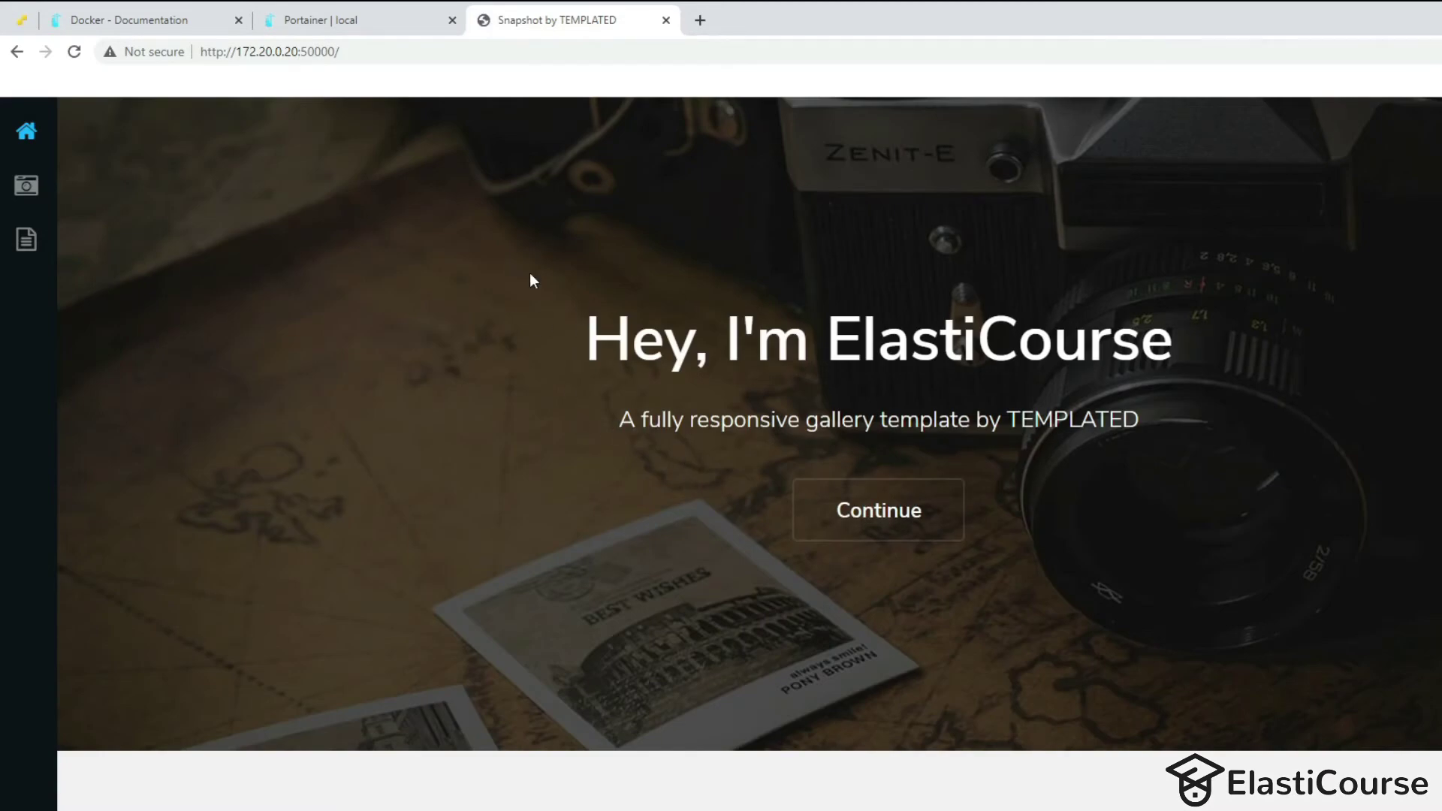
pyautogui.scroll(-8, 694, 419)
pyautogui.scroll(5, 697, 427)
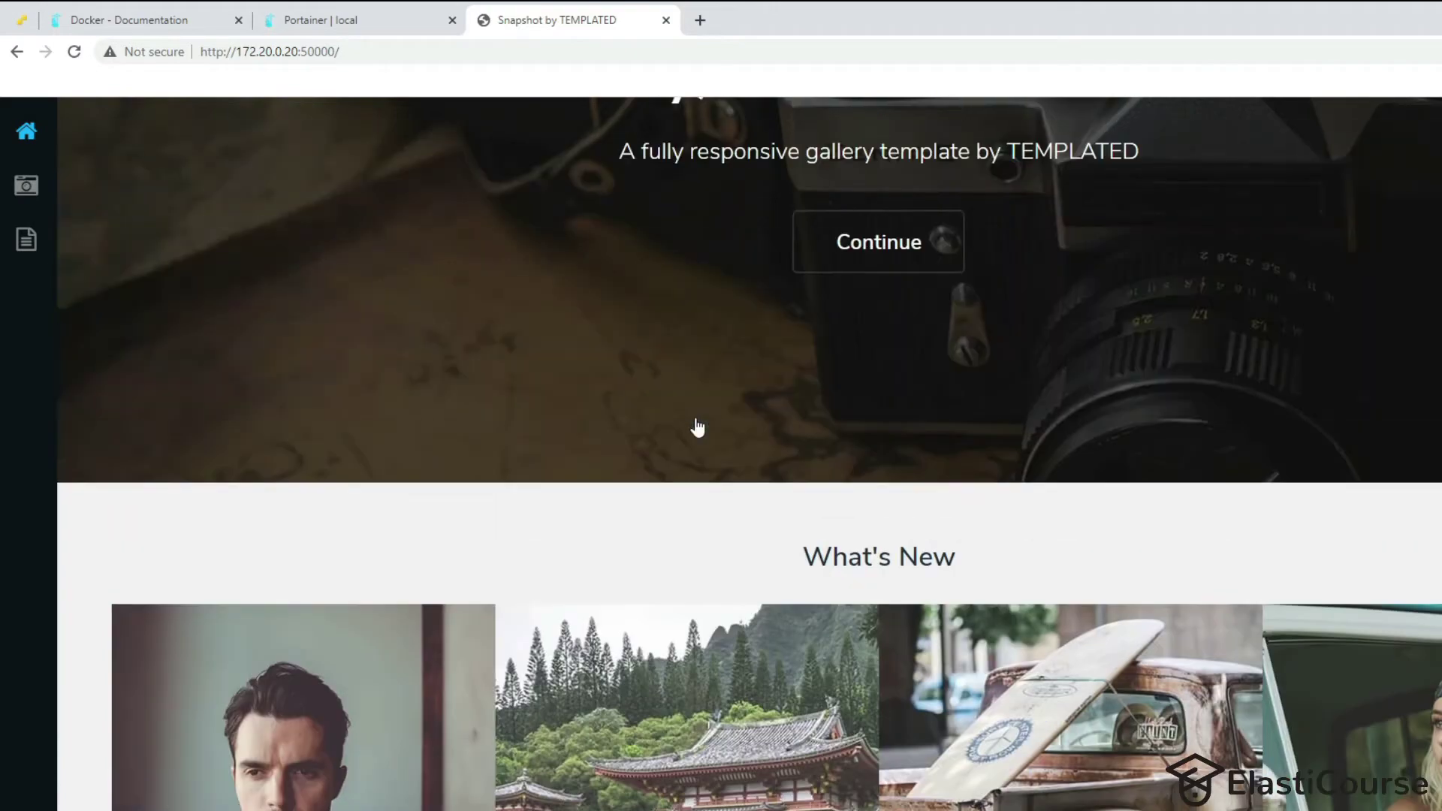
pyautogui.scroll(4, 697, 426)
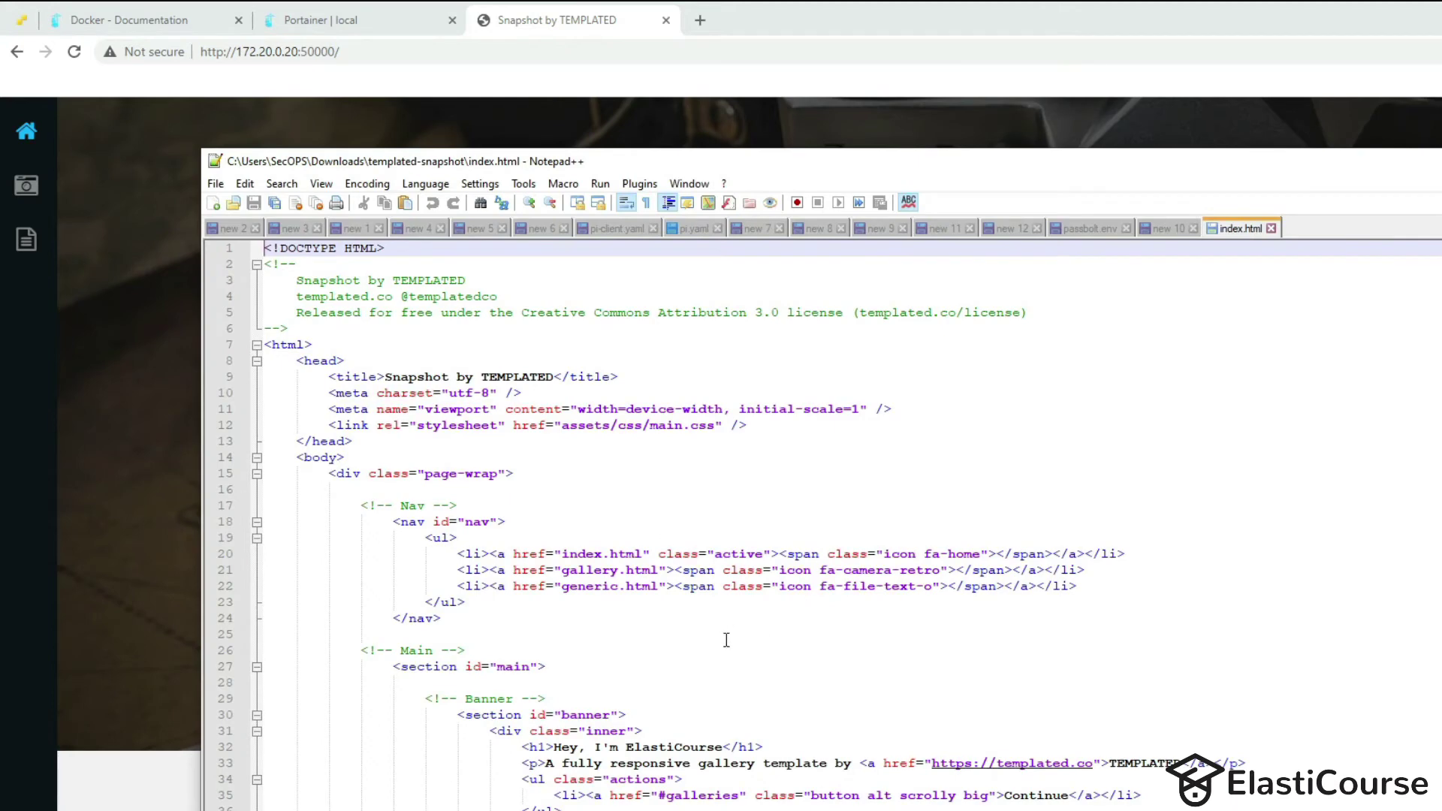
# Append '!!!!' to the ElastiCourse heading in index.html, save it, and reload the browser page.
pyautogui.click(723, 746)
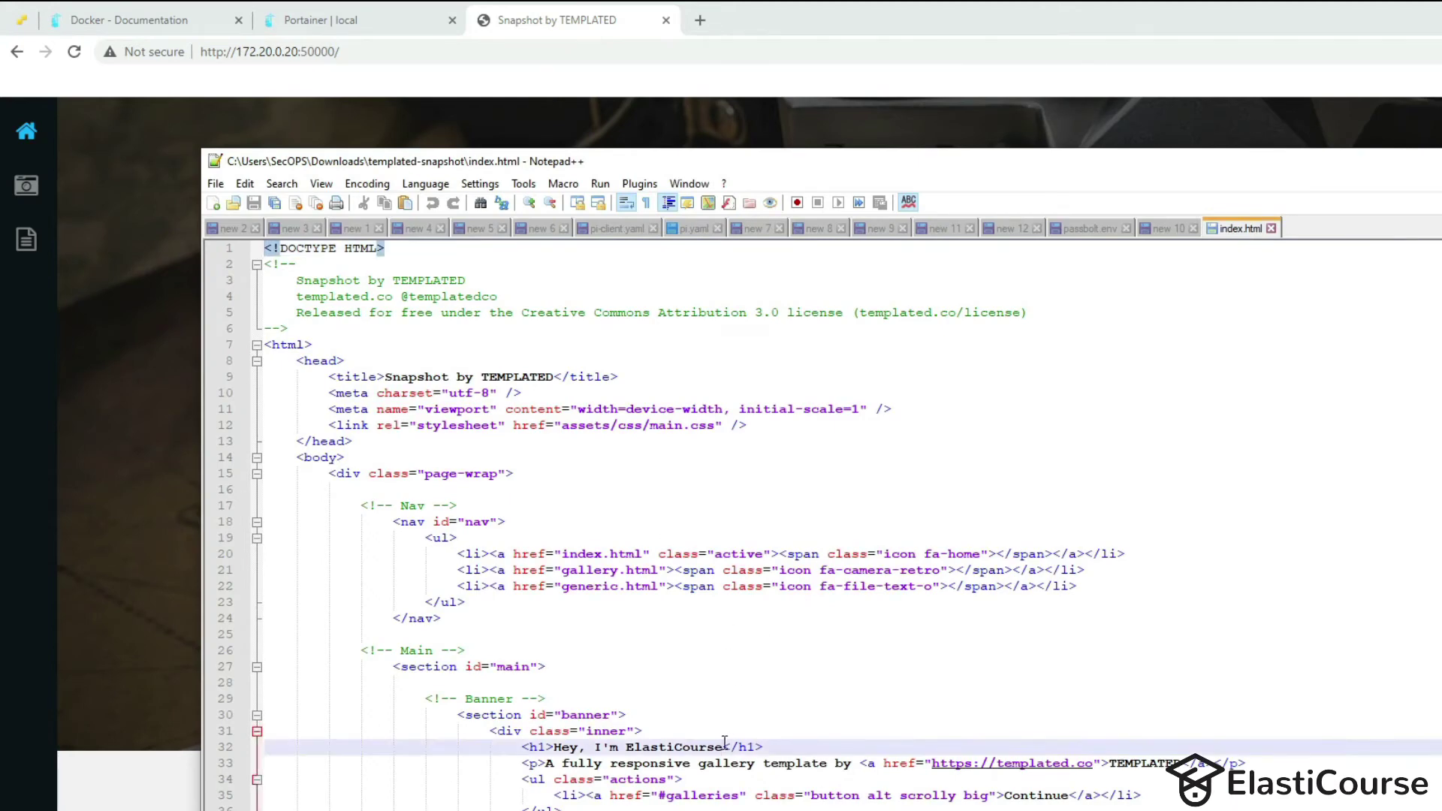
pyautogui.write('!!!!')
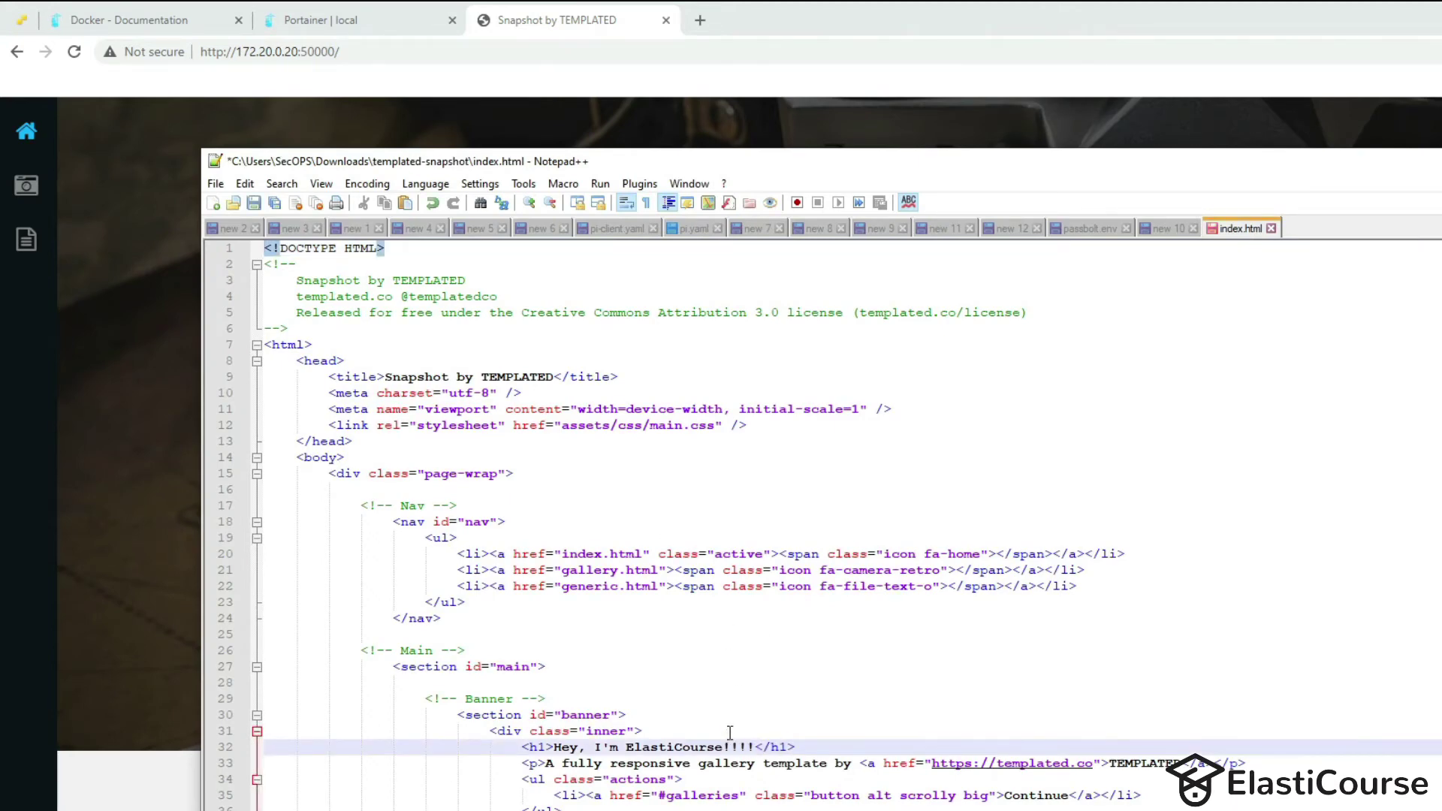
pyautogui.hotkey('ctrl', 's')
pyautogui.click(1345, 34)
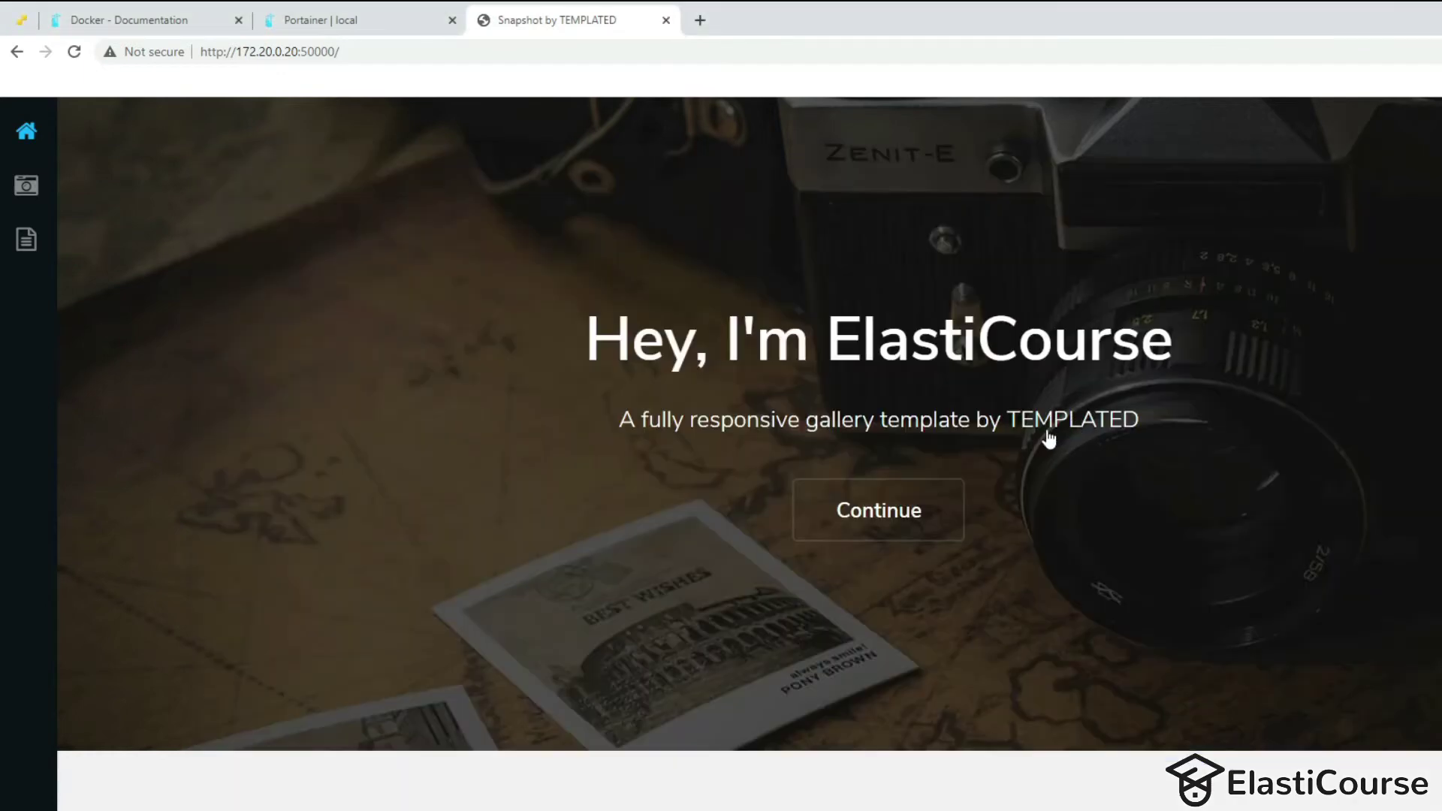
pyautogui.press('F5')
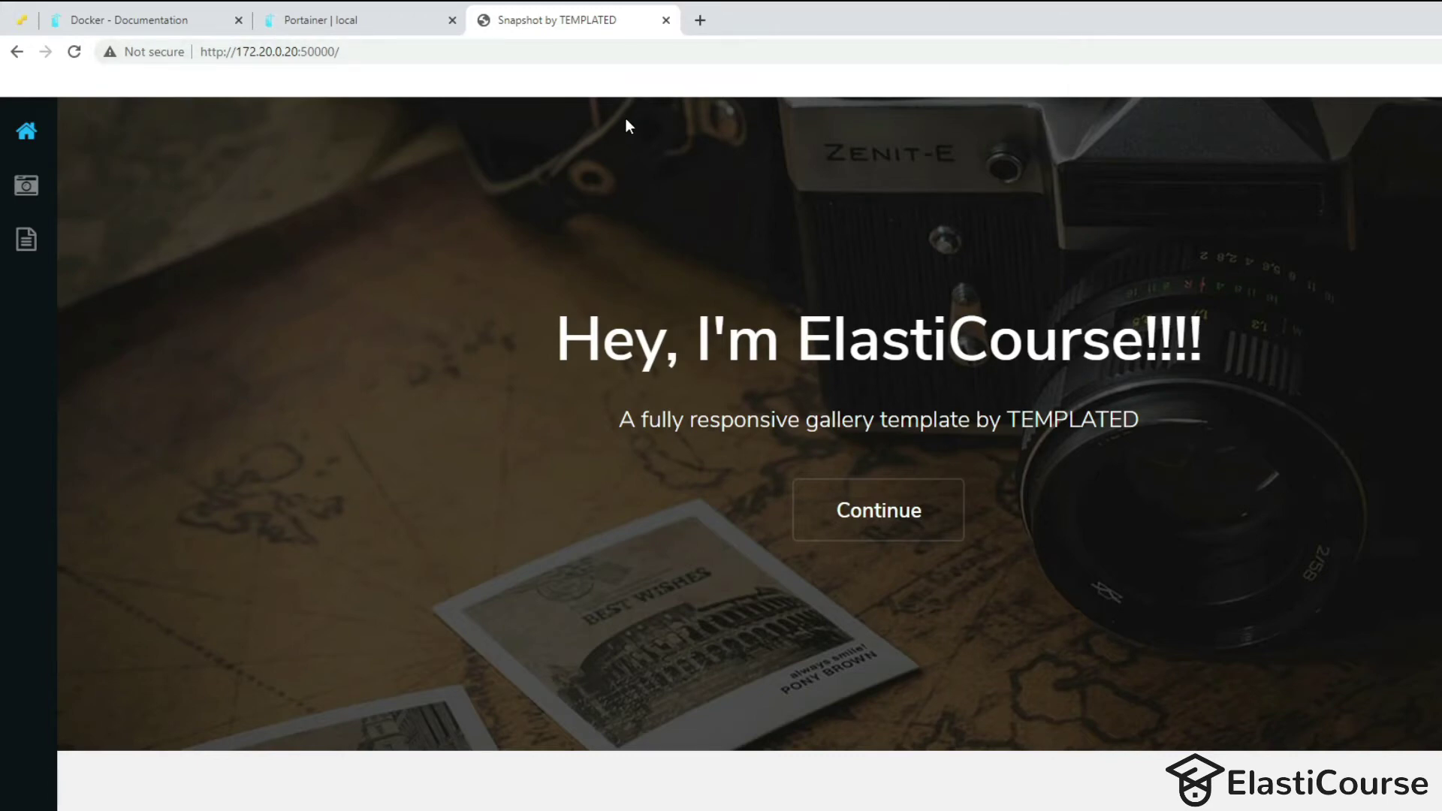
pyautogui.hotkey('alt', 'Tab')
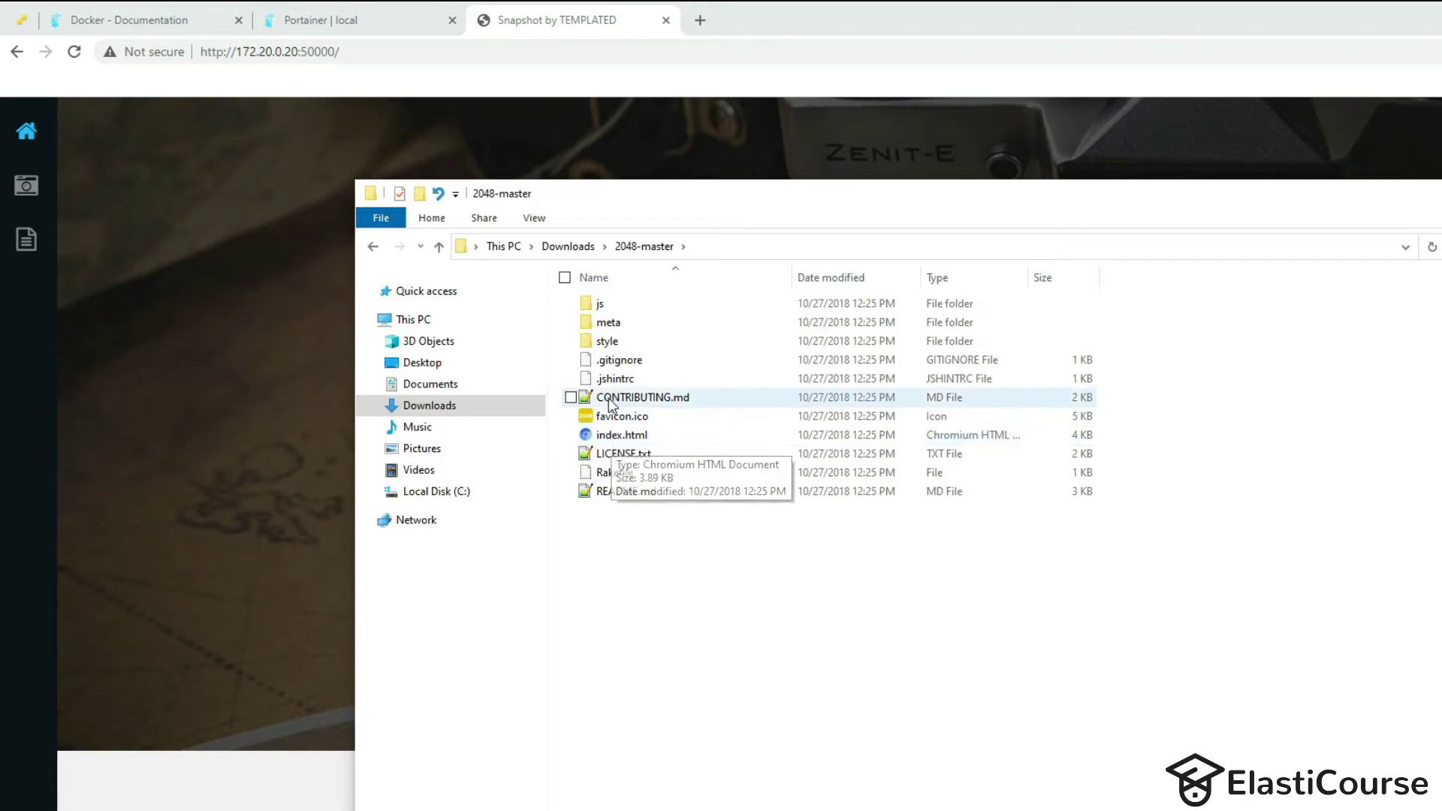
# Copy the 2048-master folder's full path and return to the Portainer container list.
pyautogui.click(467, 254)
pyautogui.hotkey('ctrl', 'c')
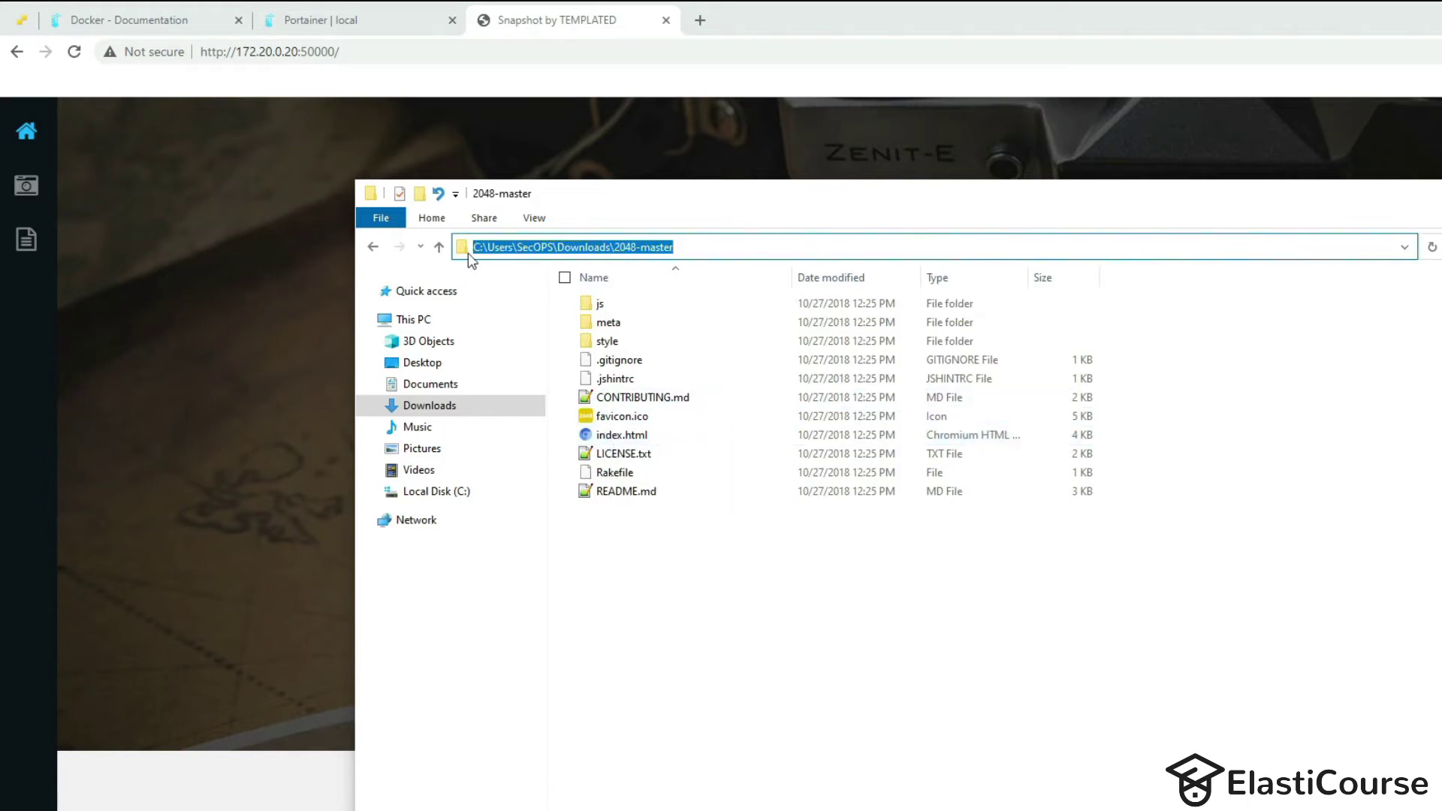
pyautogui.click(349, 29)
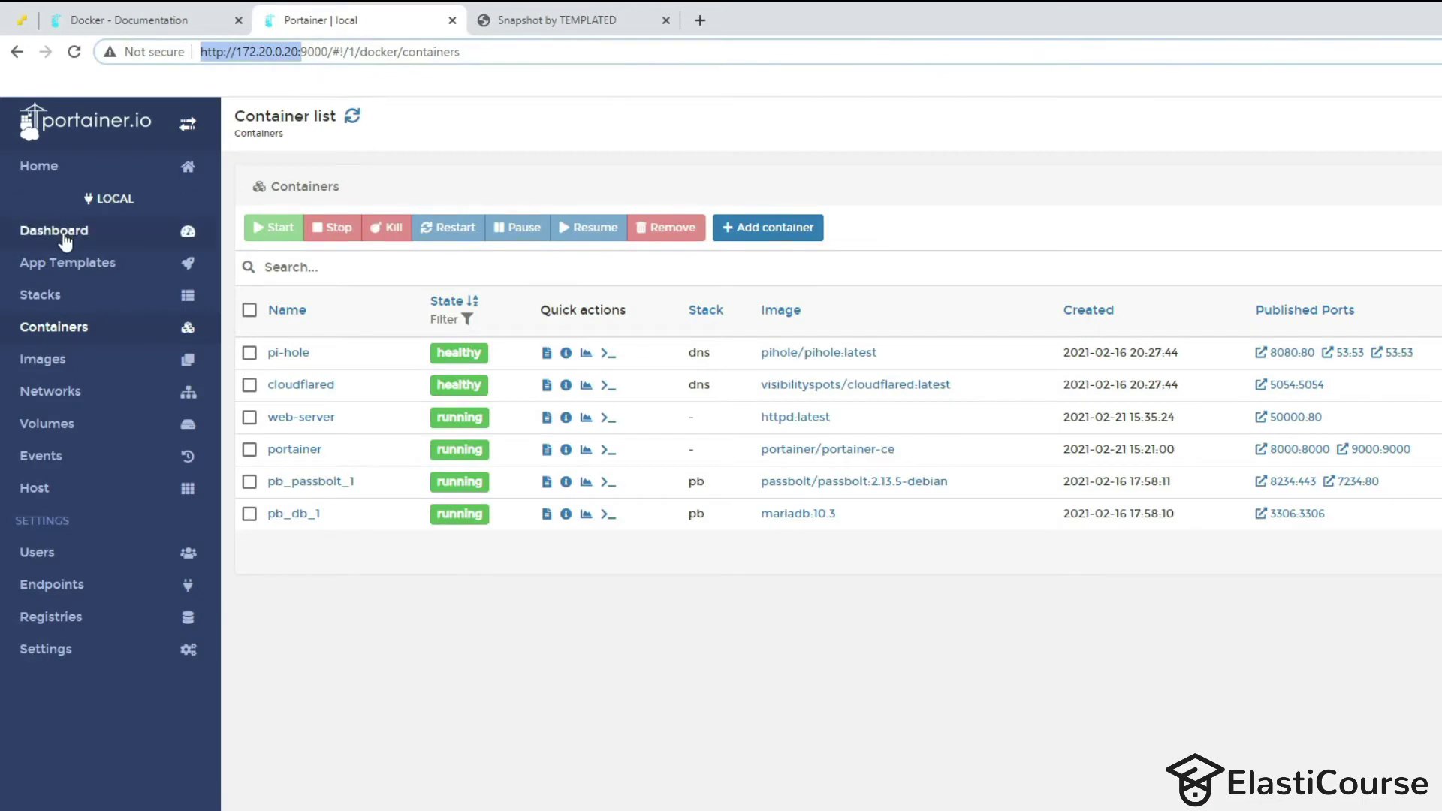
# Deploy an Httpd container named game on host port 50001, with htdocs bound to the 2048-master folder.
pyautogui.click(65, 265)
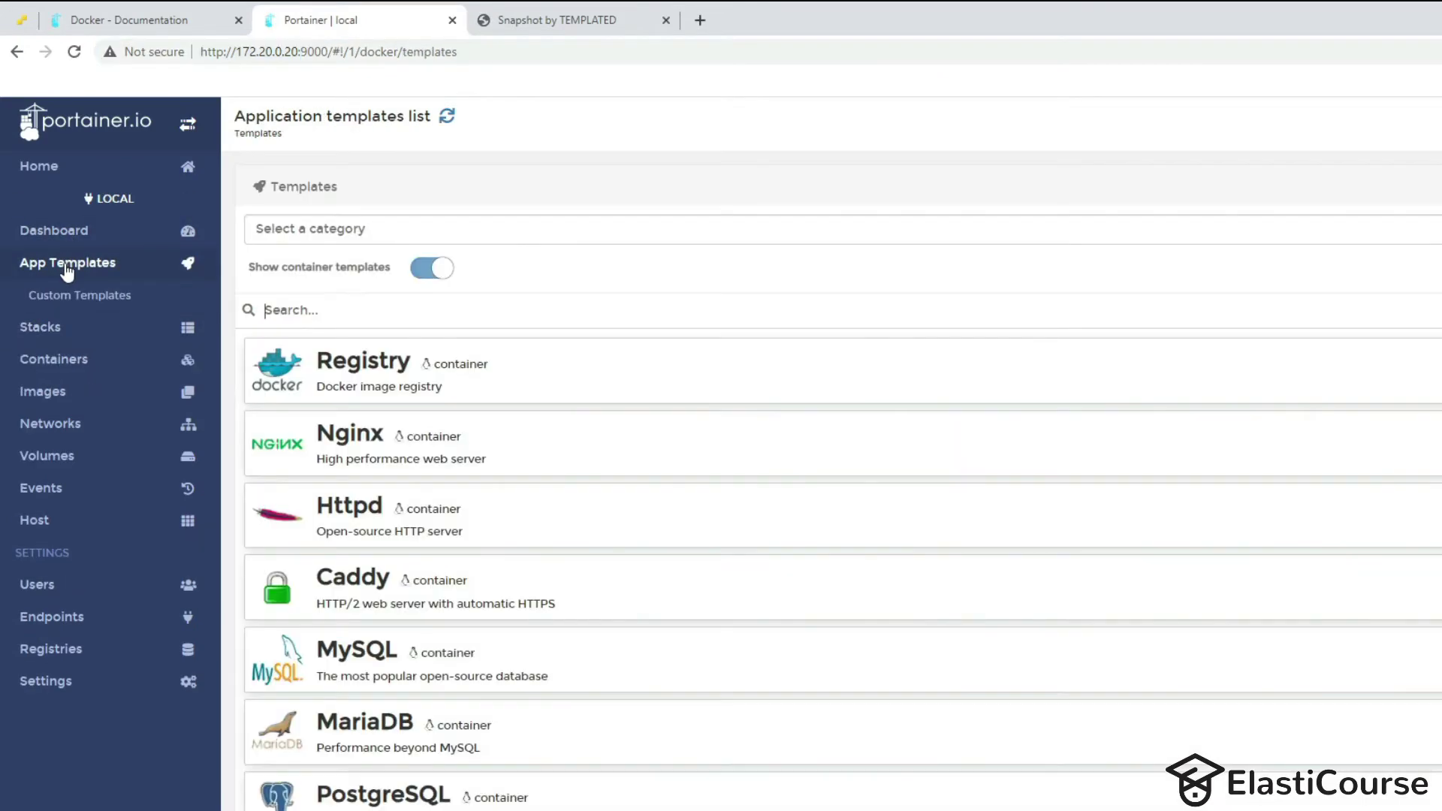
pyautogui.click(447, 509)
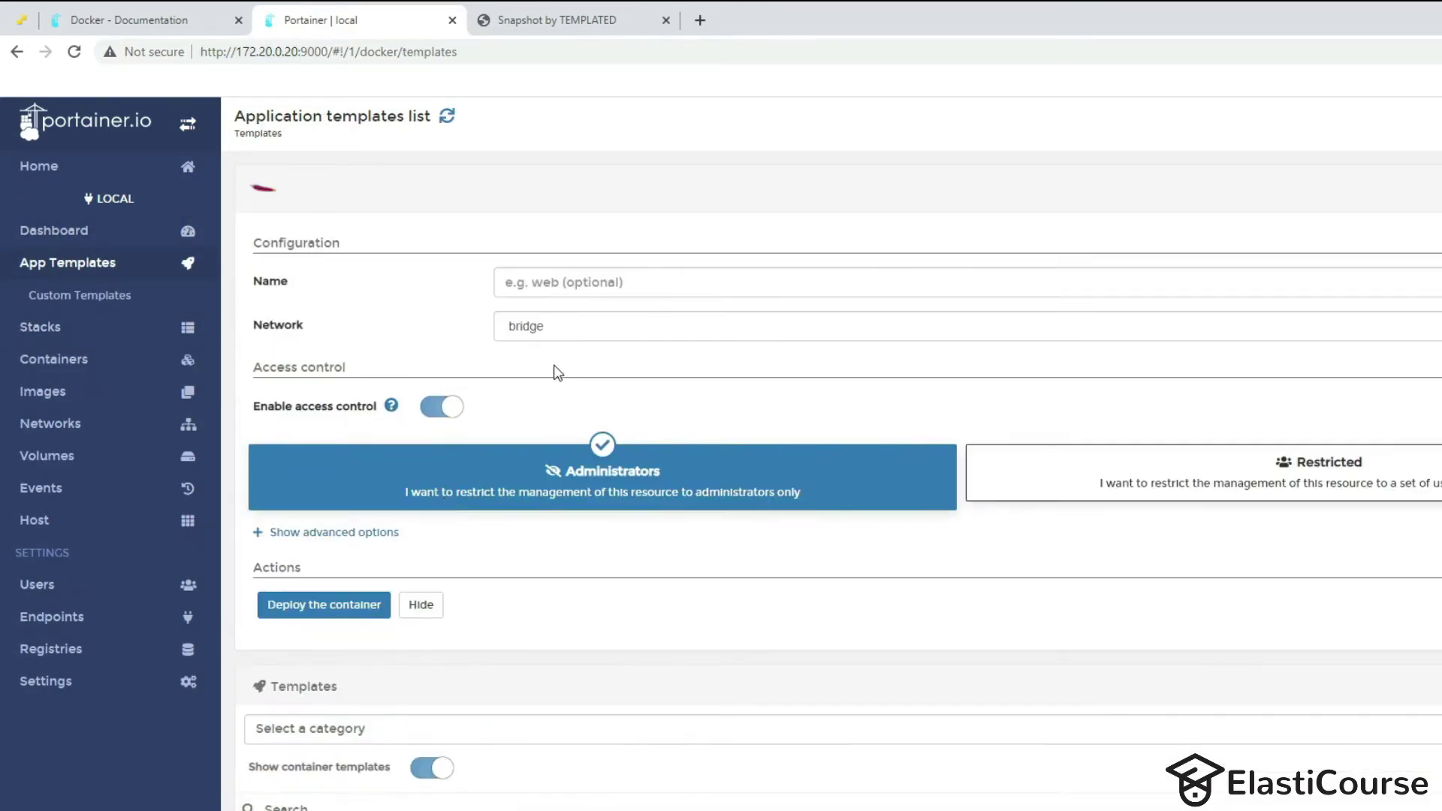
pyautogui.click(543, 295)
pyautogui.write('game')
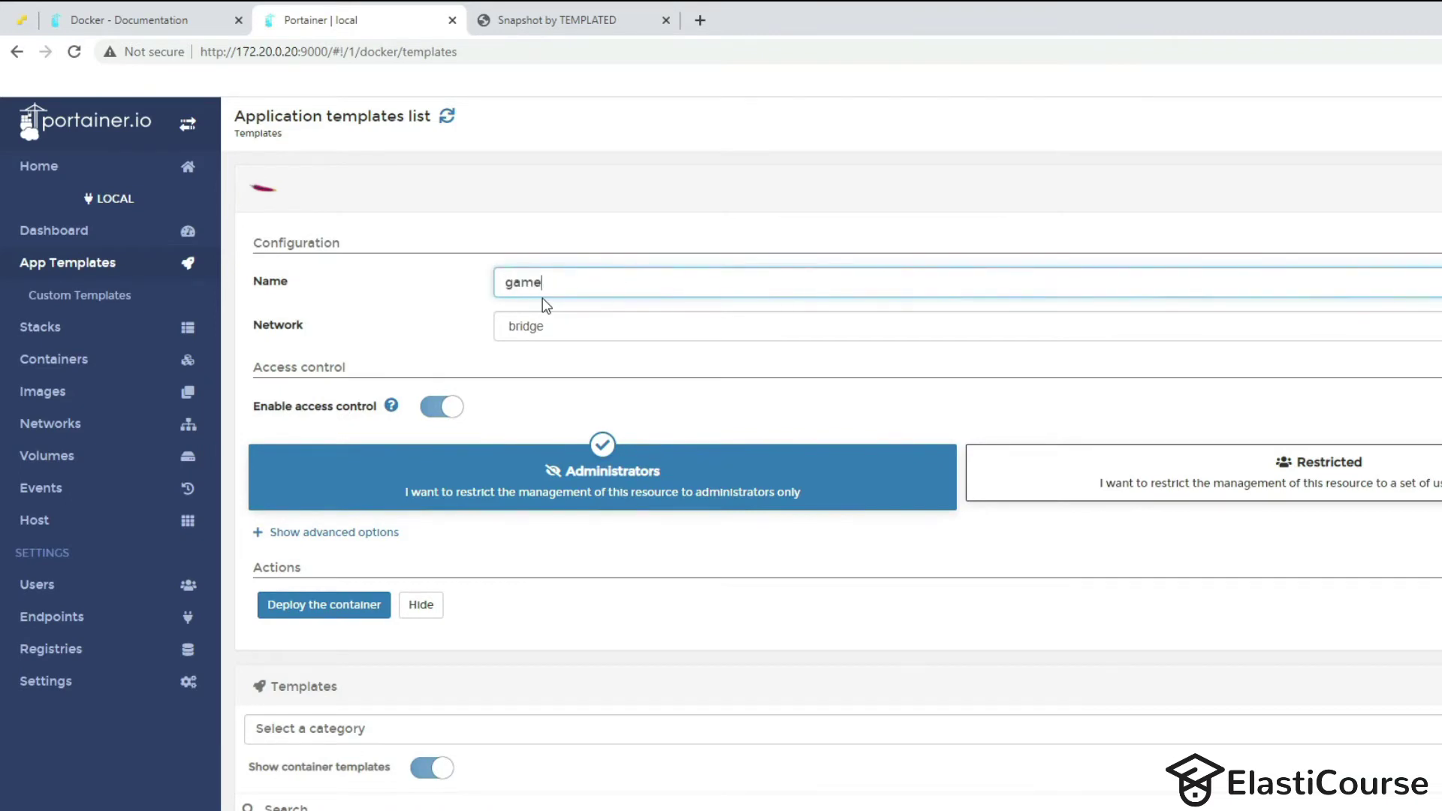
pyautogui.click(328, 535)
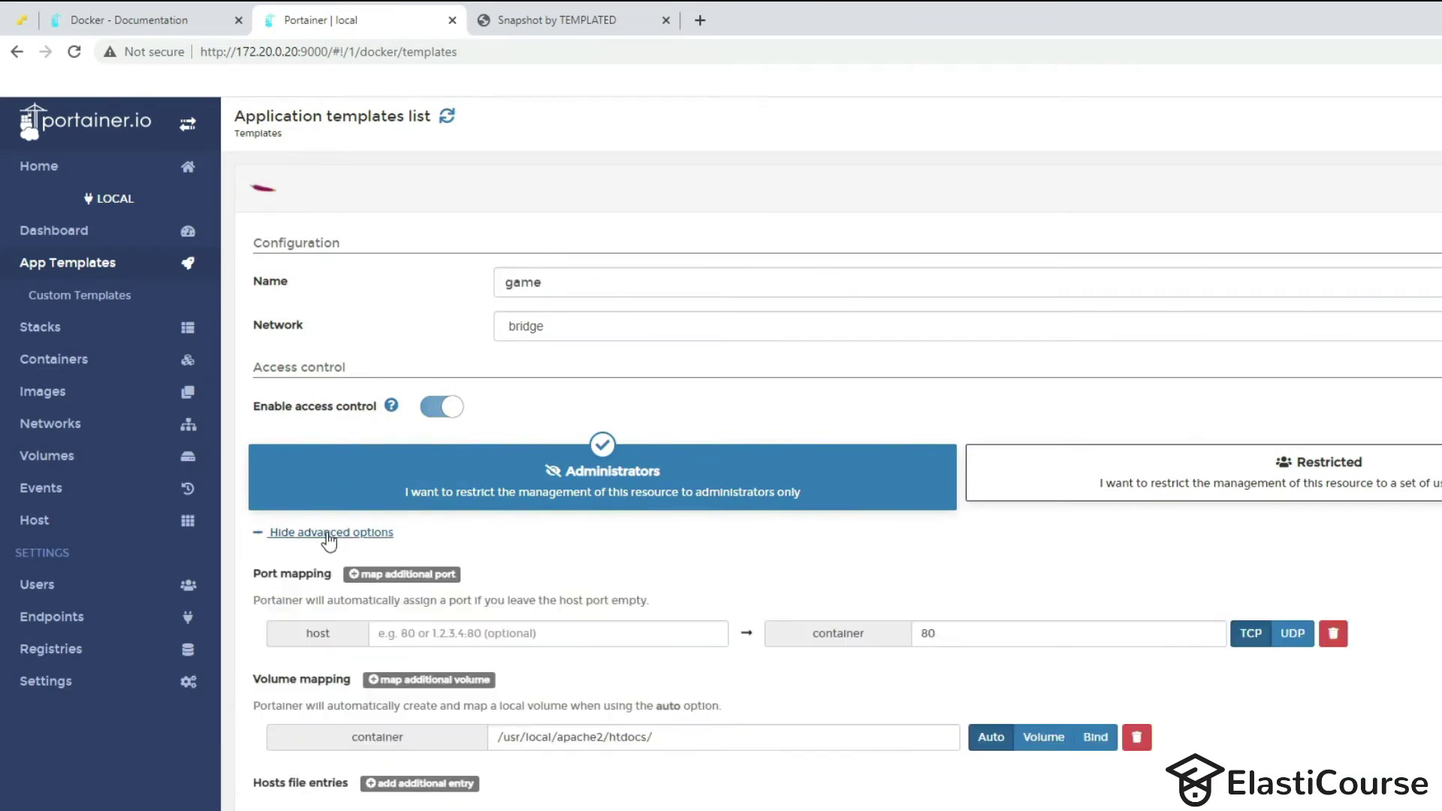
pyautogui.click(520, 633)
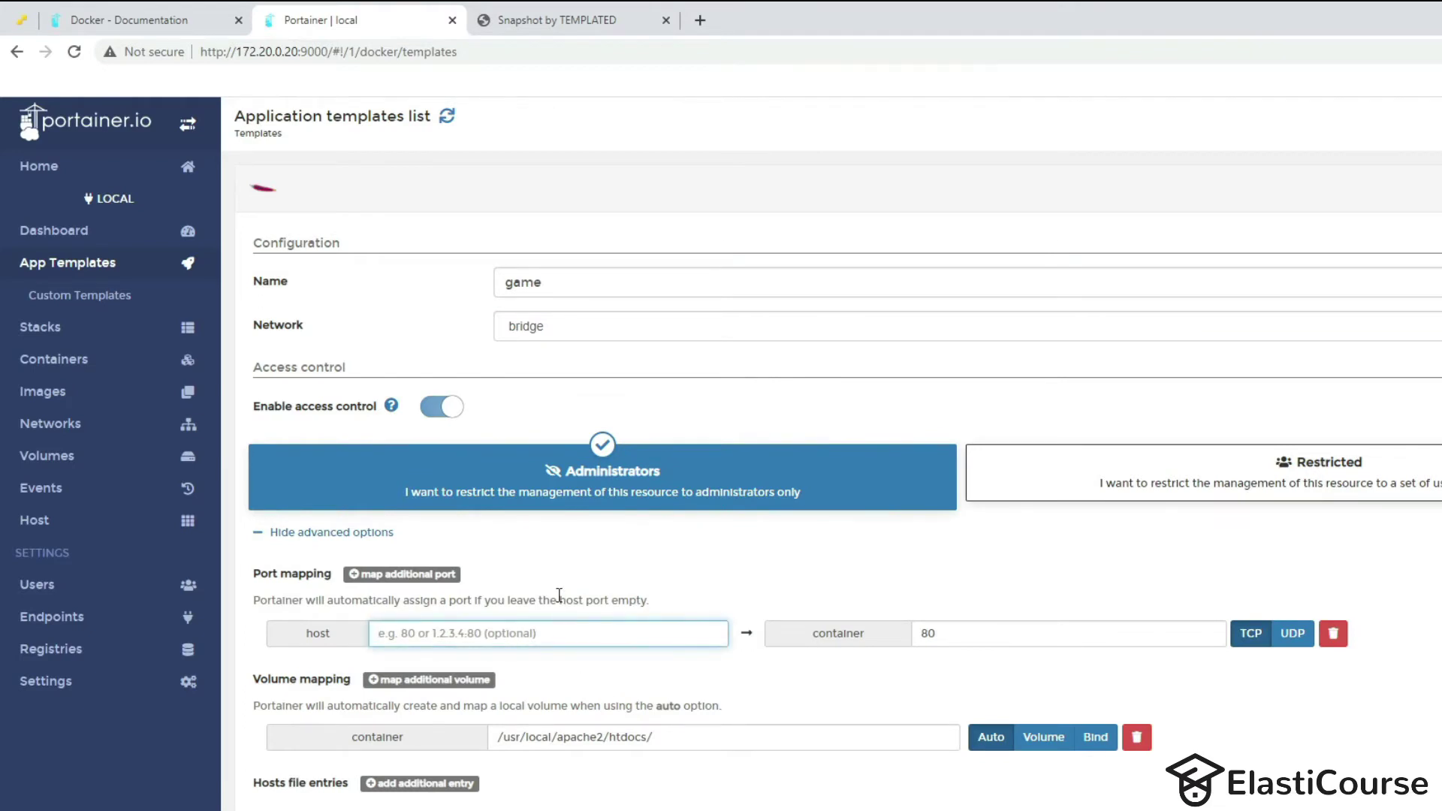
pyautogui.write('5000')
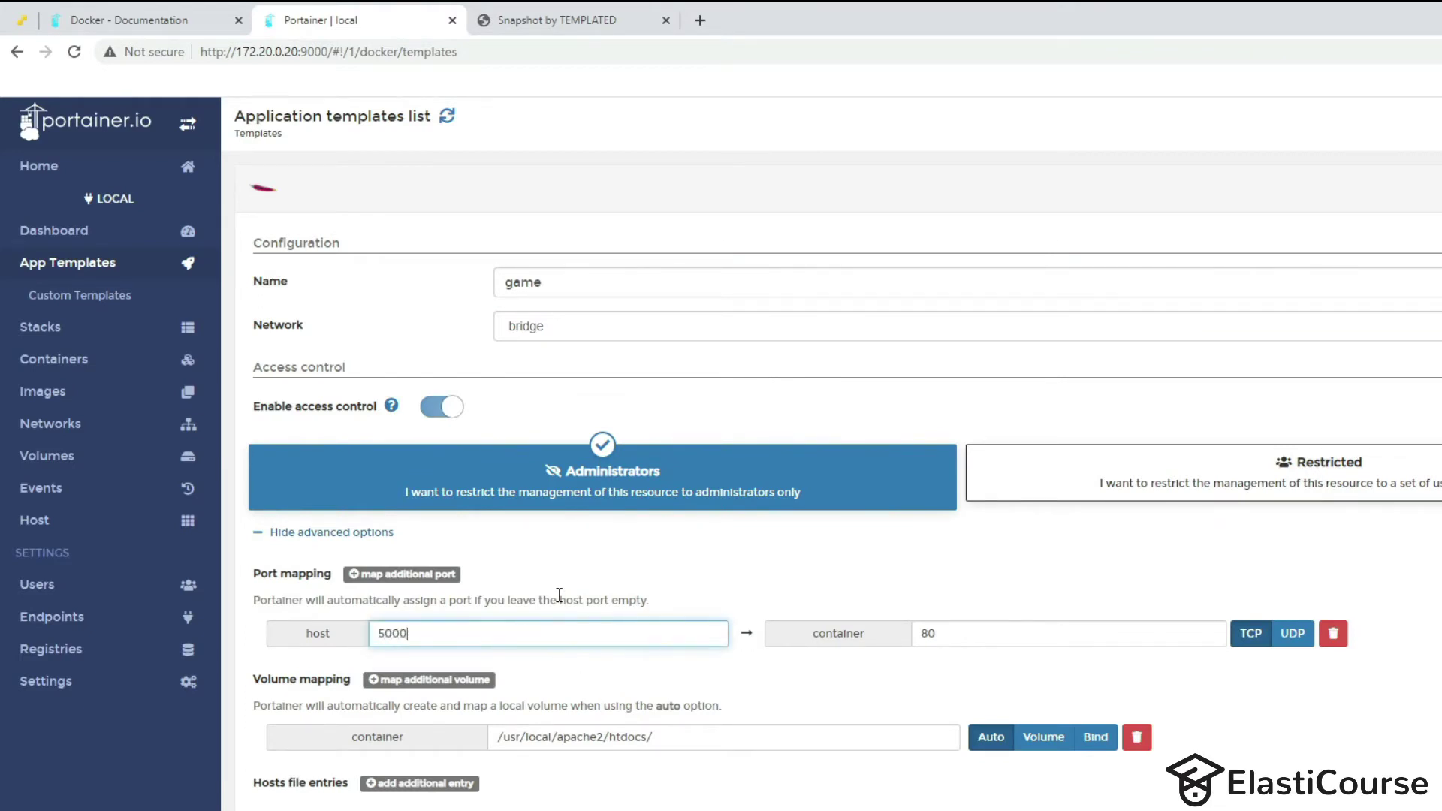
pyautogui.write('1')
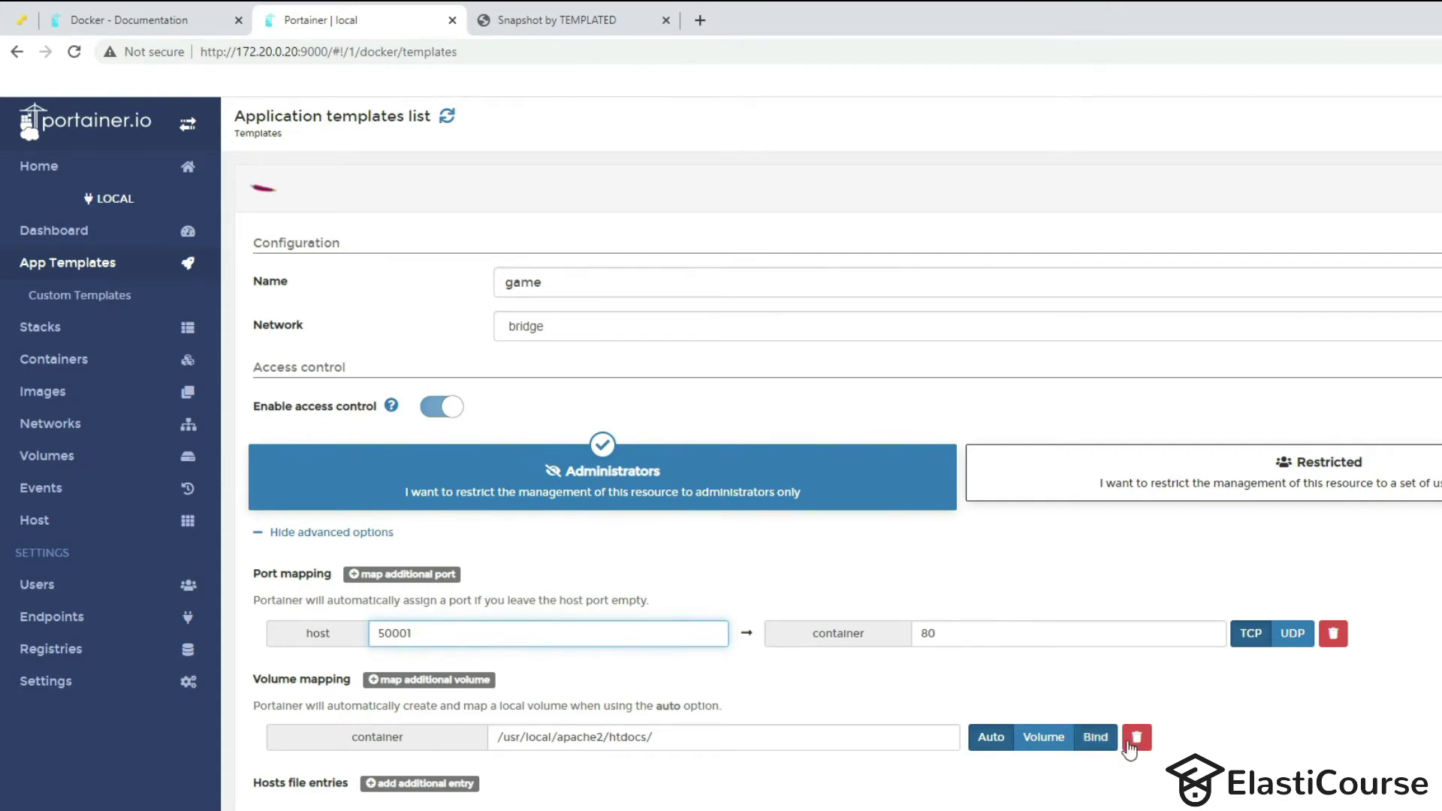
pyautogui.click(1095, 737)
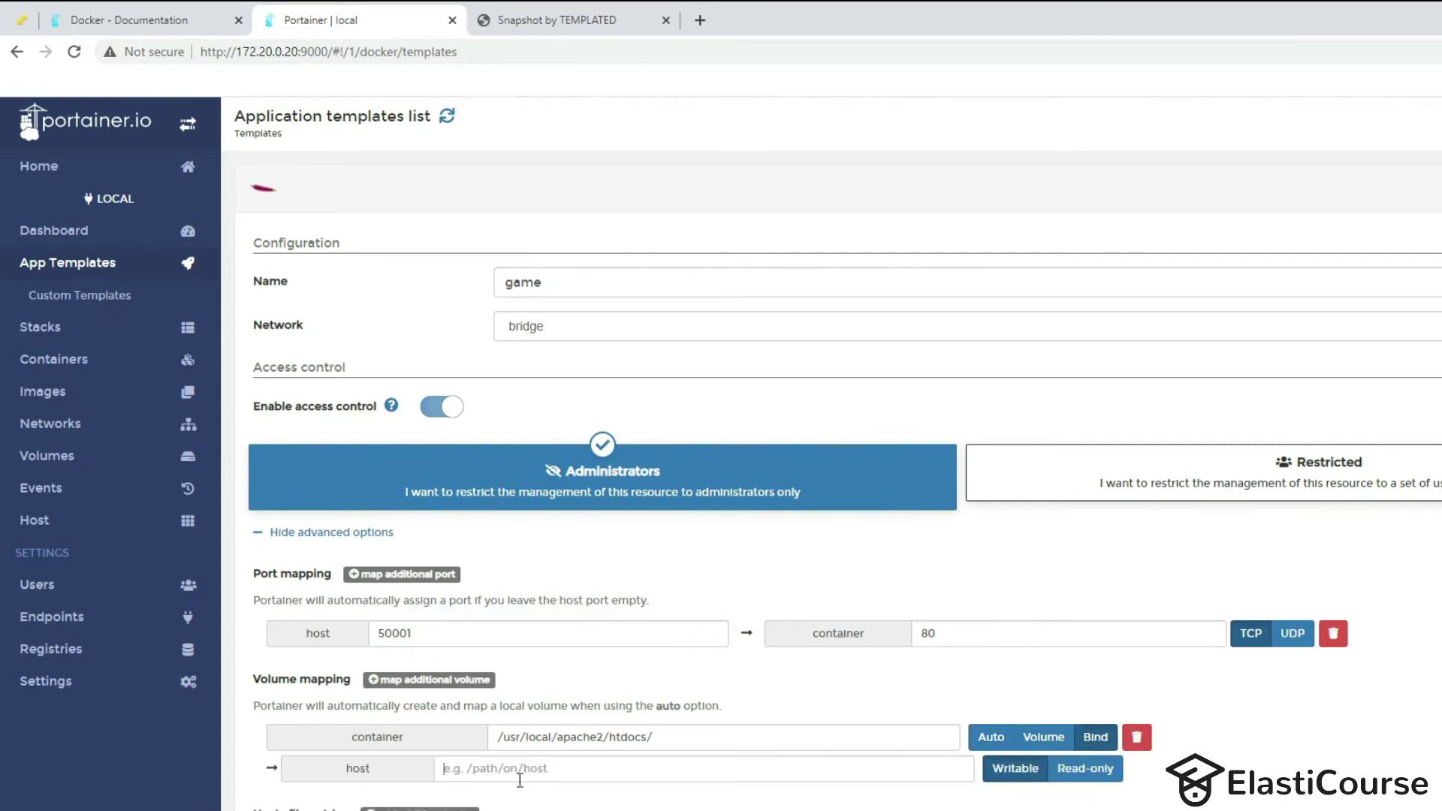
pyautogui.hotkey('ctrl', 'v')
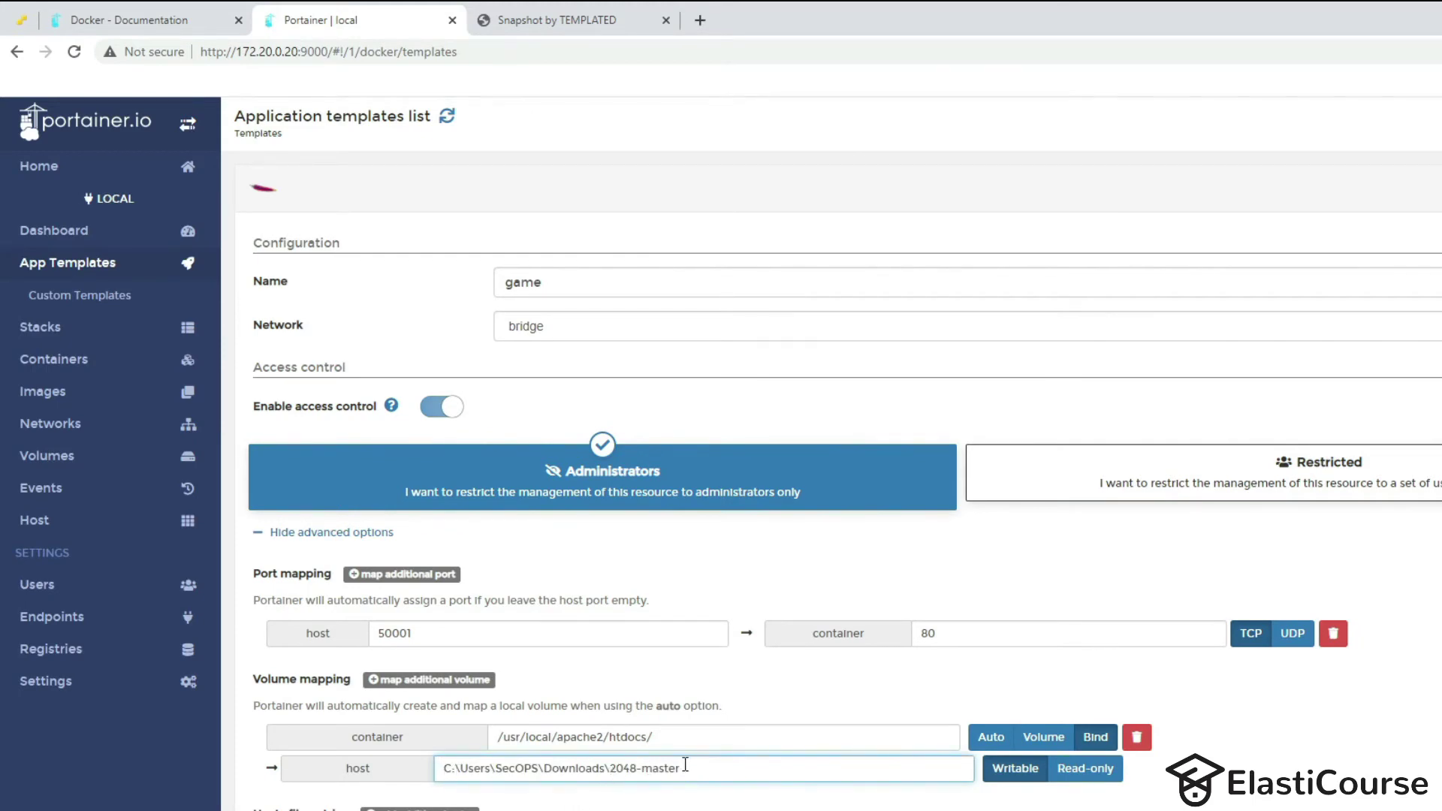
pyautogui.scroll(-3, 676, 766)
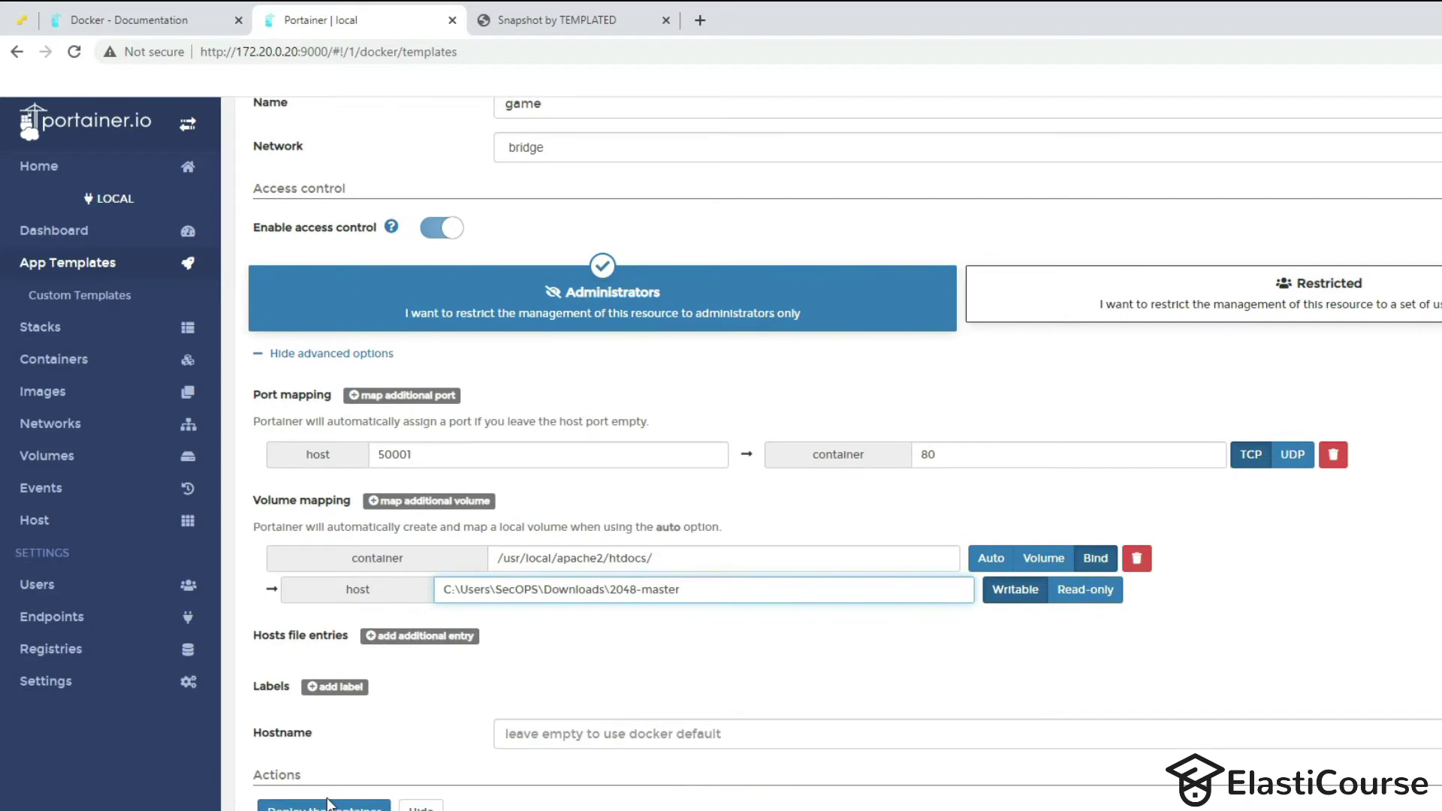
pyautogui.click(327, 804)
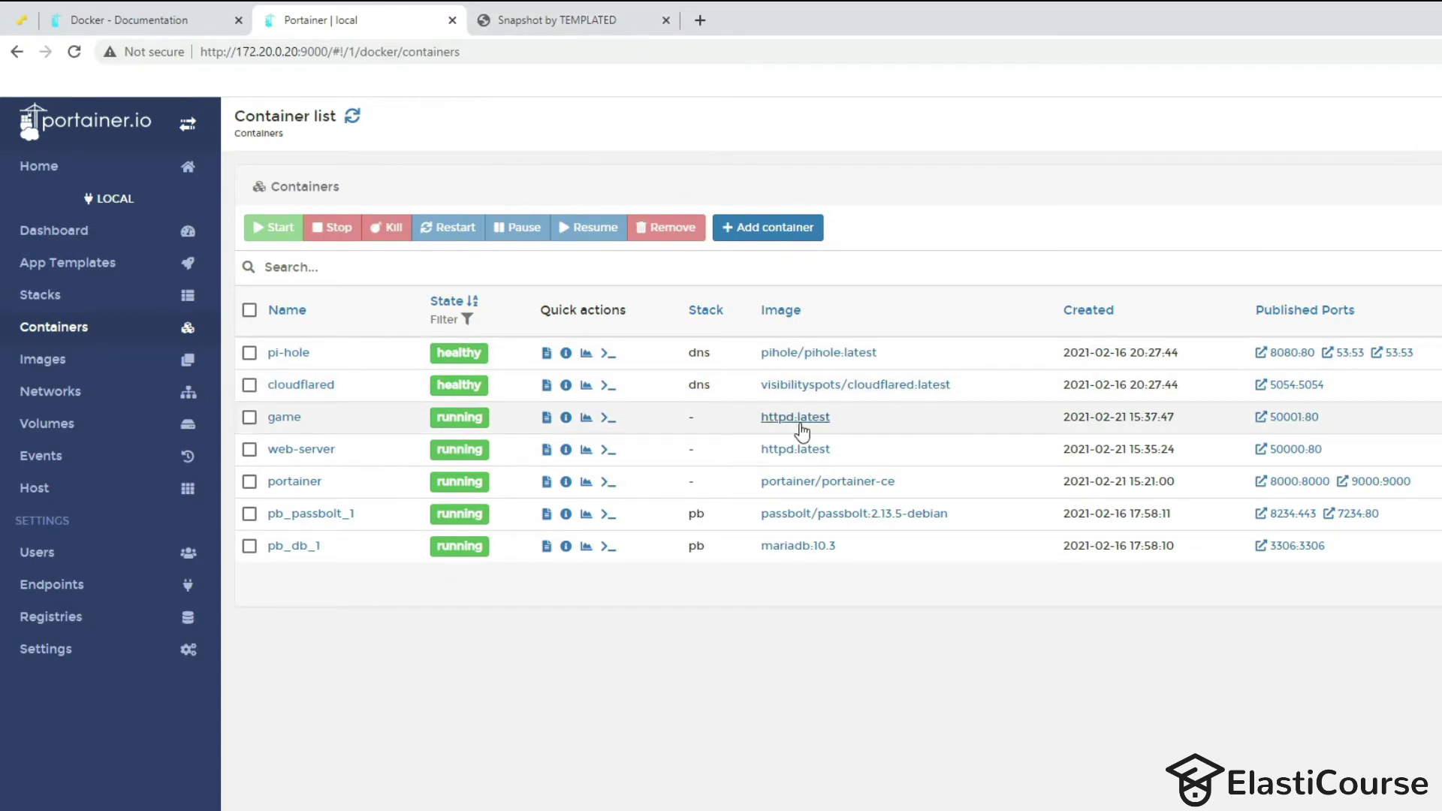
# Load the 2048 game at 172.20.0.20:50001, play a few moves, then reopen Portainer's App Templates.
pyautogui.click(571, 19)
pyautogui.moveTo(327, 42); pyautogui.dragTo(693, 87)
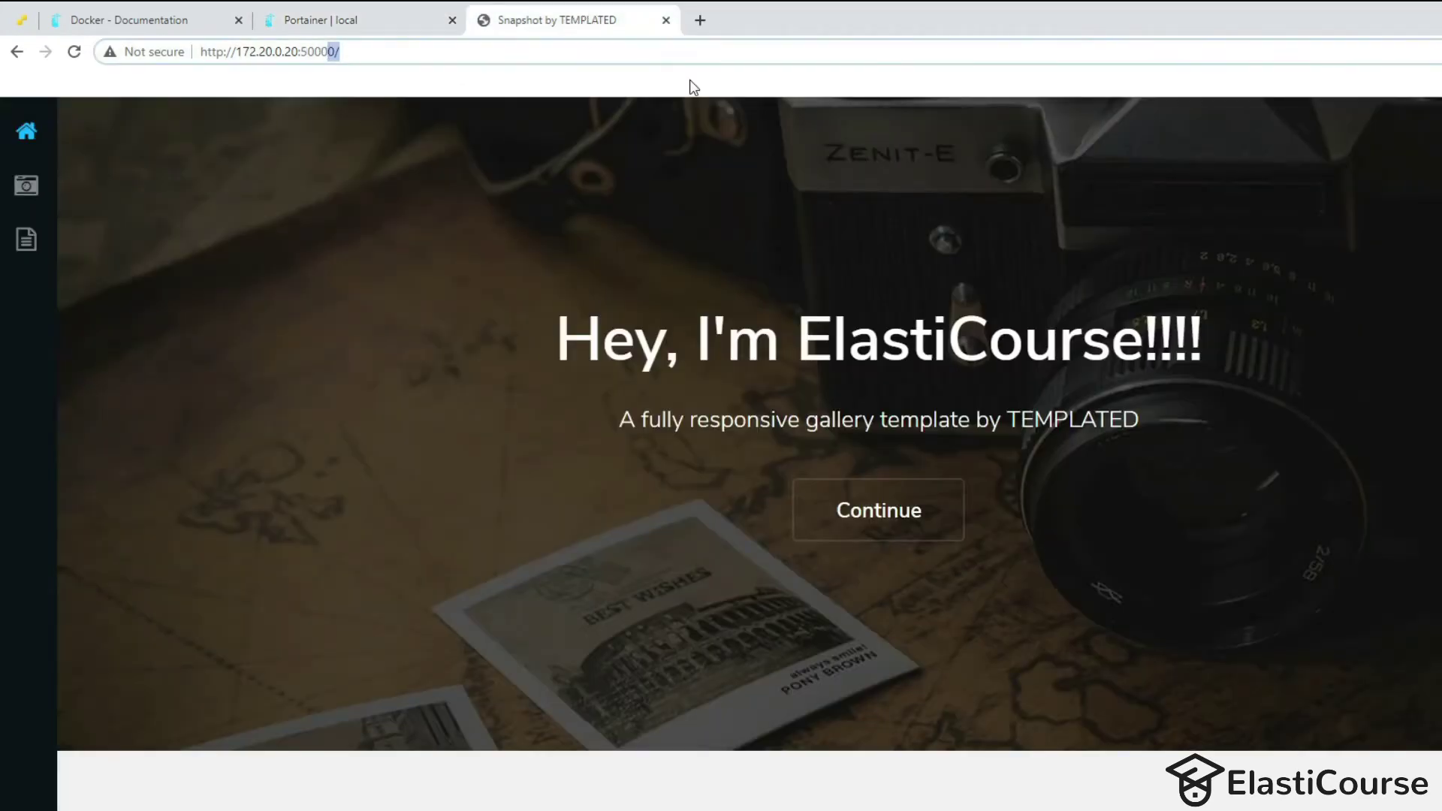
pyautogui.write('1')
pyautogui.press('Return')
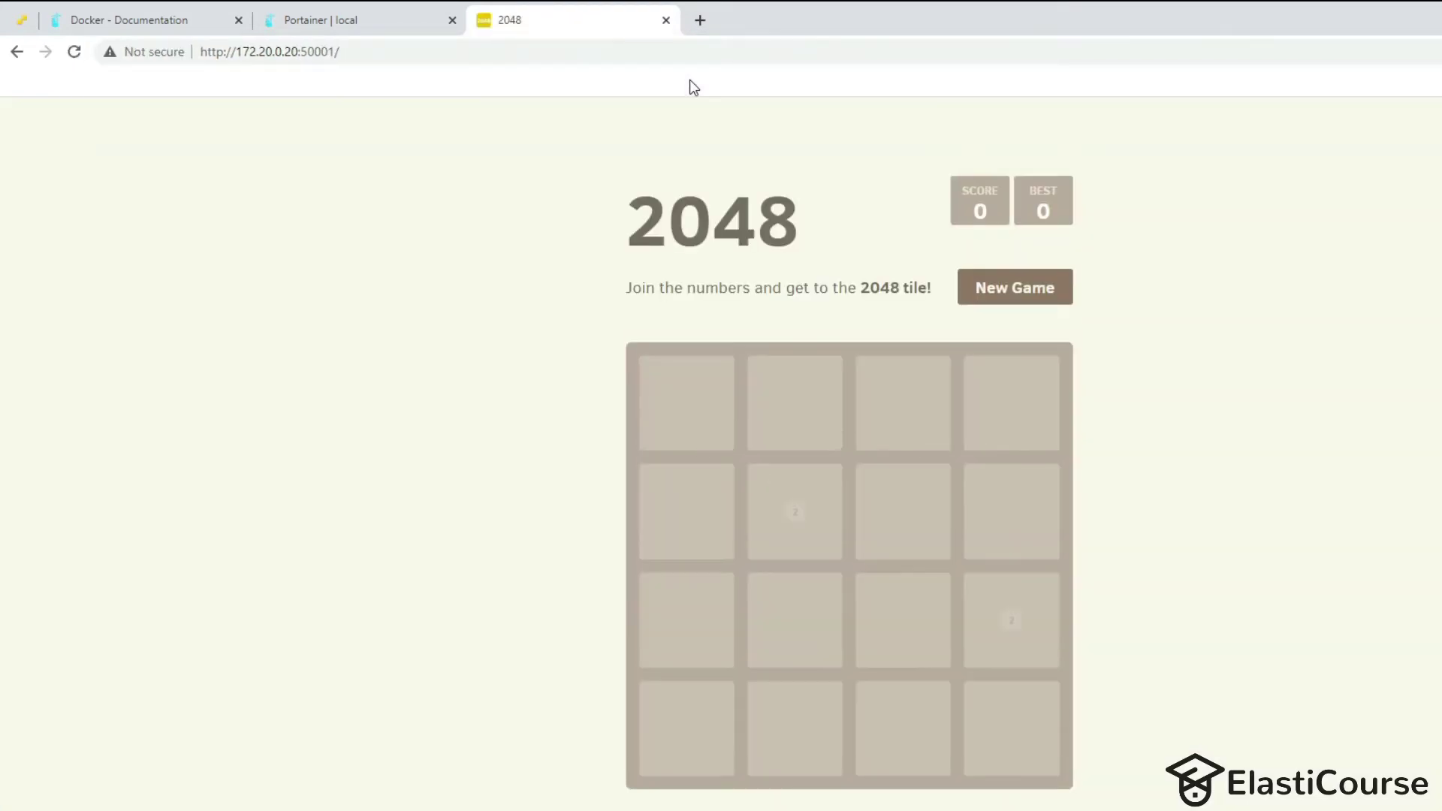
pyautogui.press('Down')
pyautogui.press('Left')
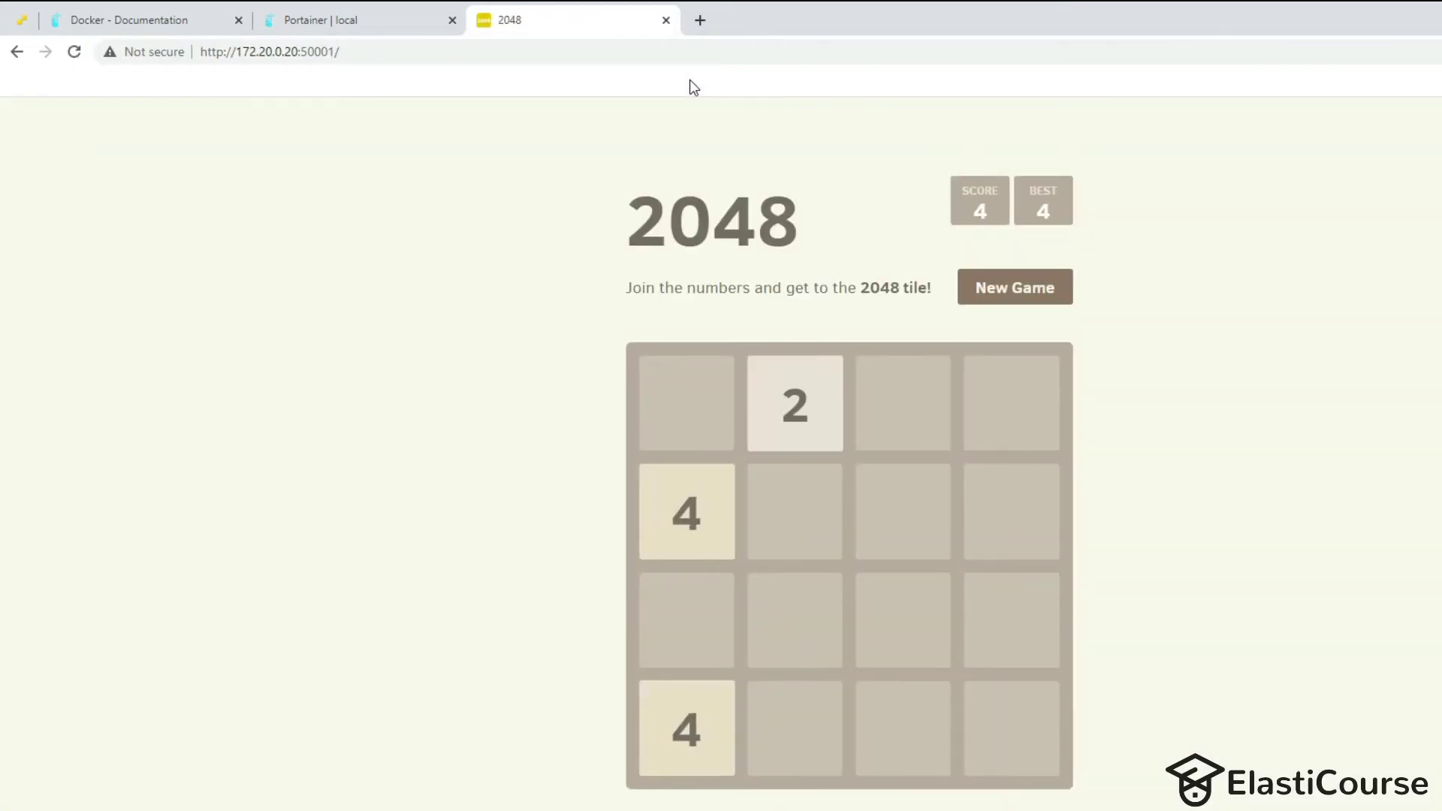
pyautogui.press('Left')
pyautogui.press('Down')
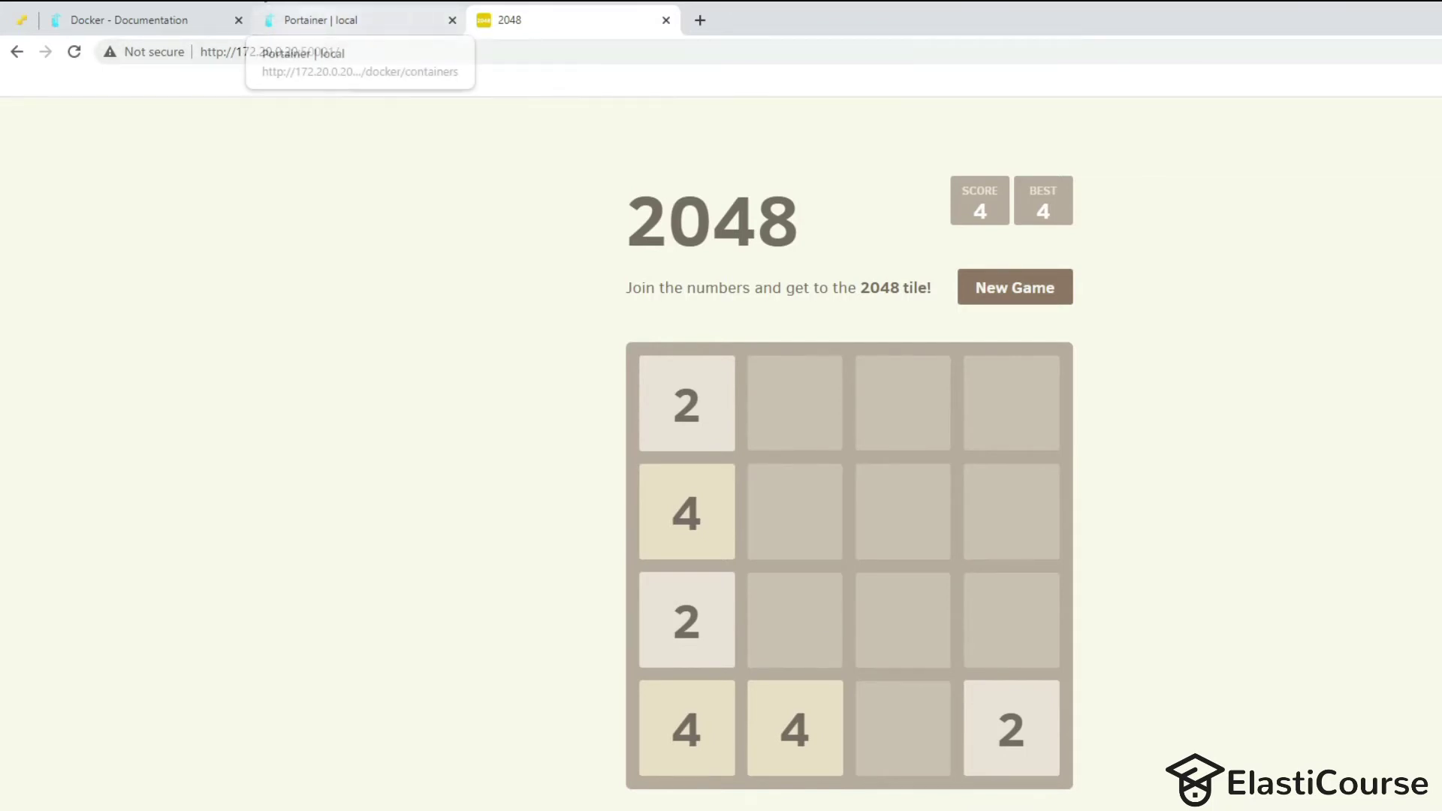
pyautogui.click(301, 23)
pyautogui.click(86, 264)
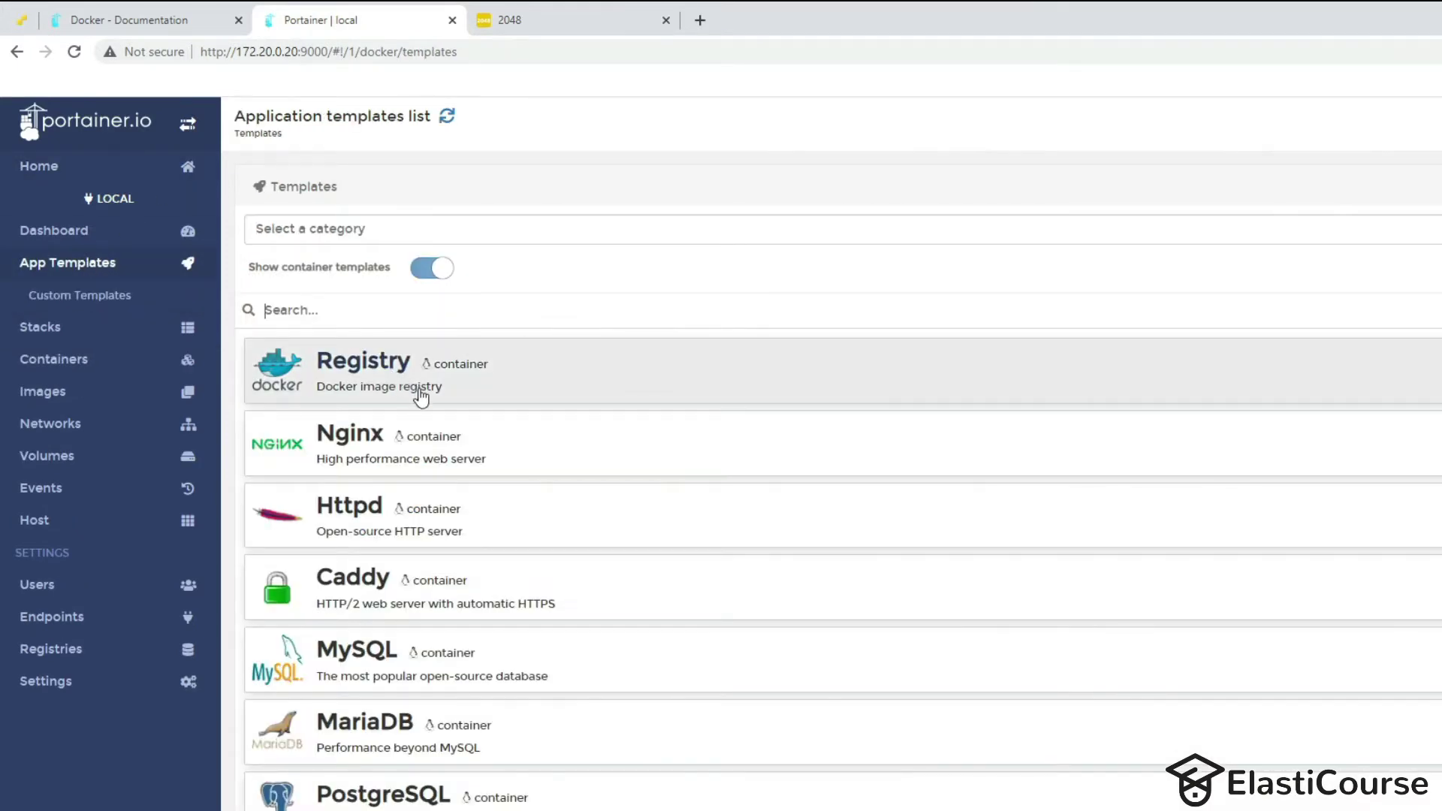
# Scroll through the App Templates, then move via Dashboard and Containers to the Stacks list (dns, pb).
pyautogui.scroll(-2, 418, 398)
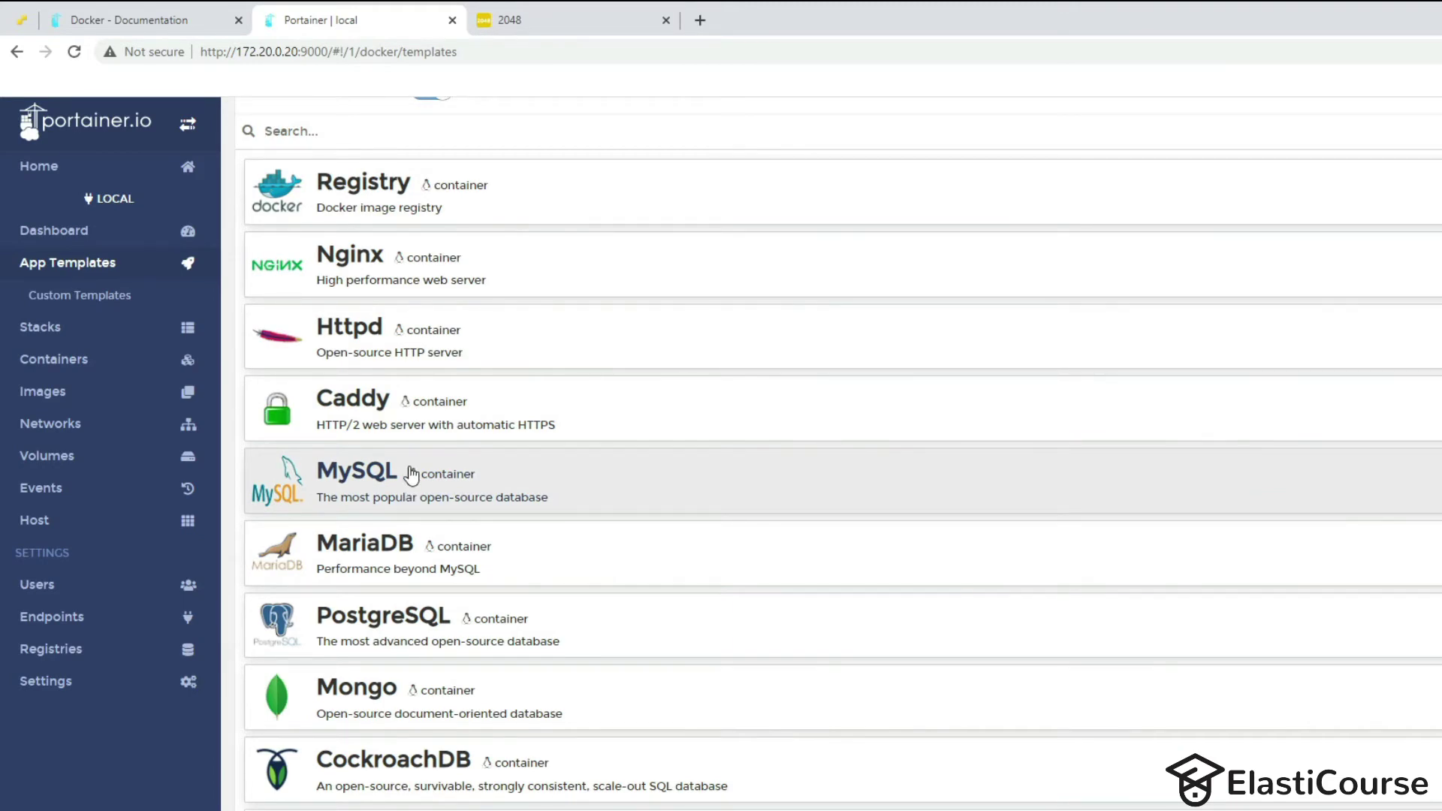
pyautogui.scroll(-3, 412, 475)
pyautogui.scroll(-3, 428, 465)
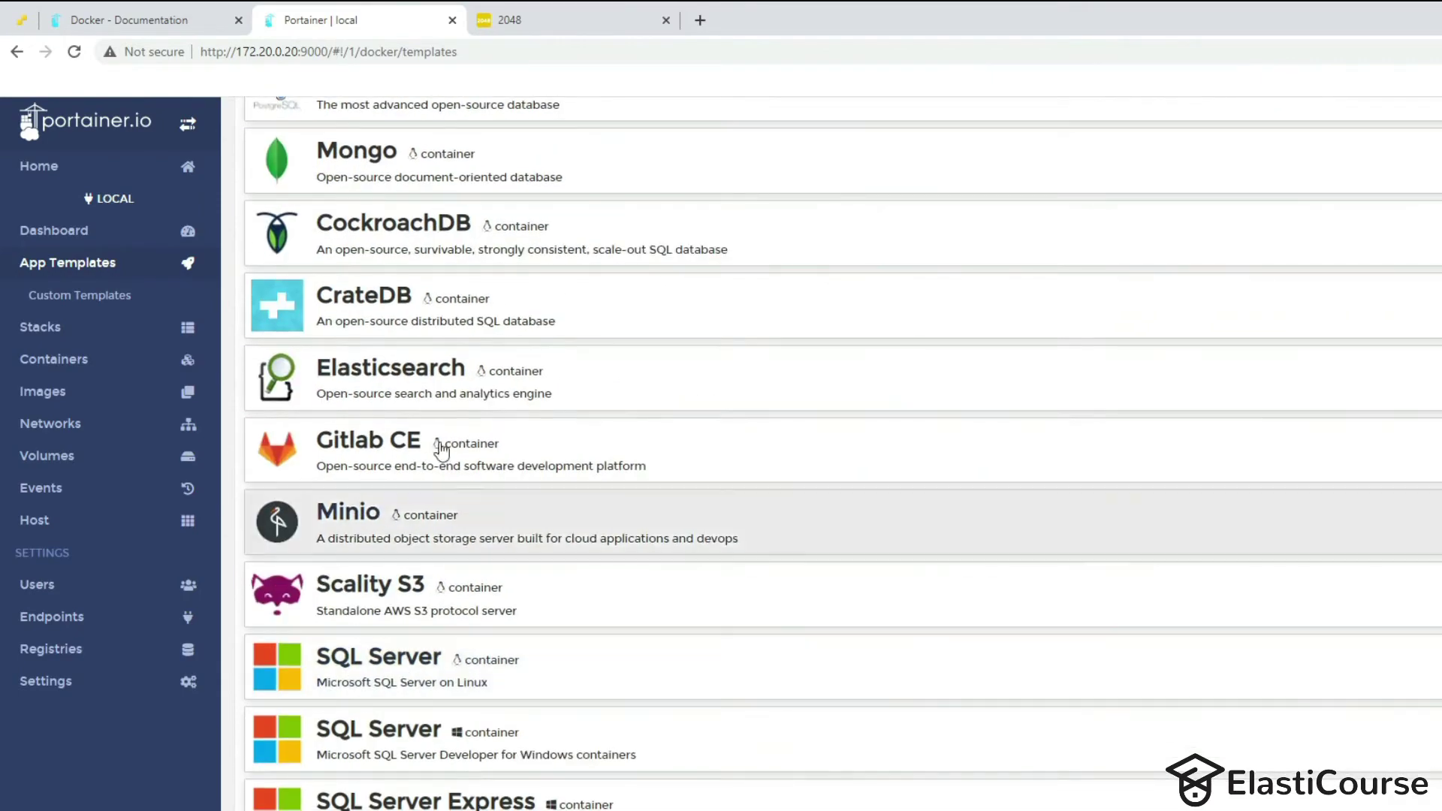
pyautogui.scroll(-3, 466, 676)
pyautogui.scroll(5, 458, 652)
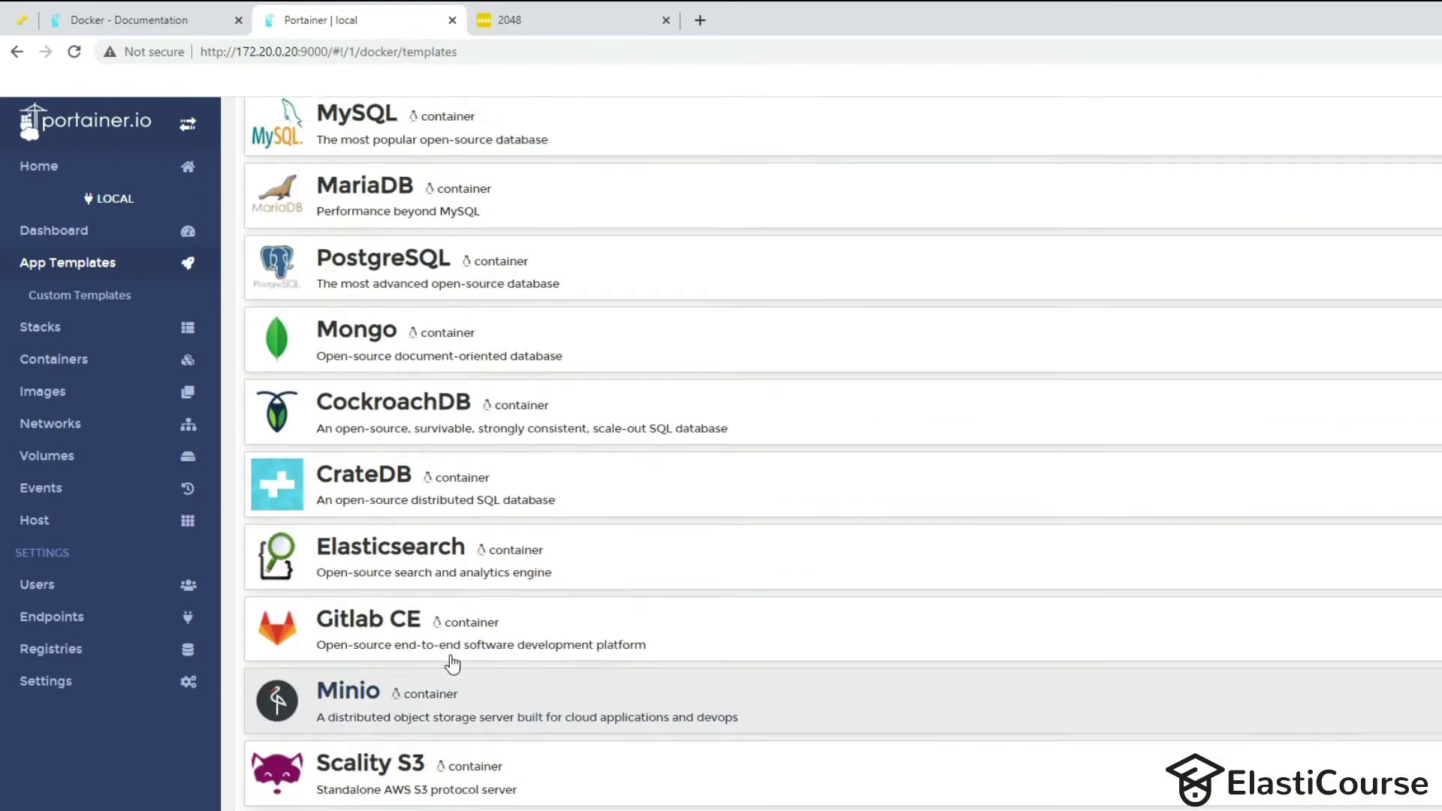
pyautogui.click(54, 229)
pyautogui.click(45, 329)
pyautogui.click(40, 294)
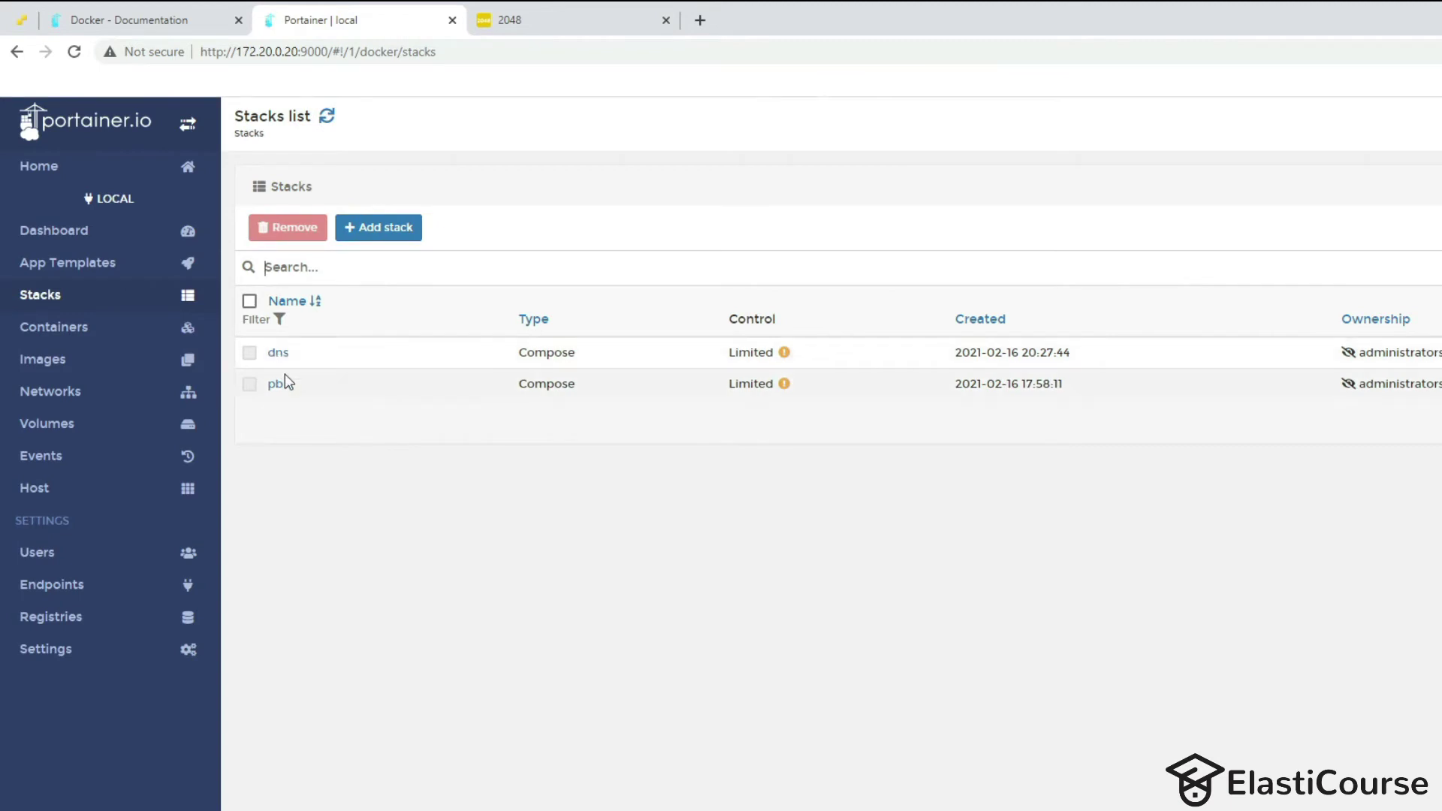
# Leave the Add stack page and return via Home to the local endpoint's dashboard summary.
pyautogui.click(361, 233)
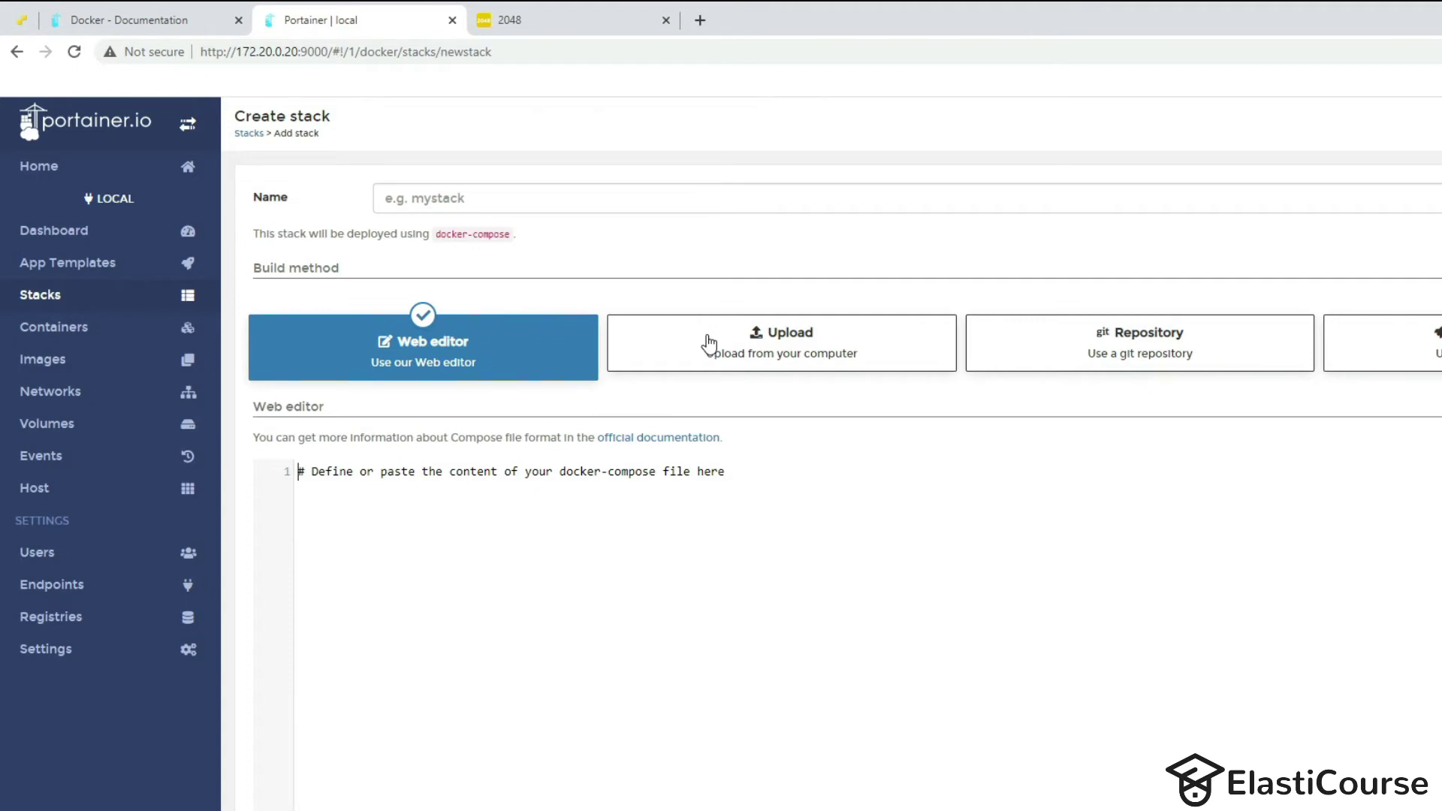
pyautogui.click(30, 173)
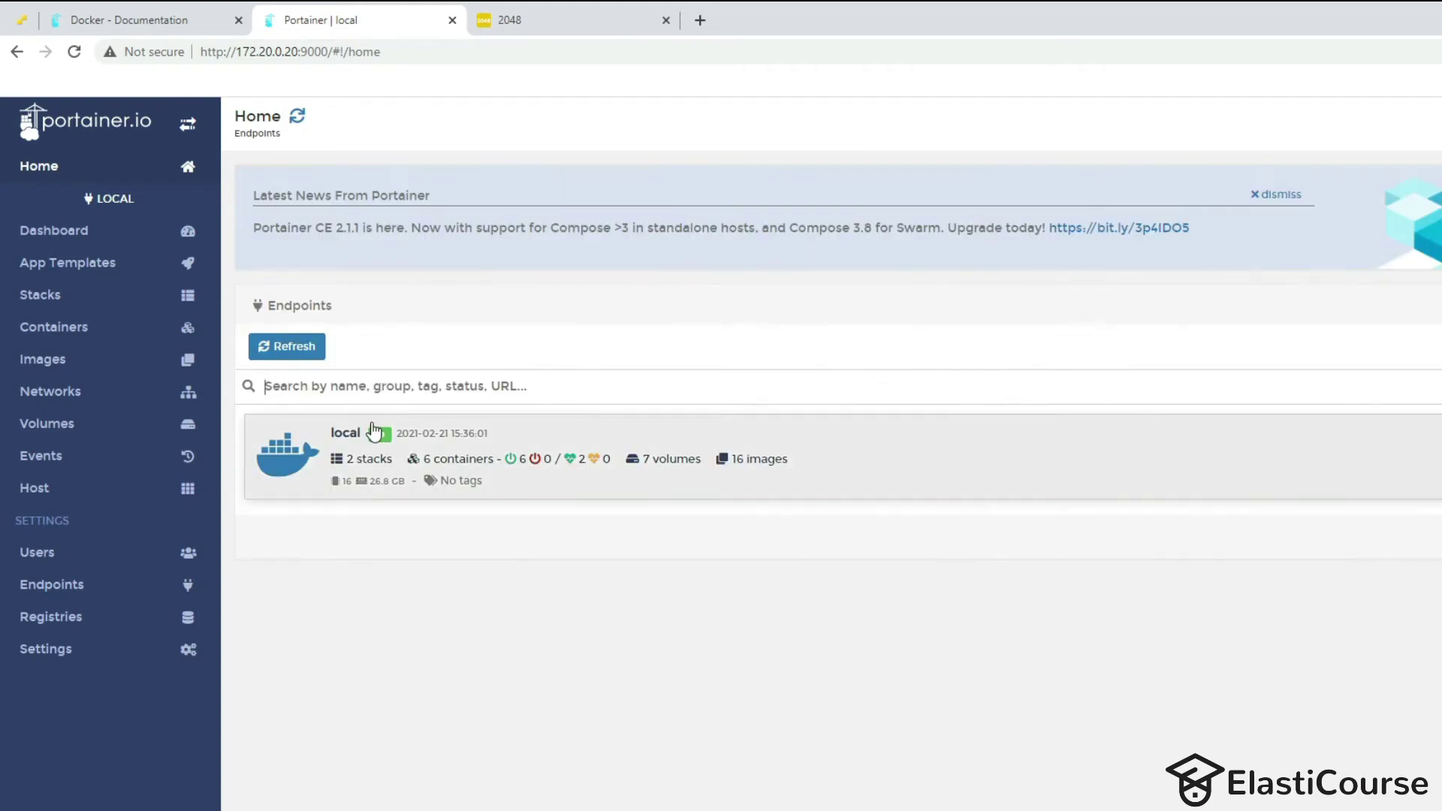
pyautogui.click(342, 442)
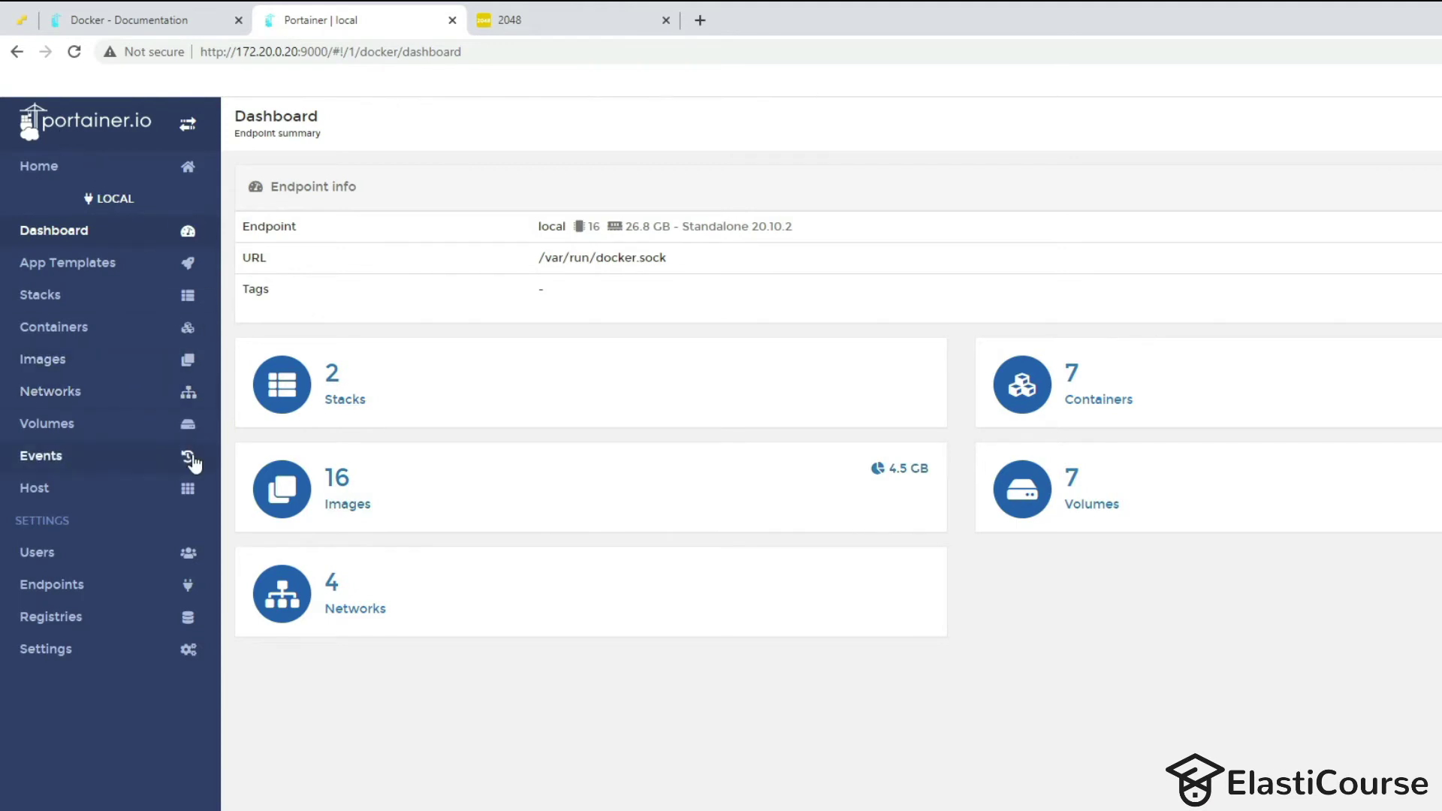
# SSH from PowerShell into the Ubuntu host at 10.100.200.6 and log in with the account password.
pyautogui.hotkey('alt', 'Tab')
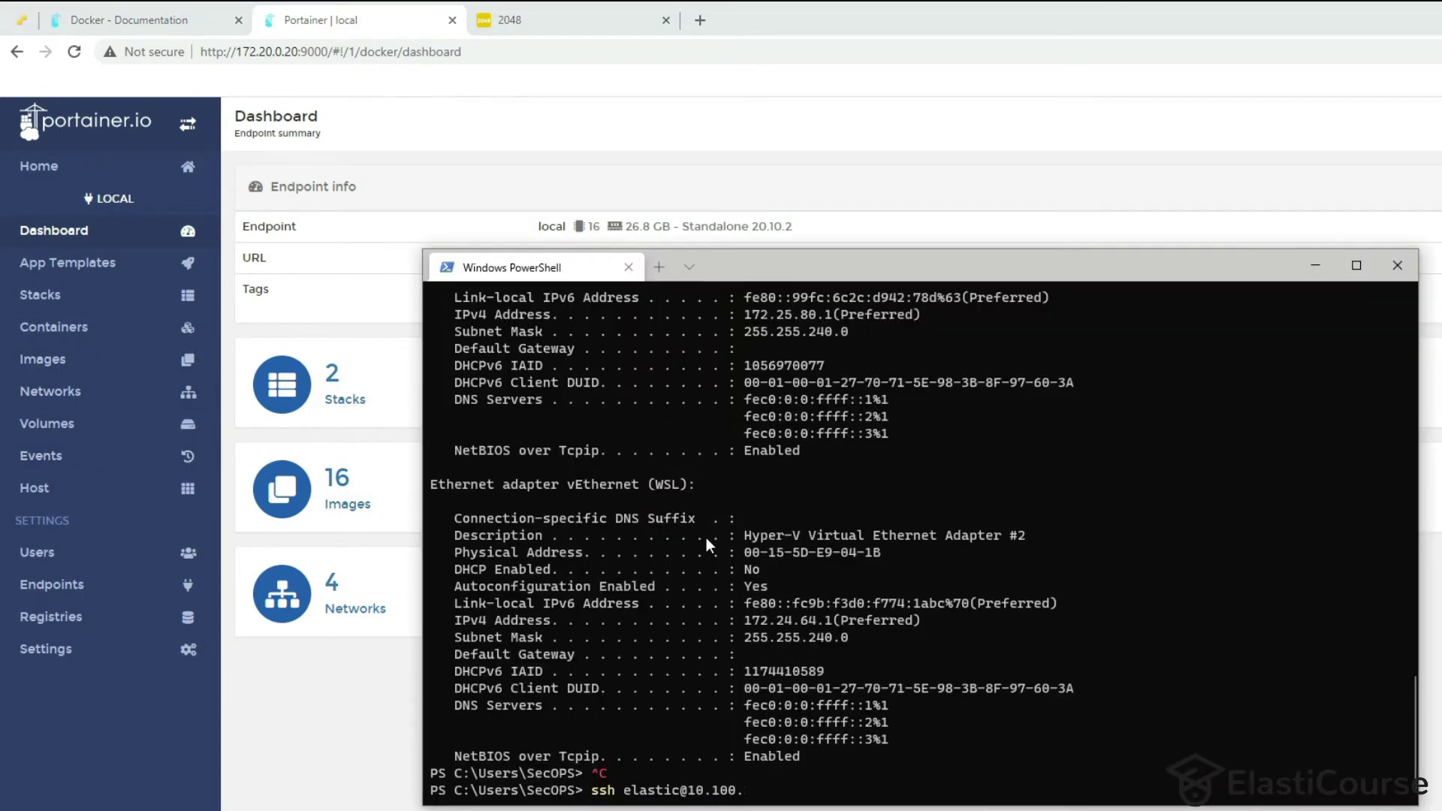
pyautogui.write('200.6')
pyautogui.press('Return')
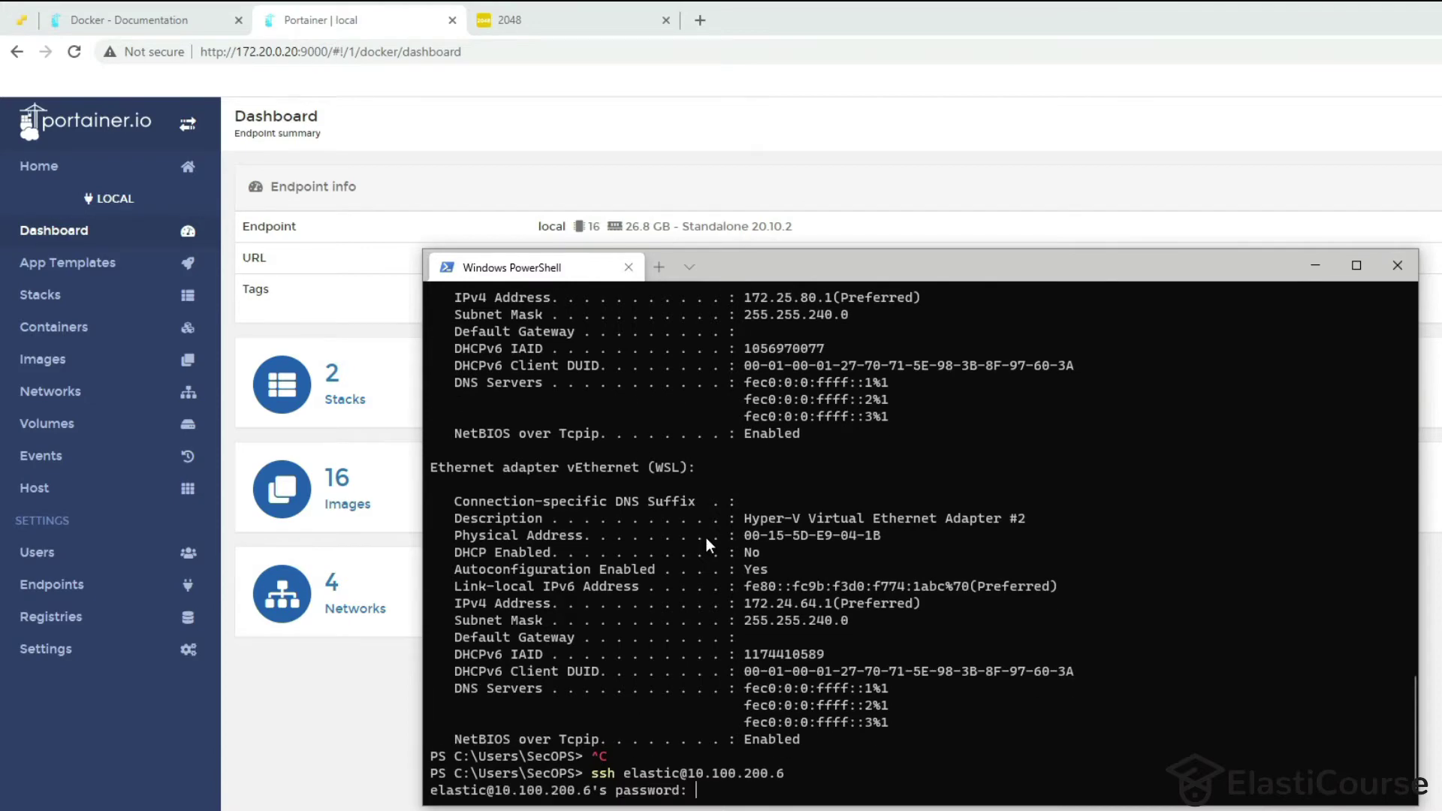
pyautogui.press('Return')
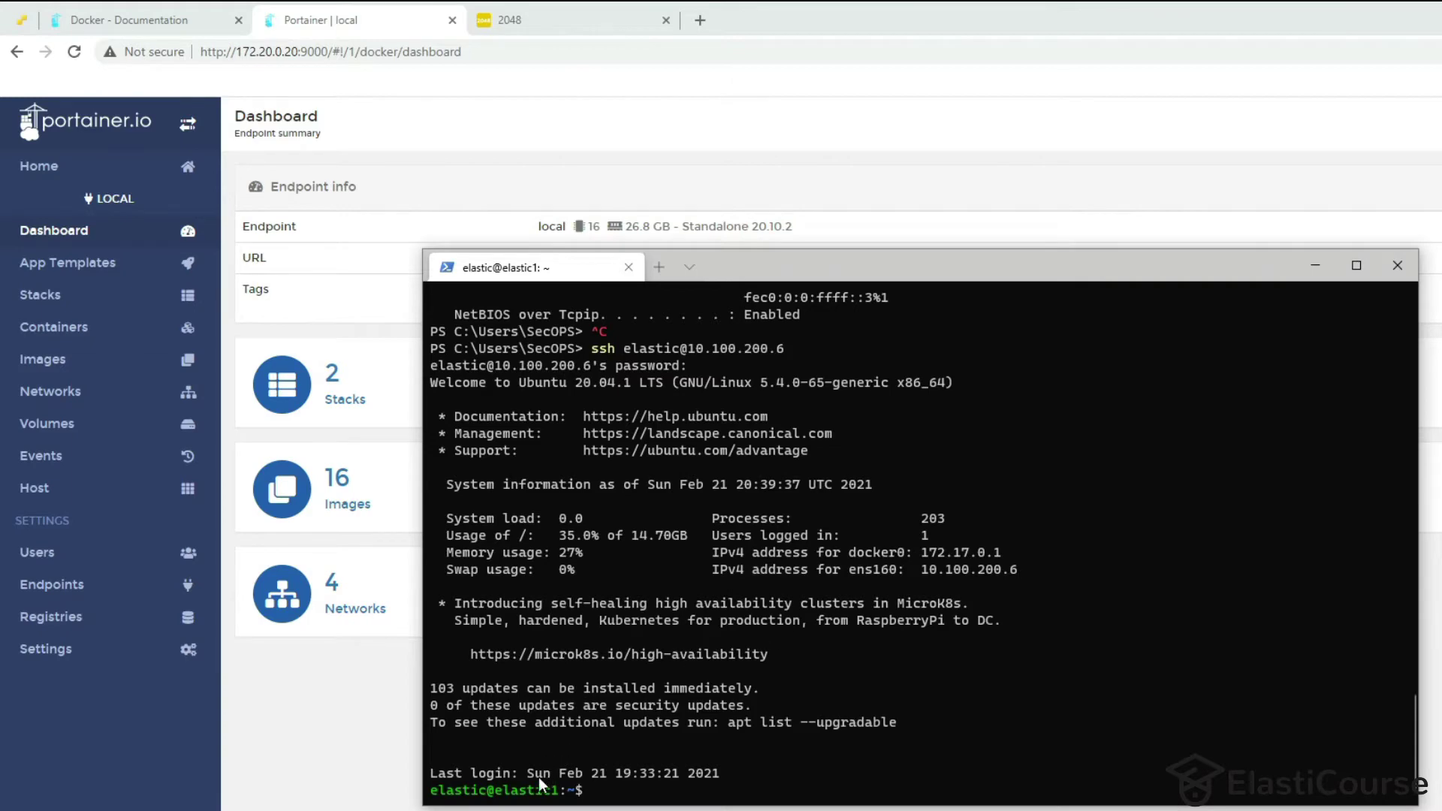
# Confirm with docker ps and docker -v that Docker 20.10.3 runs no containers, then view Portainer's endpoints.
pyautogui.write('docker ps')
pyautogui.press('Return')
pyautogui.write('docker -v')
pyautogui.press('Return')
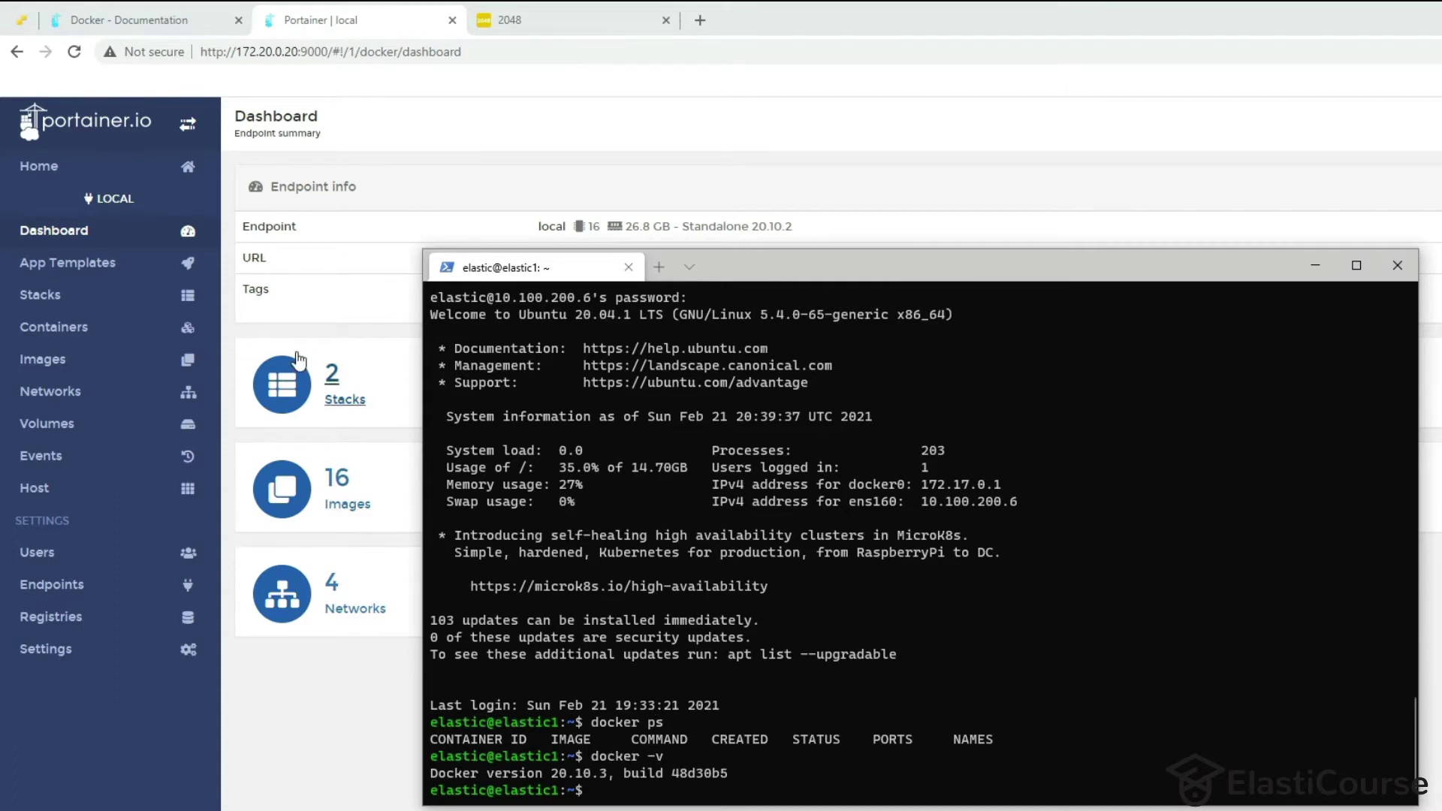
pyautogui.click(46, 586)
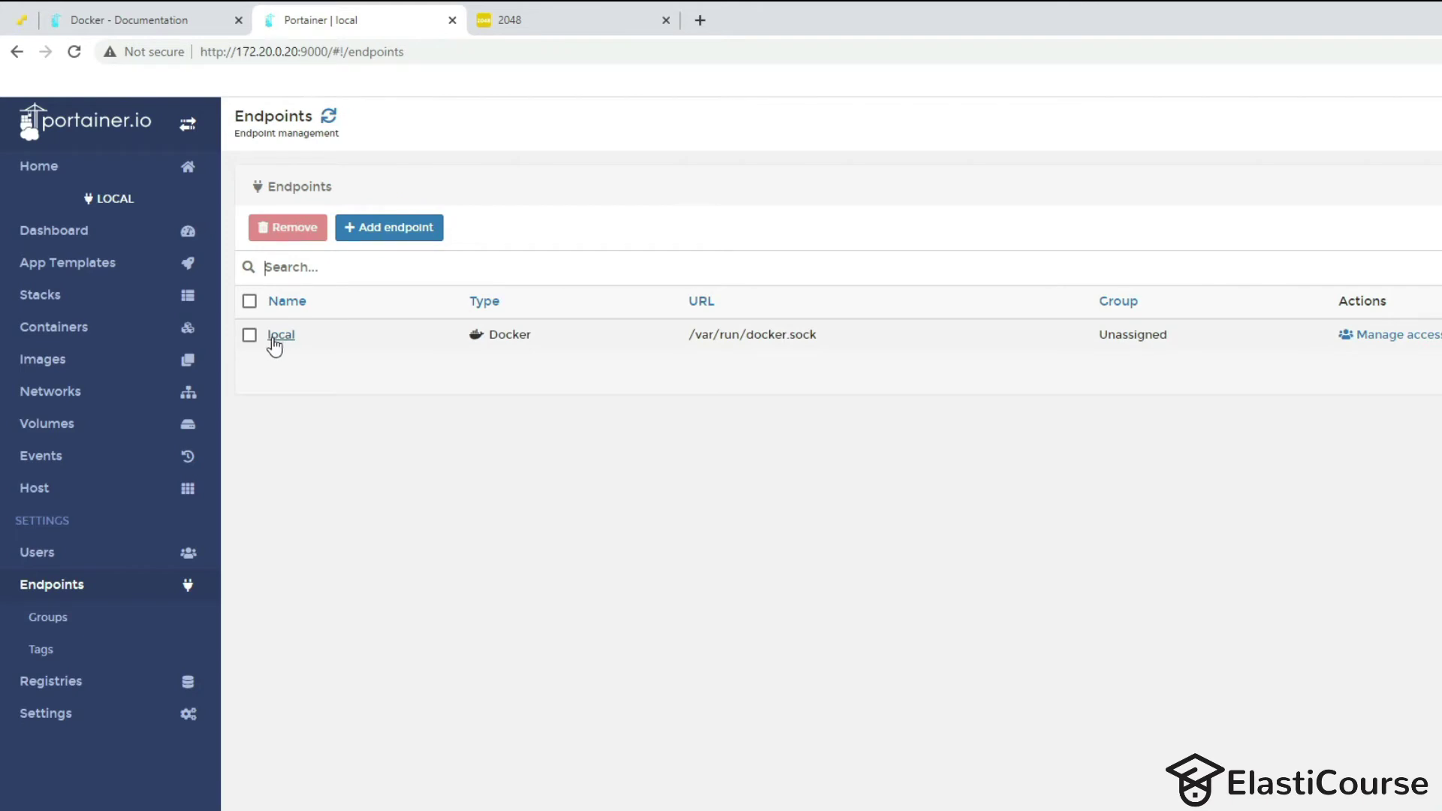
pyautogui.click(249, 335)
pyautogui.click(250, 335)
pyautogui.click(370, 244)
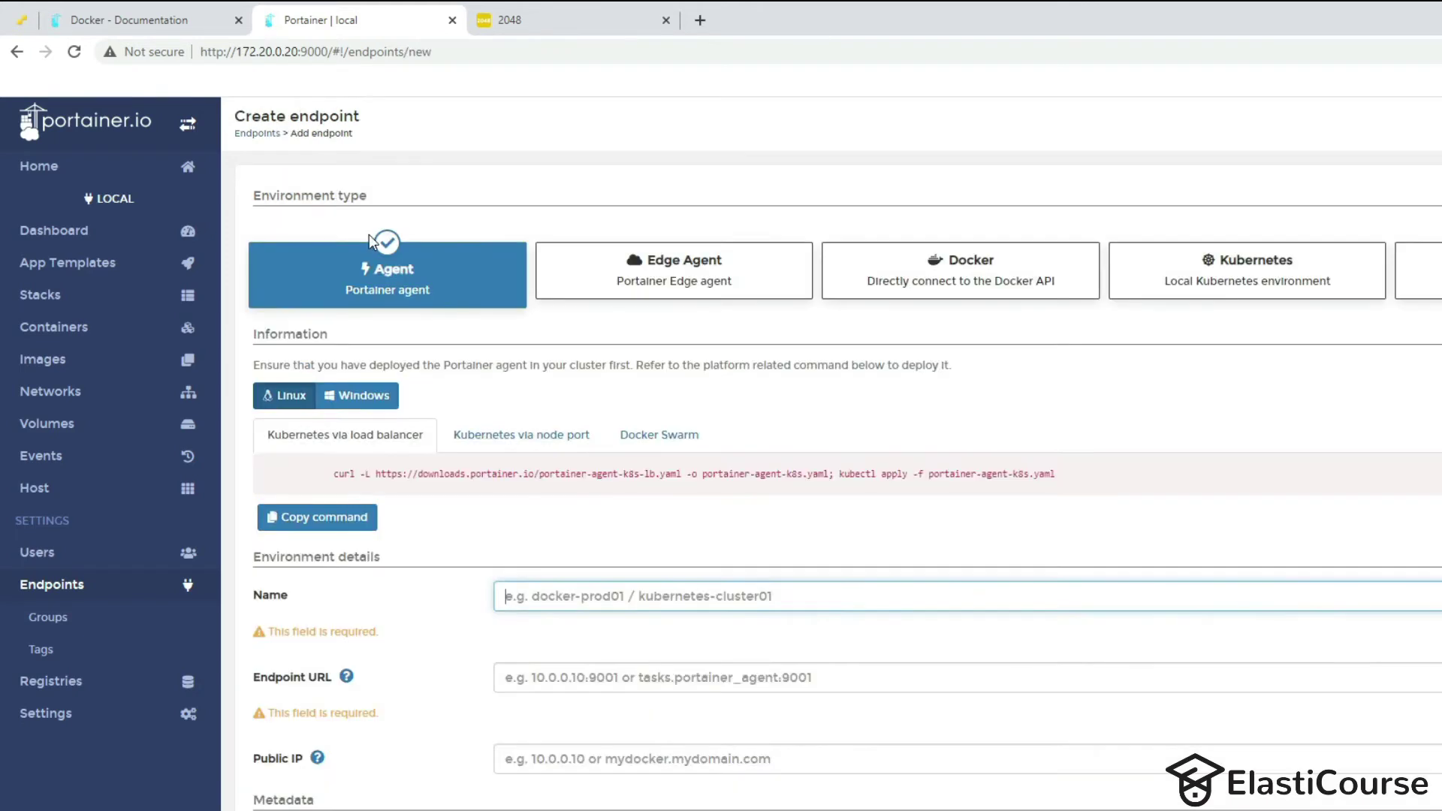
pyautogui.click(324, 516)
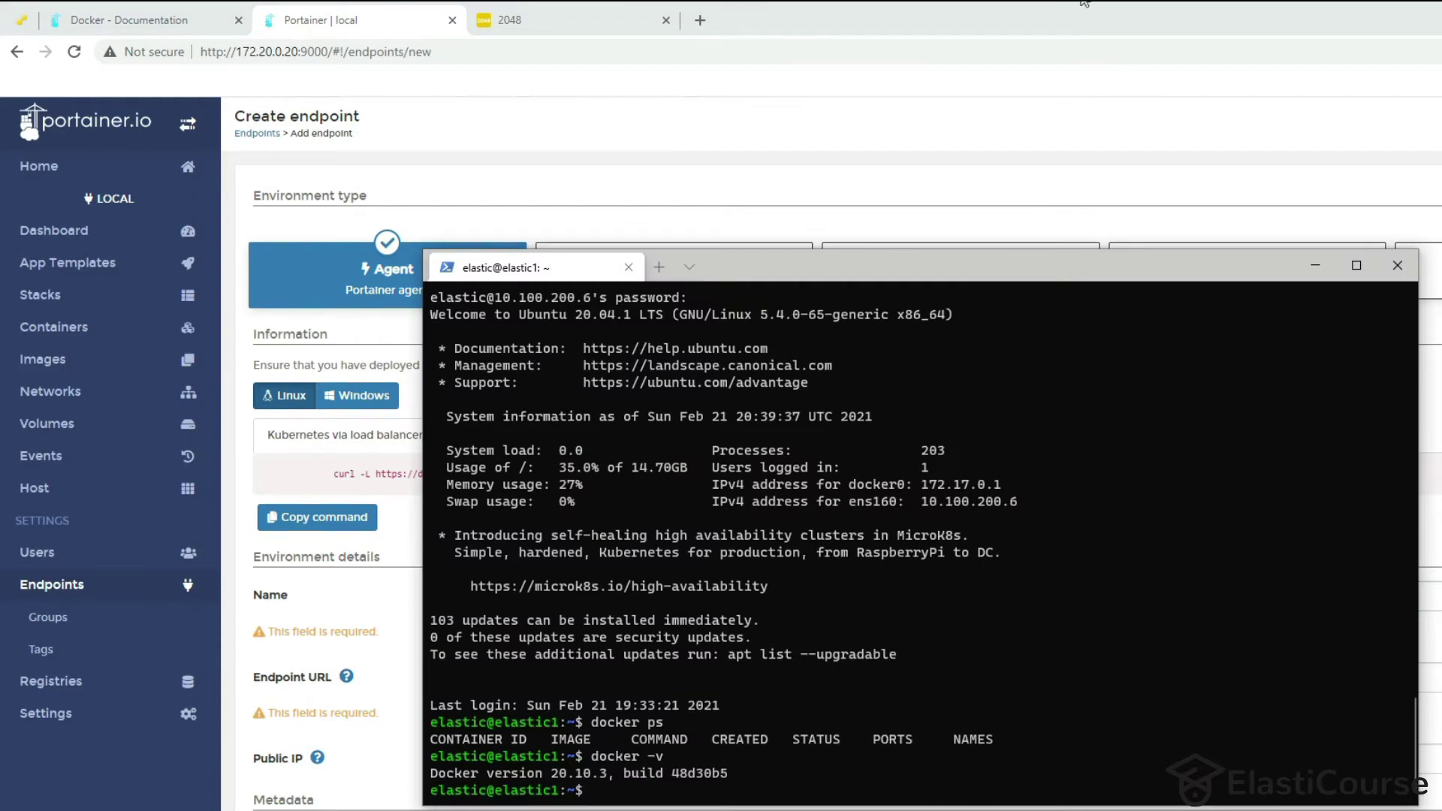
pyautogui.click(1062, 33)
pyautogui.click(952, 263)
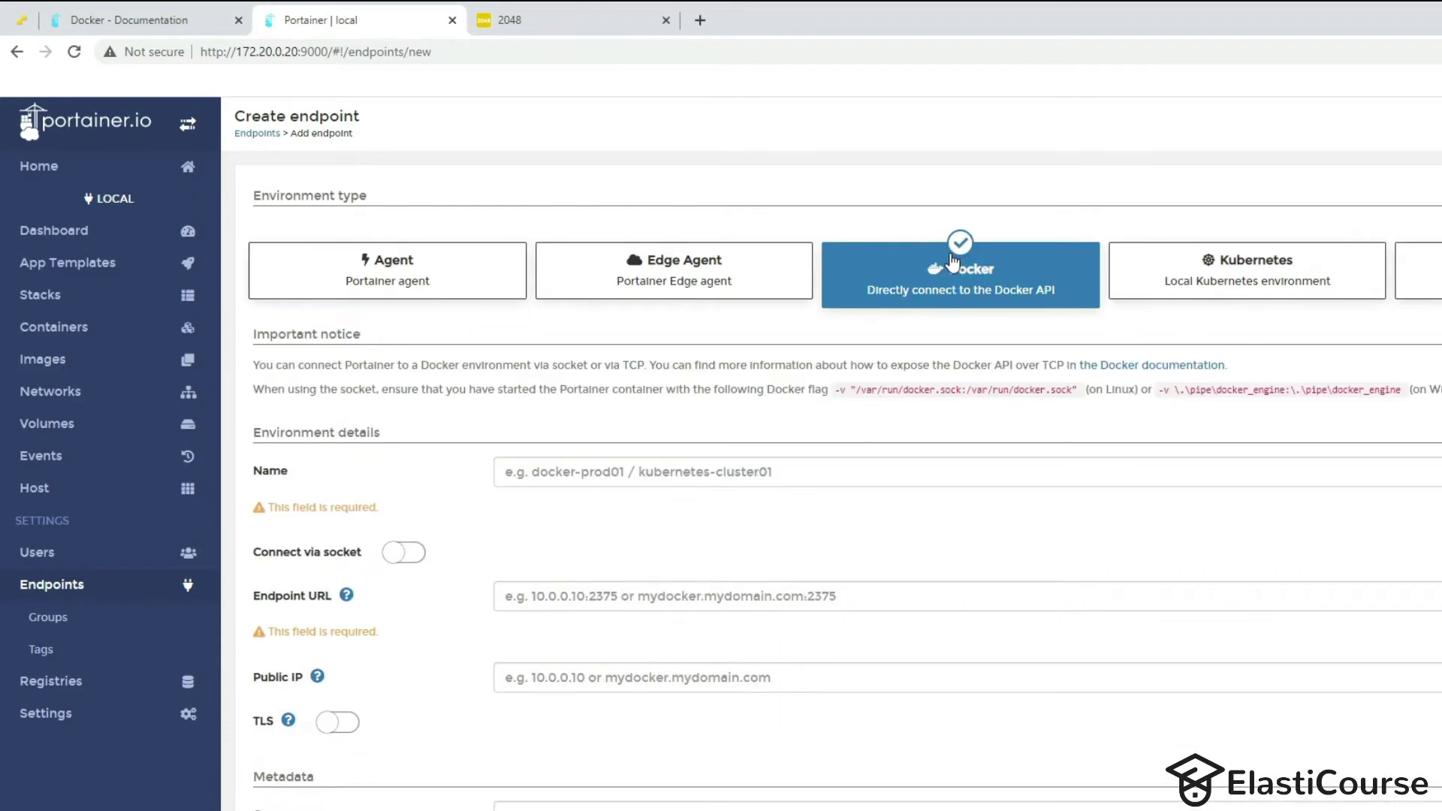
pyautogui.scroll(-1, 1274, 437)
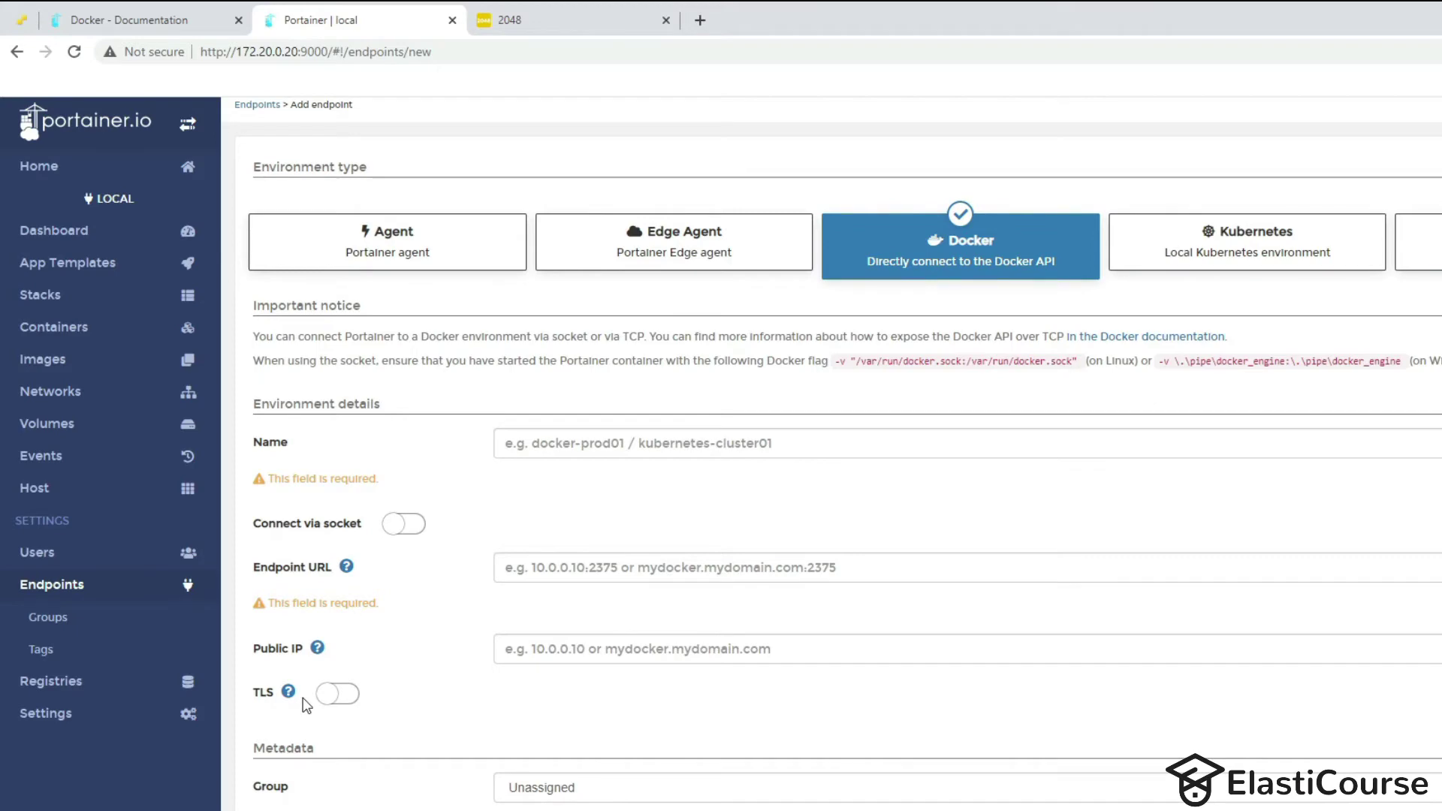
pyautogui.click(654, 255)
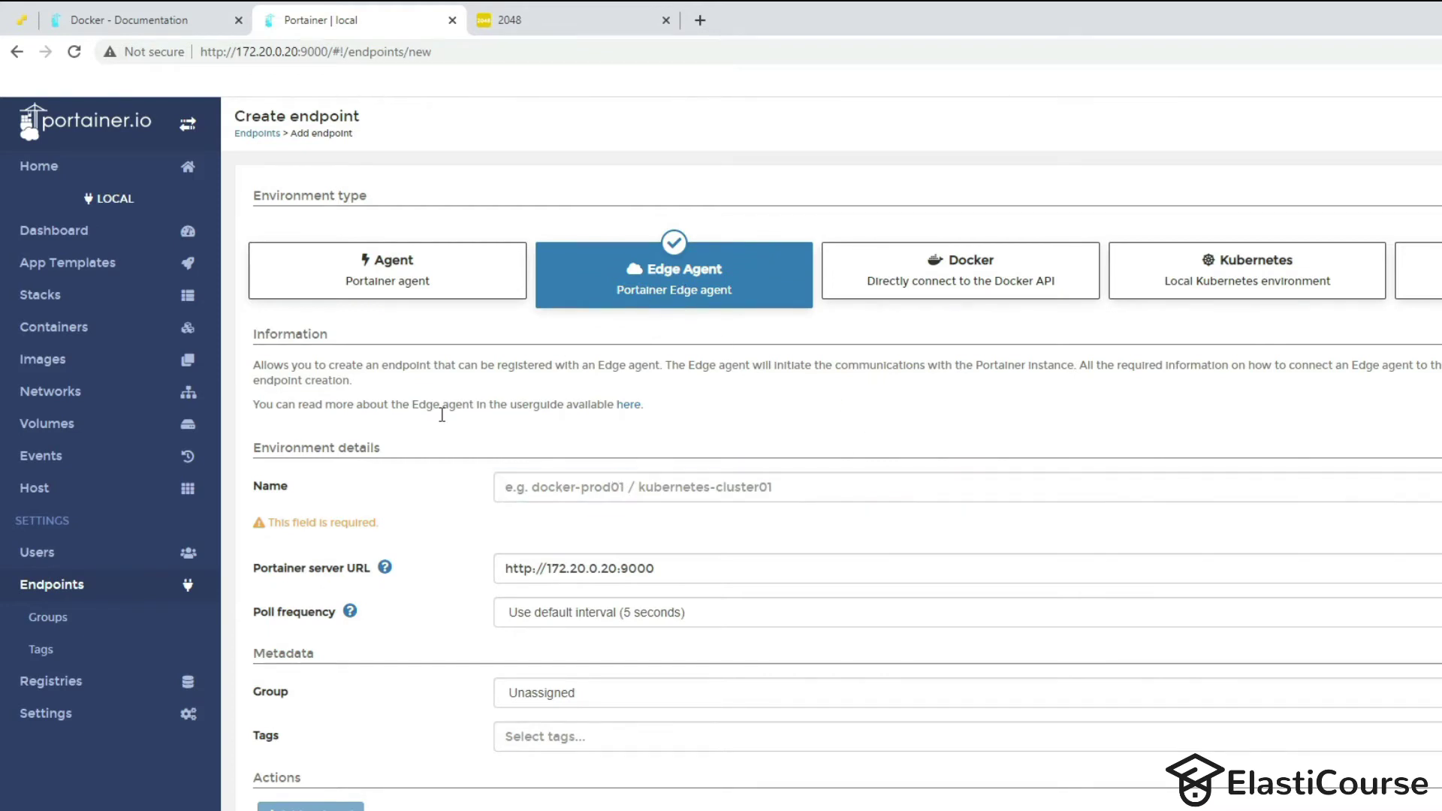
pyautogui.click(584, 482)
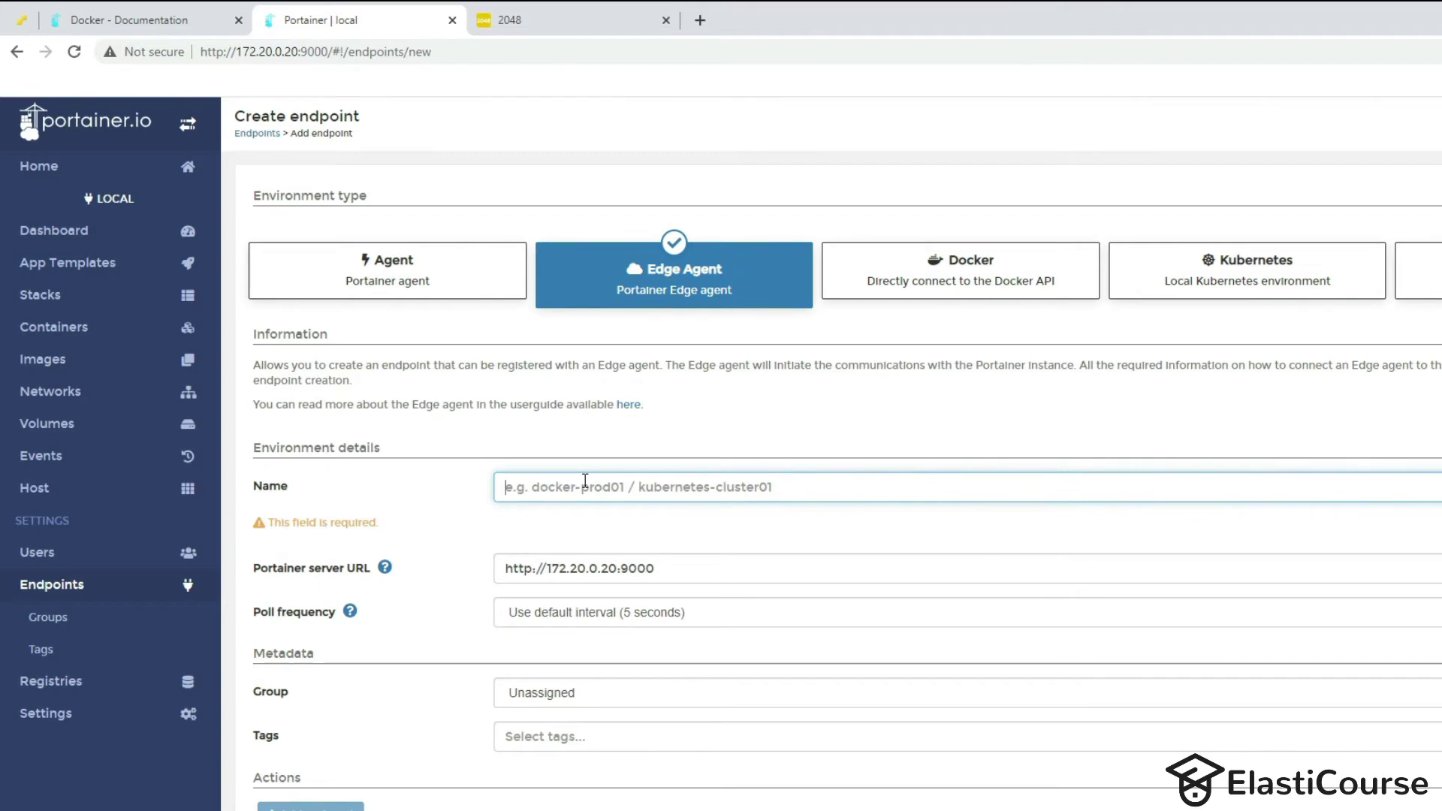
pyautogui.write('ubuntu1')
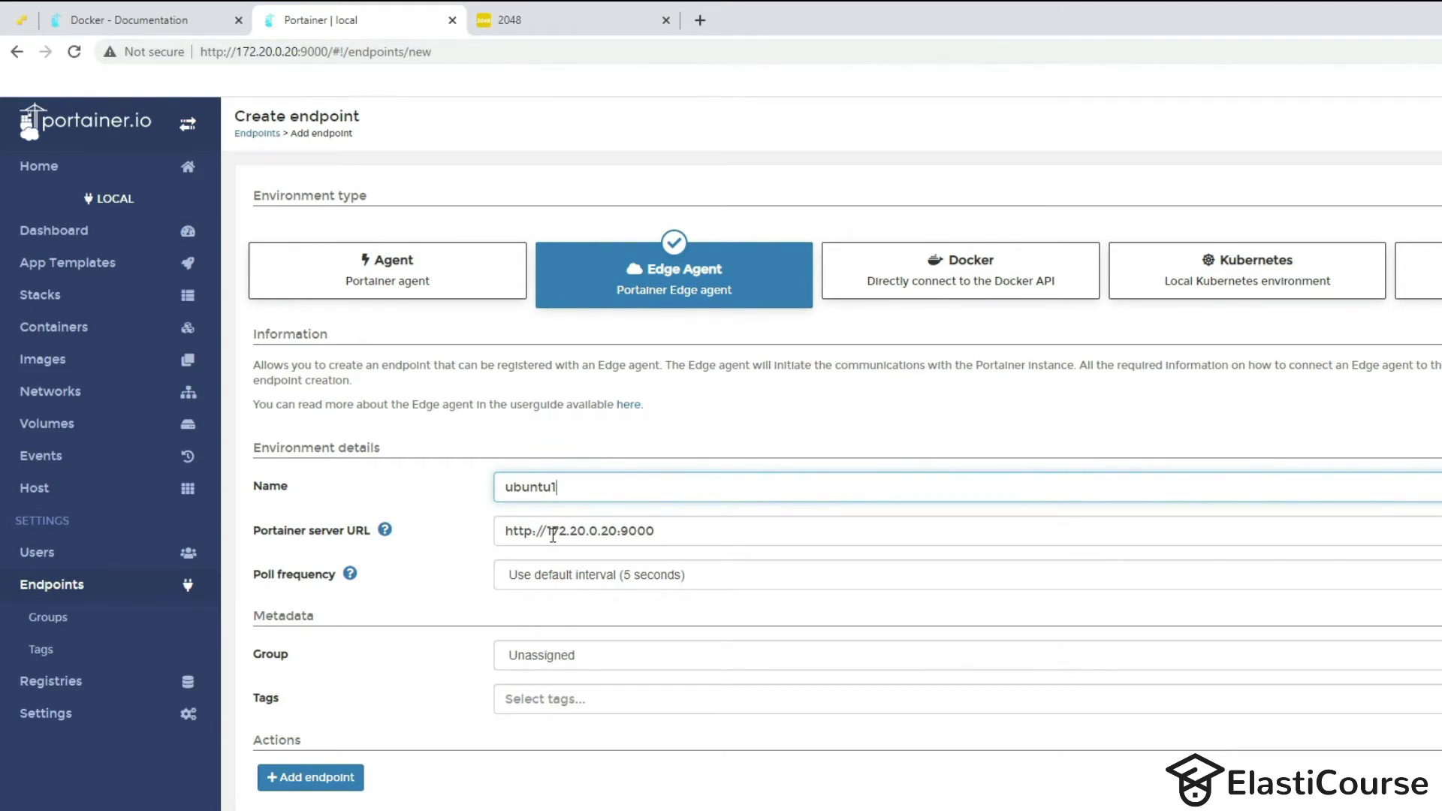
# Create the ubuntu1 edge endpoint and review its Docker Standalone docker run command's volume mappings.
pyautogui.click(314, 778)
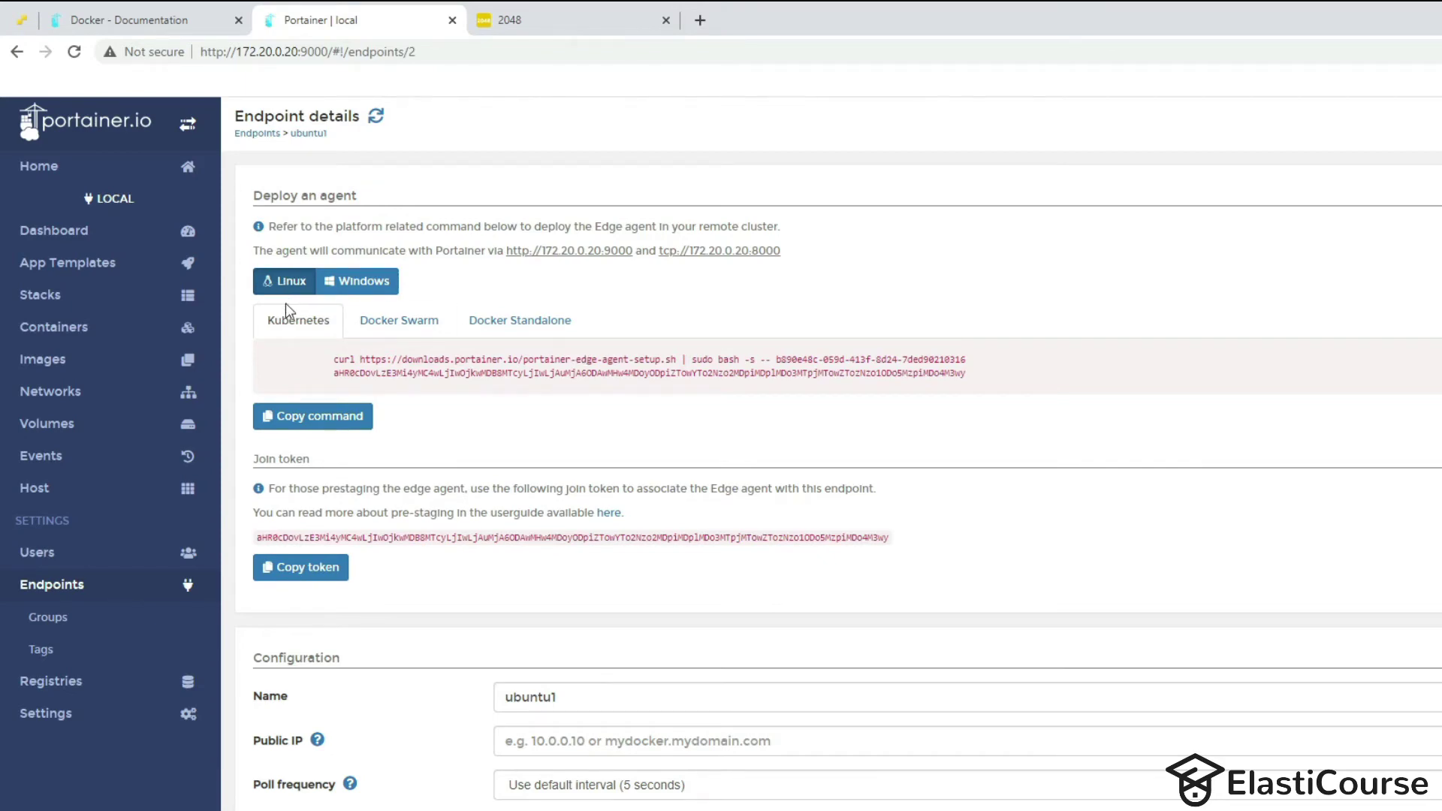
pyautogui.click(518, 323)
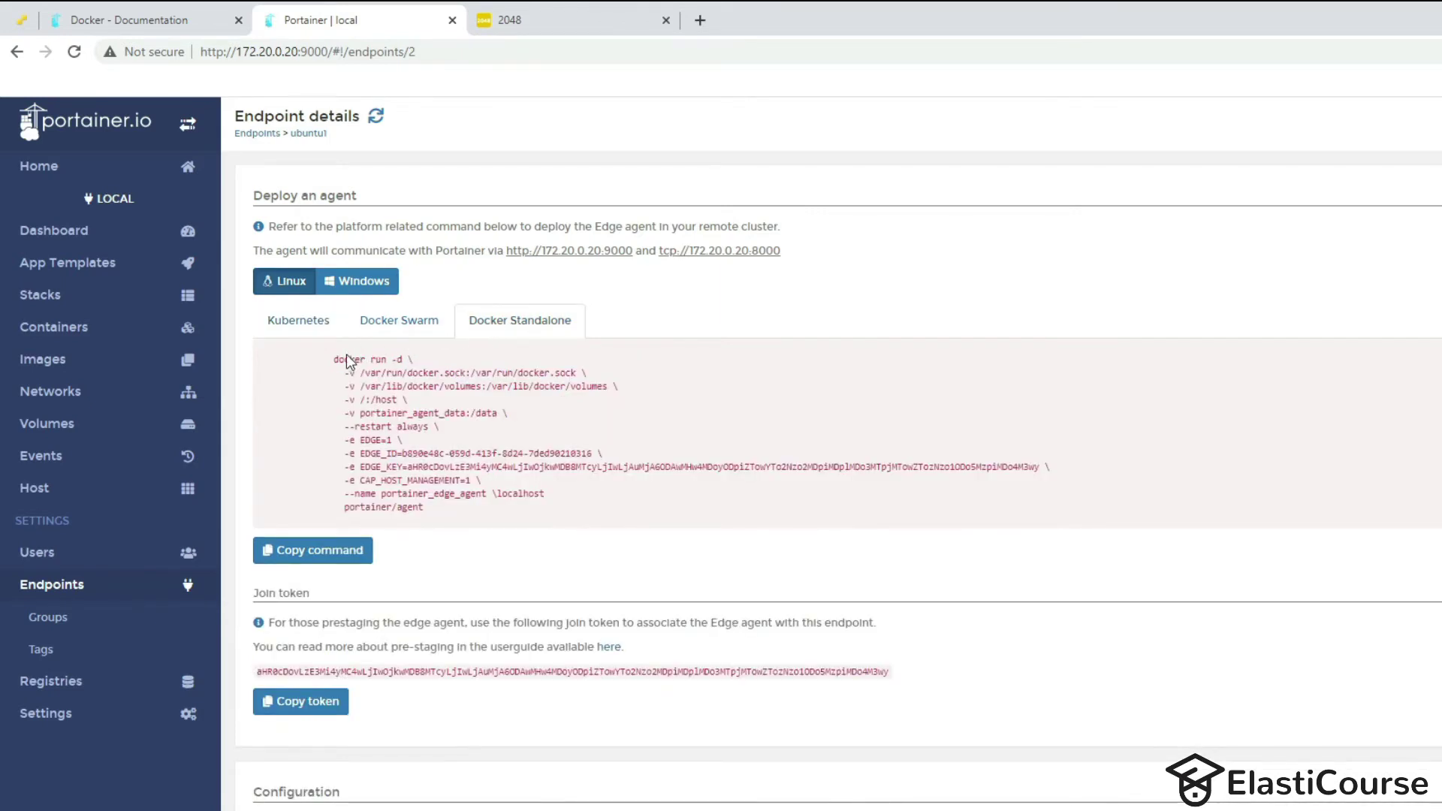
pyautogui.moveTo(336, 359); pyautogui.dragTo(378, 374)
pyautogui.click(362, 380)
pyautogui.moveTo(347, 373); pyautogui.dragTo(577, 372)
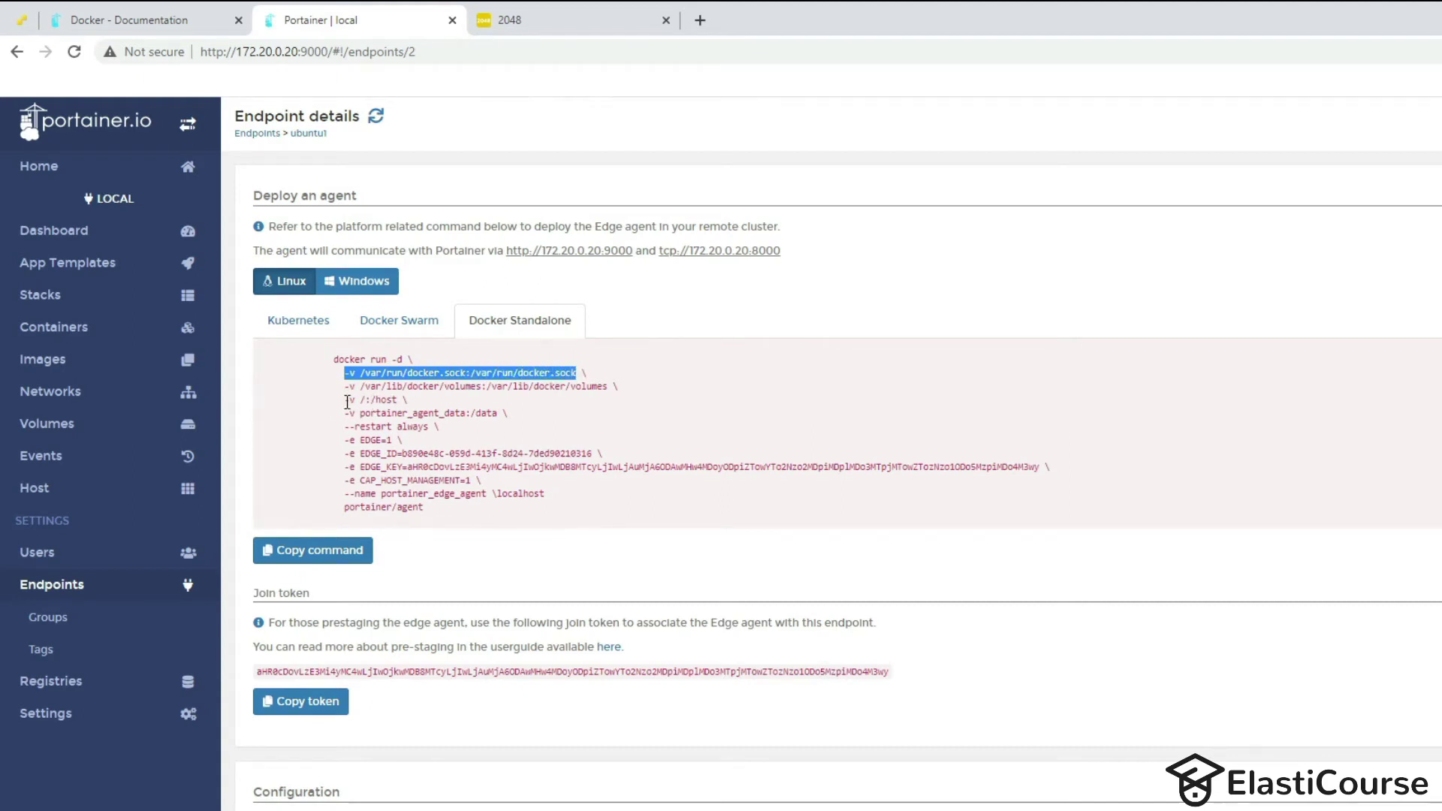
pyautogui.moveTo(367, 386); pyautogui.dragTo(492, 387)
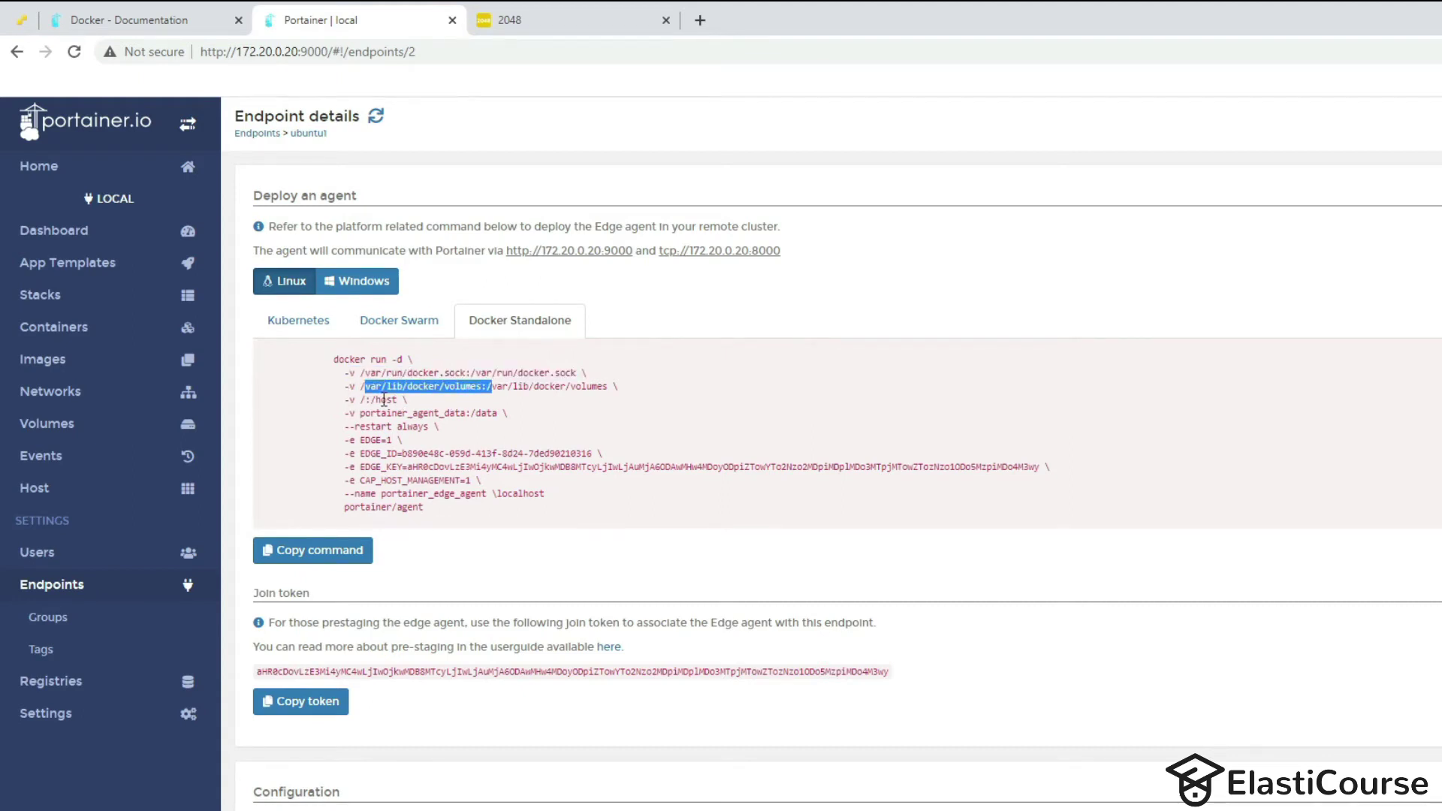
pyautogui.click(360, 401)
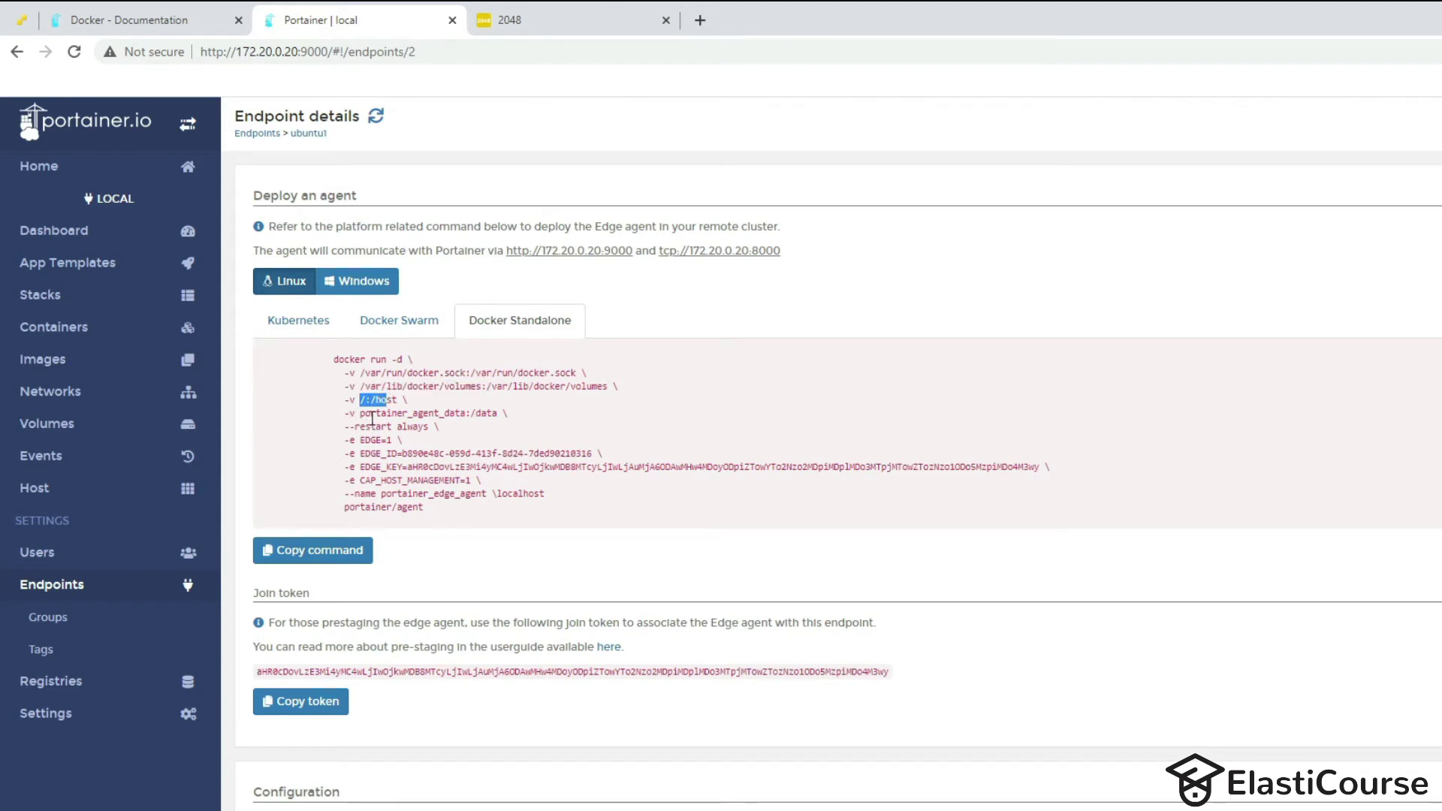
pyautogui.moveTo(375, 413); pyautogui.dragTo(452, 410)
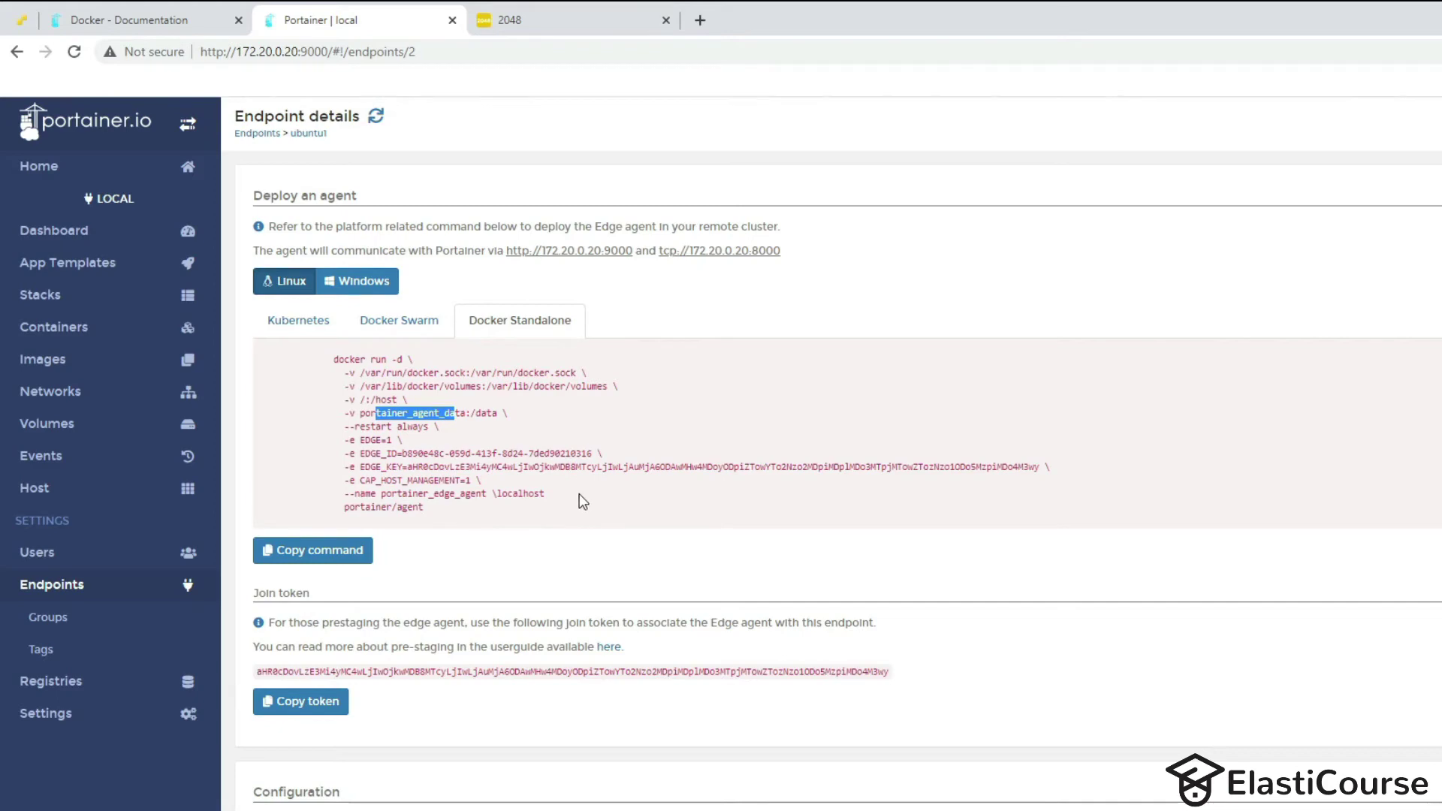
# Copy the complete Docker Standalone edge agent docker run command.
pyautogui.tripleClick(439, 514)
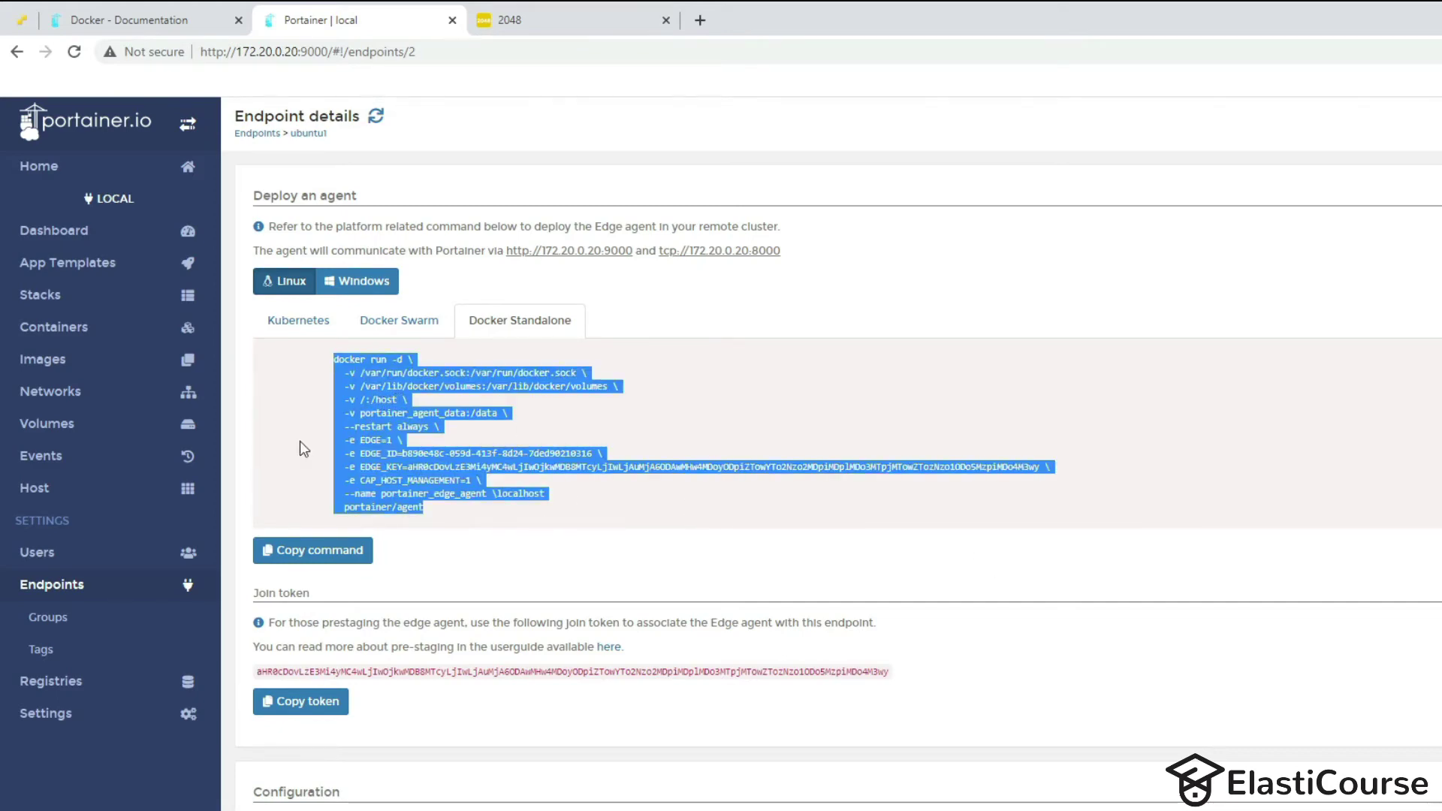
pyautogui.rightClick(364, 387)
pyautogui.click(444, 402)
# Paste the agent command into a new Notepad++ tab, delete the stray 'localhost' on line 11, and copy it.
pyautogui.hotkey('alt', 'Tab')
pyautogui.hotkey('ctrl', 'v')
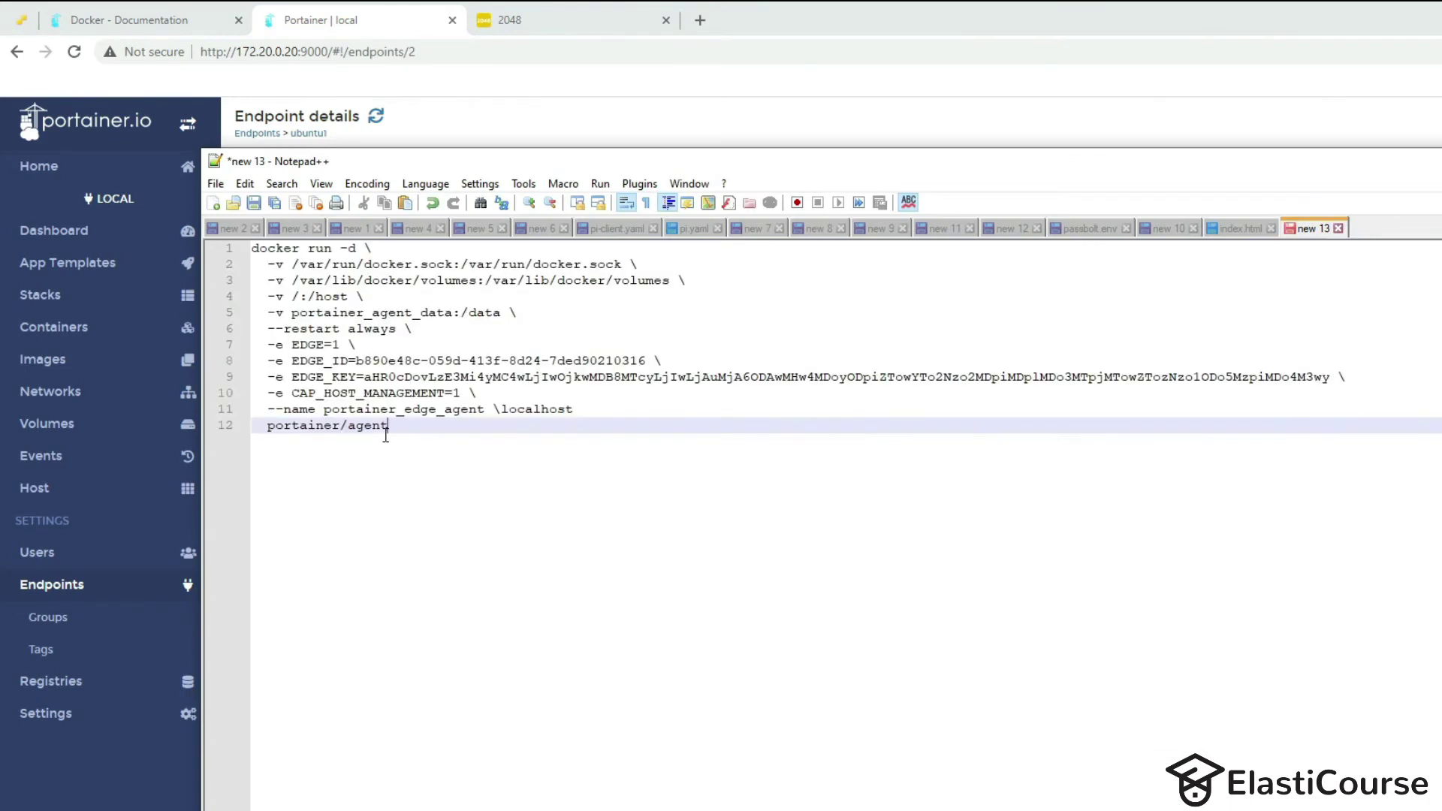
pyautogui.hotkey('ctrl', 'n')
pyautogui.hotkey('ctrl', 'v')
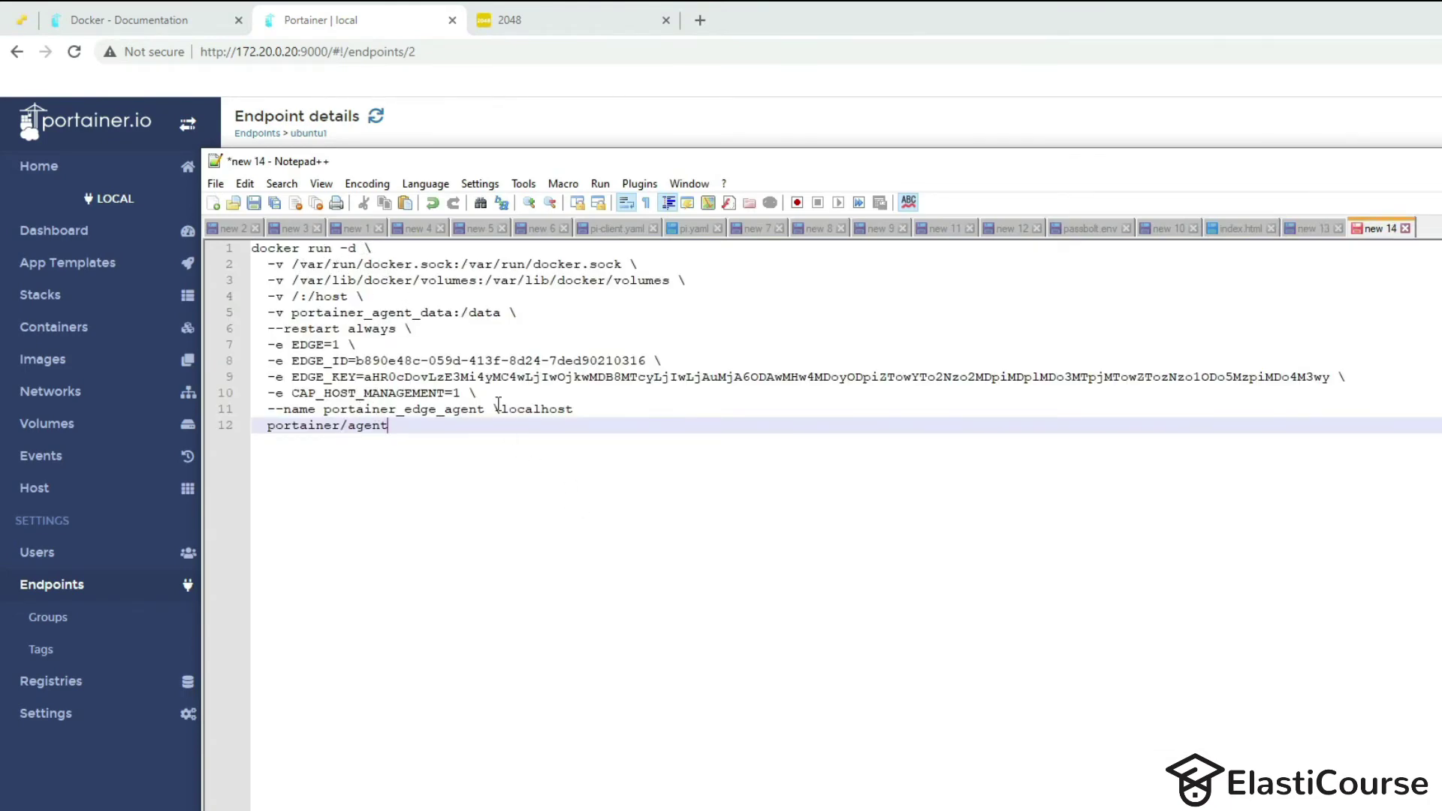
pyautogui.moveTo(498, 408); pyautogui.dragTo(577, 406)
pyautogui.press('BackSpace')
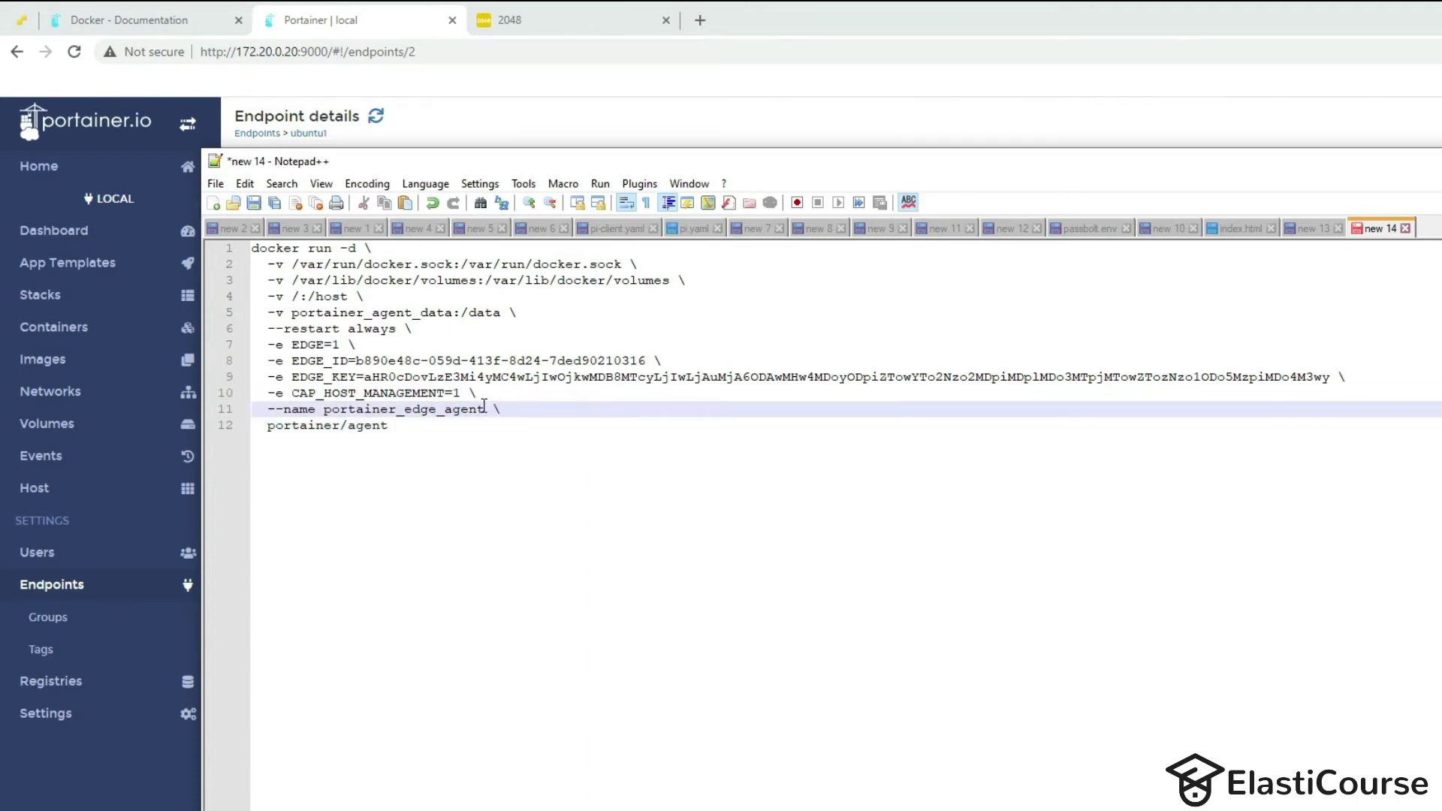
pyautogui.moveTo(389, 426); pyautogui.dragTo(246, 240)
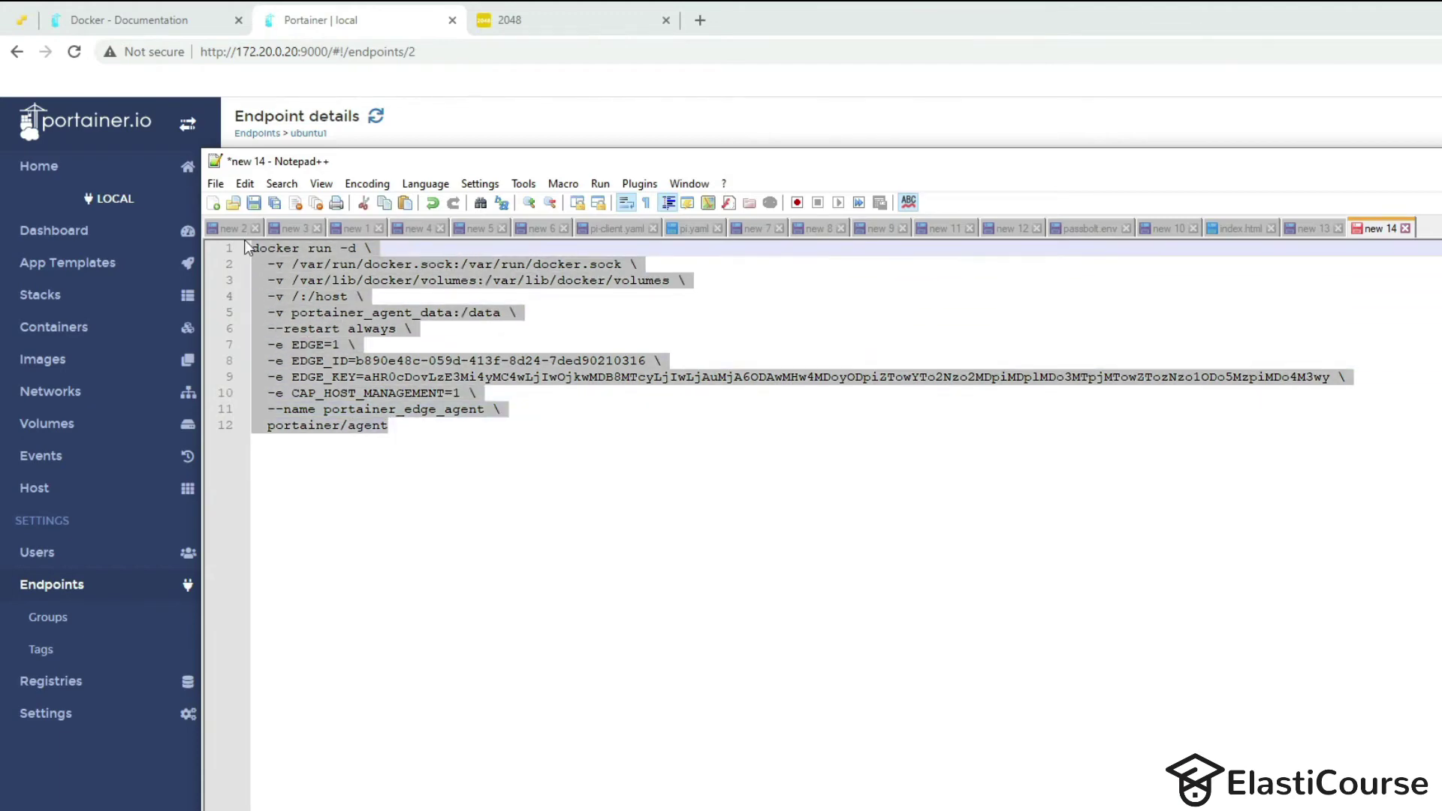
pyautogui.hotkey('alt', 'Tab')
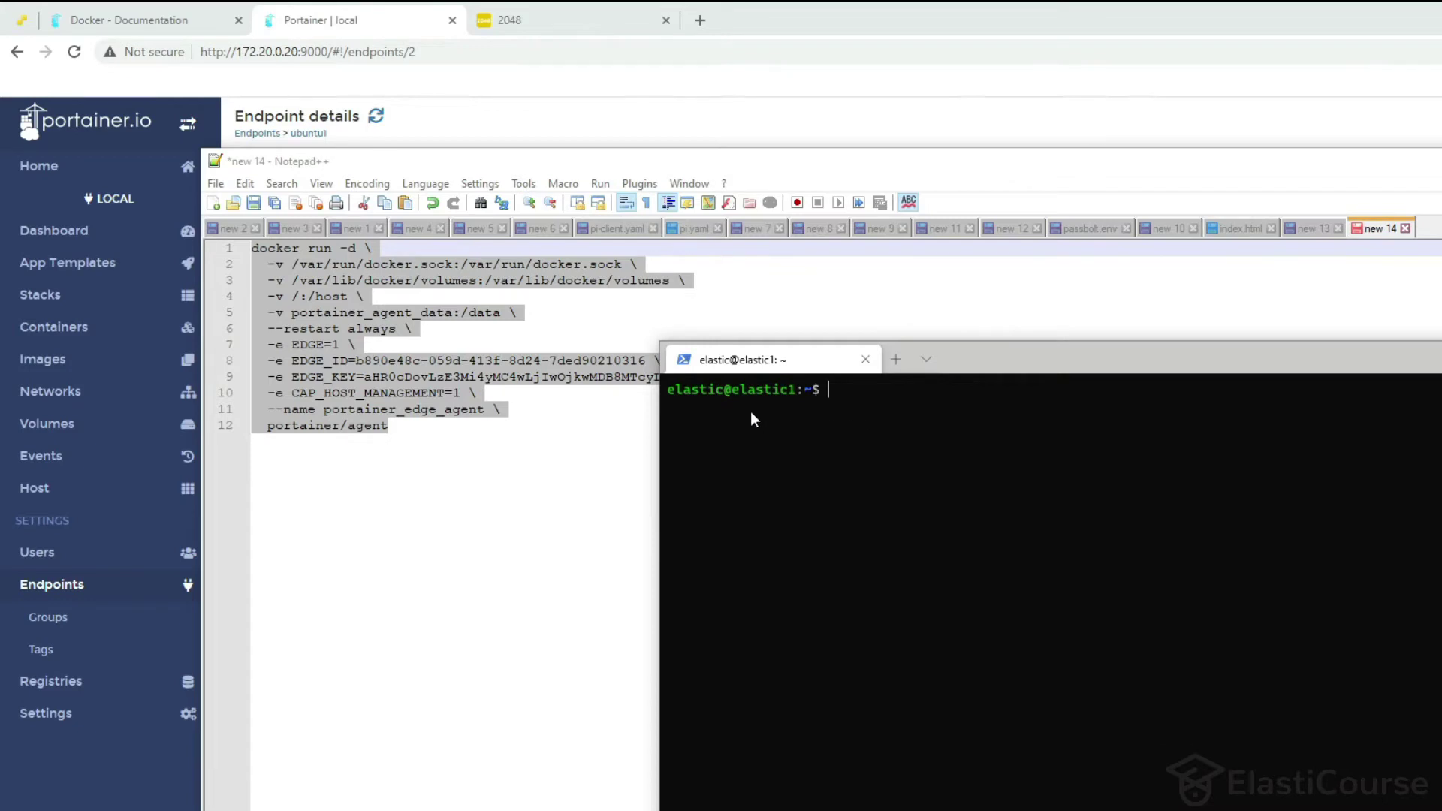
# Run the pasted edge agent command on the host, verify it with docker ps, and return to Portainer home.
pyautogui.rightClick(865, 426)
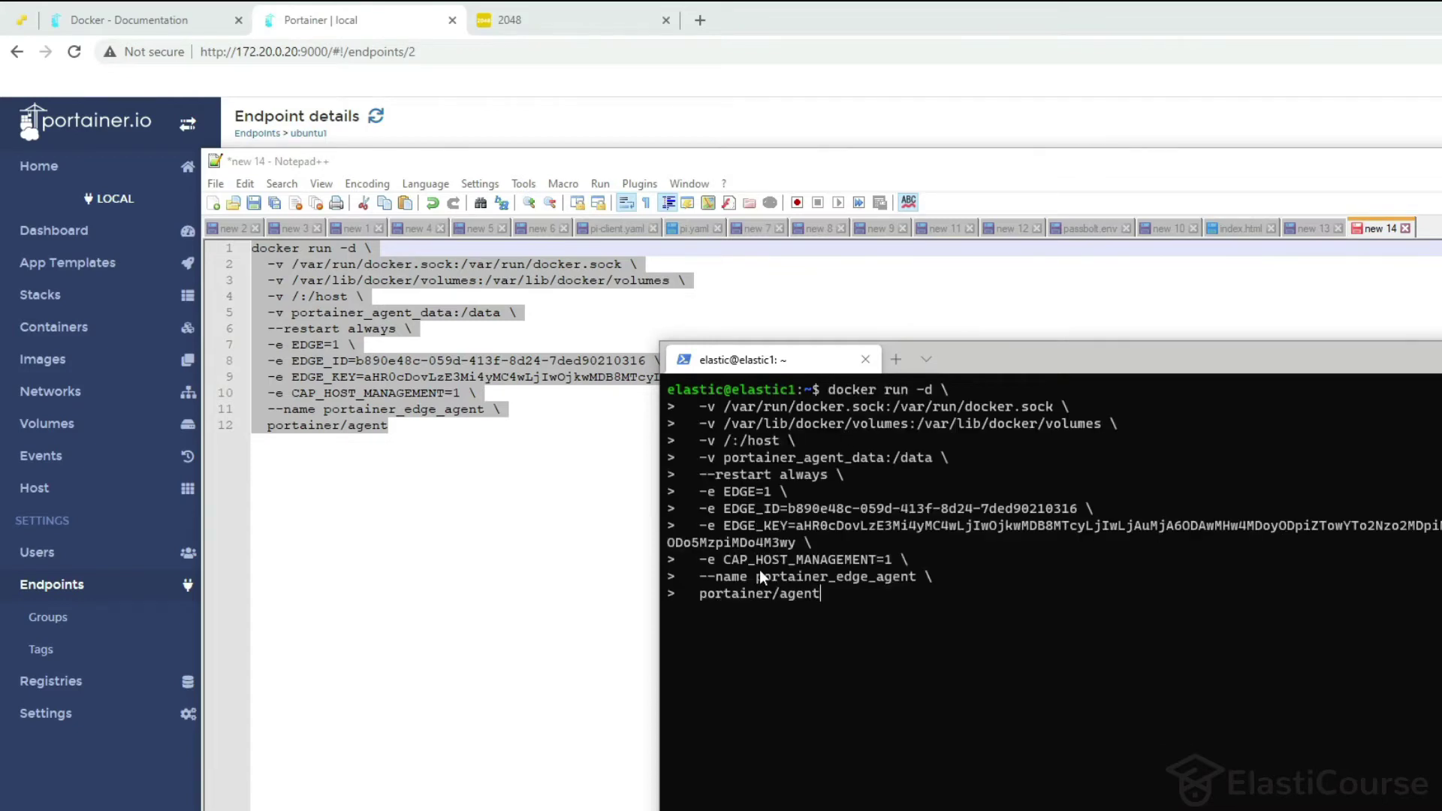
pyautogui.press('Return')
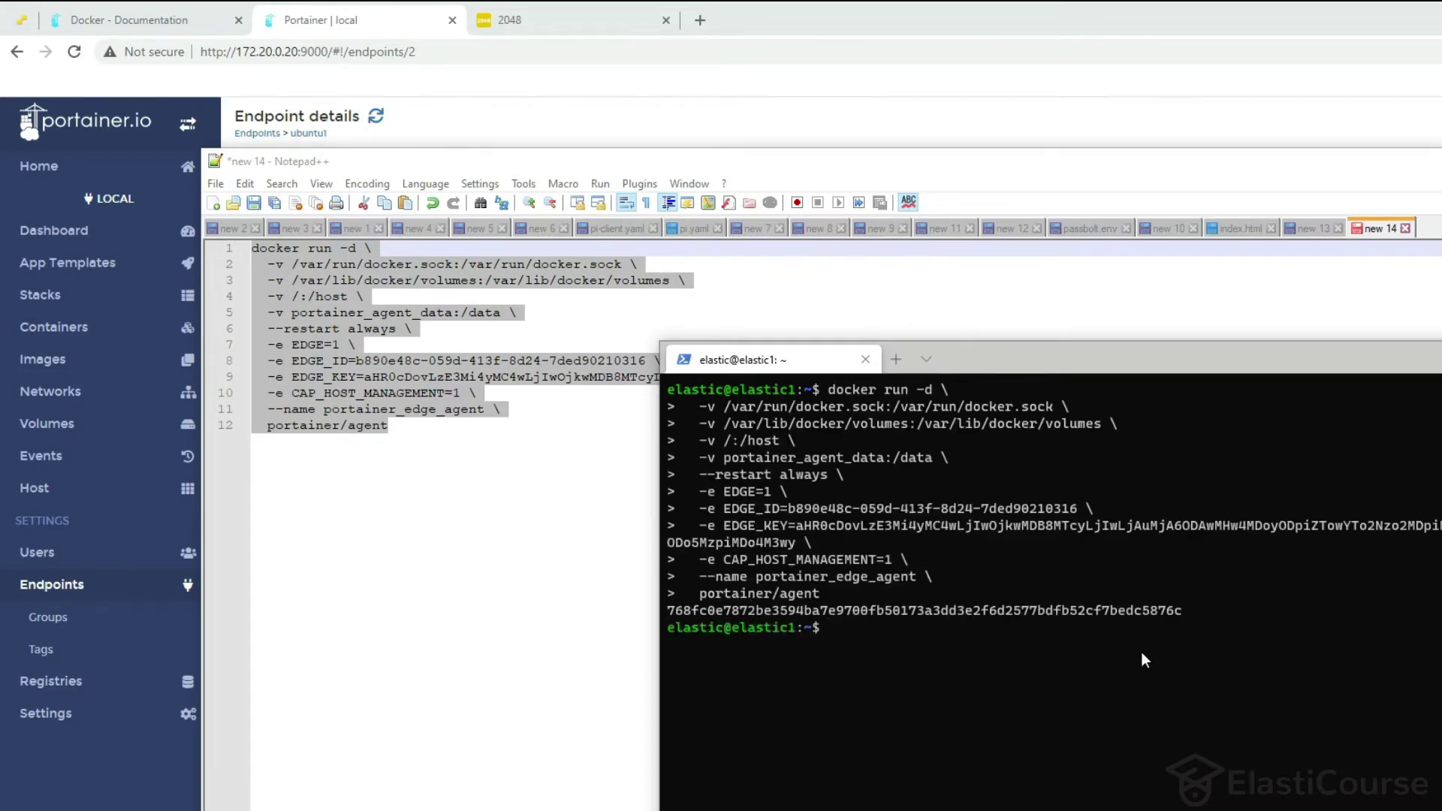
pyautogui.write('docker ps')
pyautogui.press('Return')
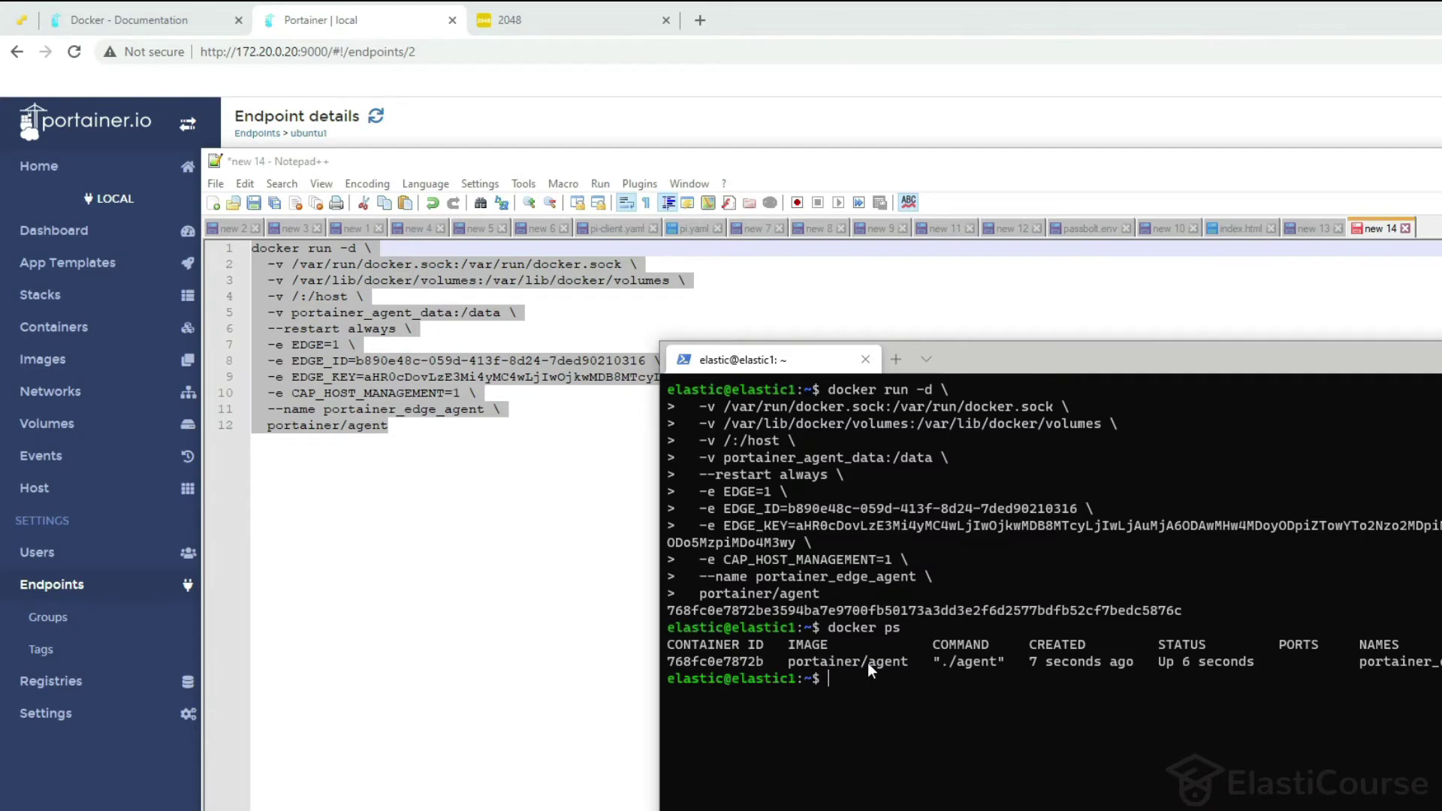
pyautogui.click(651, 89)
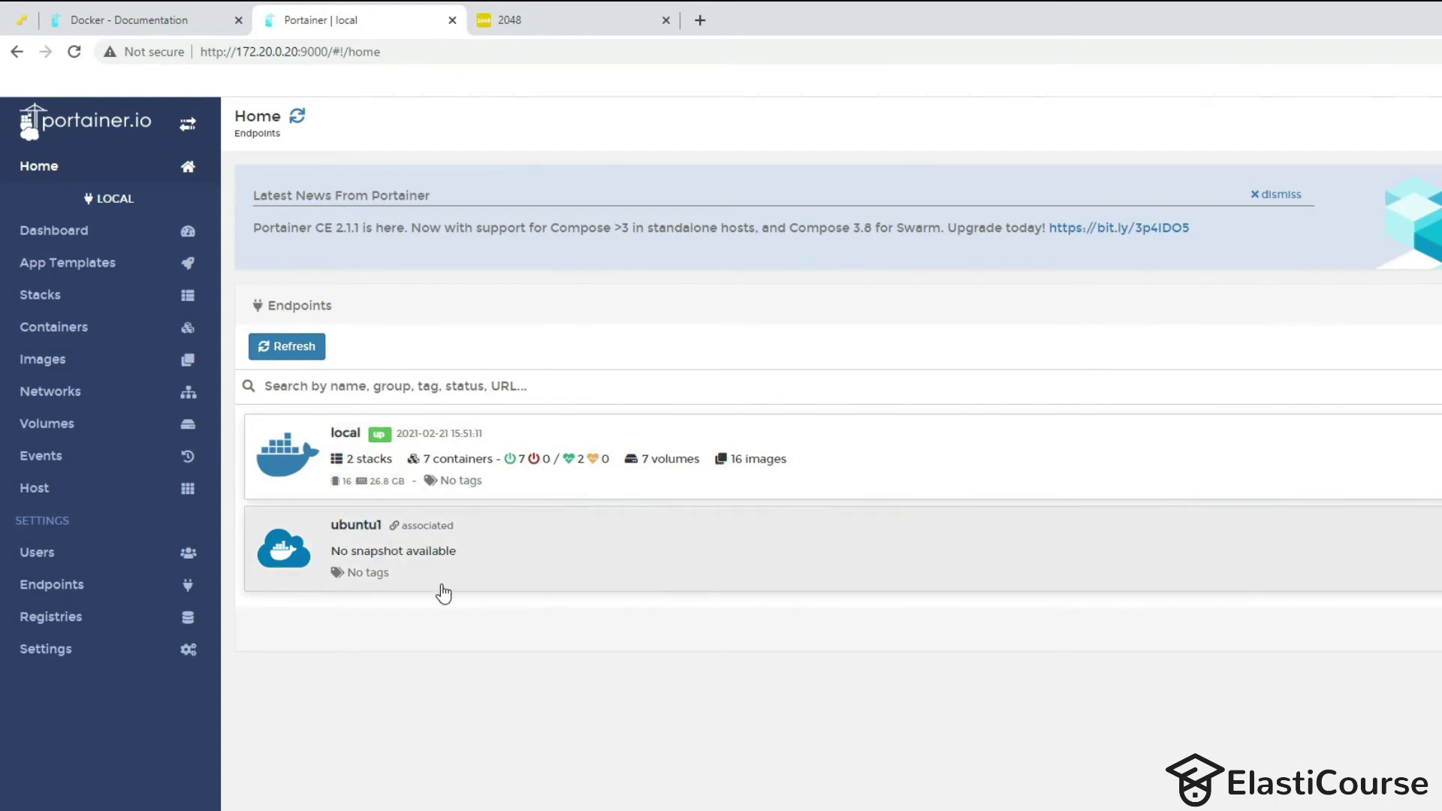
# Refresh the endpoints until ubuntu1 connects, then open ubuntu1's container list showing portainer_edge_agent.
pyautogui.click(296, 346)
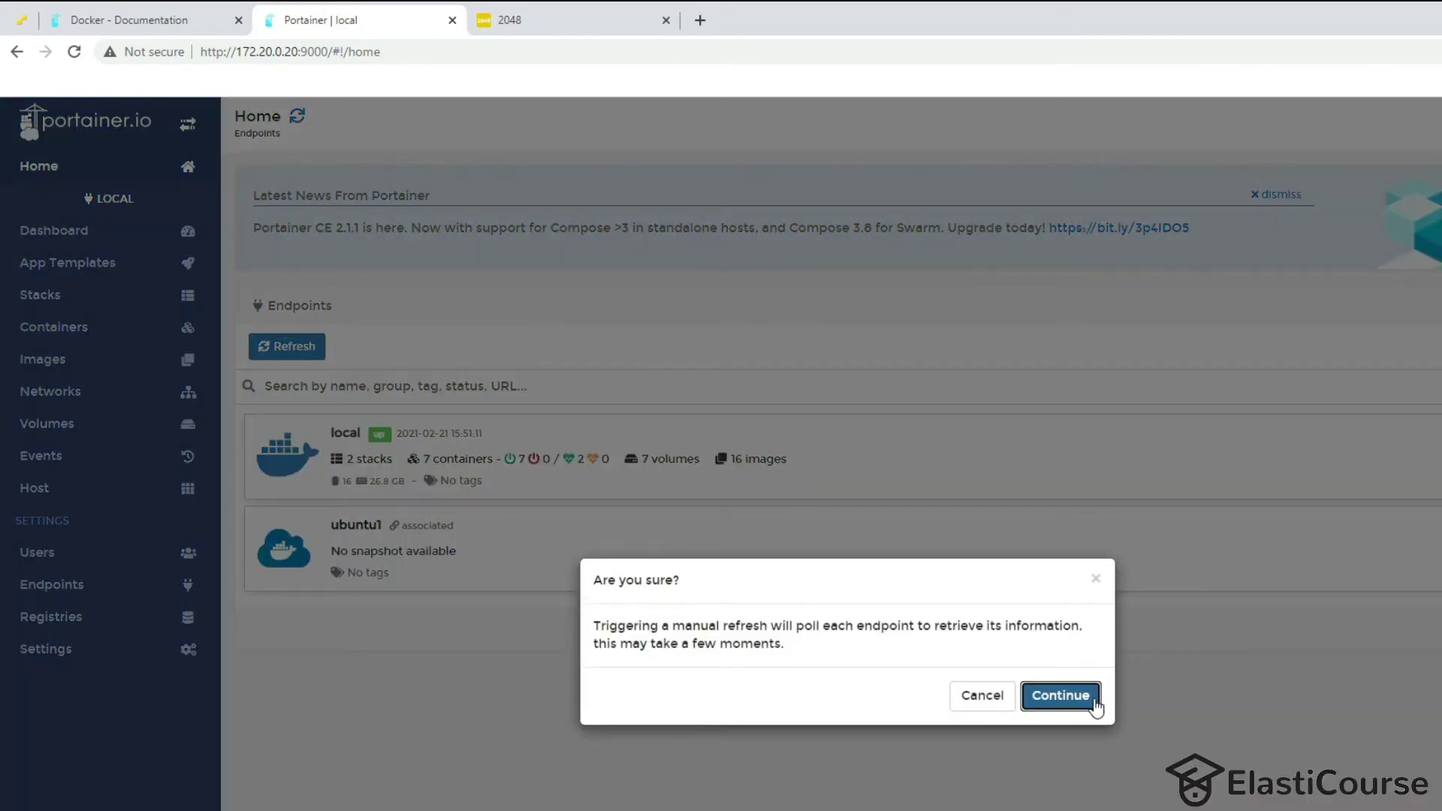
pyautogui.click(1081, 695)
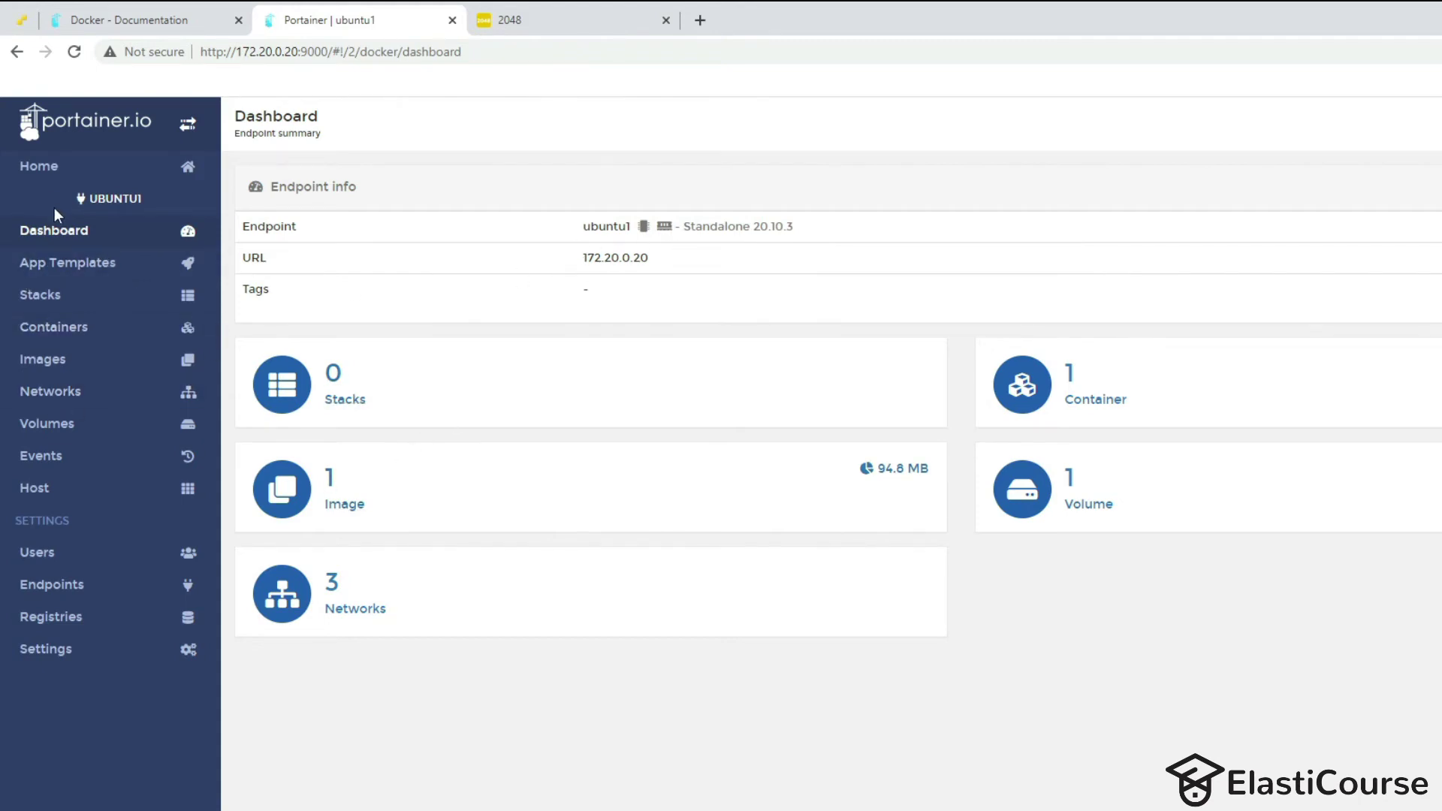
pyautogui.click(71, 587)
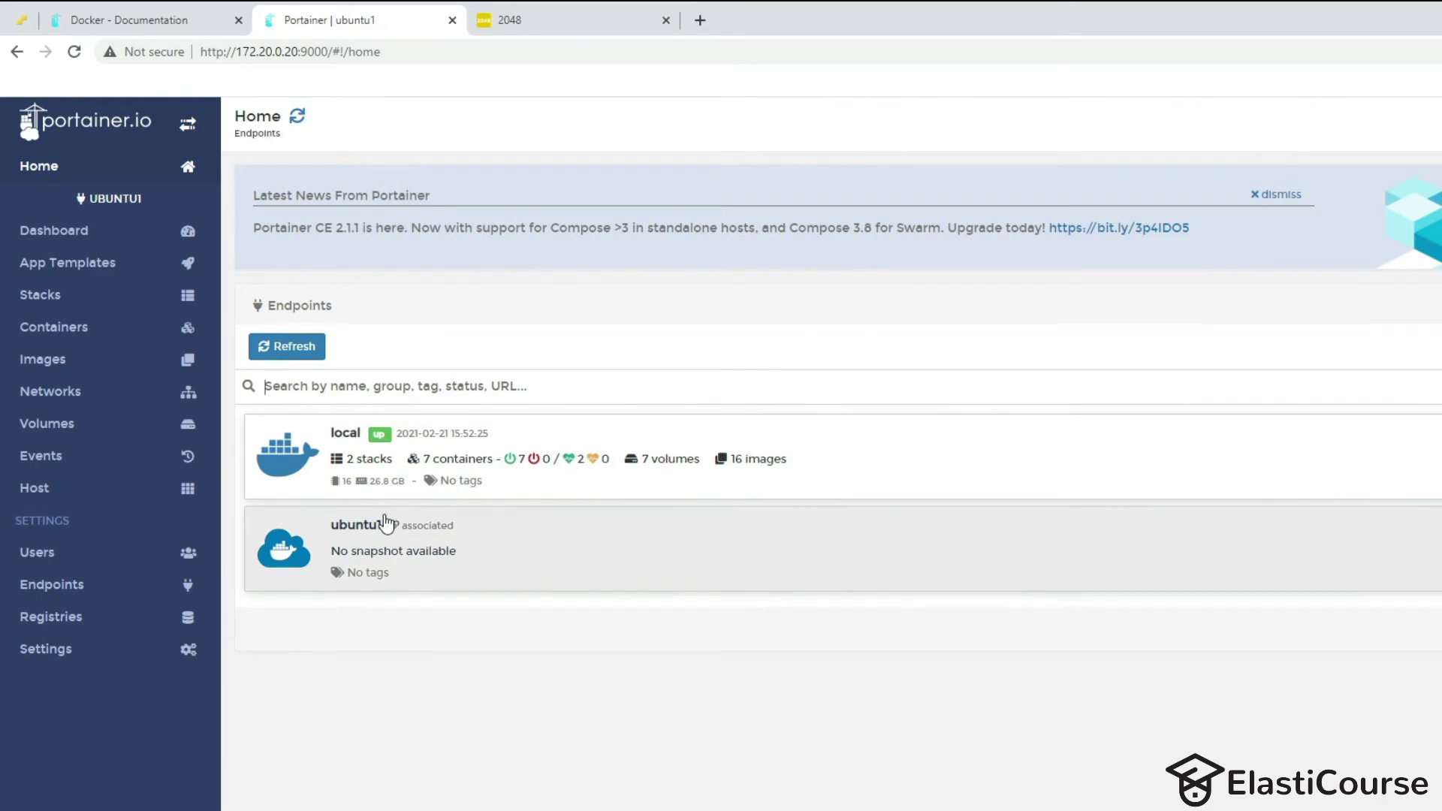
pyautogui.click(418, 545)
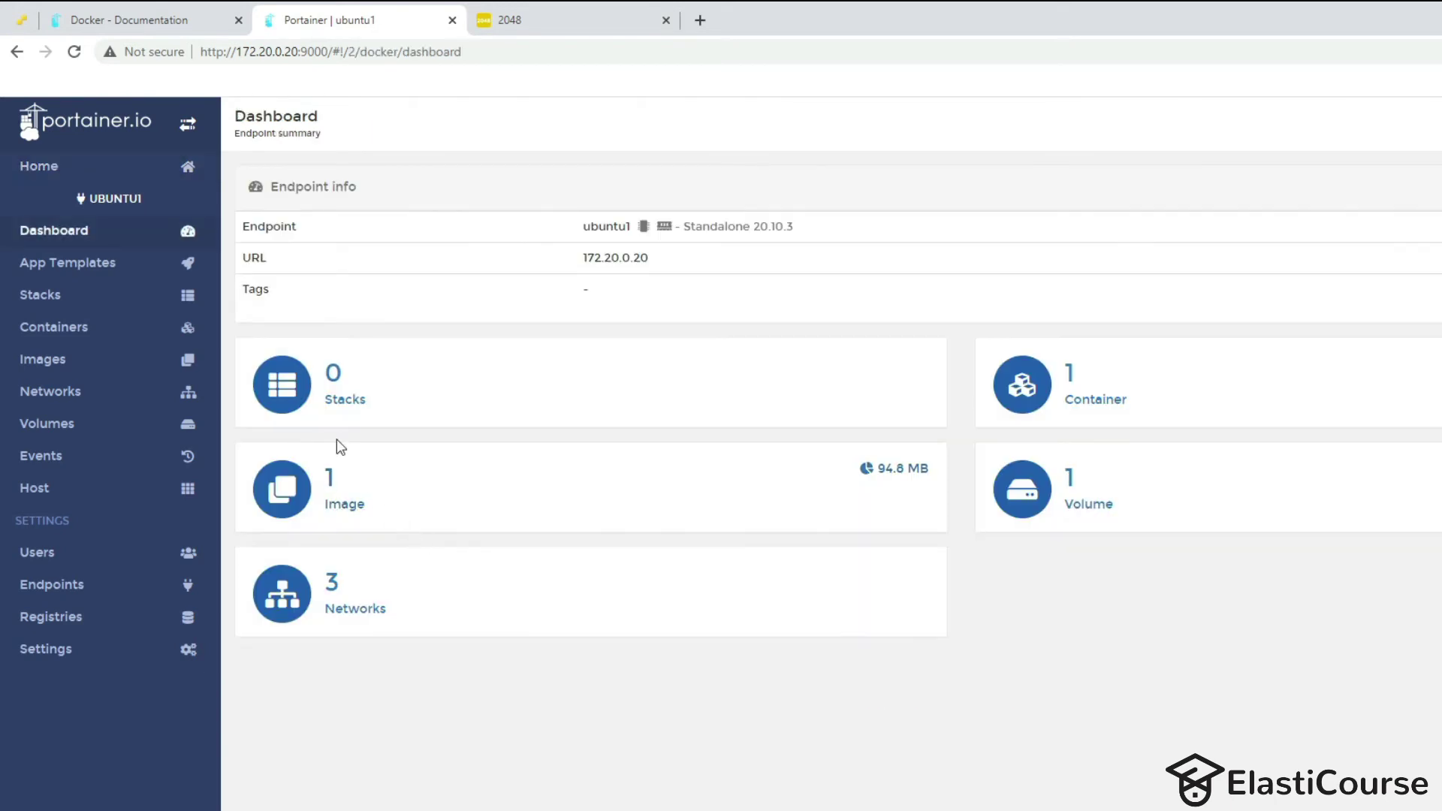
pyautogui.click(1074, 400)
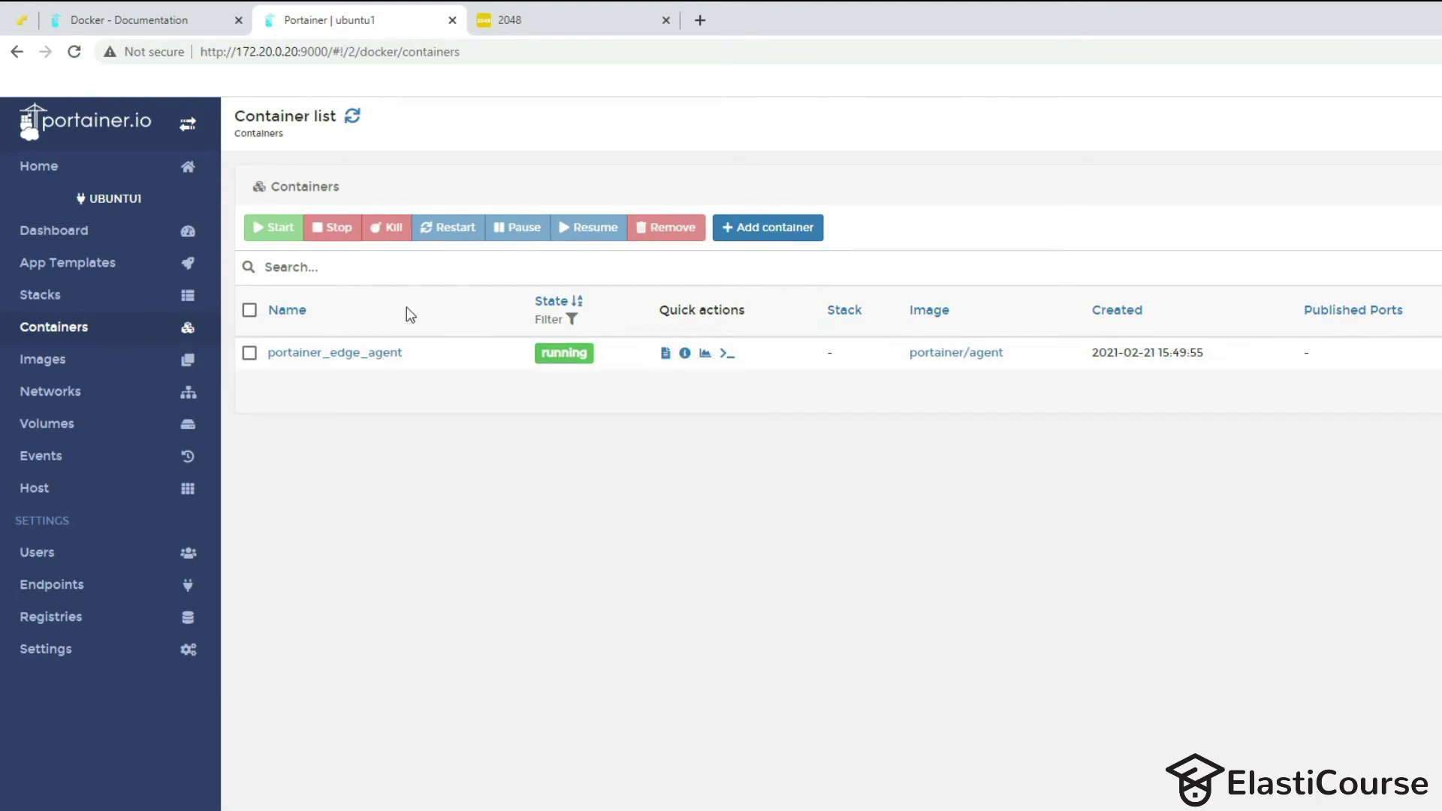
# Deploy a container named nginx from the Nginx app template, mapping host ports 80 and 443.
pyautogui.click(103, 270)
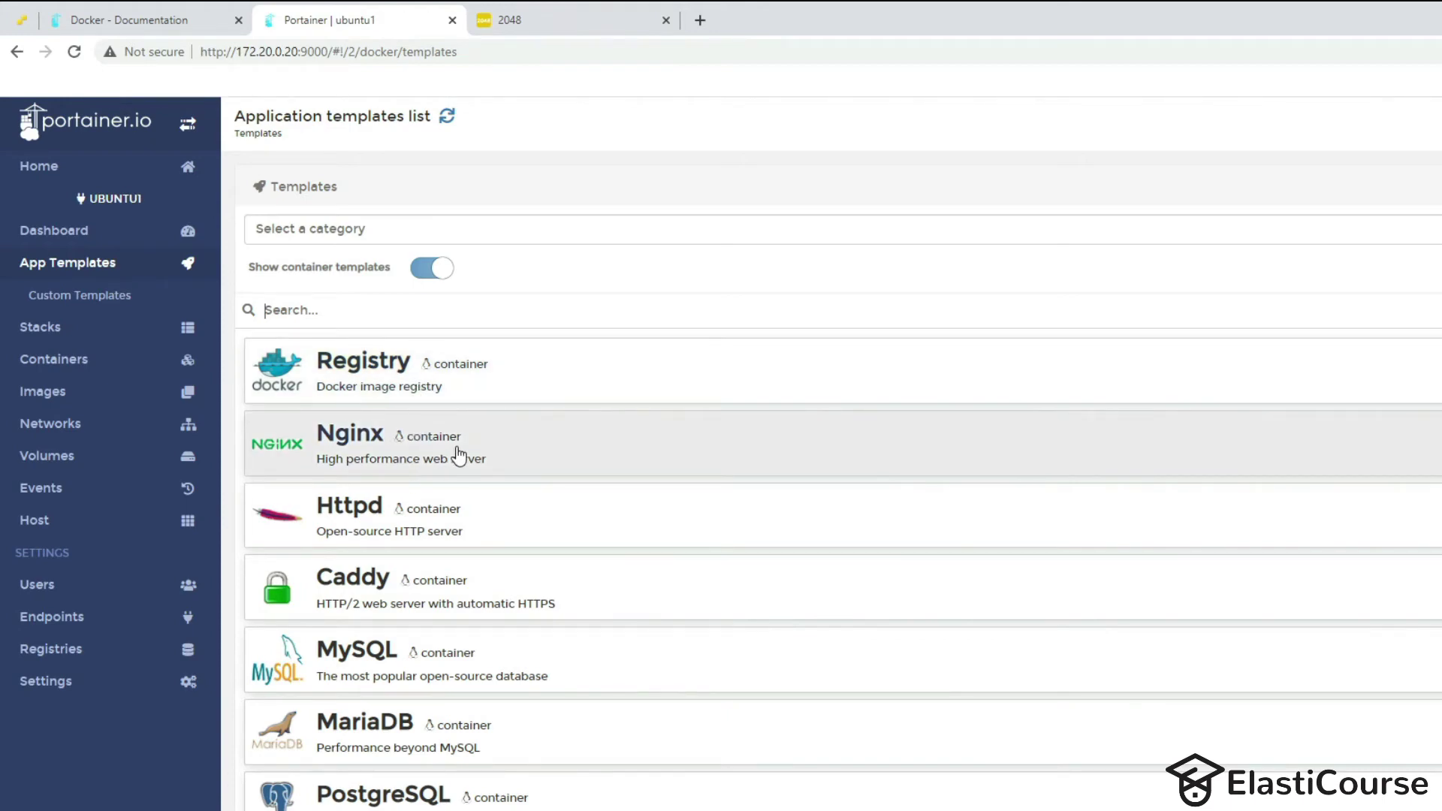
pyautogui.click(459, 455)
pyautogui.click(615, 285)
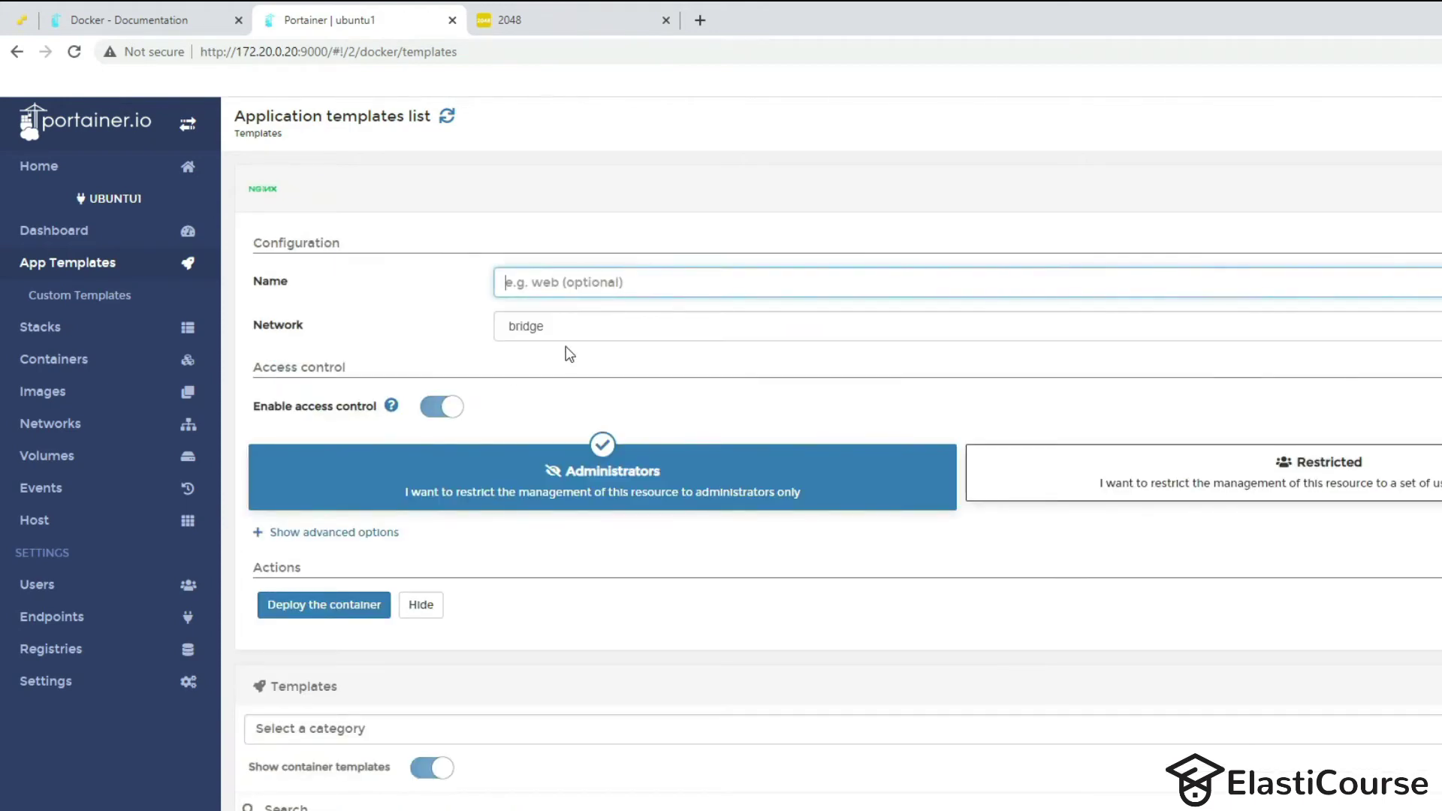
pyautogui.write('nginx')
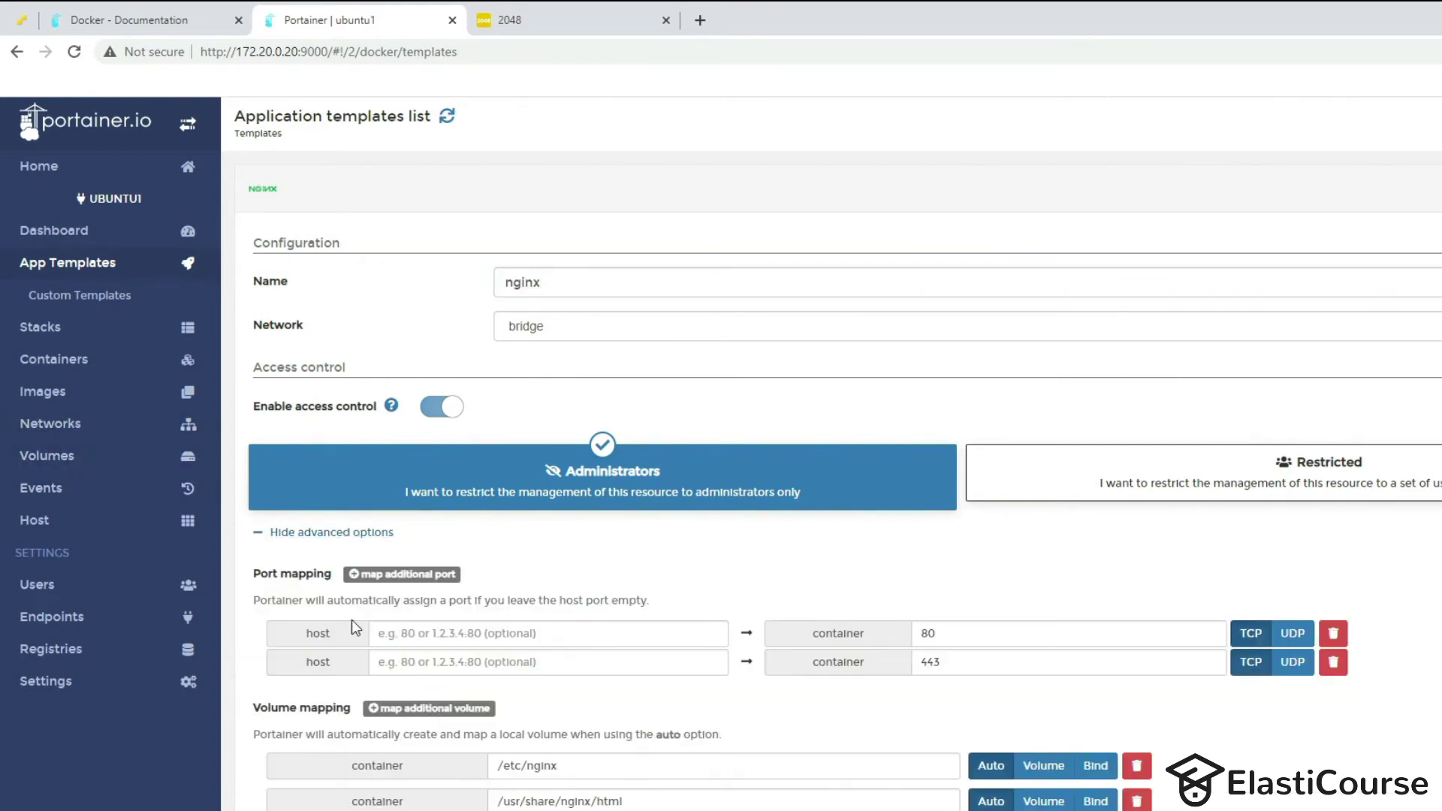
pyautogui.click(604, 640)
pyautogui.write('80')
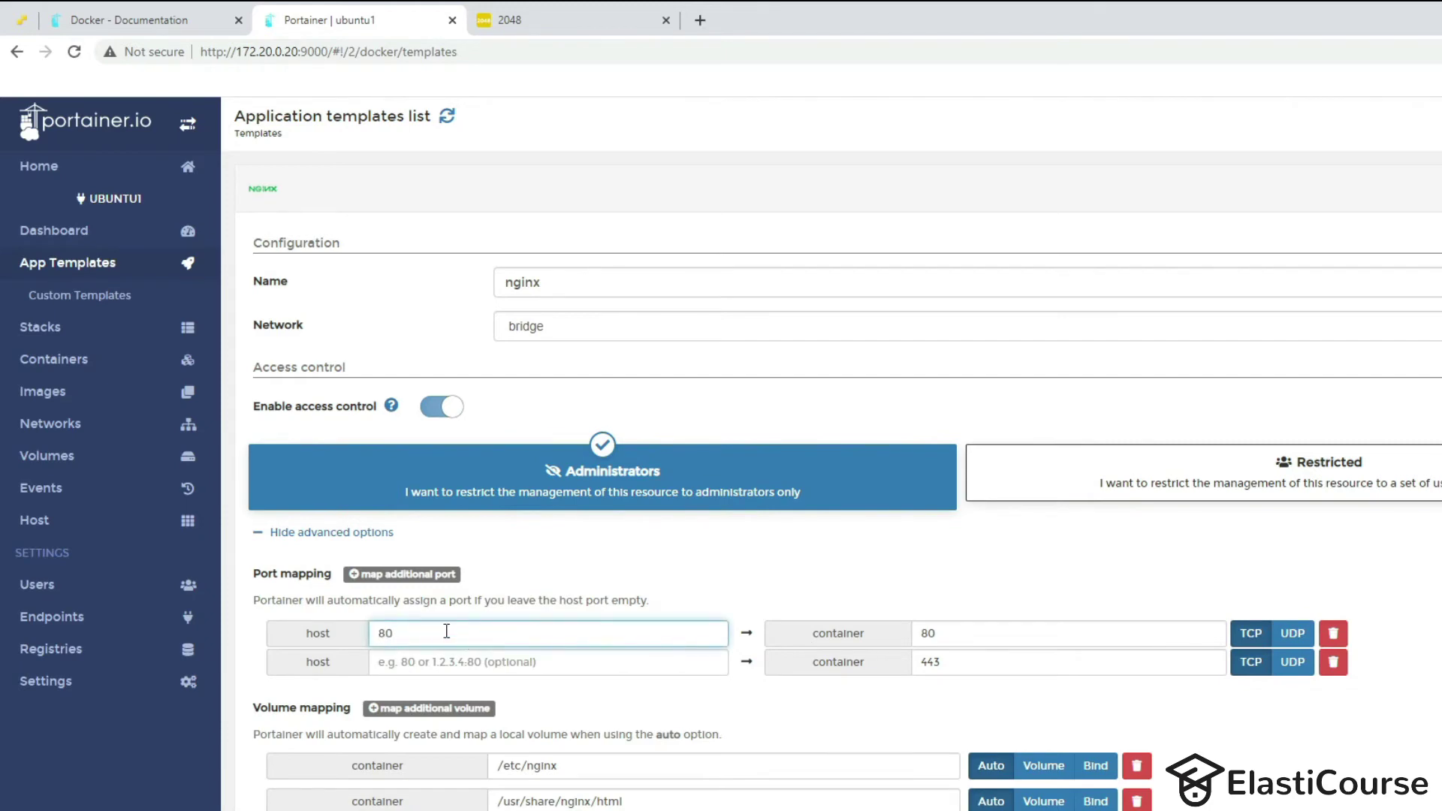
pyautogui.click(411, 652)
pyautogui.write('443')
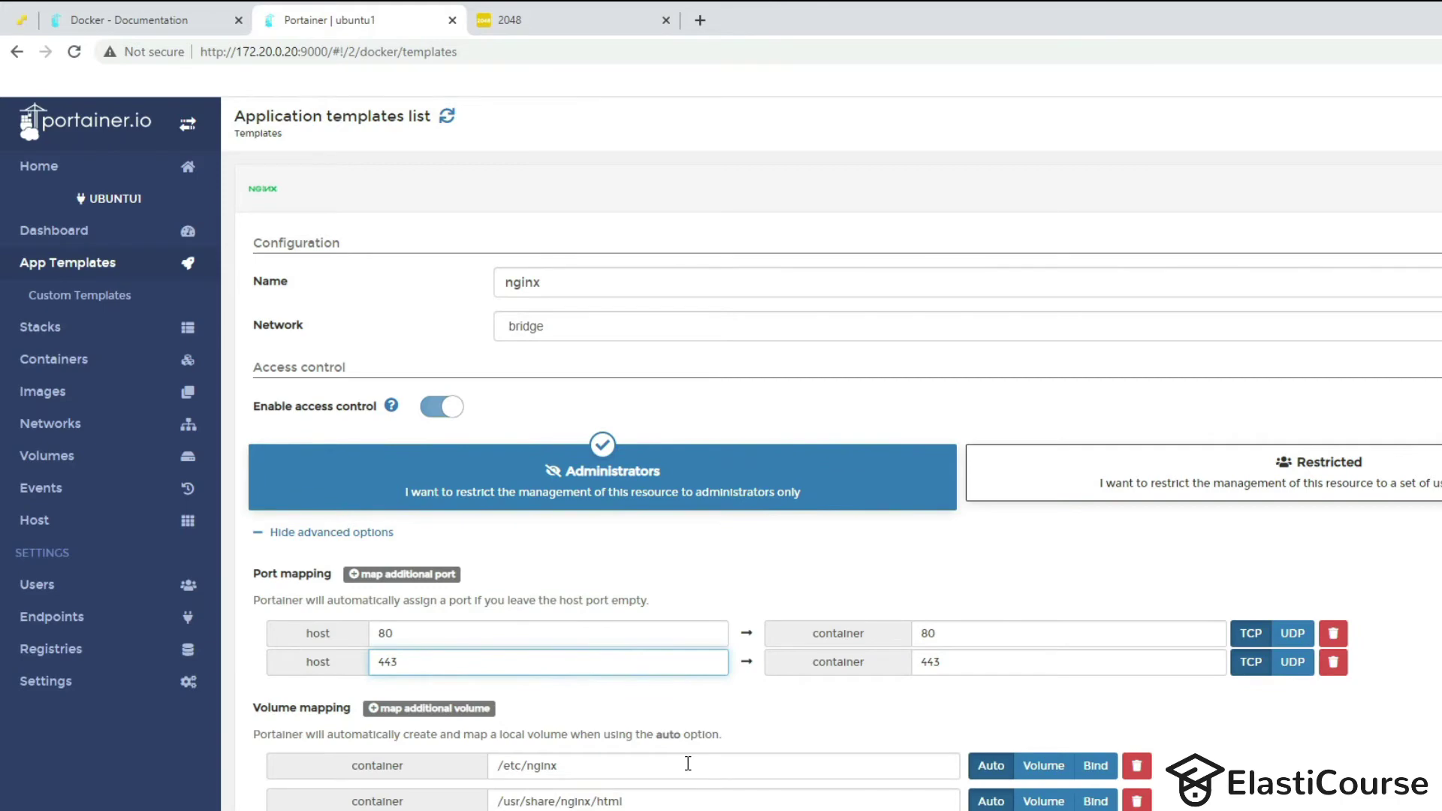
pyautogui.scroll(-2, 747, 708)
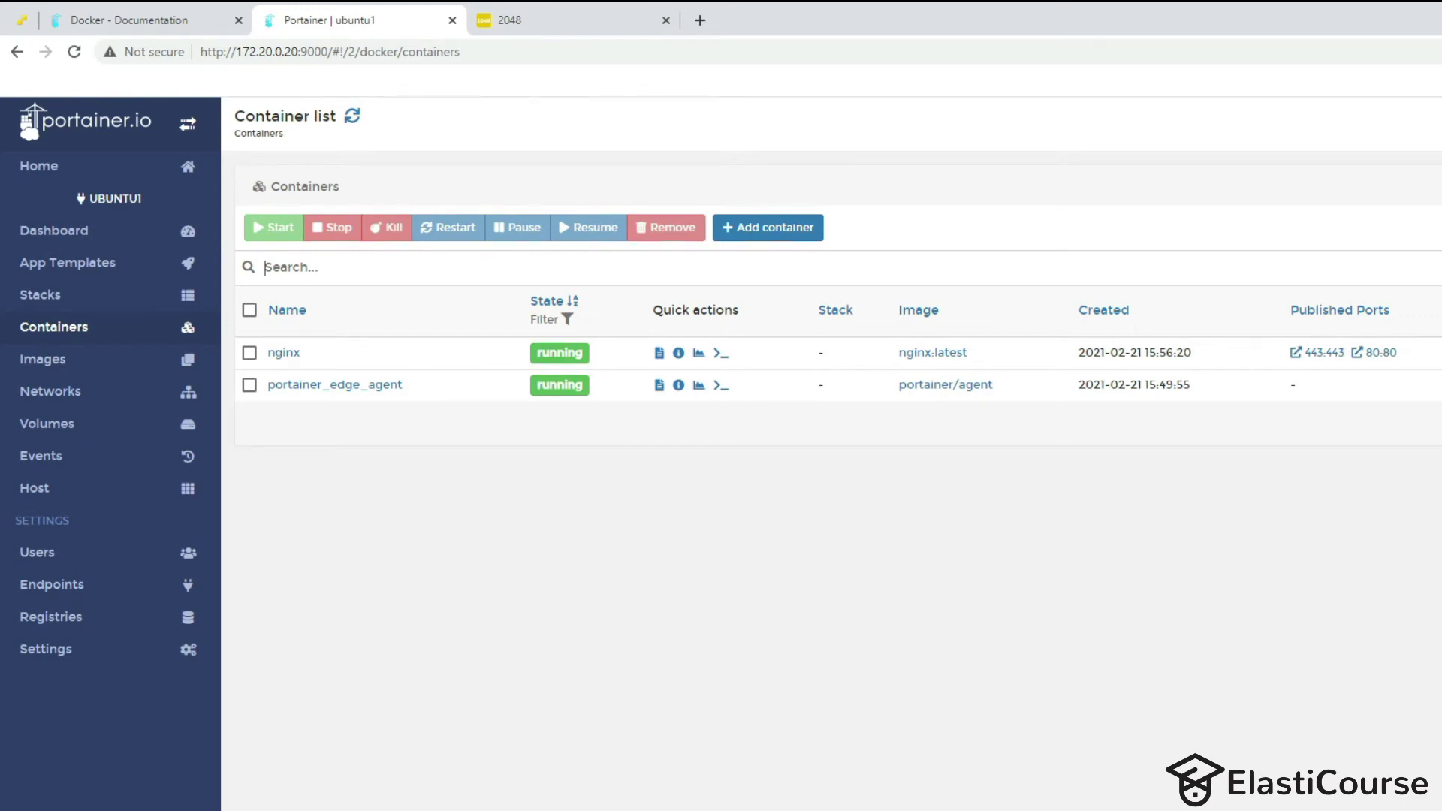
# Run docker ps in the SSH terminal and copy the nginx:latest image name from the output.
pyautogui.hotkey('alt', 'Tab')
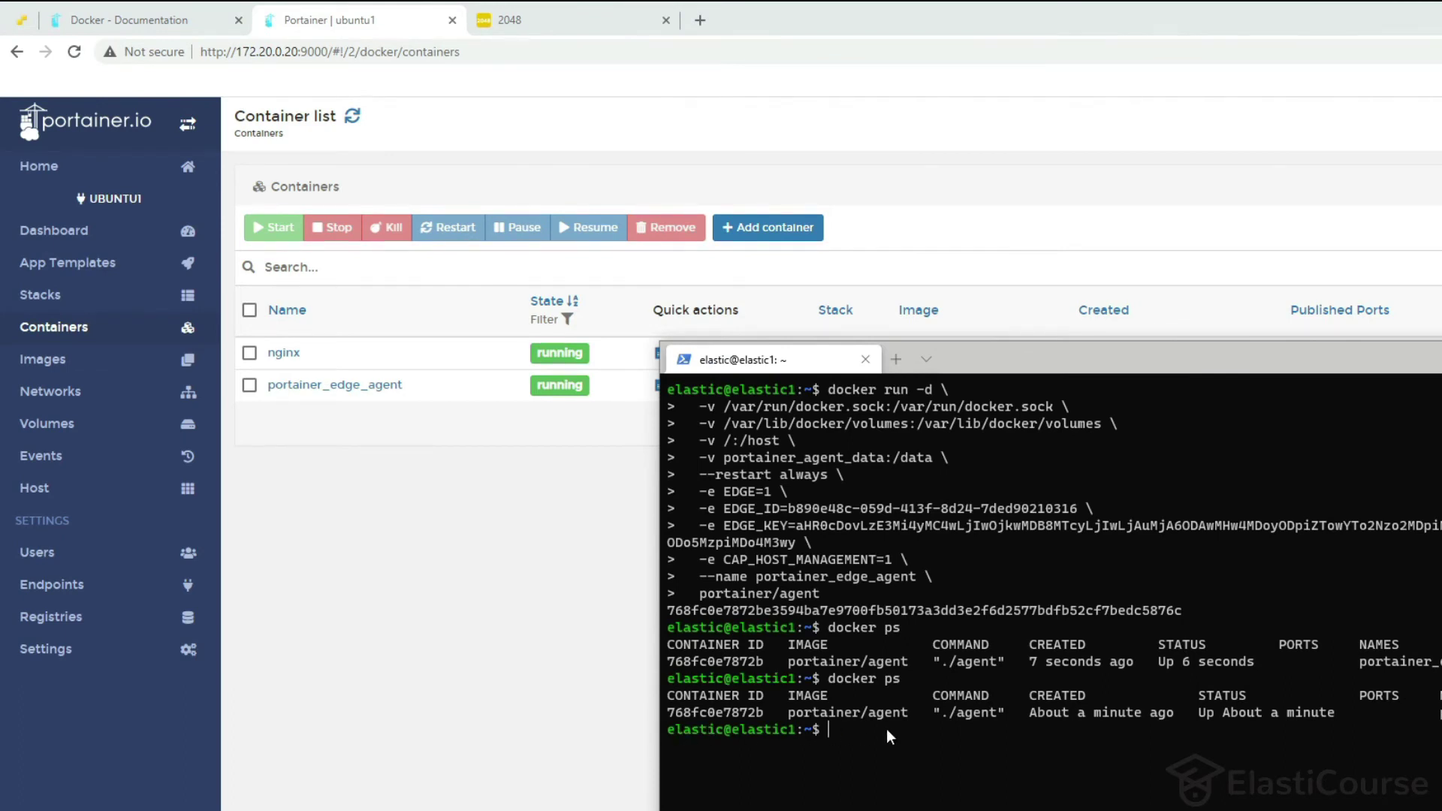
pyautogui.write('docker ps')
pyautogui.press('Return')
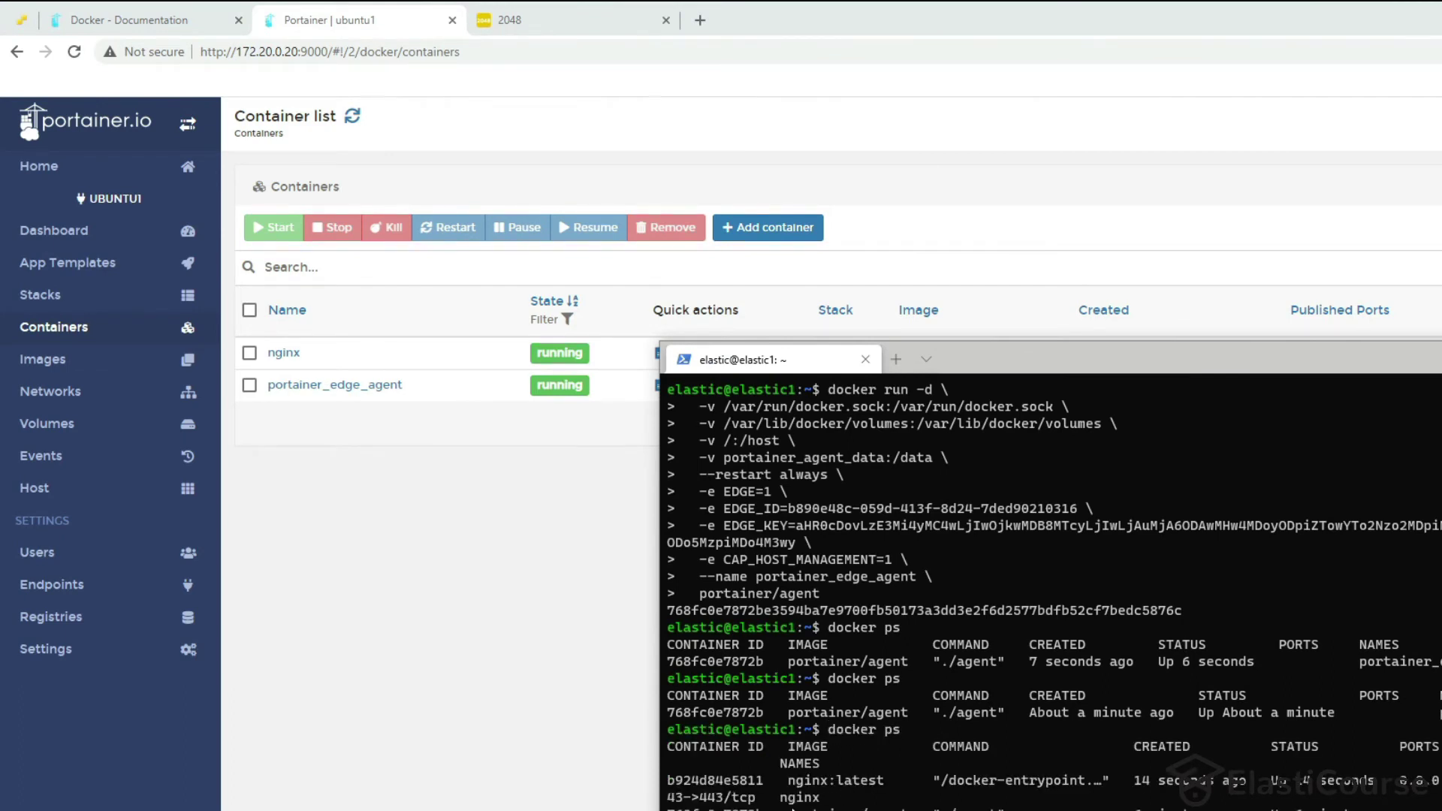
pyautogui.moveTo(788, 781); pyautogui.dragTo(887, 783)
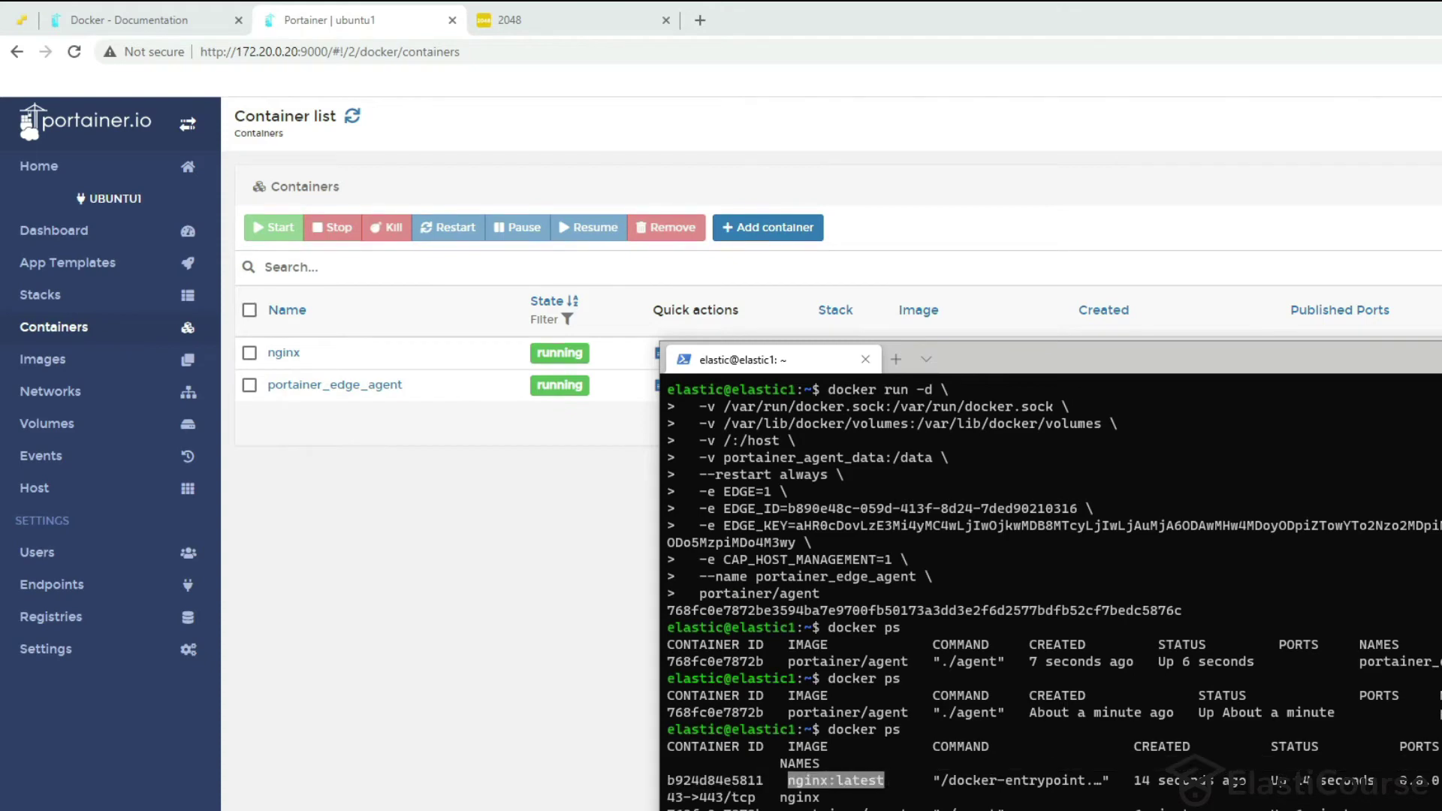
pyautogui.hotkey('ctrl', 'c')
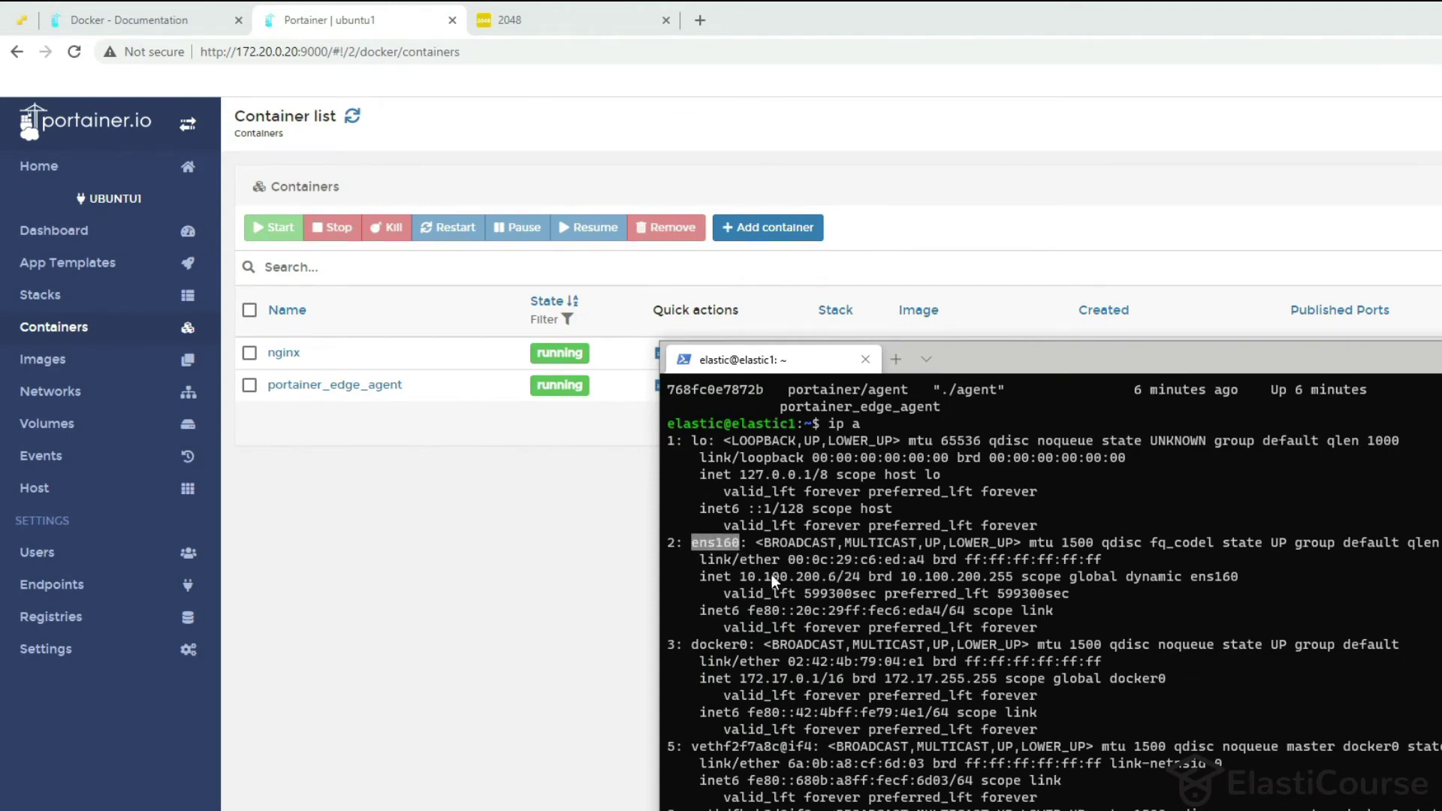
# Copy the host's IP address 10.100.200.6 from ip a and paste it into a new Chrome tab.
pyautogui.moveTo(748, 576); pyautogui.dragTo(835, 578)
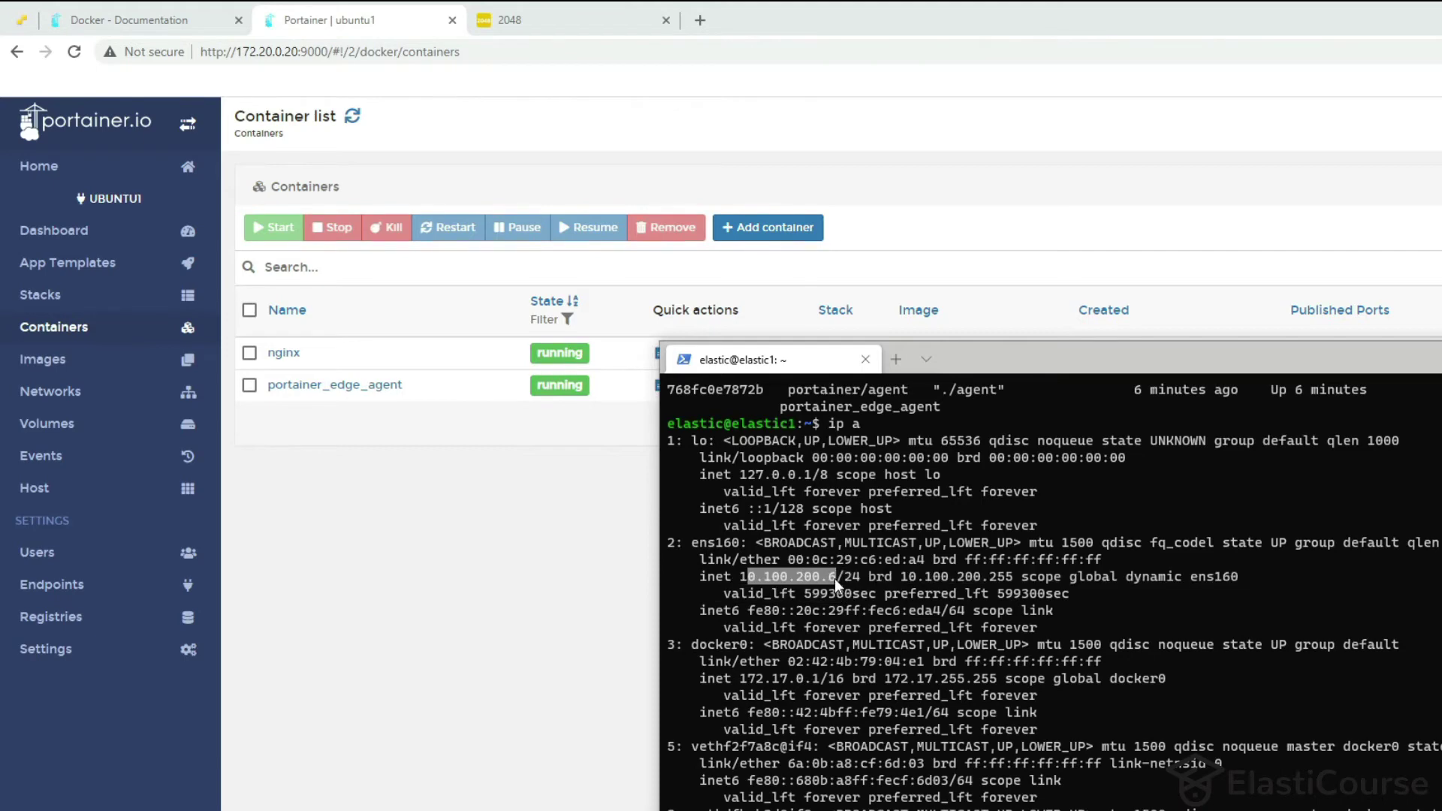
pyautogui.click(747, 571)
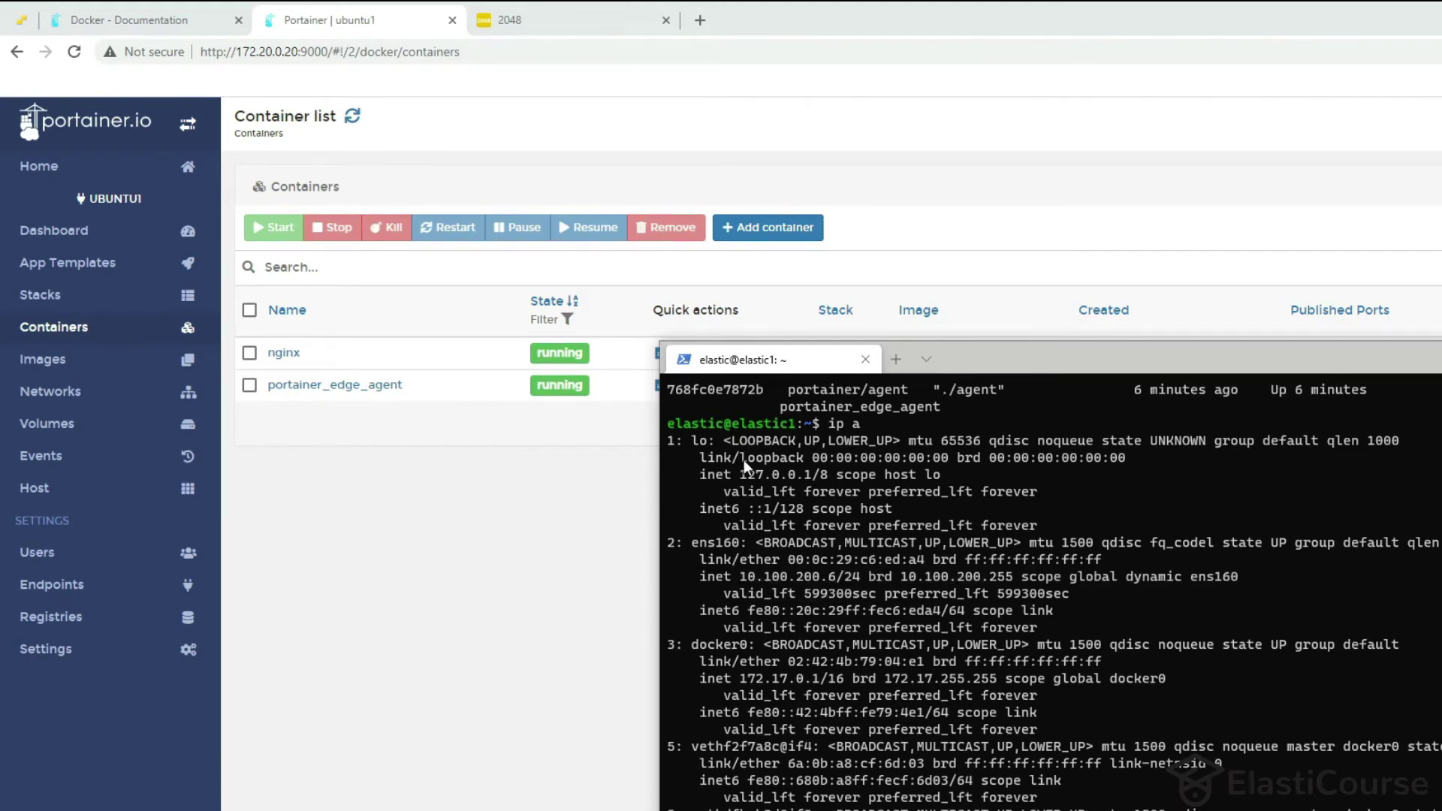
pyautogui.click(700, 20)
pyautogui.hotkey('ctrl', 'v')
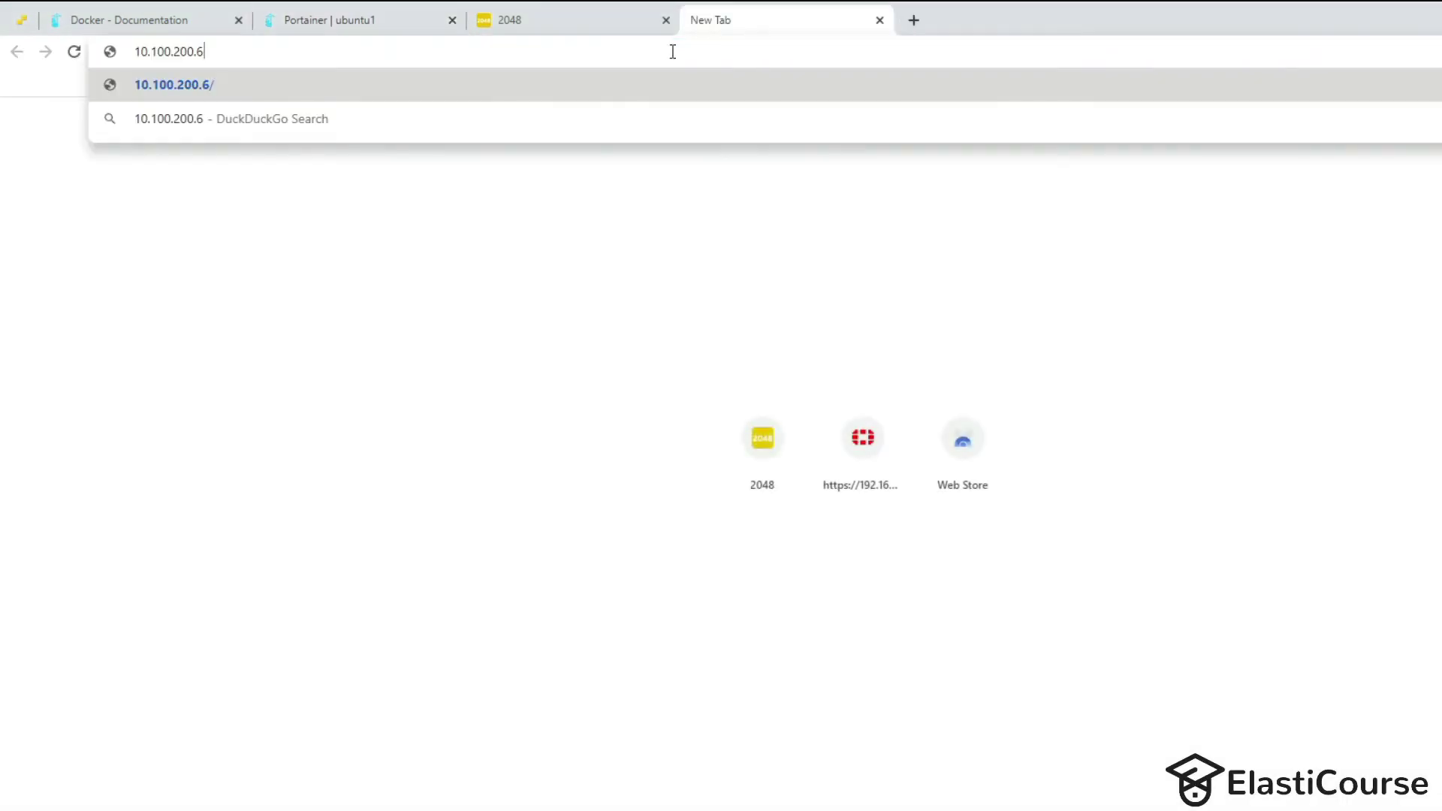
pyautogui.press('Return')
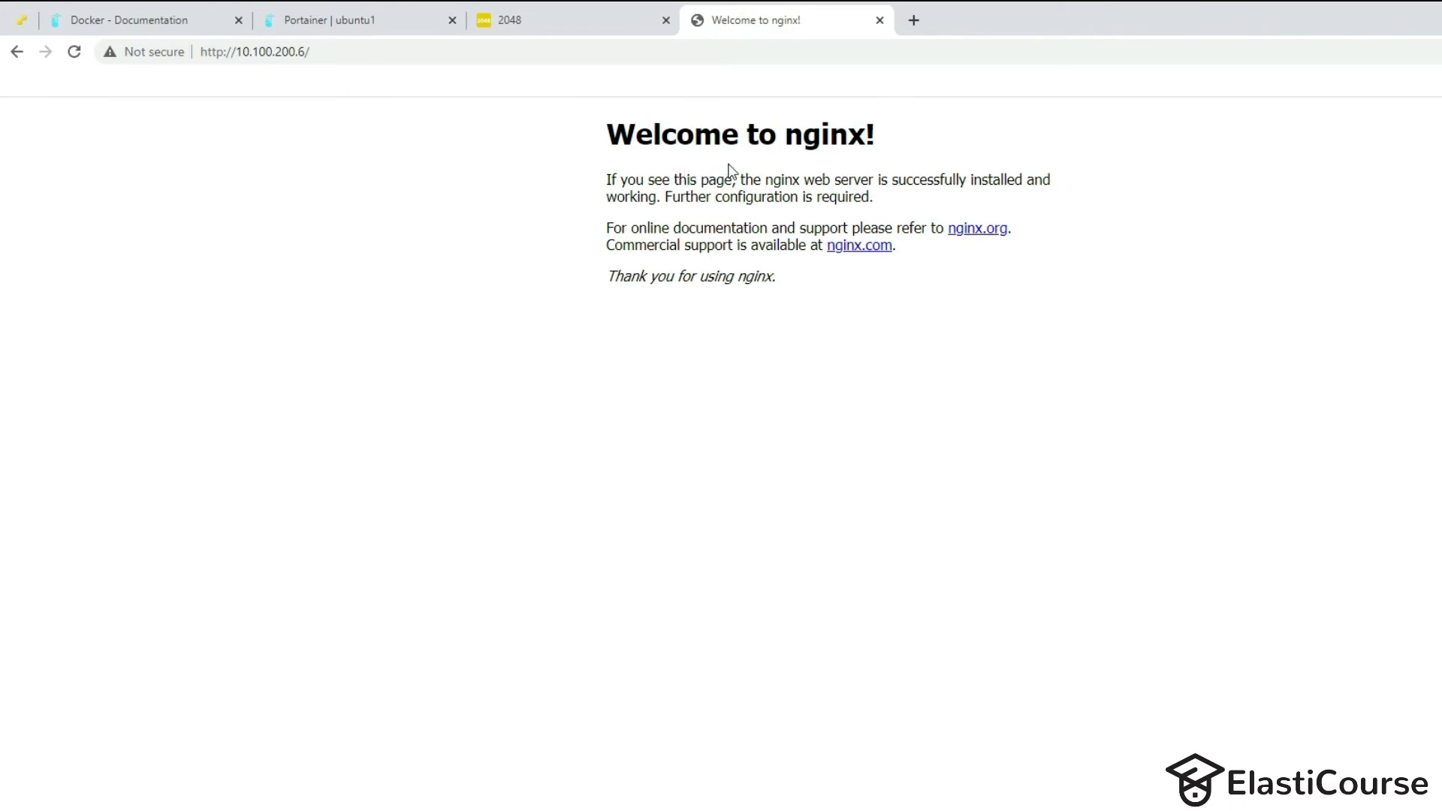
pyautogui.click(374, 18)
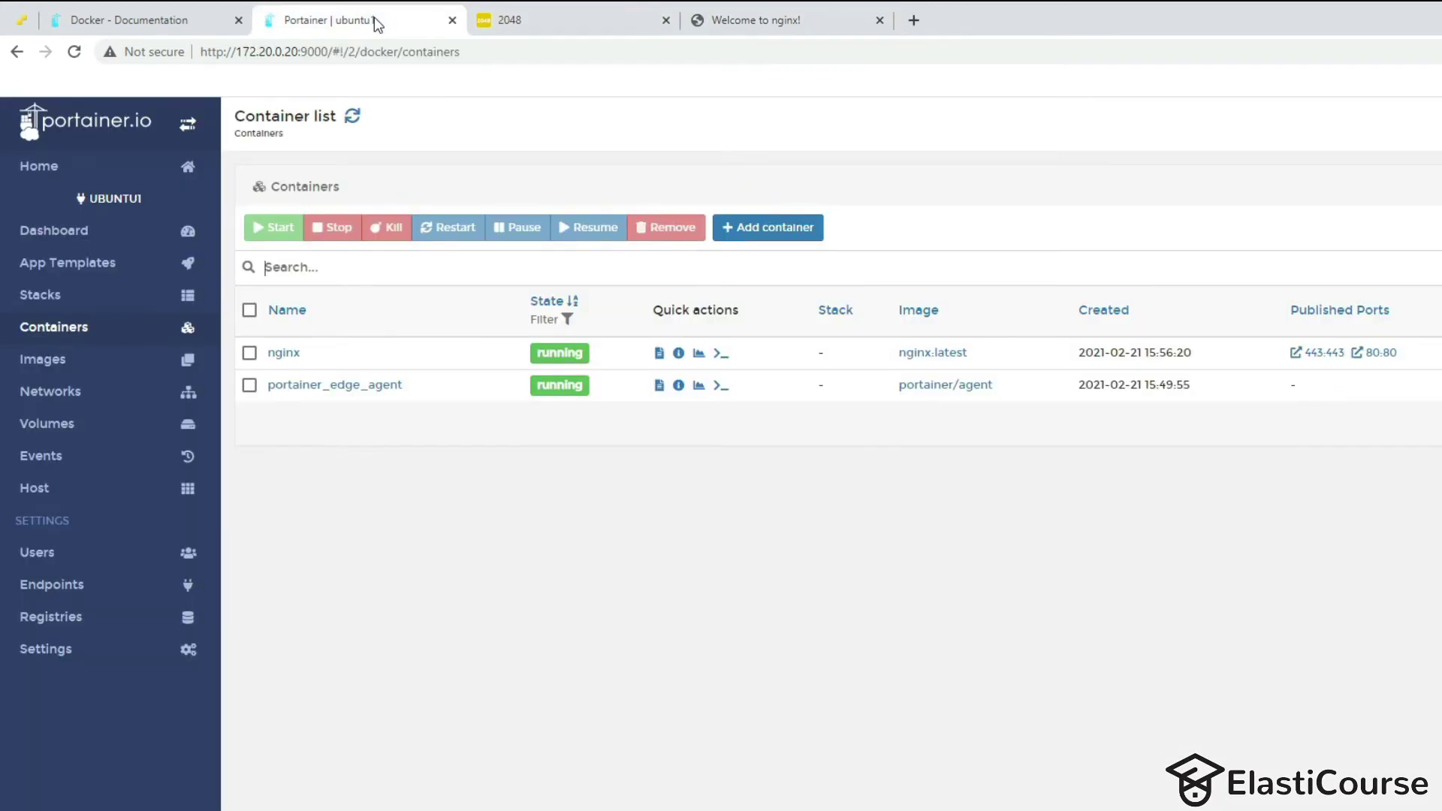
# Check ubuntu1's images, networks and volumes, then browse the nginx volume holding 50x.html and index.html.
pyautogui.click(69, 361)
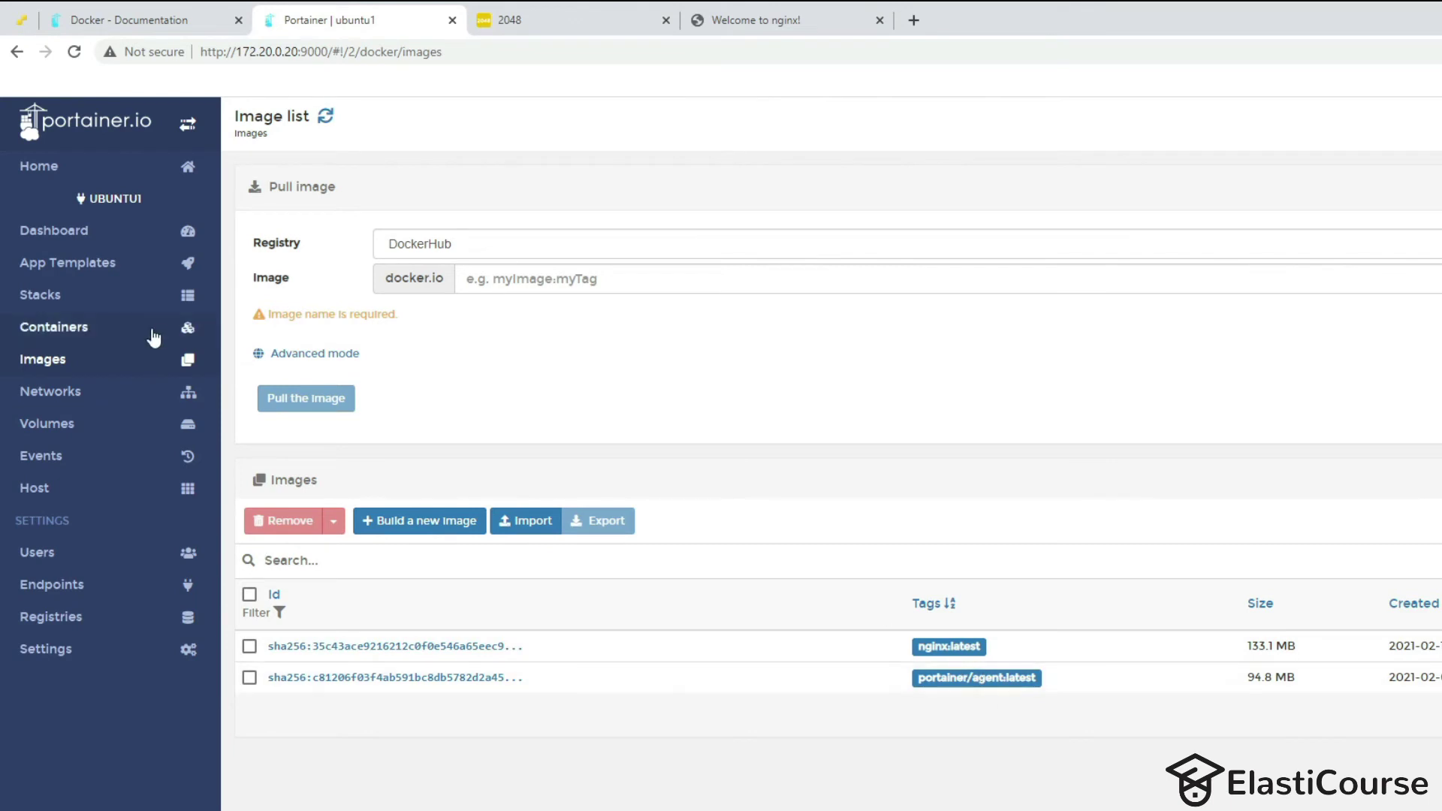
pyautogui.click(64, 404)
pyautogui.click(65, 420)
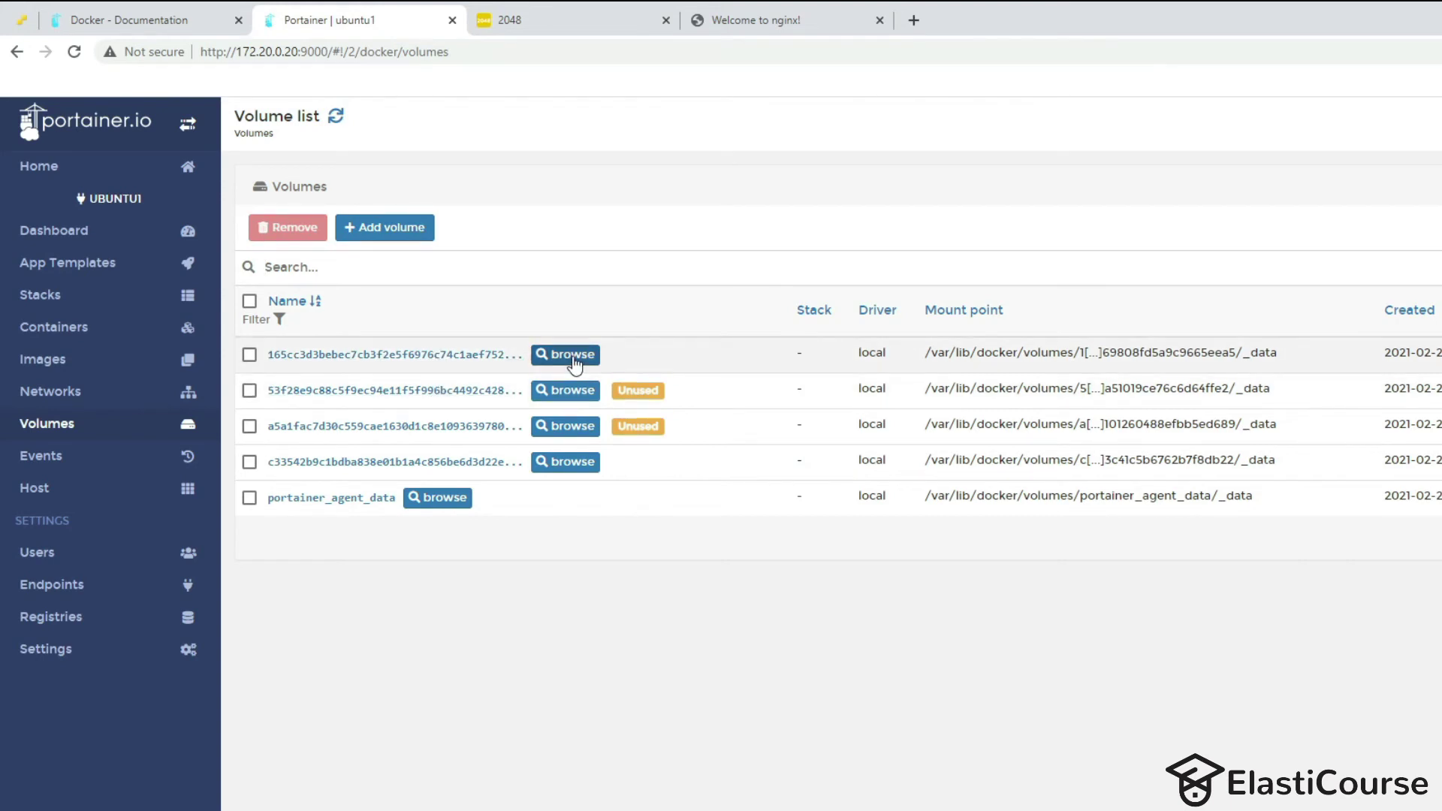
pyautogui.click(250, 463)
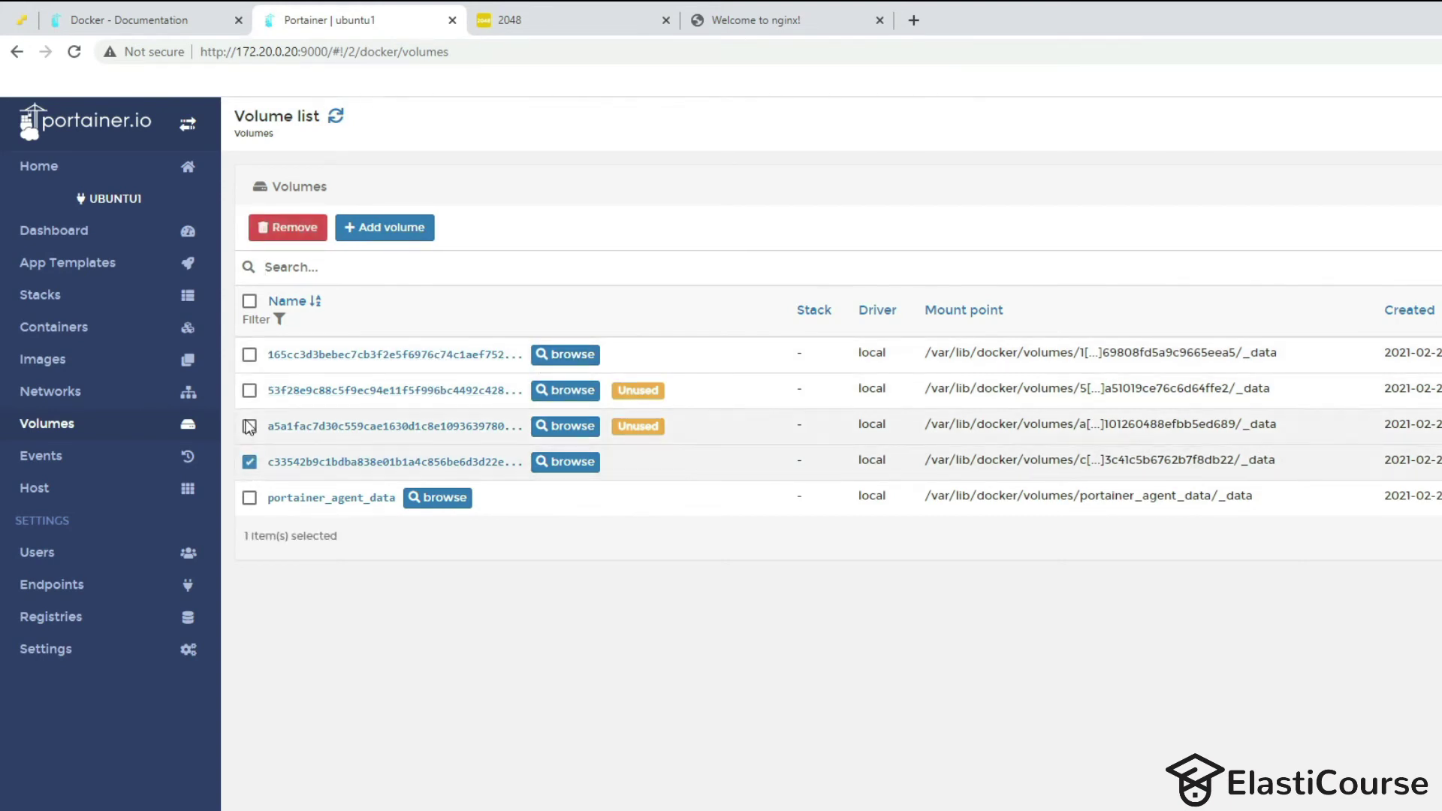
pyautogui.click(249, 355)
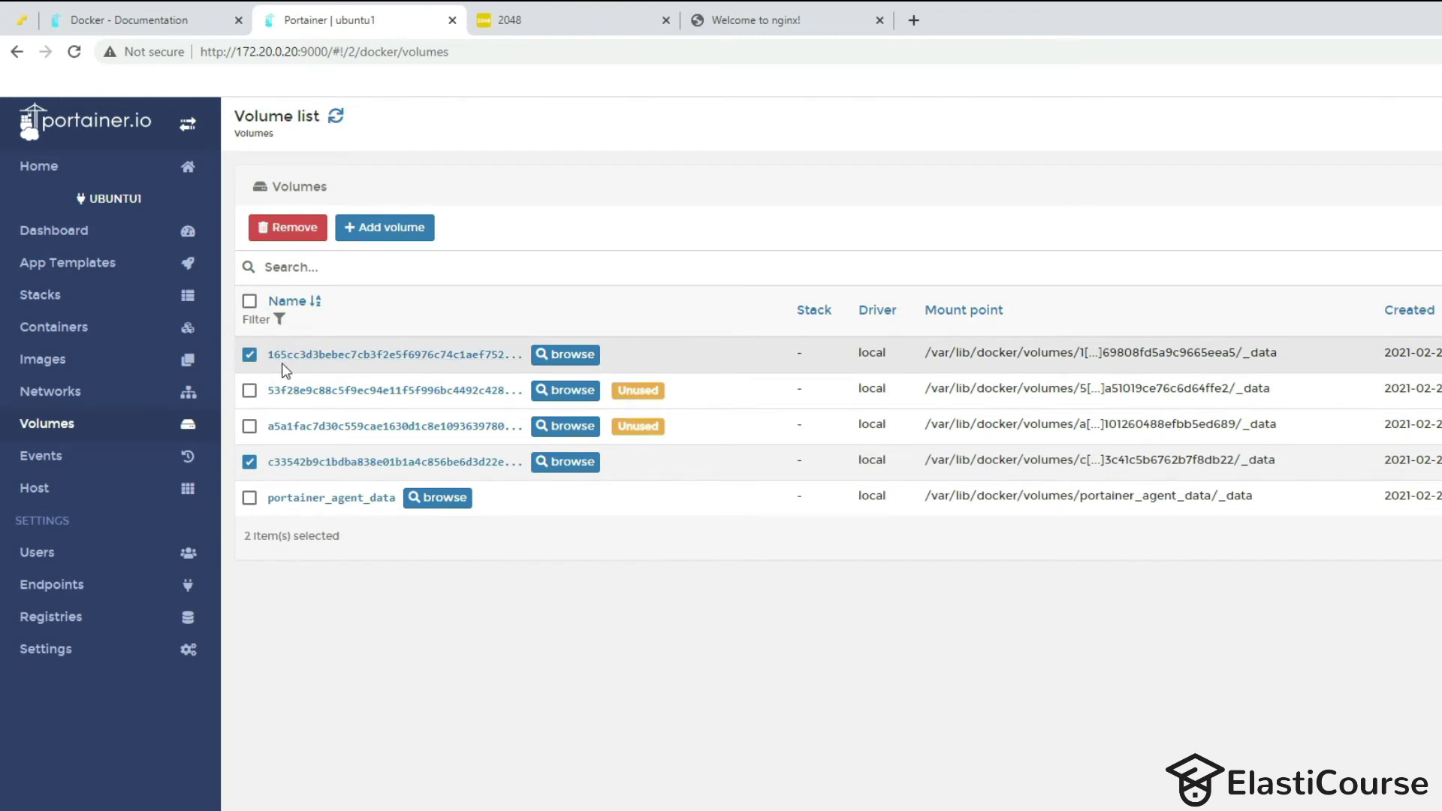
pyautogui.click(565, 354)
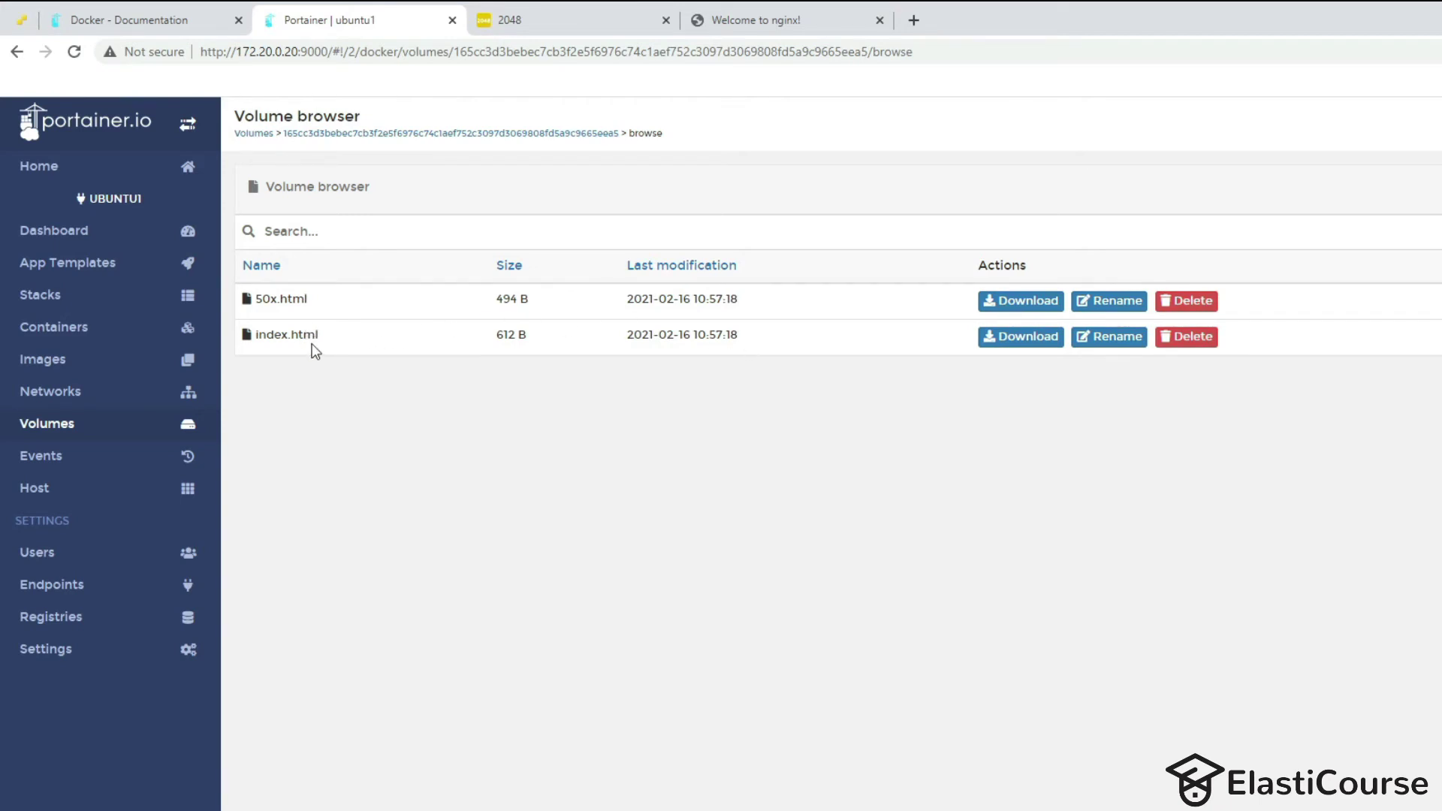
# Replace the volume's index.html with the uploaded 5.9 kB templated-snapshot index.html and view the nginx page.
pyautogui.click(740, 20)
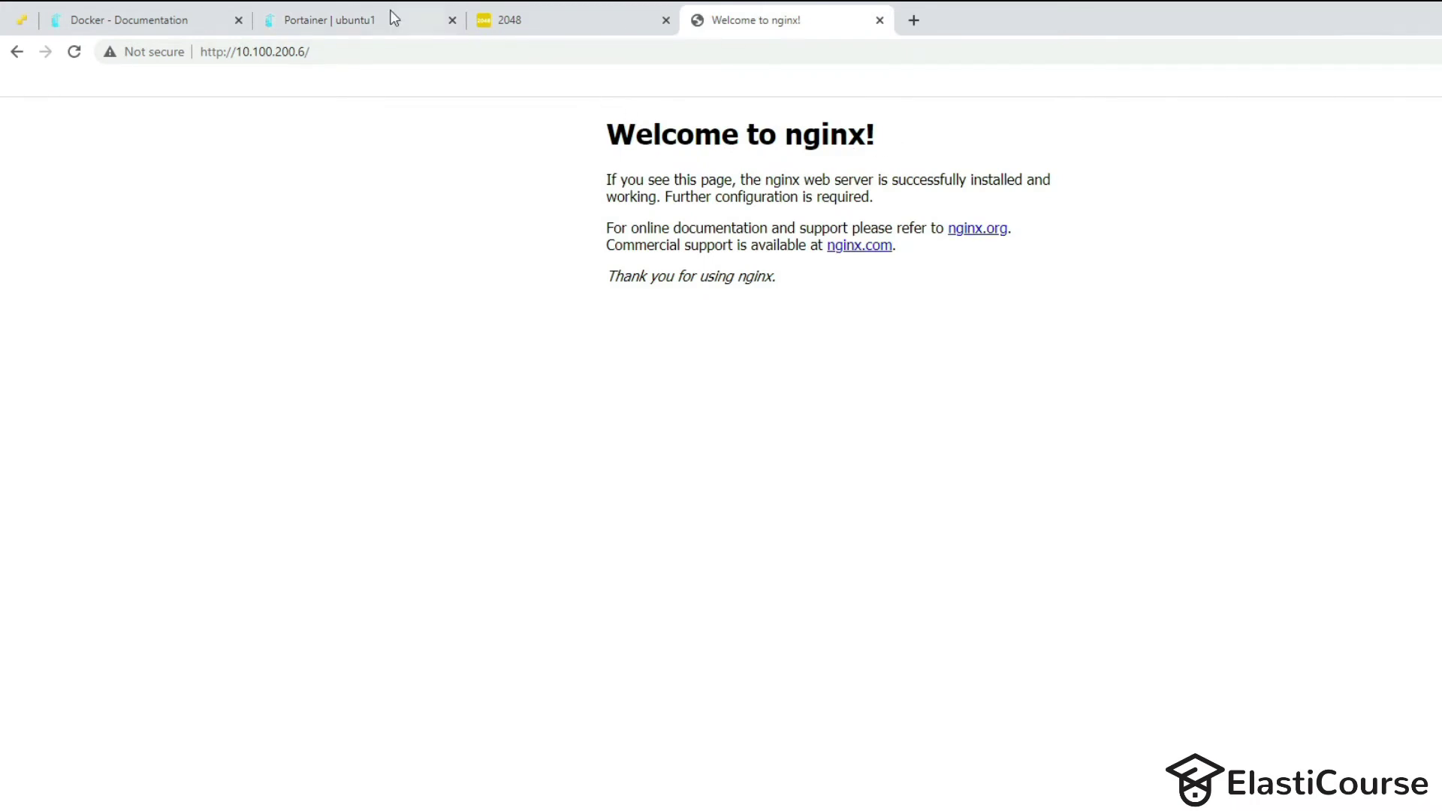
pyautogui.click(322, 21)
pyautogui.click(1193, 338)
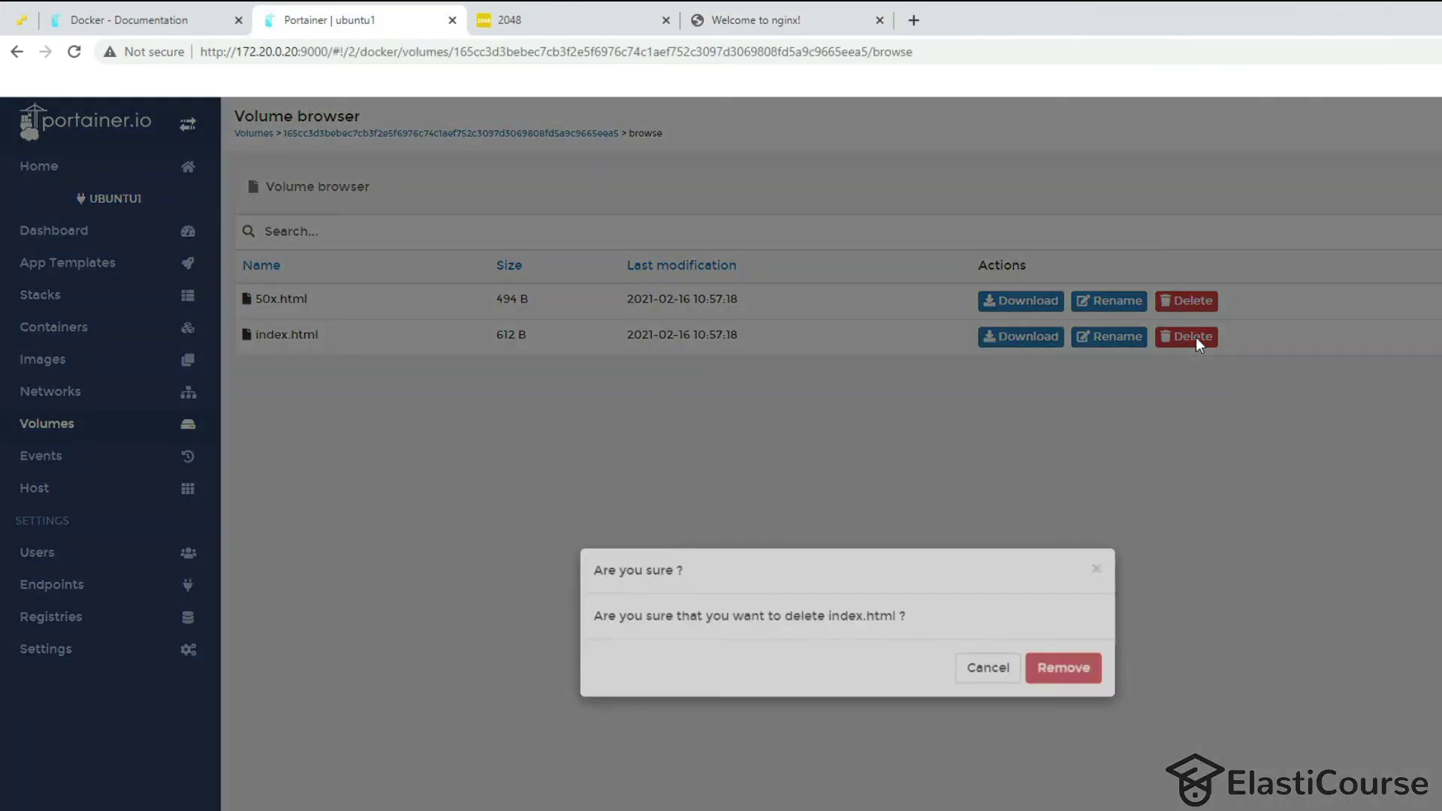
pyautogui.click(1065, 700)
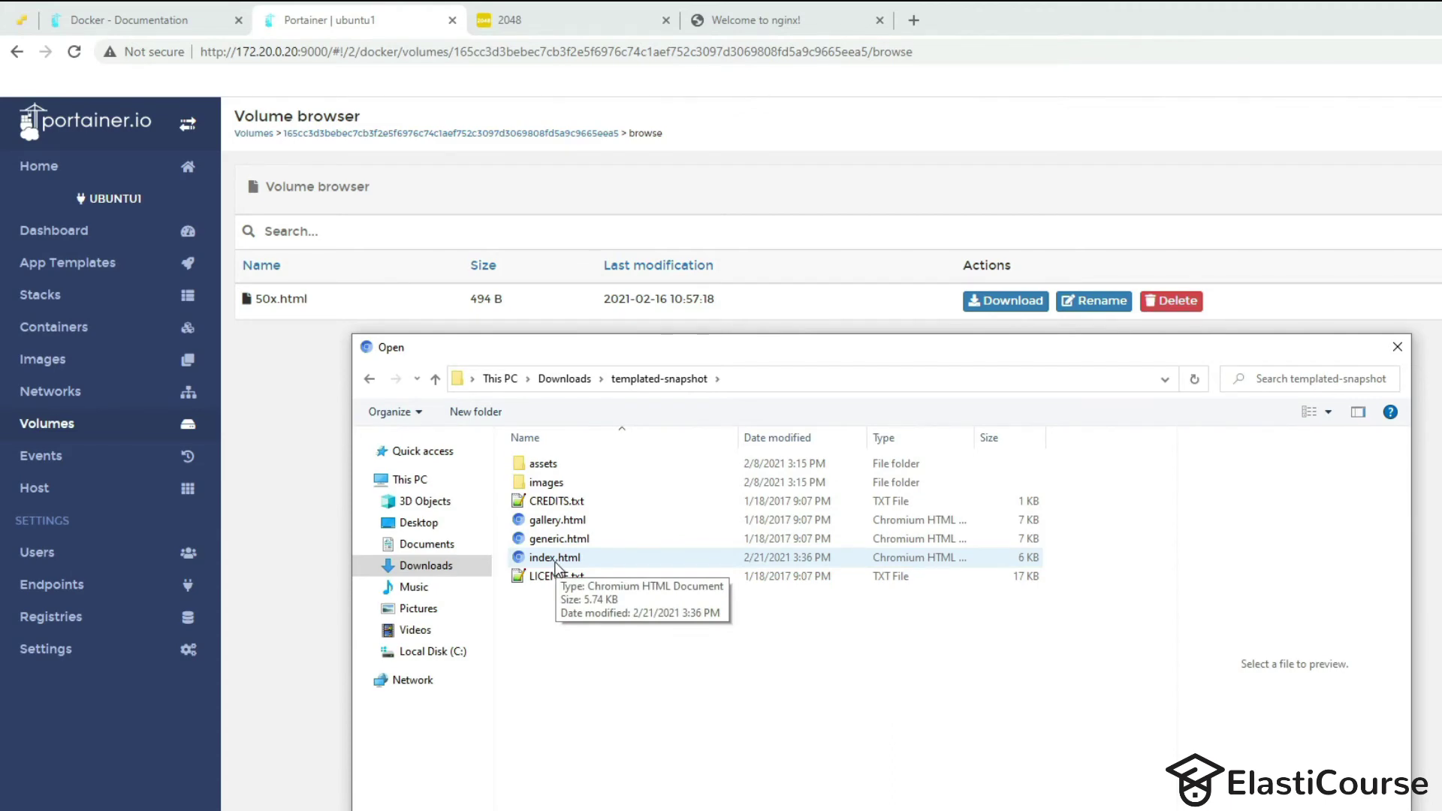
pyautogui.doubleClick(562, 557)
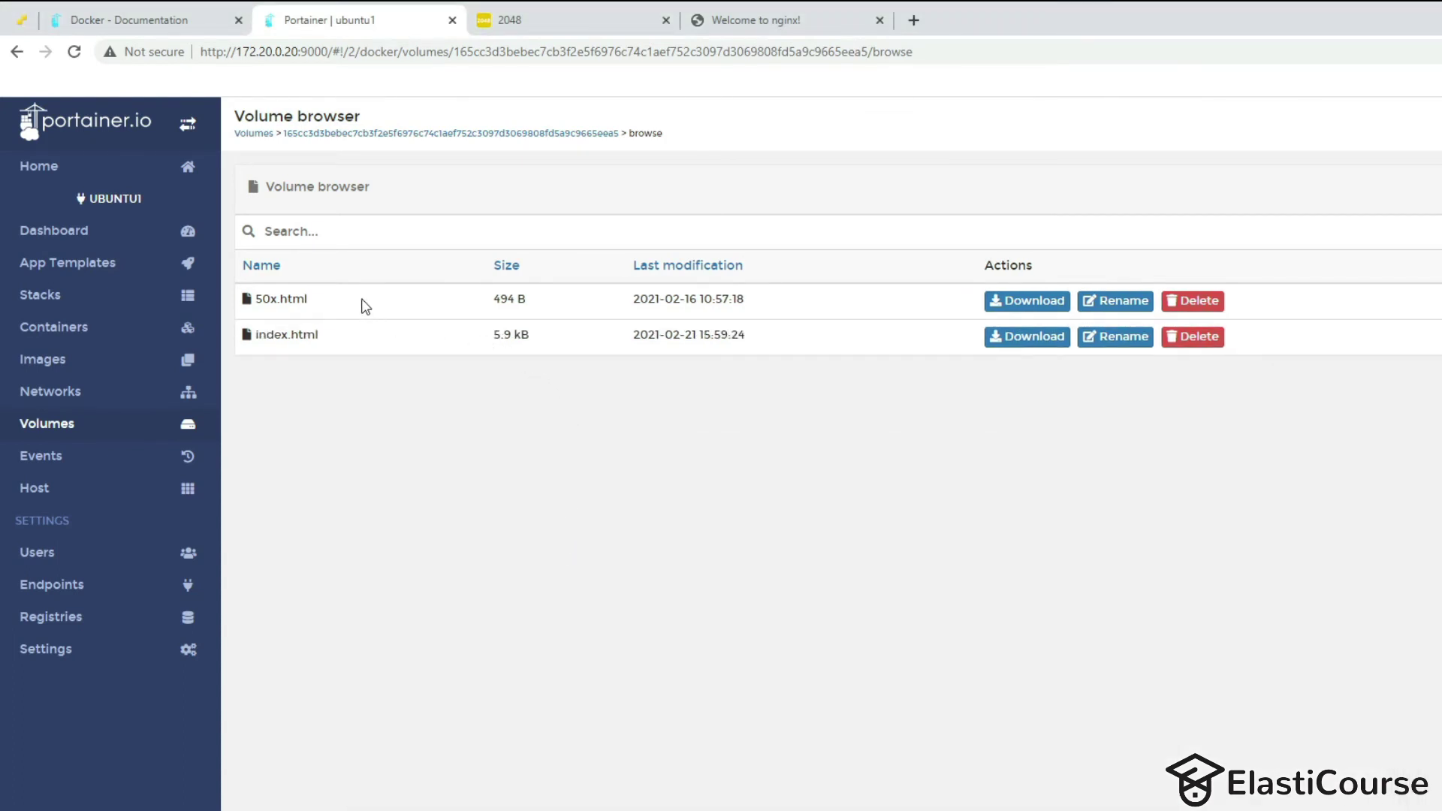
pyautogui.click(769, 24)
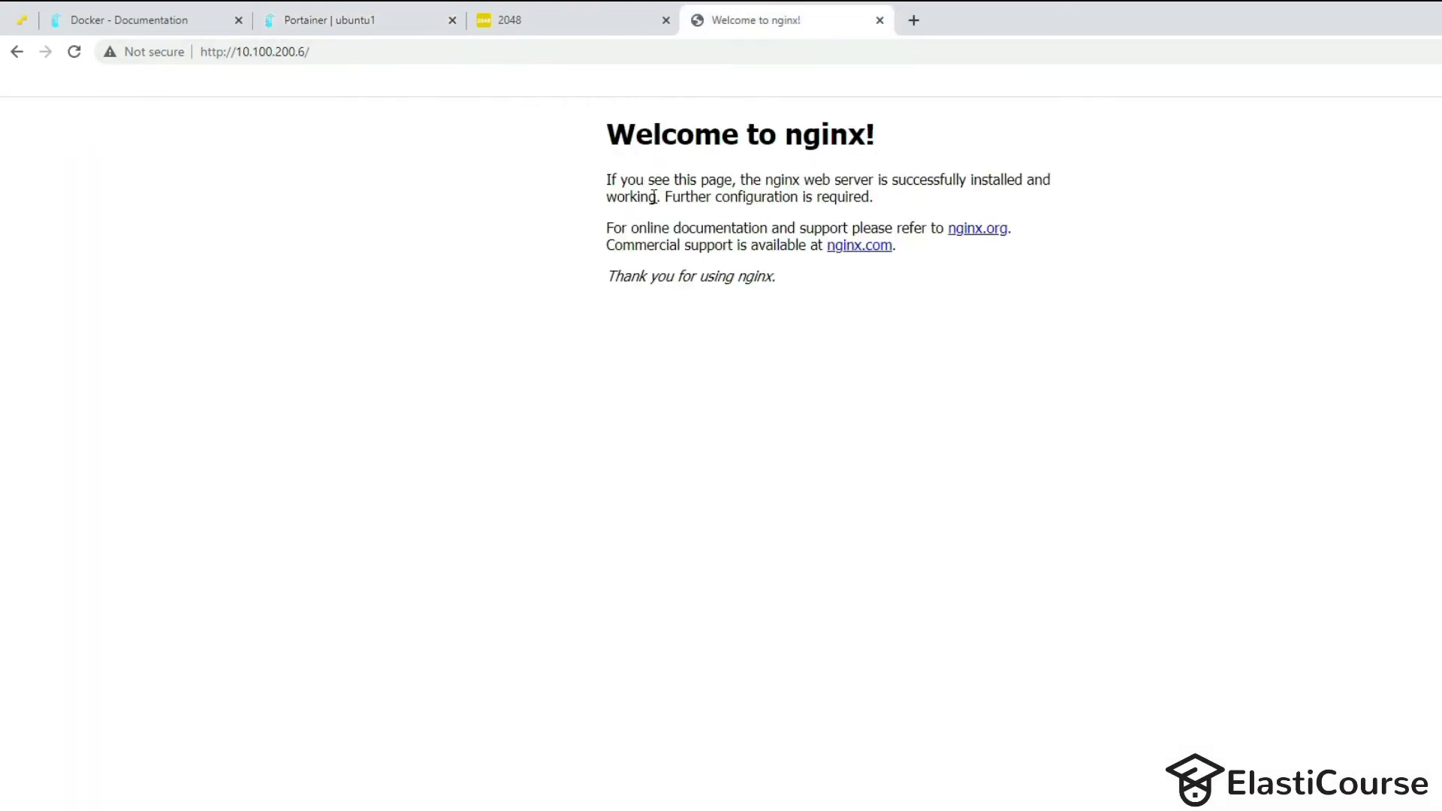
# Reload the nginx site to show the Snapshot by TEMPLATED page, then return to the ESXi console.
pyautogui.press('F5')
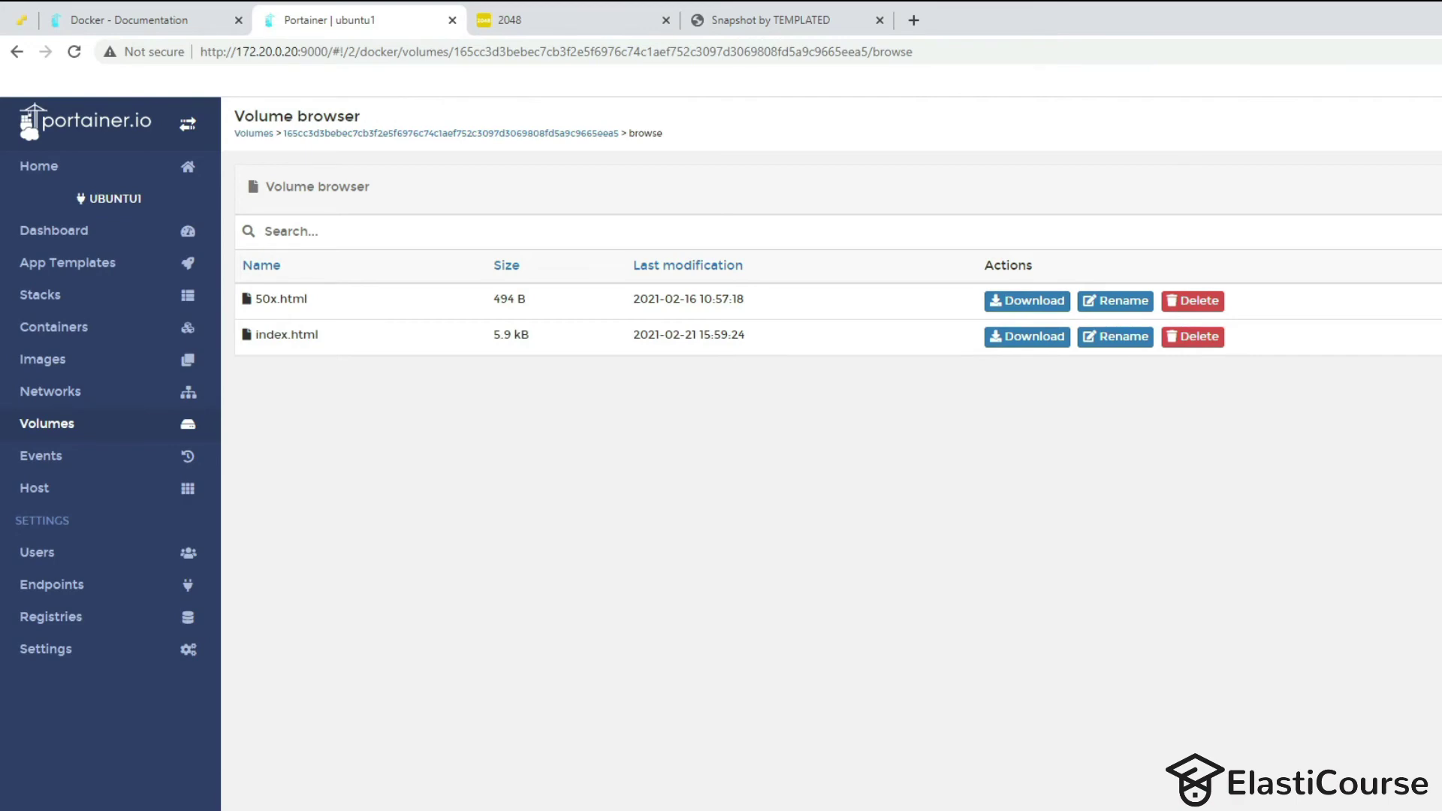
pyautogui.hotkey('ctrl', '1')
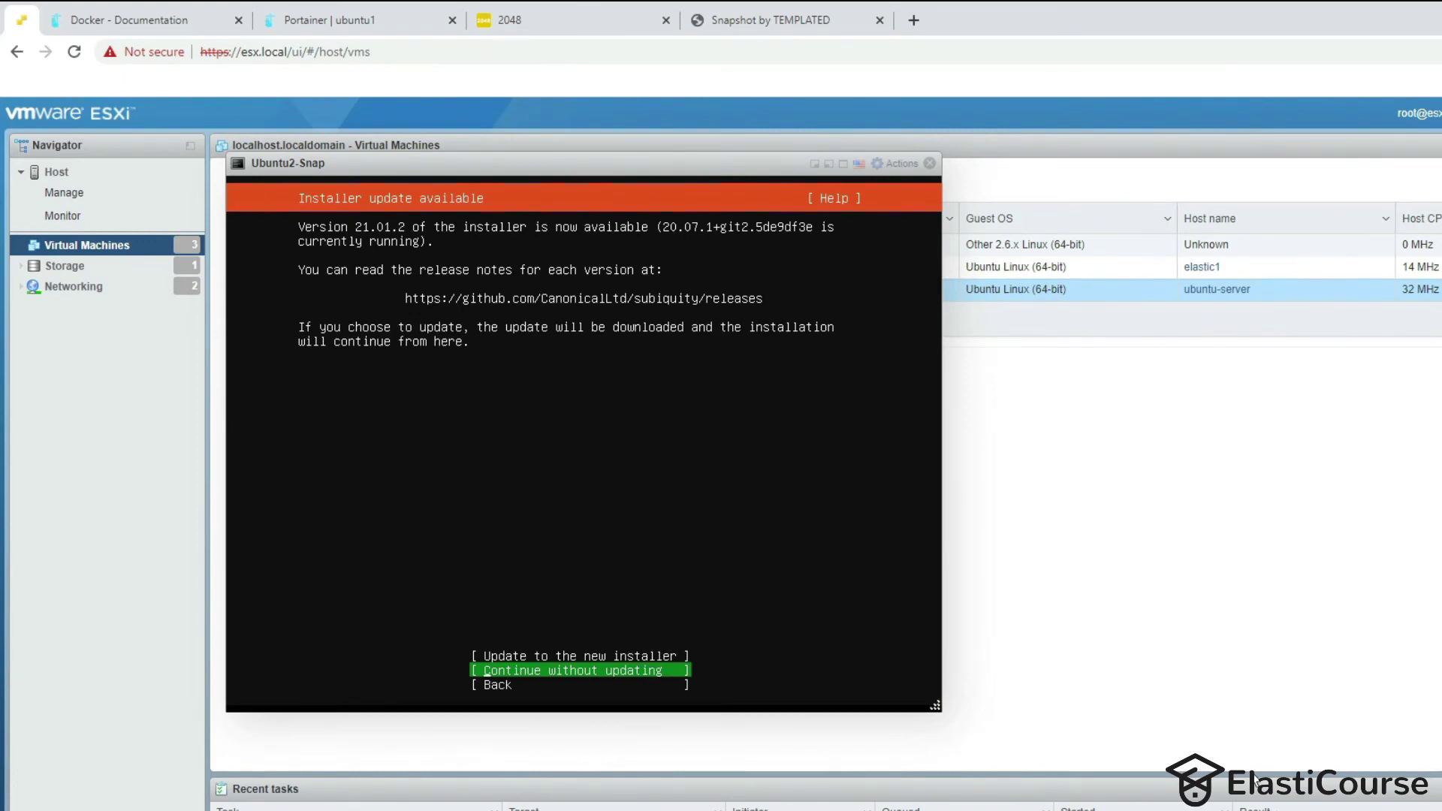
# Update to the new installer, tick the docker snap, and begin installing Ubuntu2-Snap.
pyautogui.press('Up')
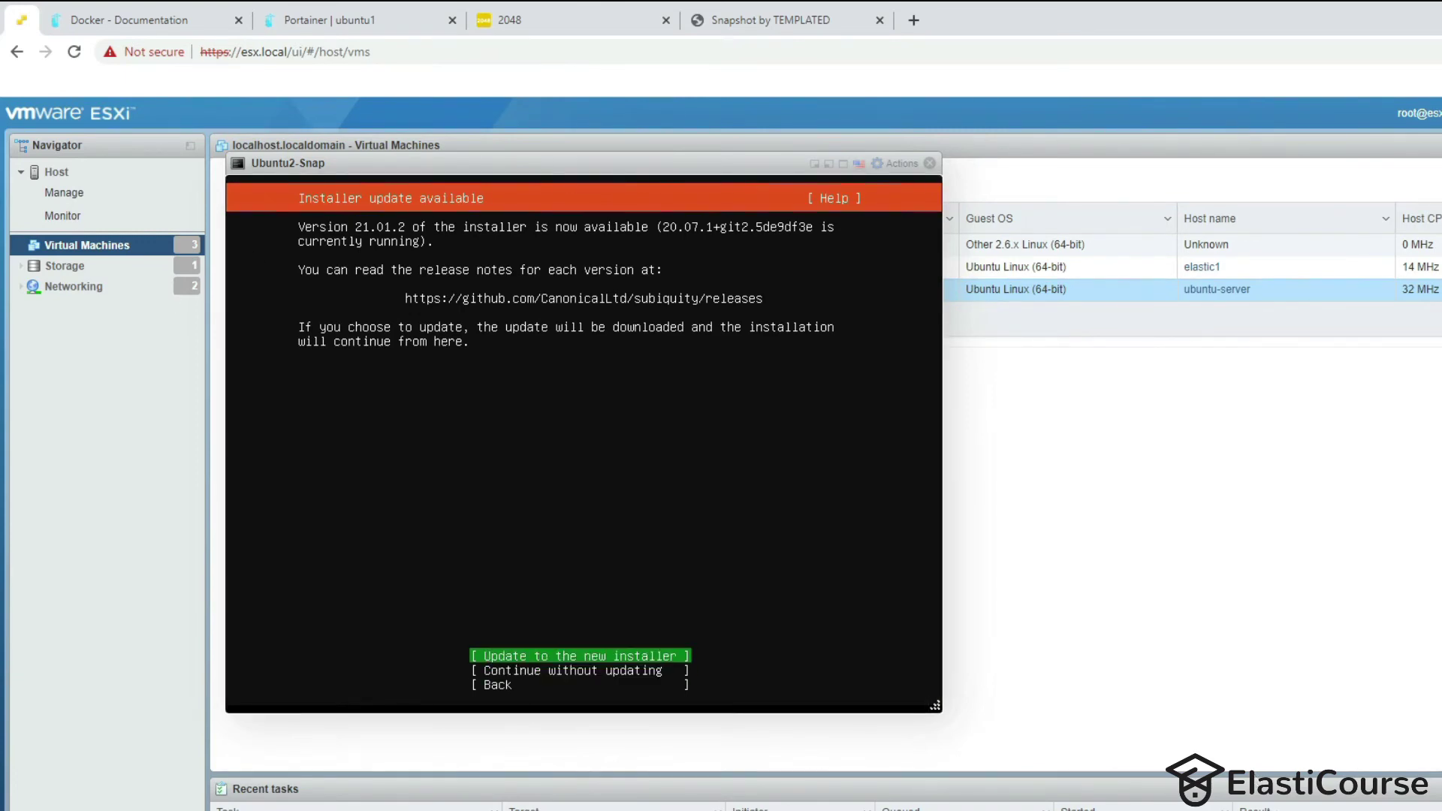
pyautogui.press('Return')
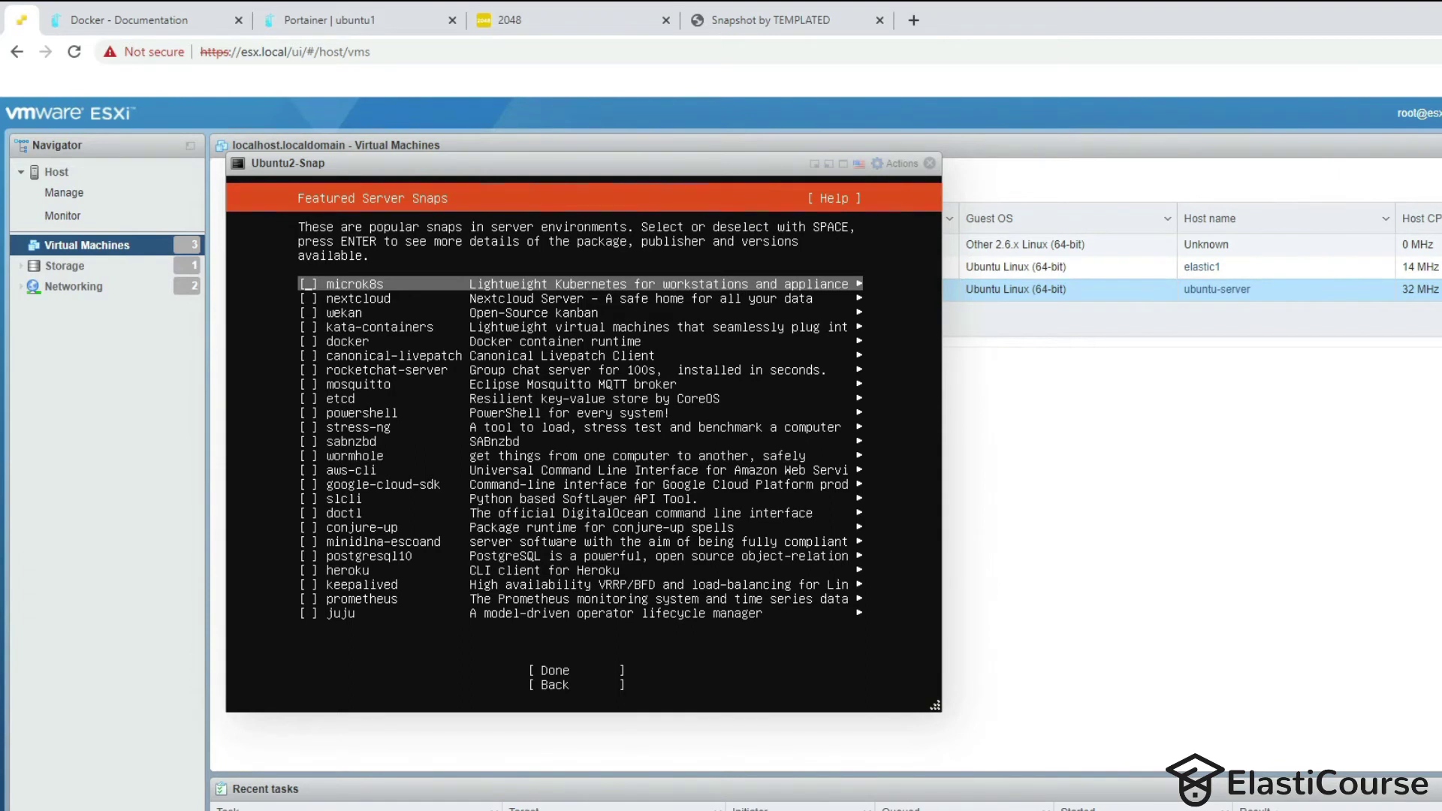
pyautogui.press('Down')
pyautogui.press('Down')
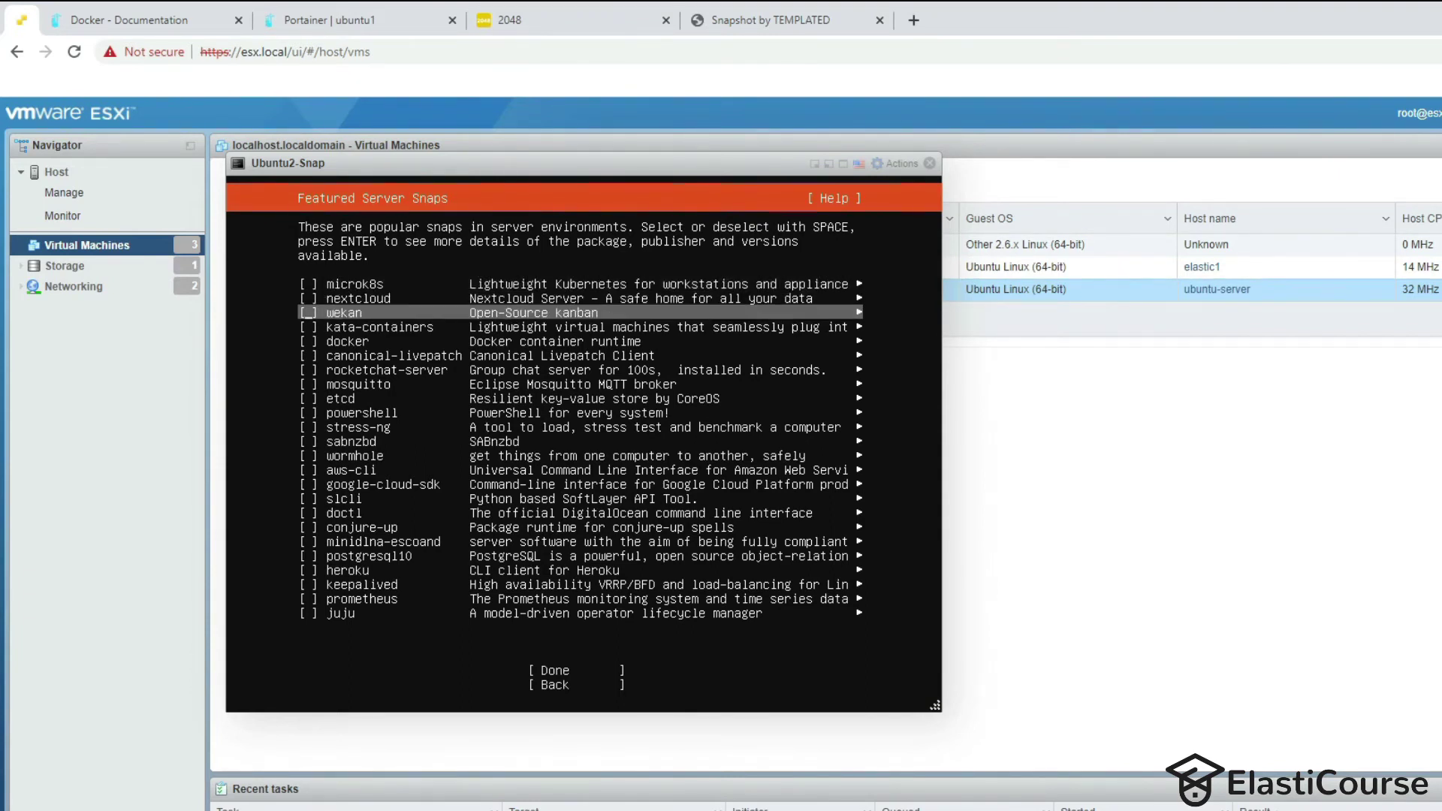
pyautogui.press('Down')
pyautogui.press('Down')
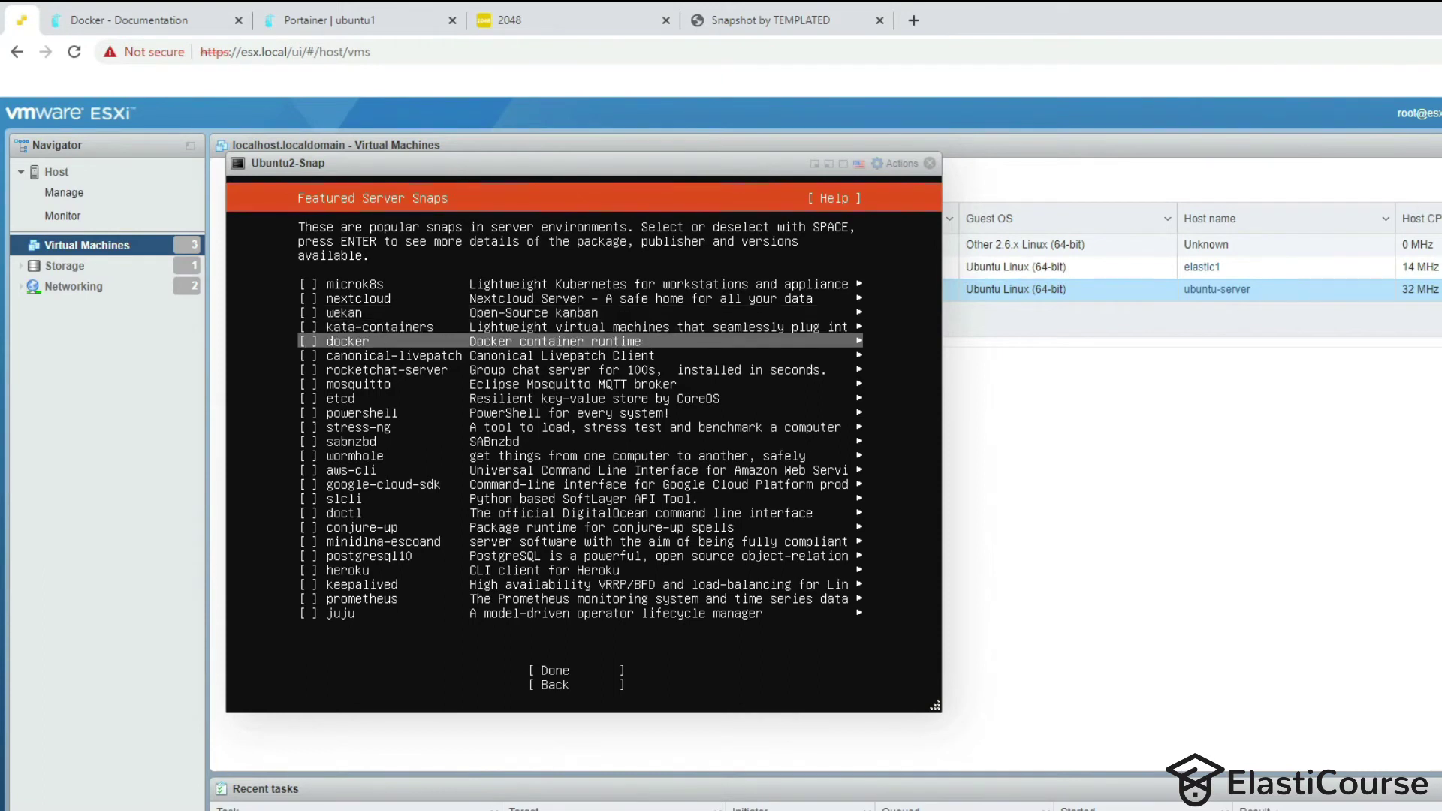
pyautogui.press('space')
pyautogui.press('Down')
pyautogui.press('Down')
pyautogui.press('Tab')
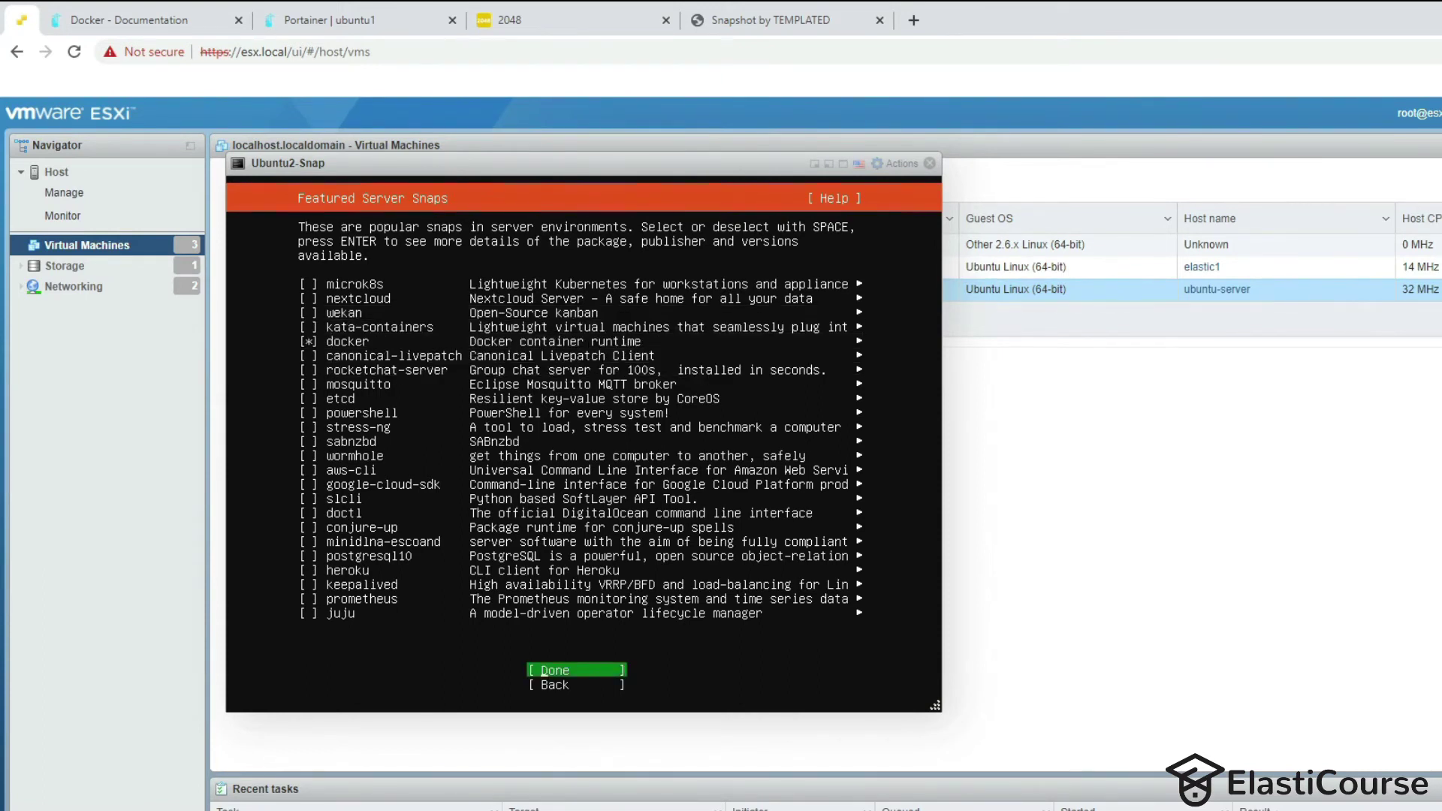
pyautogui.press('Return')
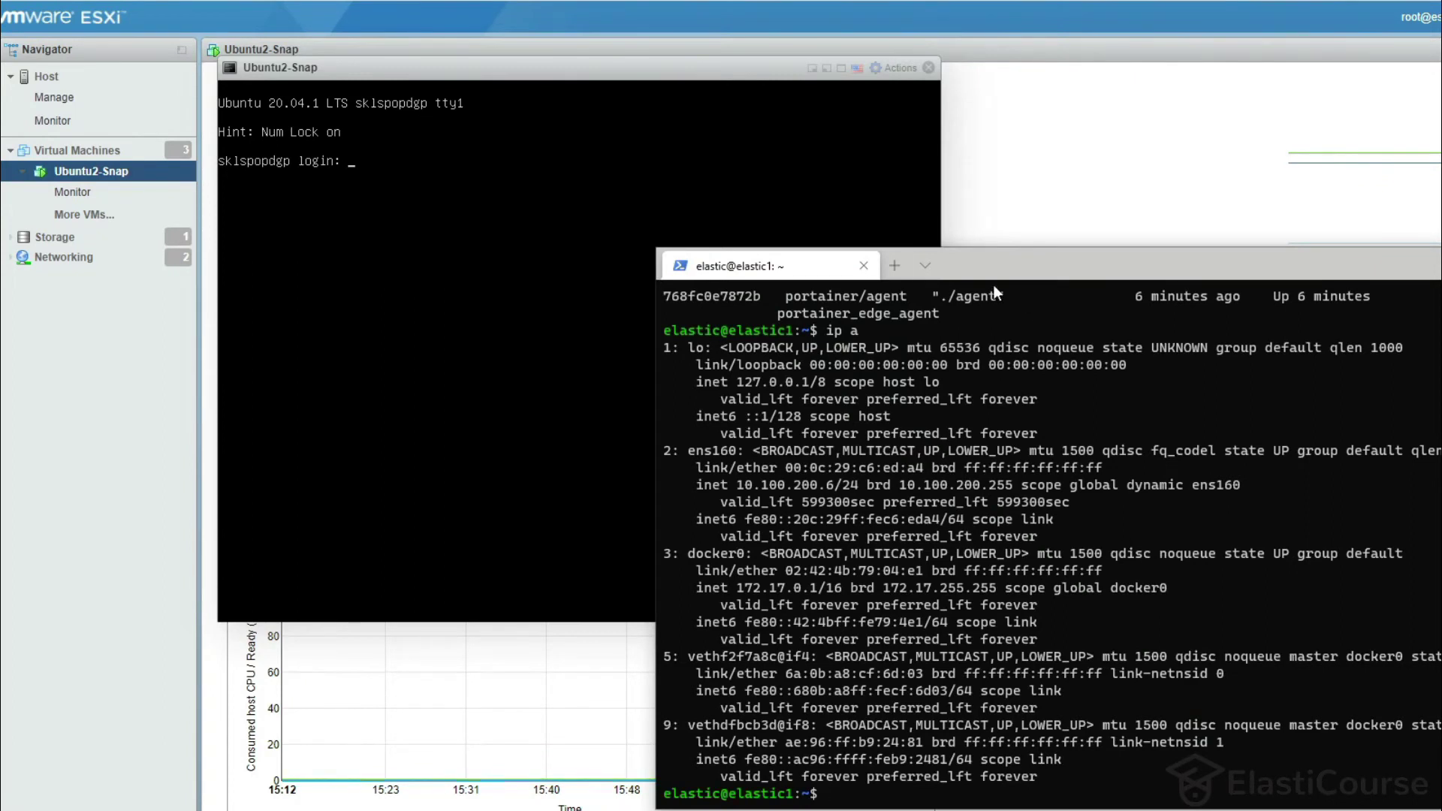
# Open a new PowerShell tab and type the ssh command for the server at 10.100.200.8.
pyautogui.click(887, 273)
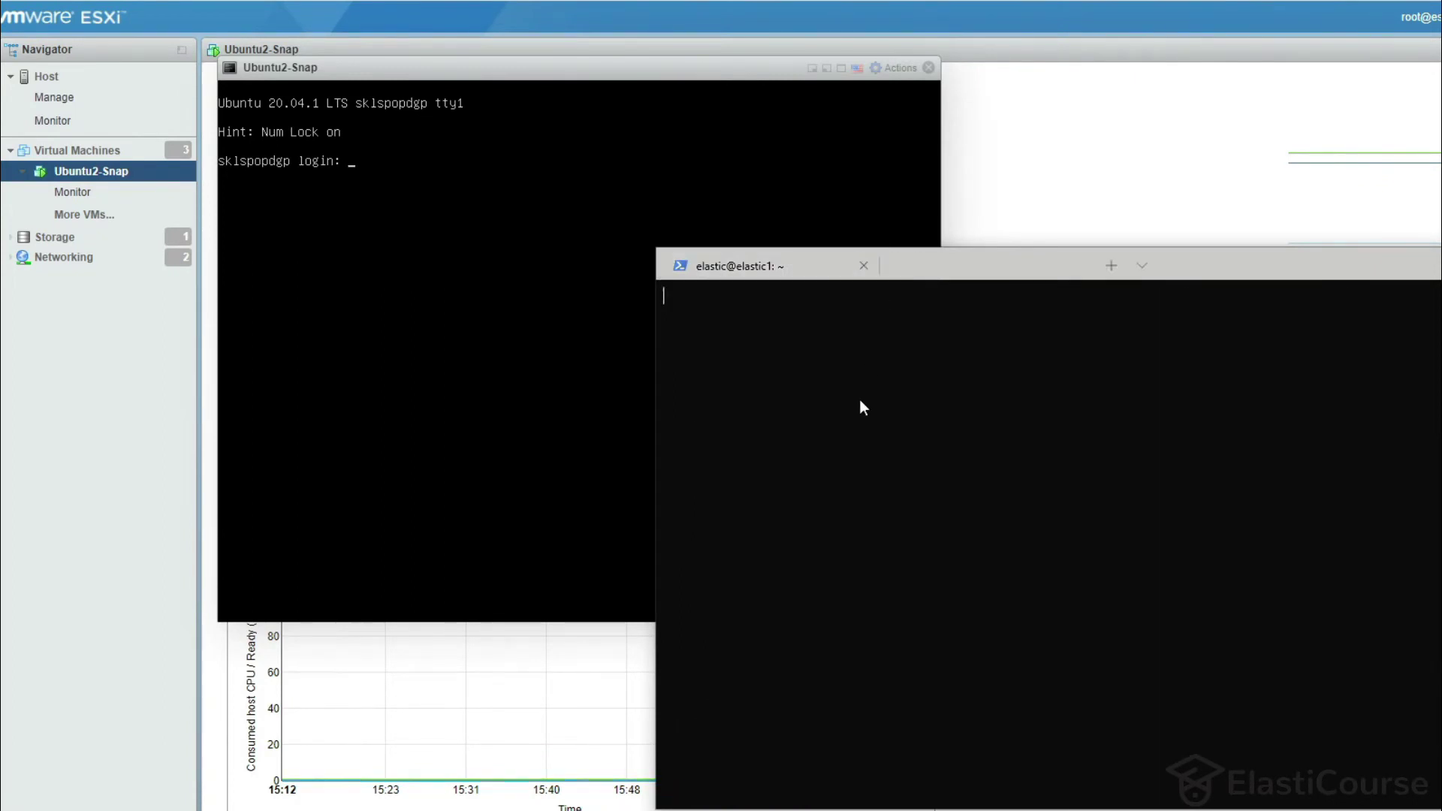
pyautogui.write('ssh admin')
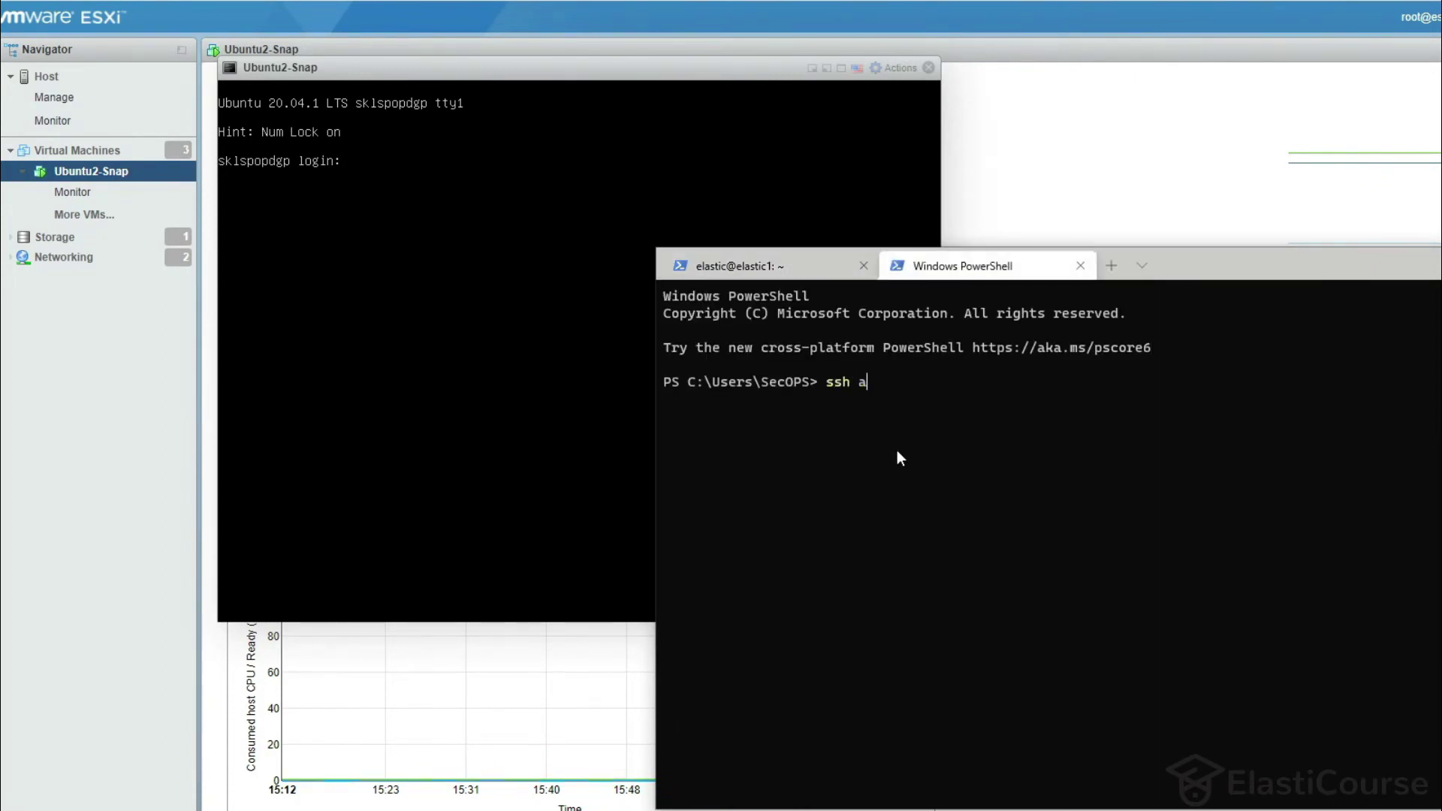
pyautogui.write('2@10.100.200.8')
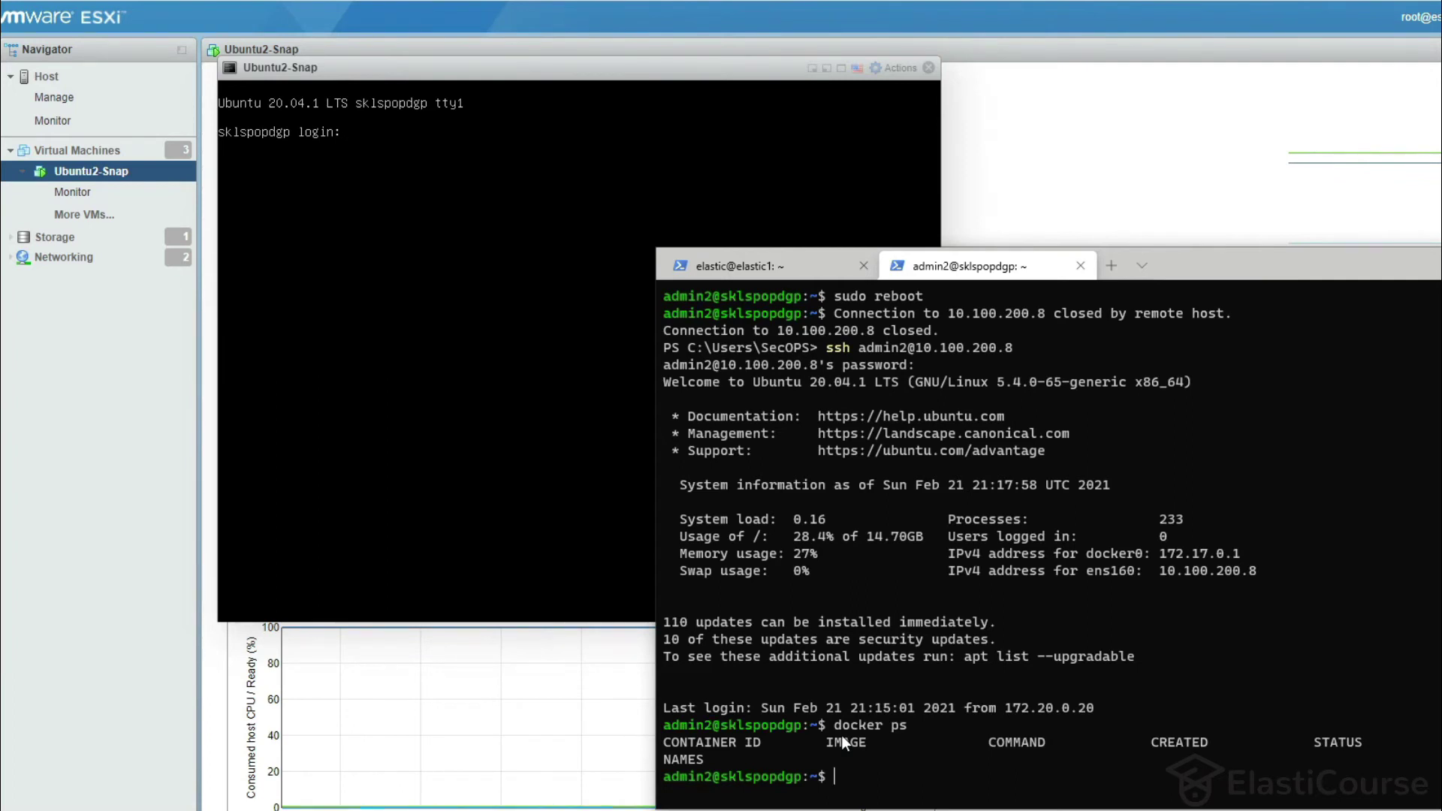
# Run sudo snap services on 10.100.200.8 to confirm the docker service is active.
pyautogui.write('sudo snap services')
pyautogui.press('Return')
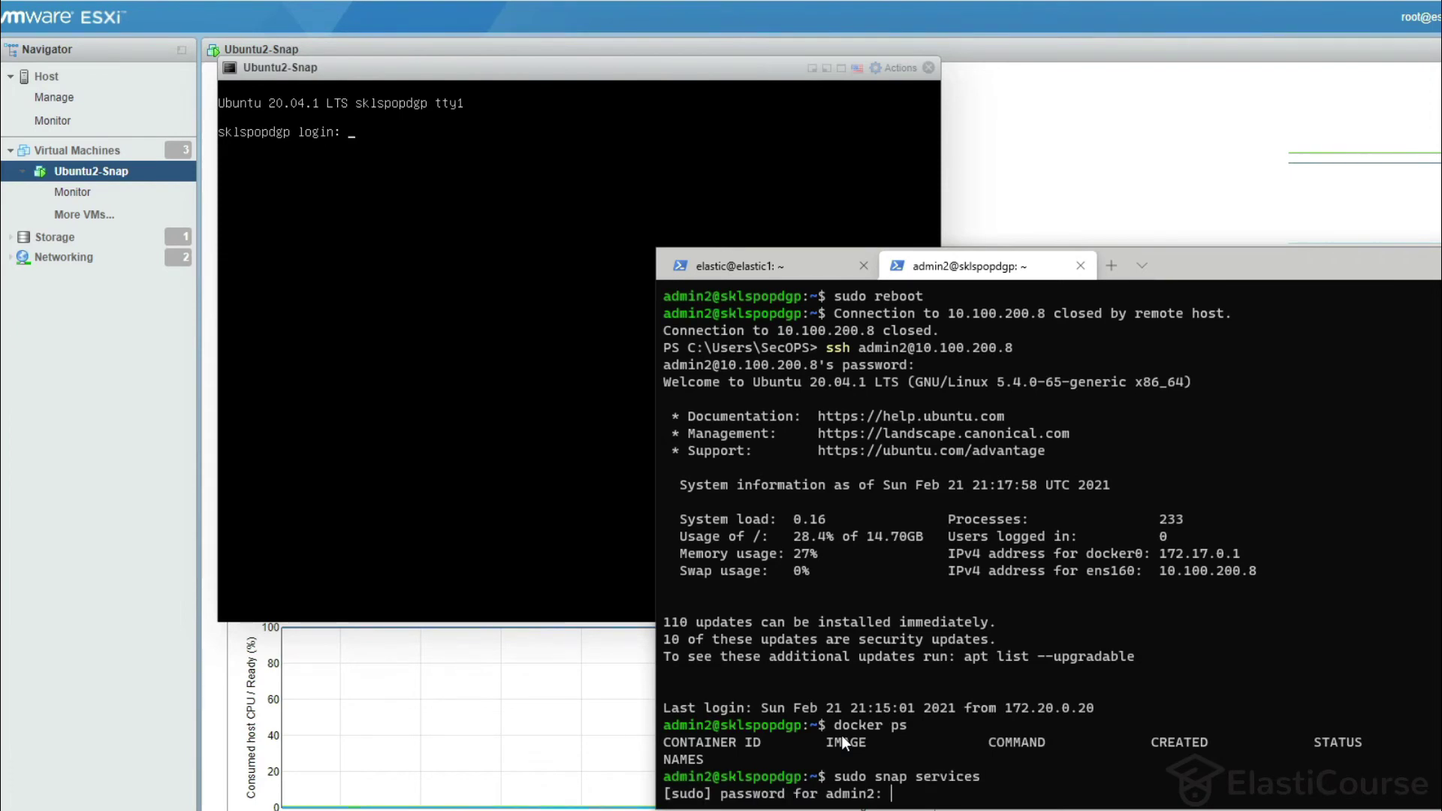
pyautogui.press('Return')
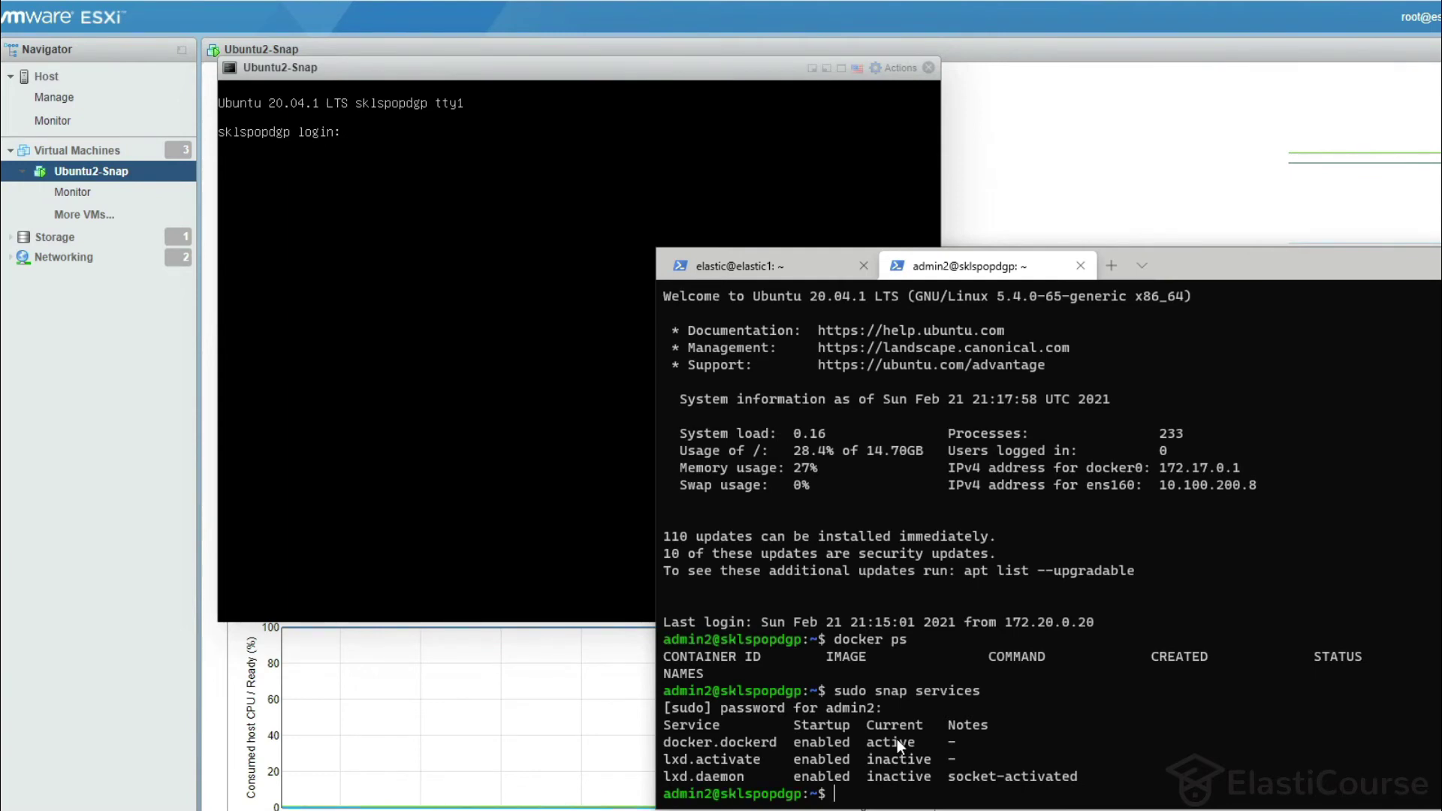
# Run sudo snap services on elastic1, confirming no docker service, then return to the 10.100.200.8 session.
pyautogui.click(794, 273)
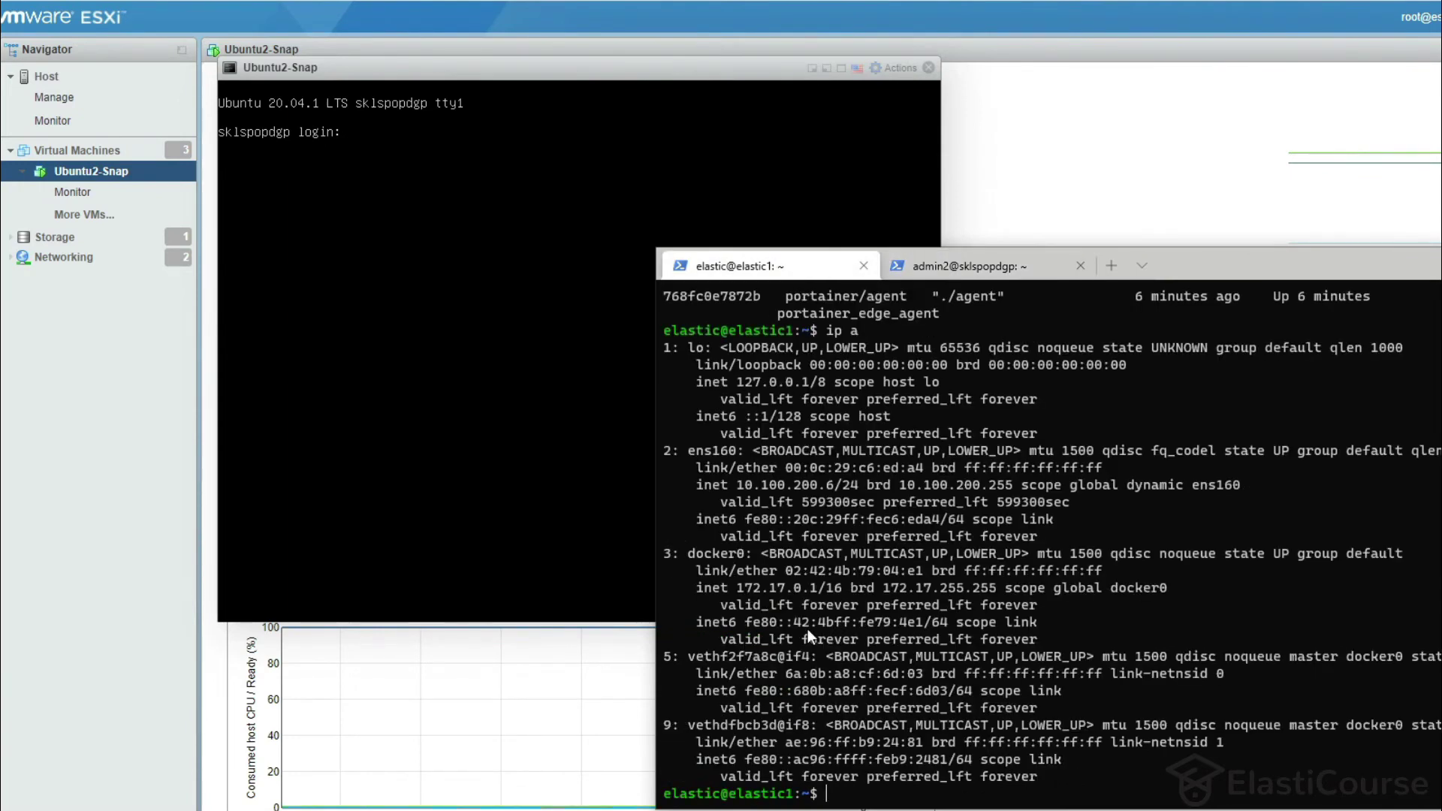
pyautogui.write('sudo snap services')
pyautogui.press('Return')
pyautogui.press('Return')
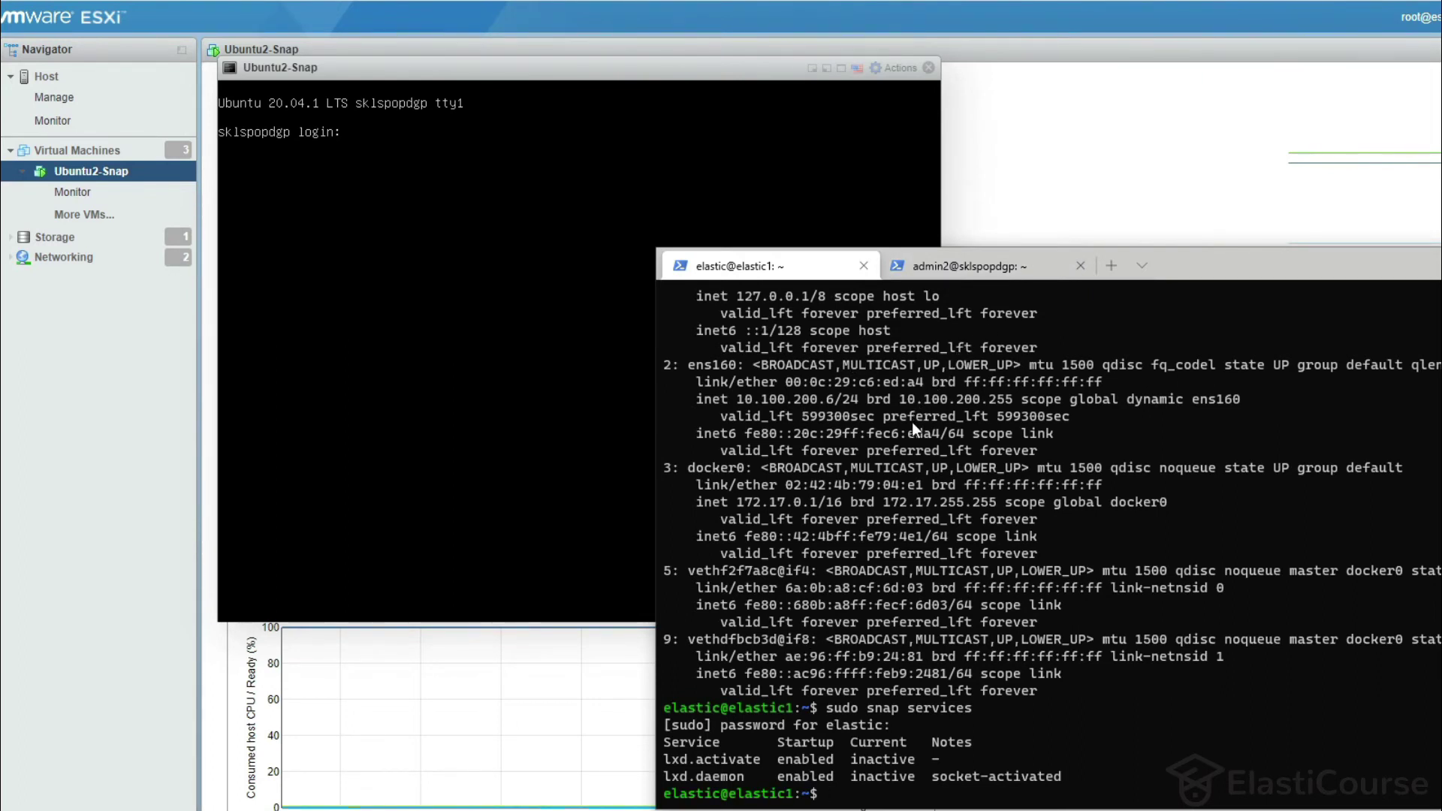
pyautogui.hotkey('ctrl', 'Tab')
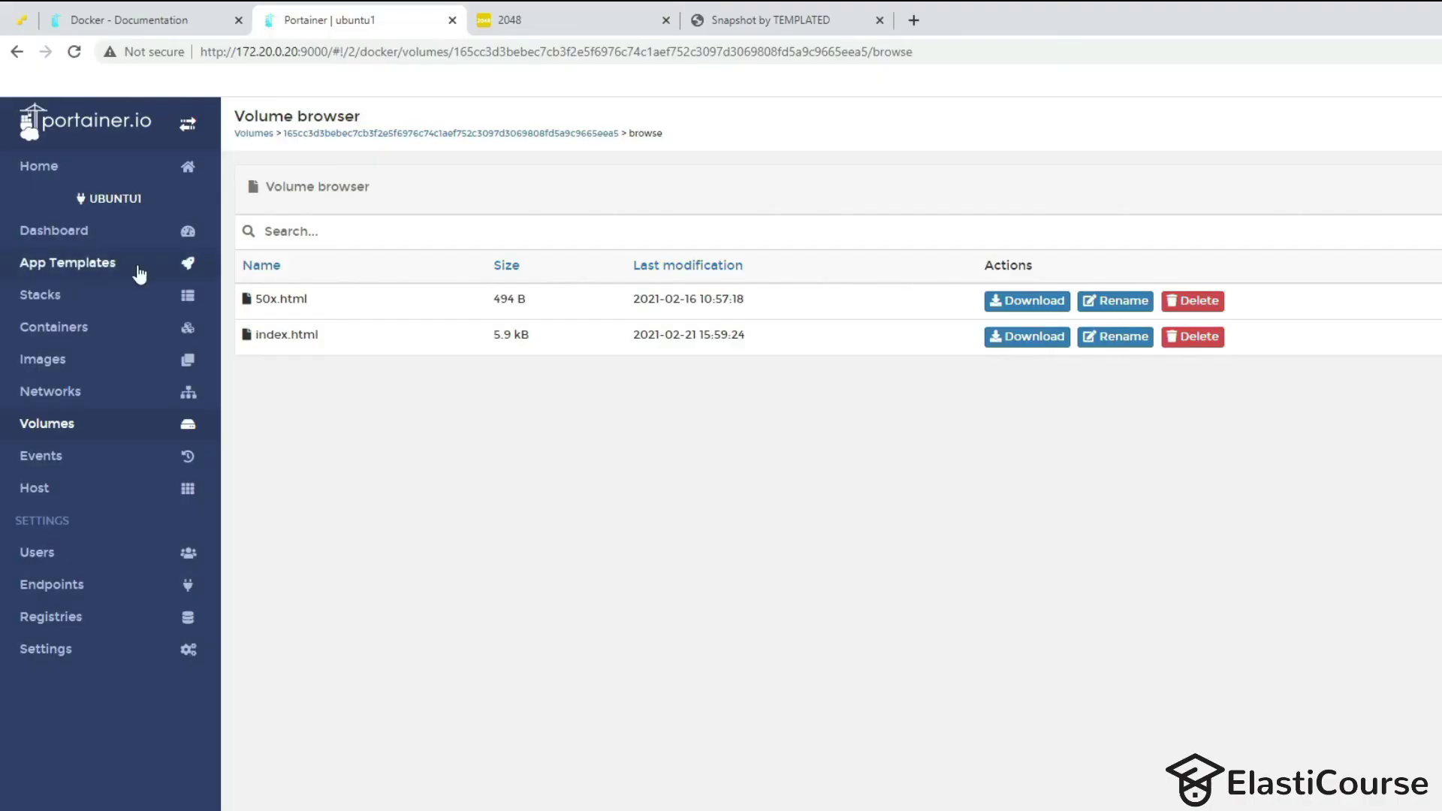
# Create a new Edge Agent endpoint named ubuntu2.
pyautogui.click(67, 590)
pyautogui.click(383, 233)
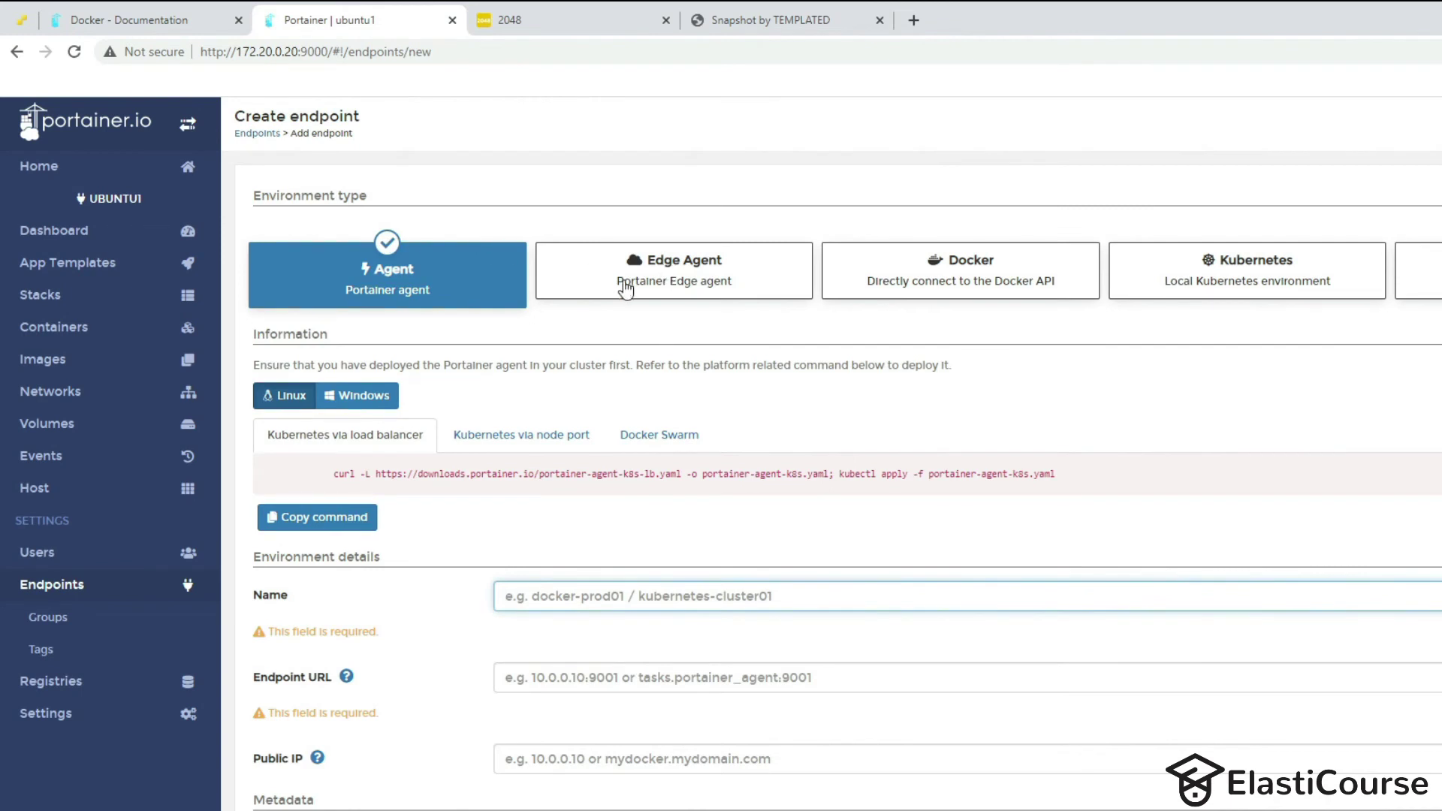
pyautogui.click(625, 289)
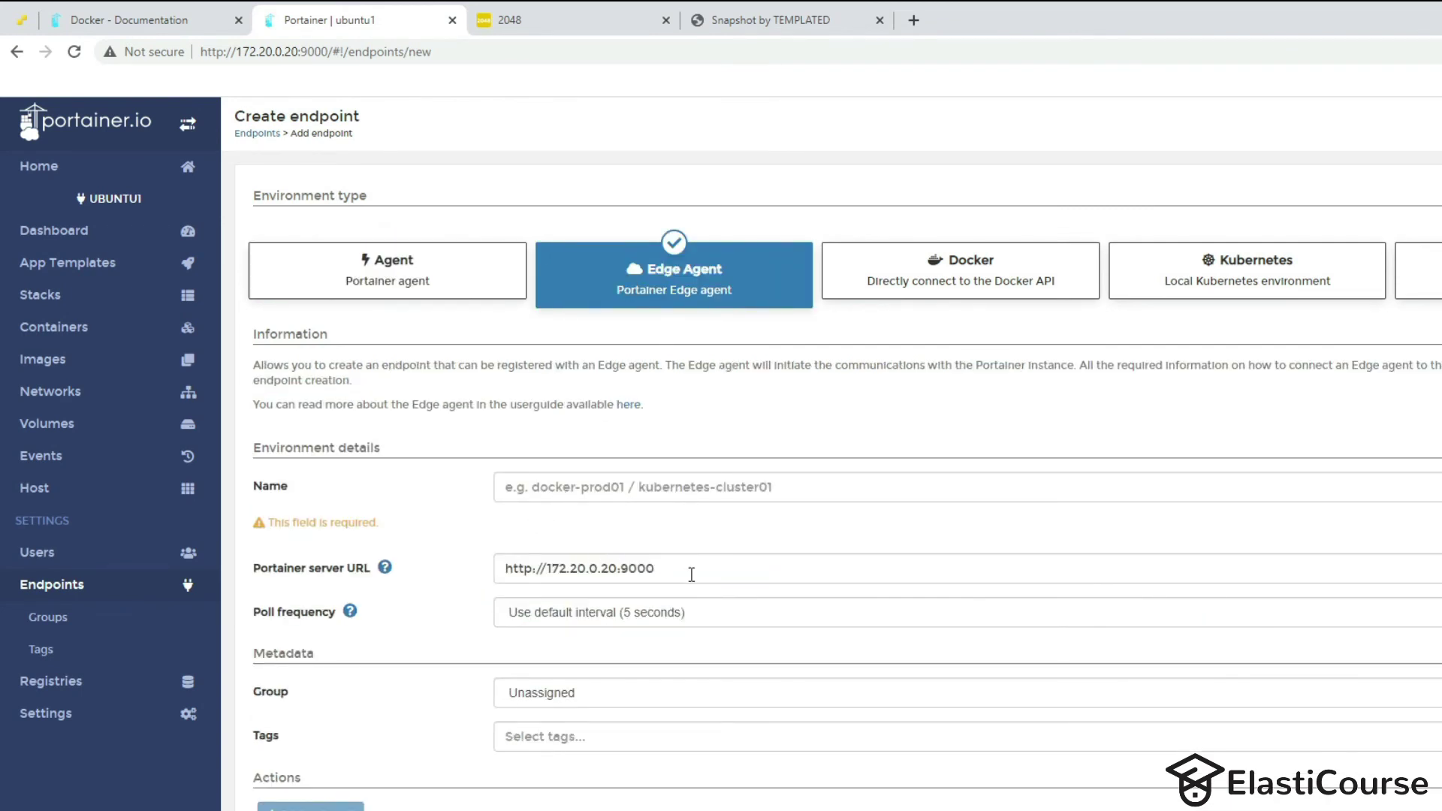
pyautogui.click(576, 486)
pyautogui.write('ubuntu2')
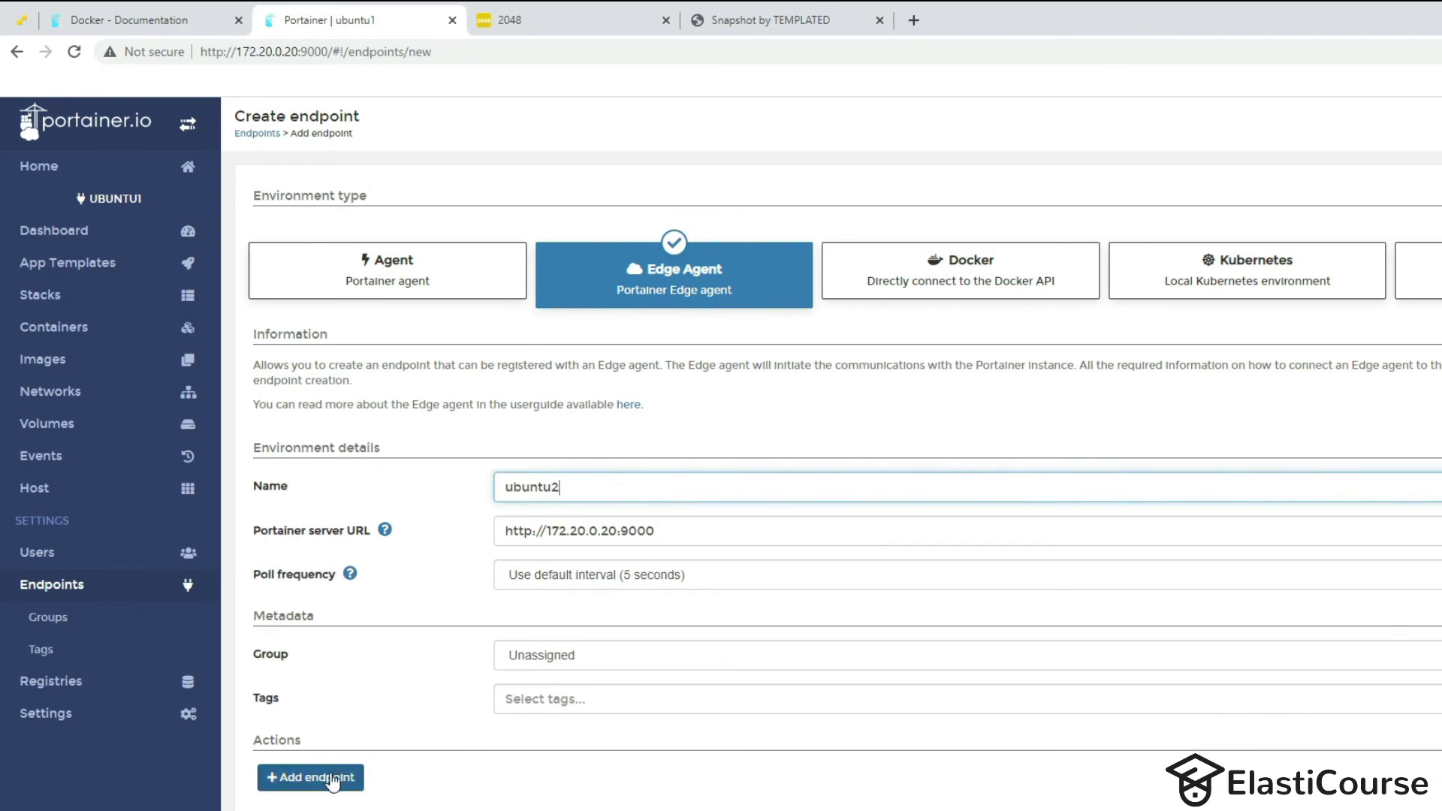
pyautogui.click(333, 779)
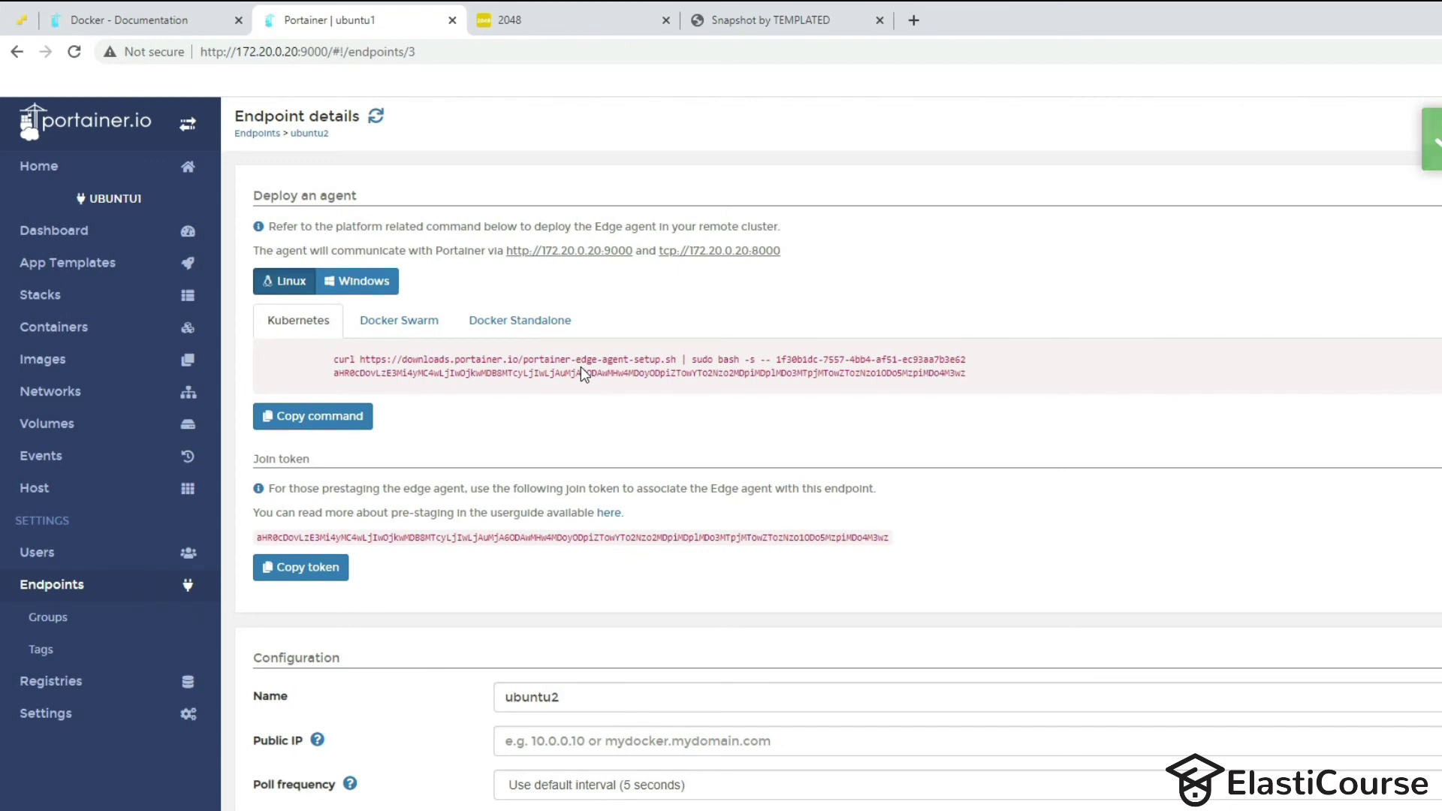
# Paste the Docker Standalone agent command into Notepad++, remove the stray localhost, and select it all.
pyautogui.click(515, 325)
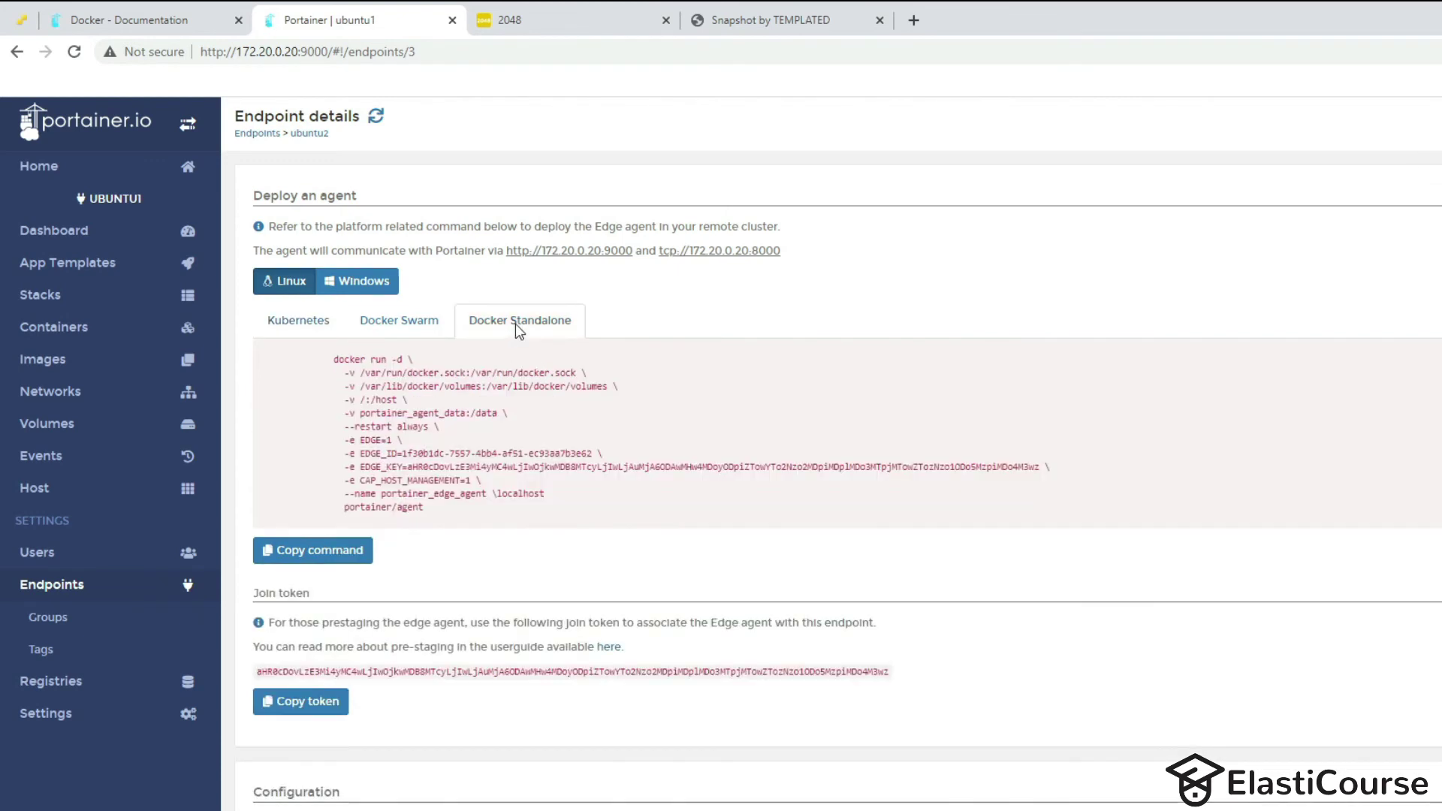
pyautogui.moveTo(443, 510); pyautogui.dragTo(335, 359)
pyautogui.hotkey('ctrl', 'c')
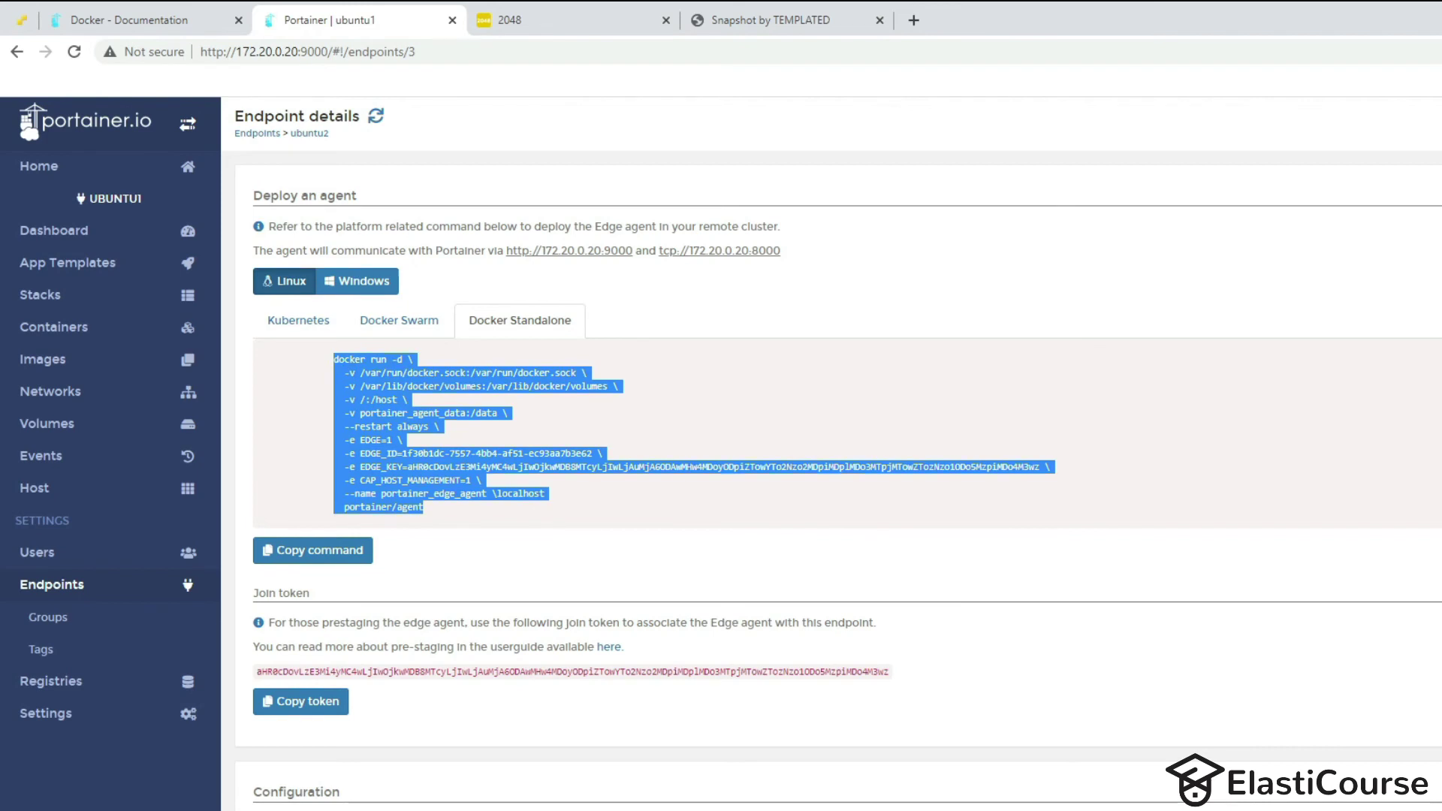
pyautogui.hotkey('alt', 'Tab')
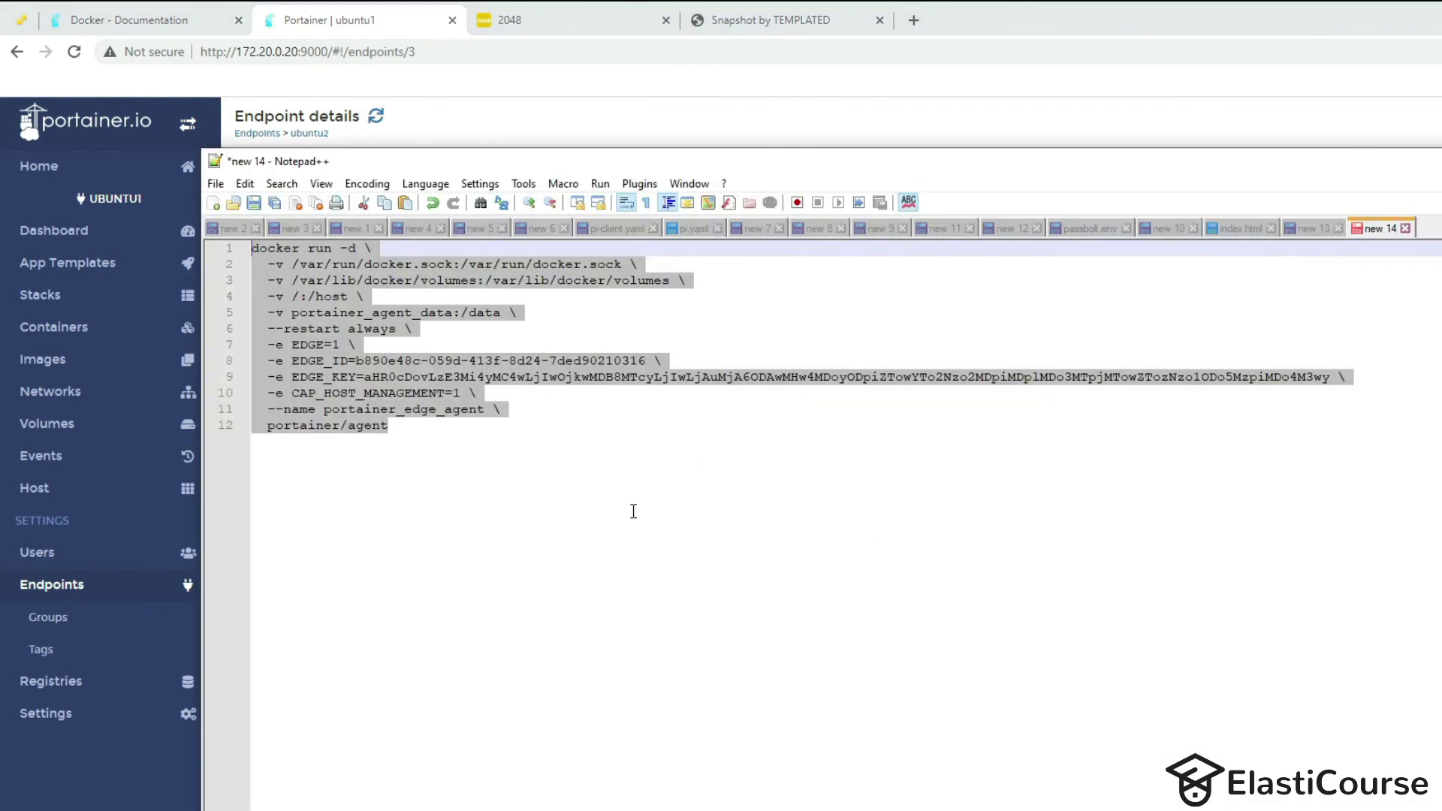
pyautogui.hotkey('ctrl', 'v')
pyautogui.moveTo(574, 409); pyautogui.dragTo(501, 410)
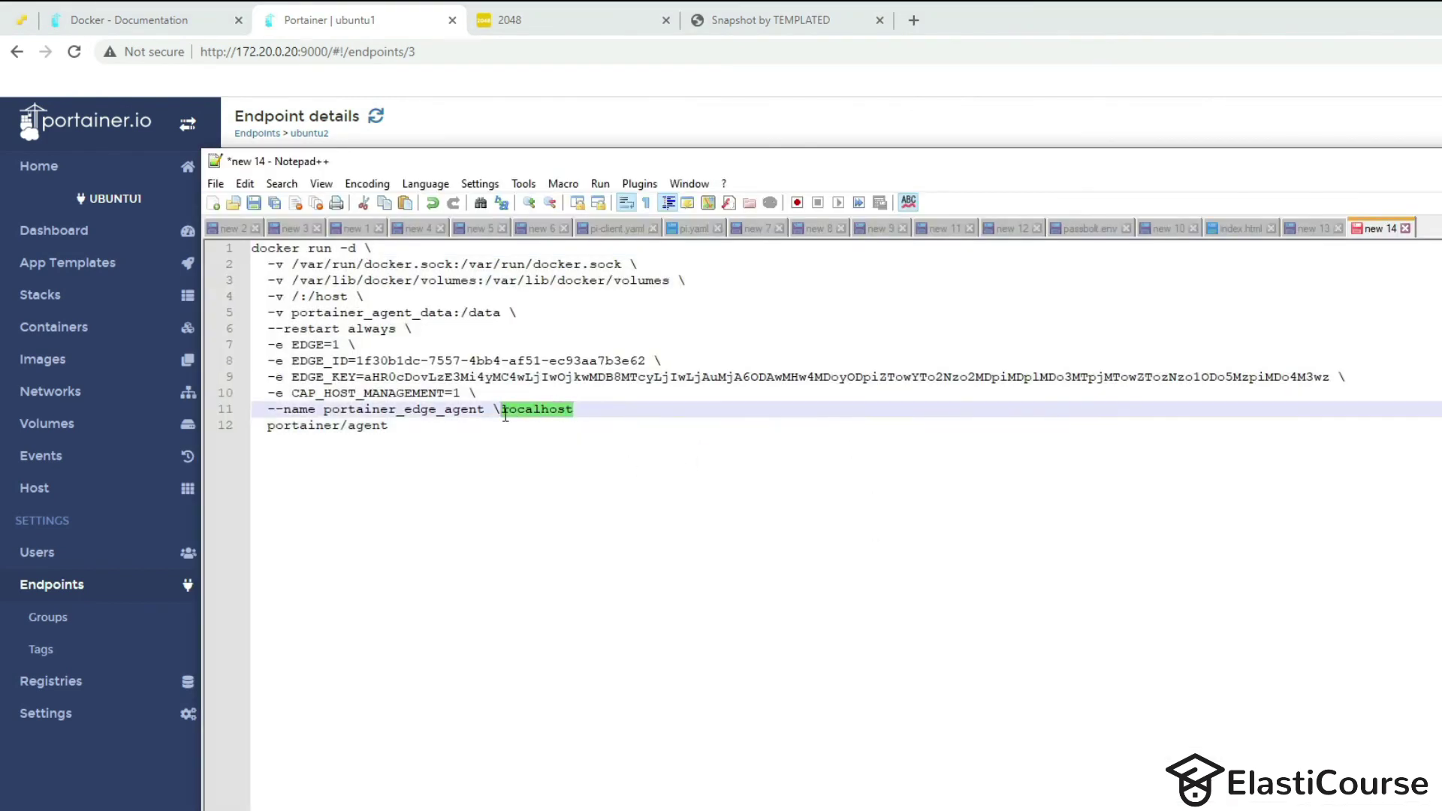
pyautogui.press('Delete')
pyautogui.hotkey('ctrl', 'a')
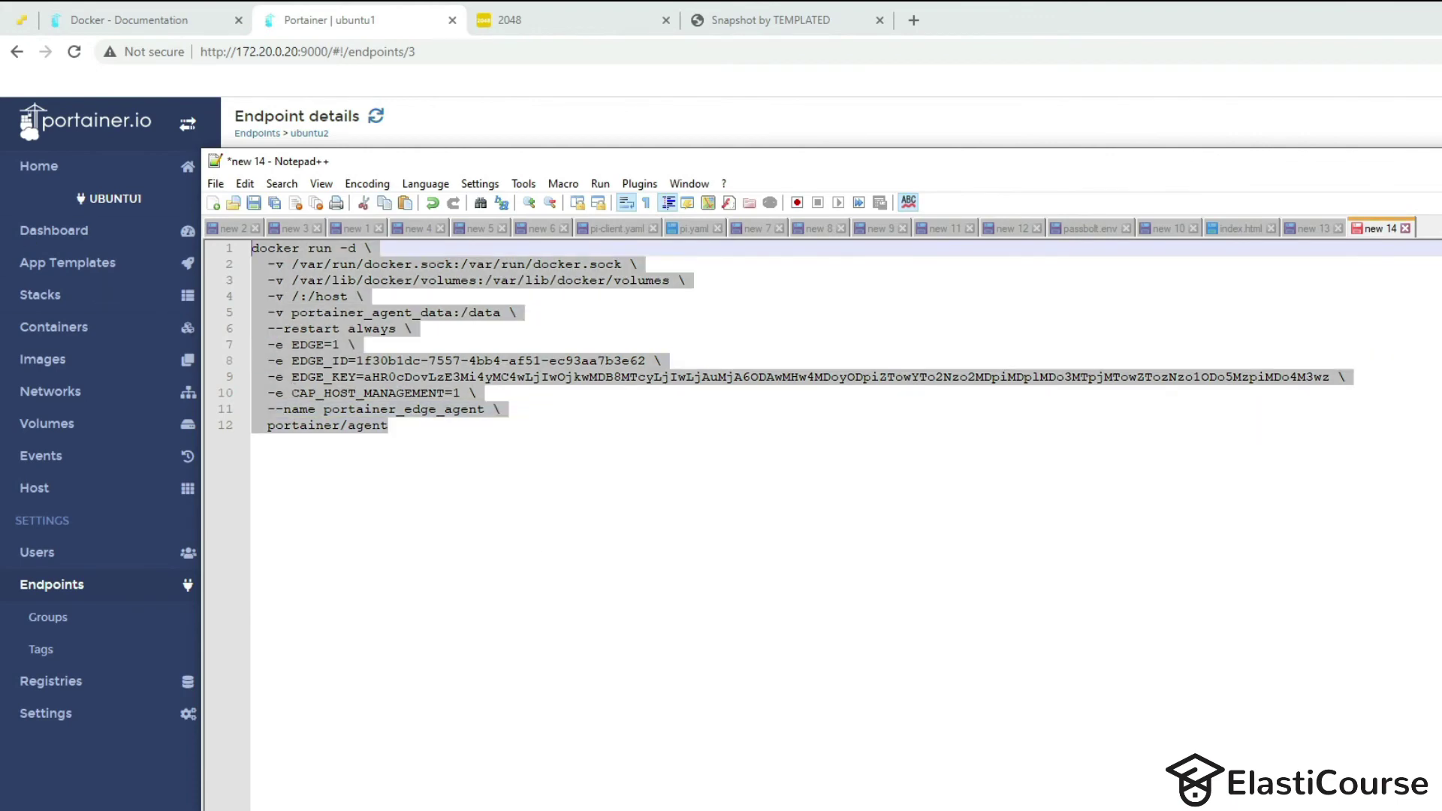
pyautogui.hotkey('alt', 'Tab')
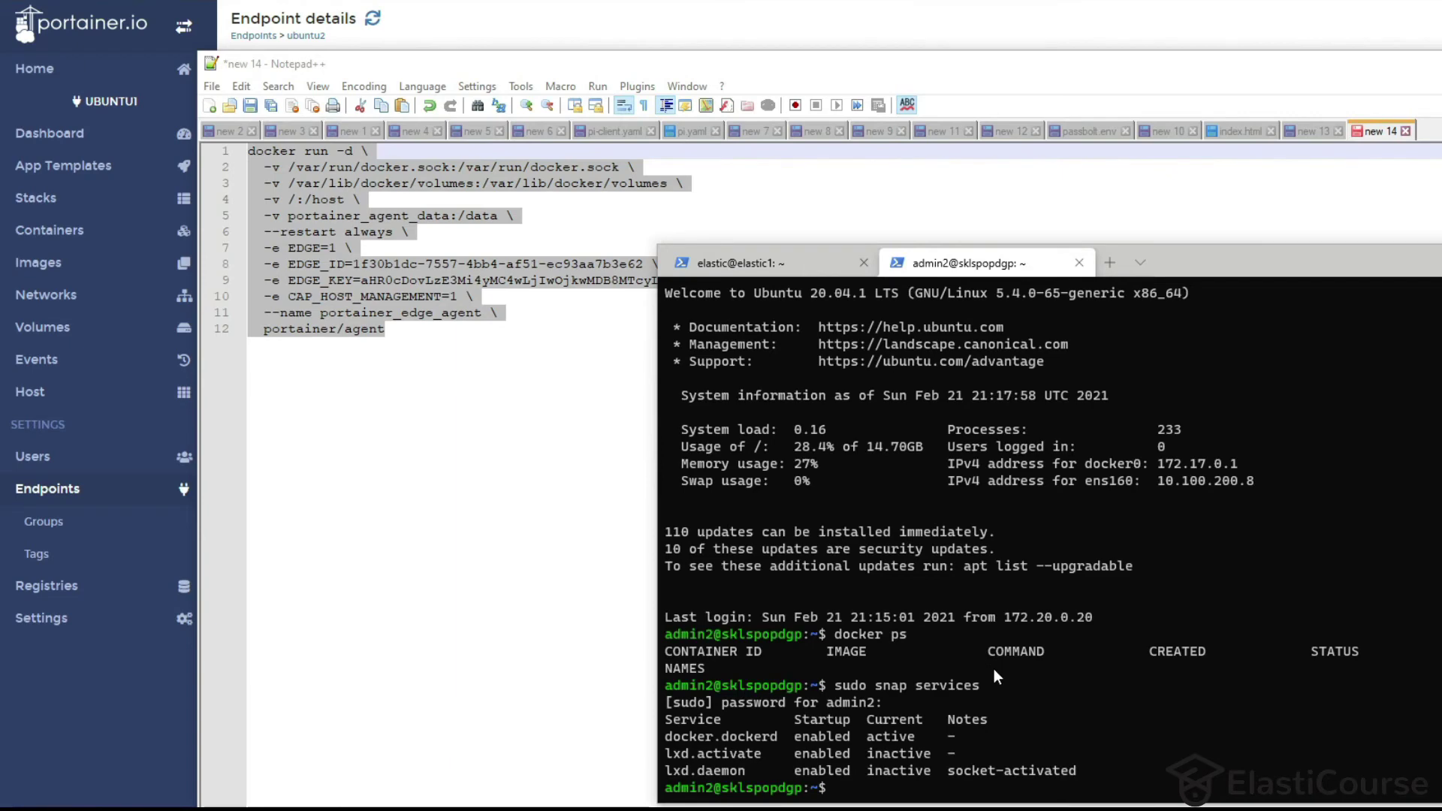
# Run the edge agent command on 10.100.200.8, copy its three -v mount lines, and type sudo apt update.
pyautogui.rightClick(977, 697)
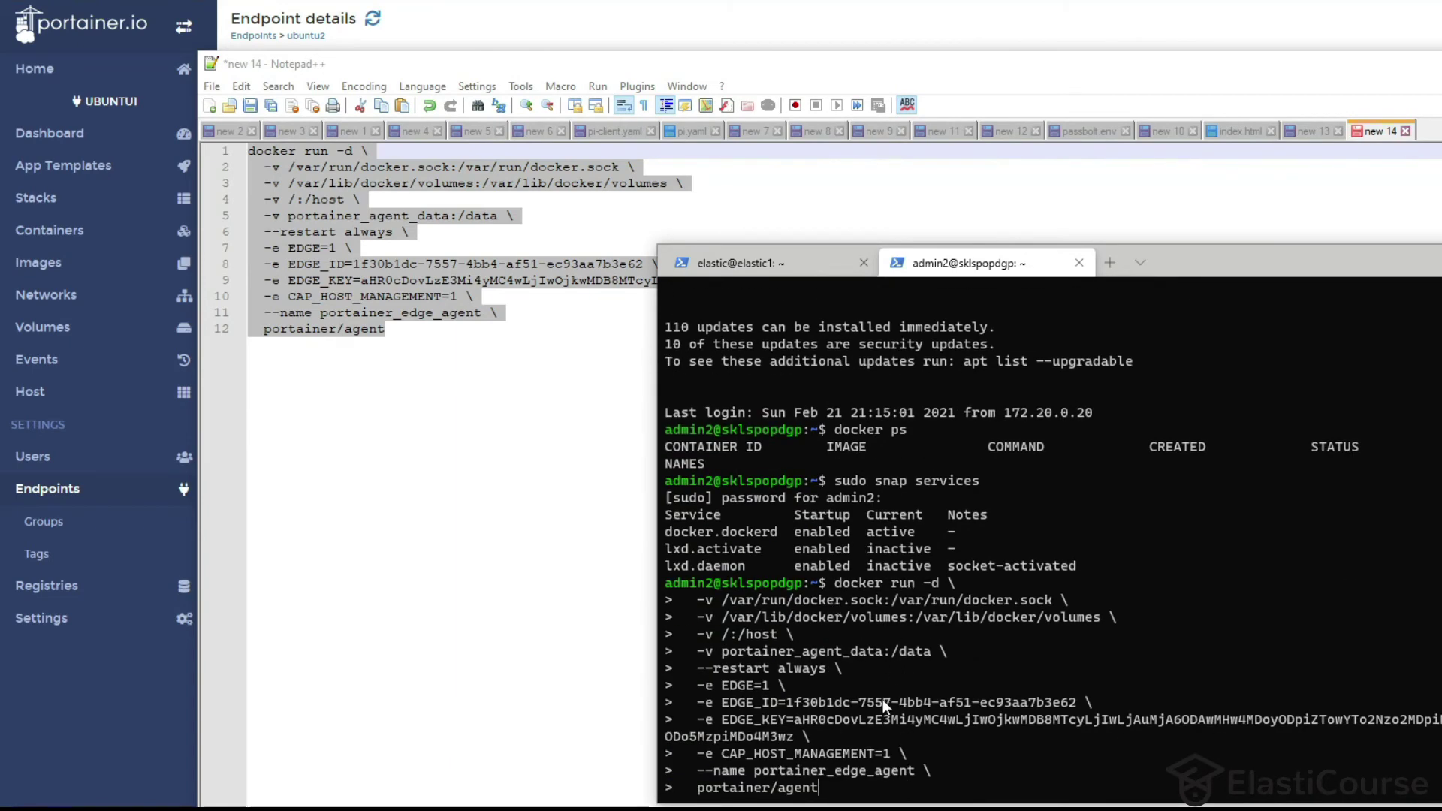
pyautogui.press('Return')
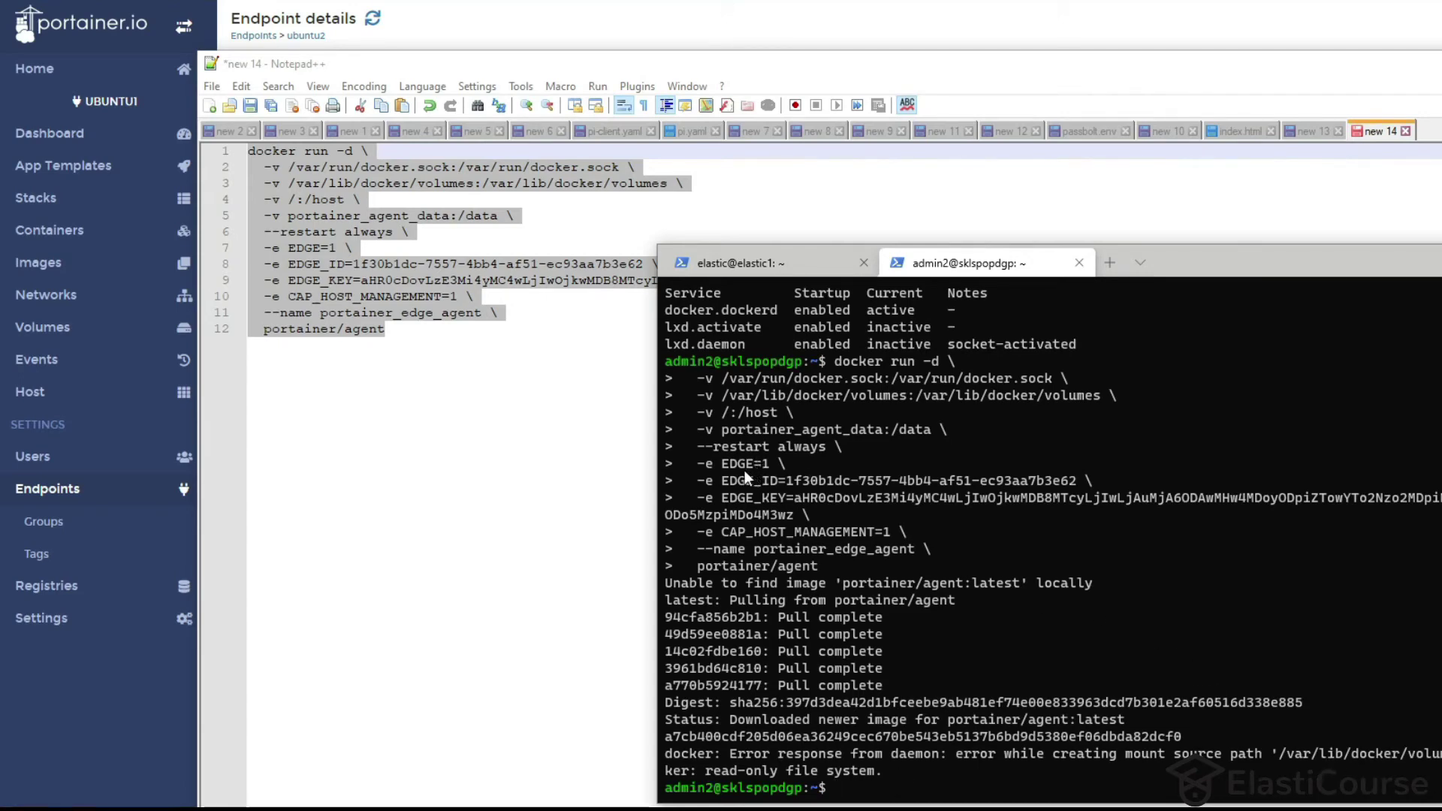
pyautogui.moveTo(704, 377); pyautogui.dragTo(1135, 410)
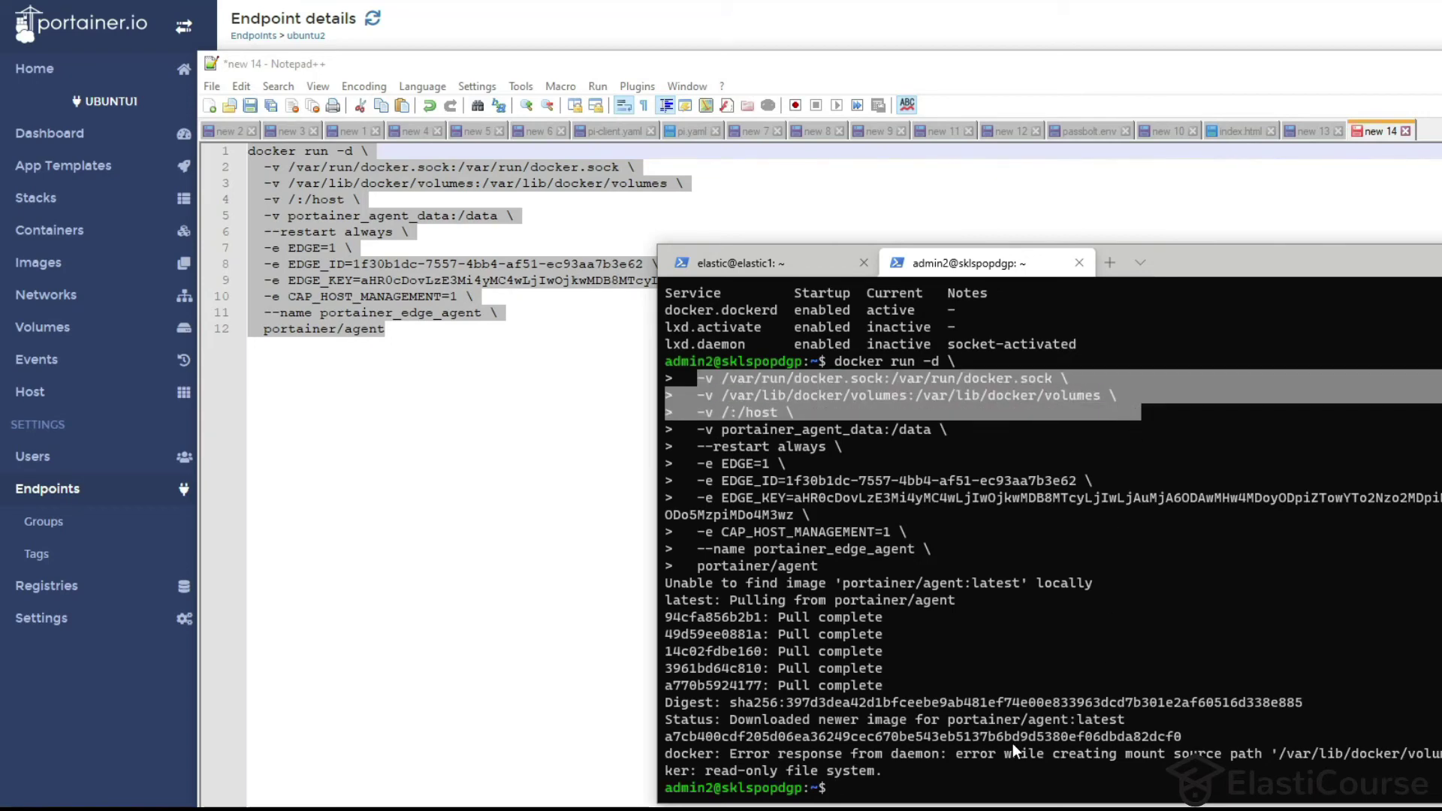
pyautogui.hotkey('ctrl', 'c')
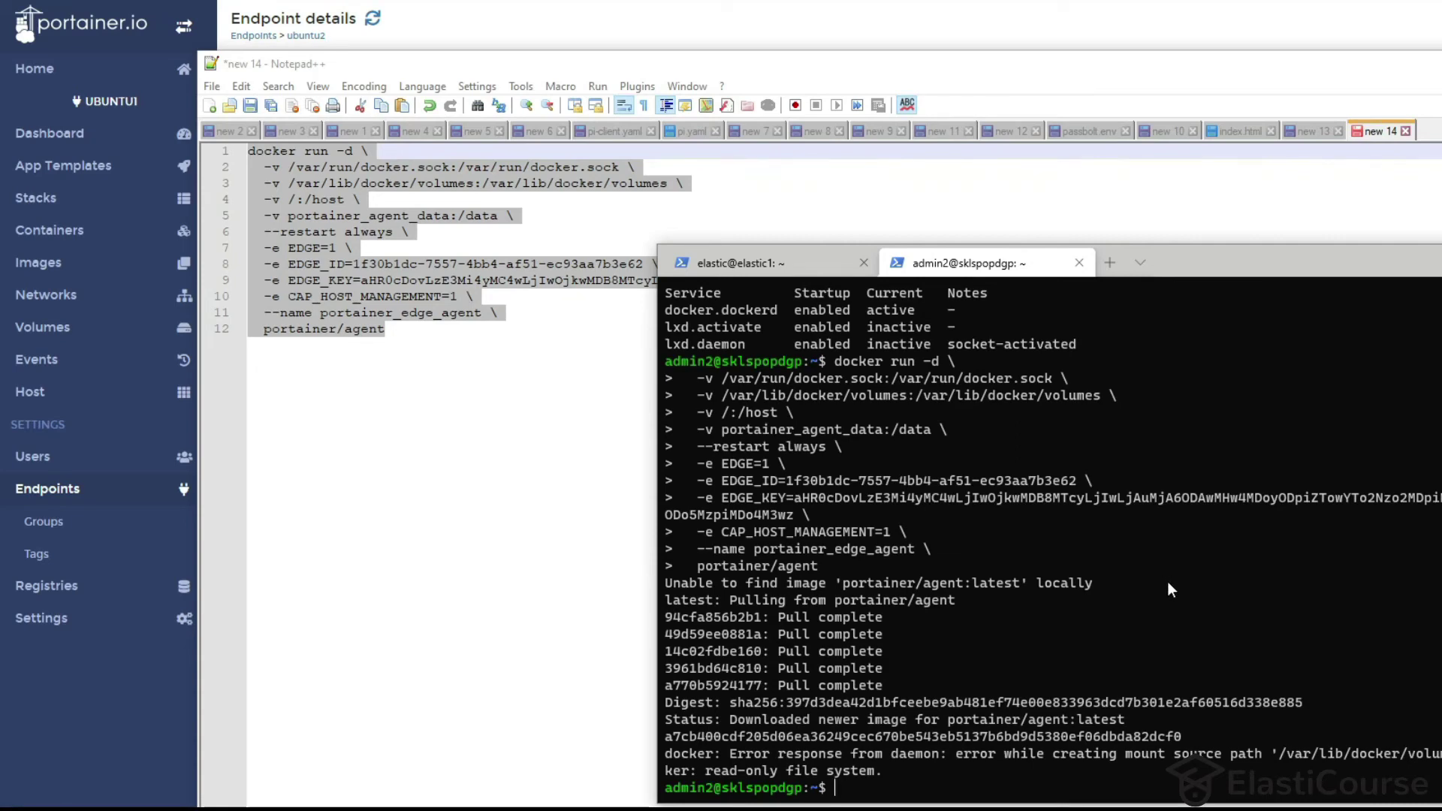
pyautogui.write('sudo apt update')
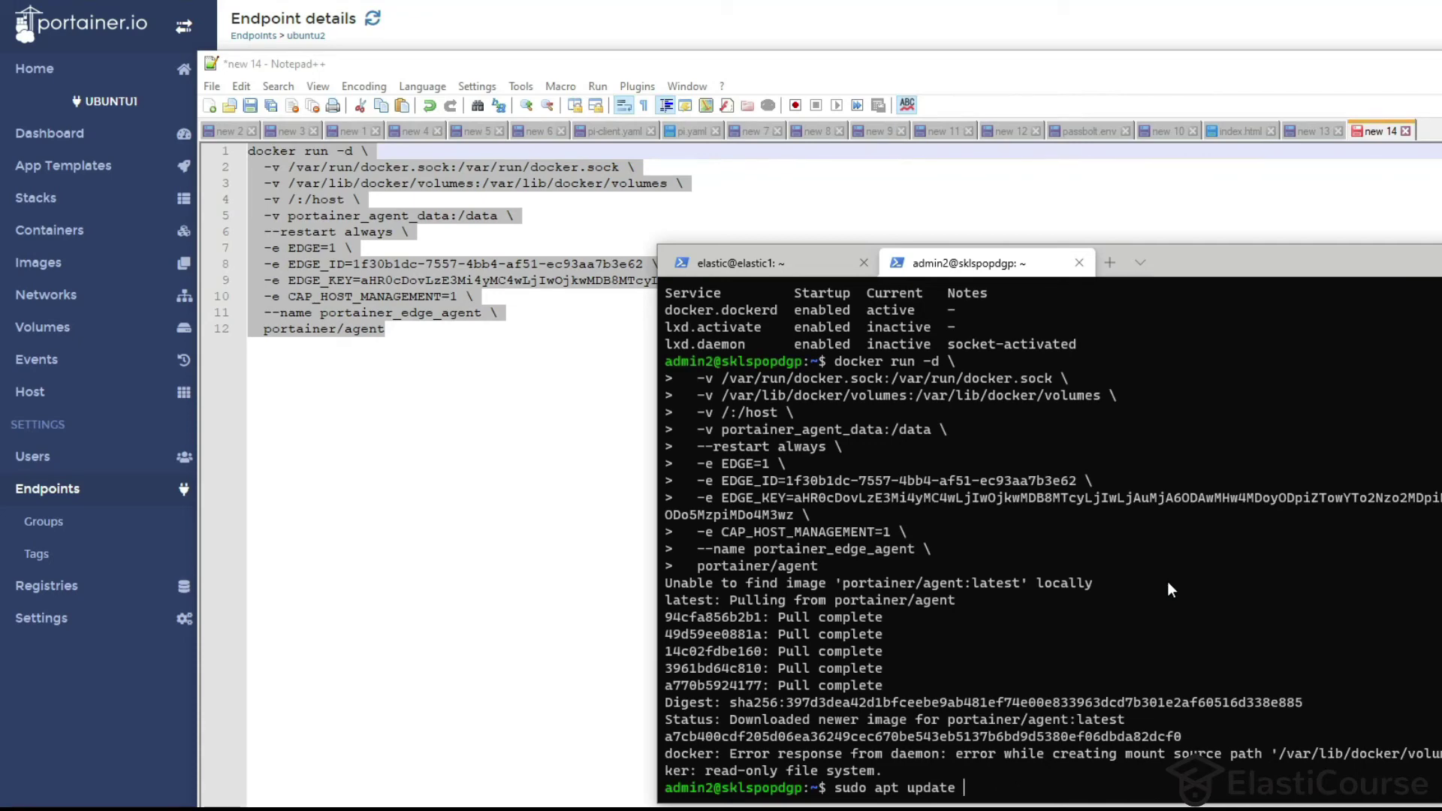
# Refresh the package lists and install locate on the remote host.
pyautogui.press('Return')
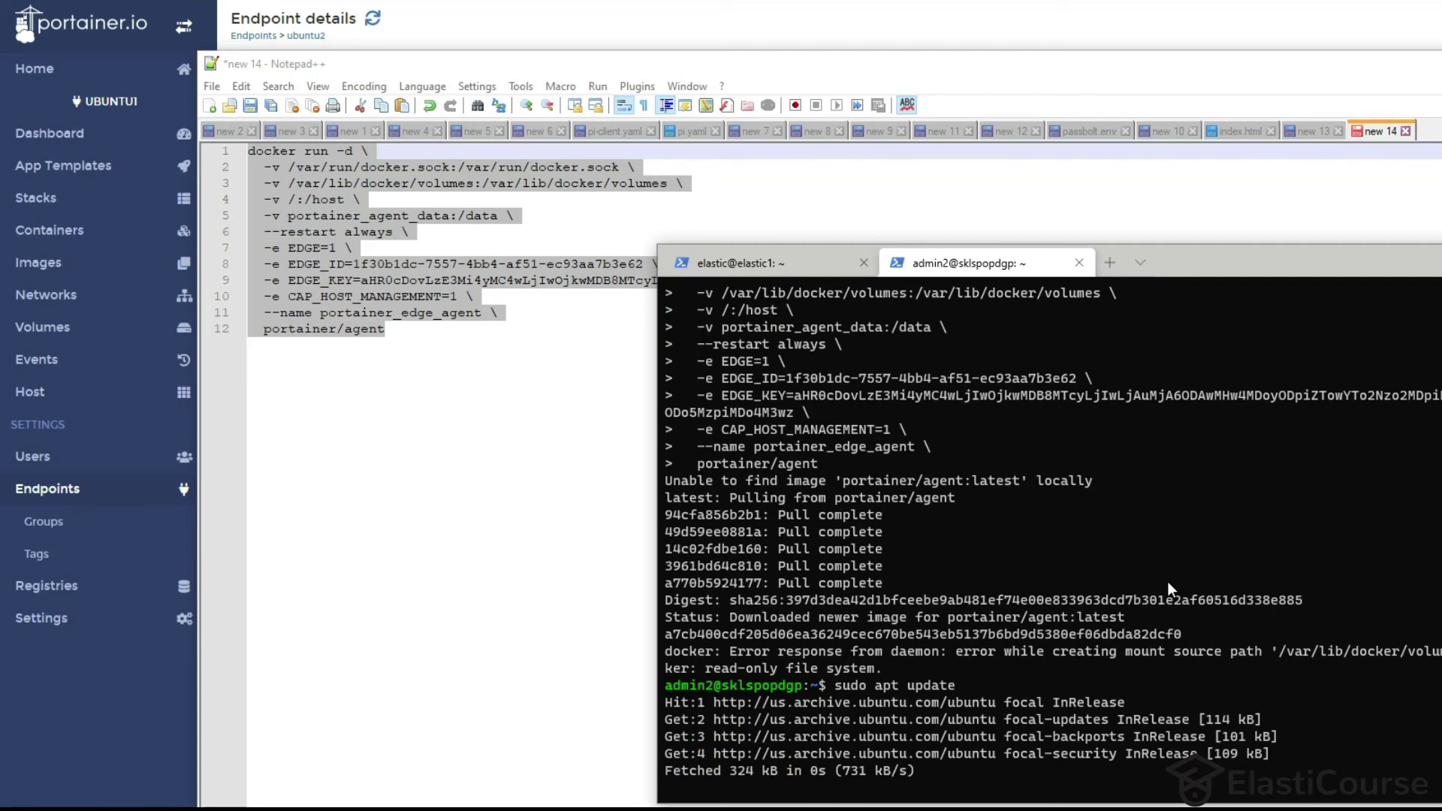
pyautogui.write('sud')
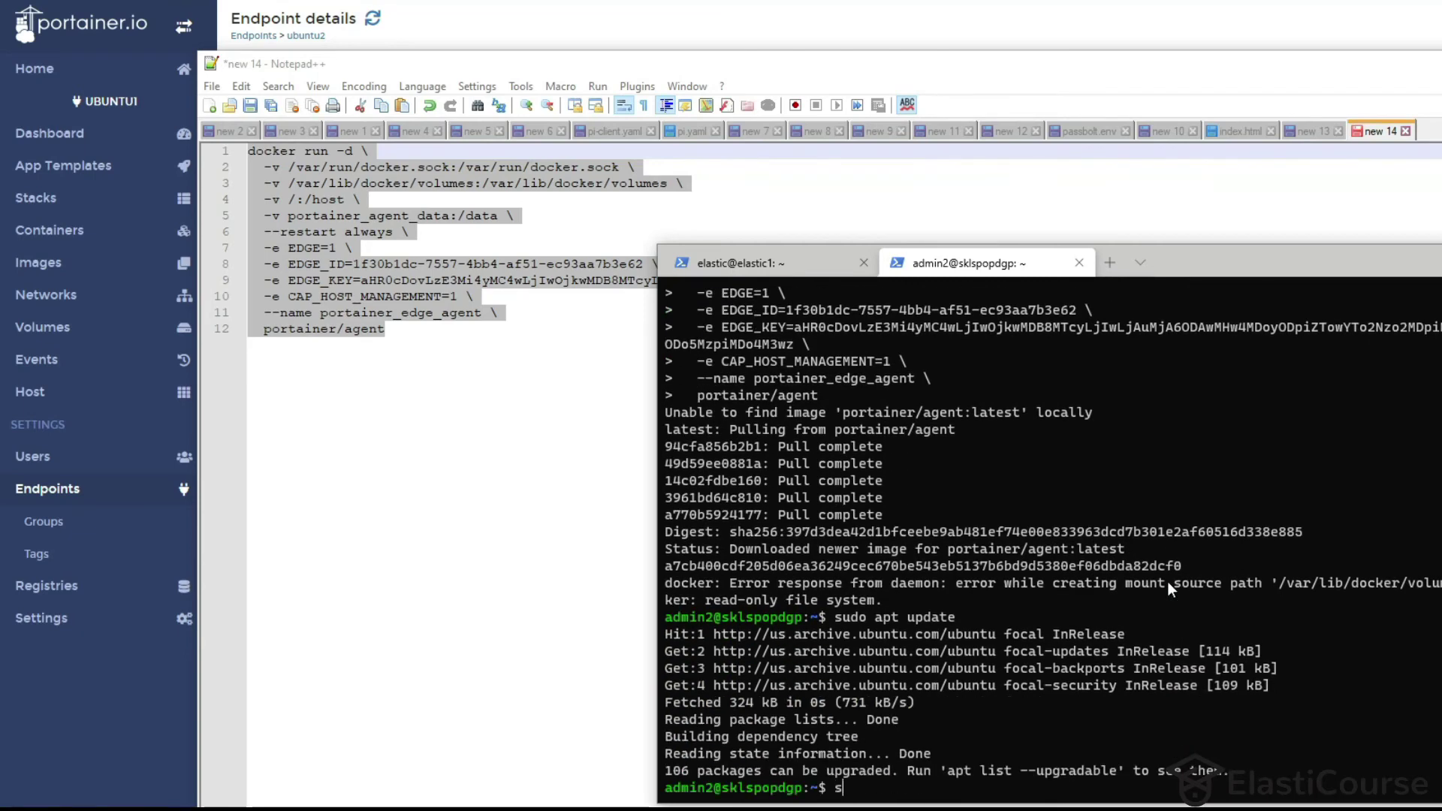
pyautogui.write('o apt install locate')
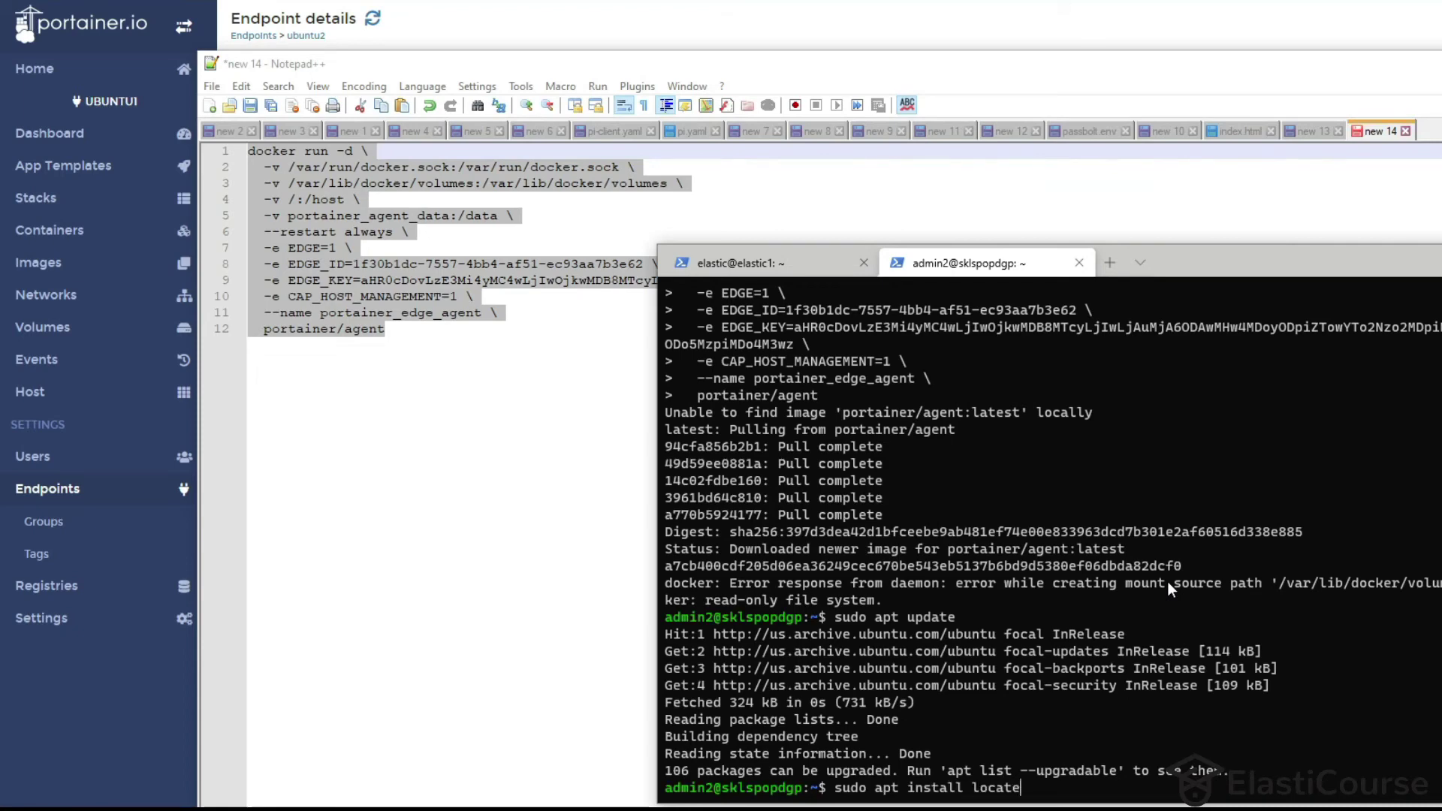
pyautogui.press('Return')
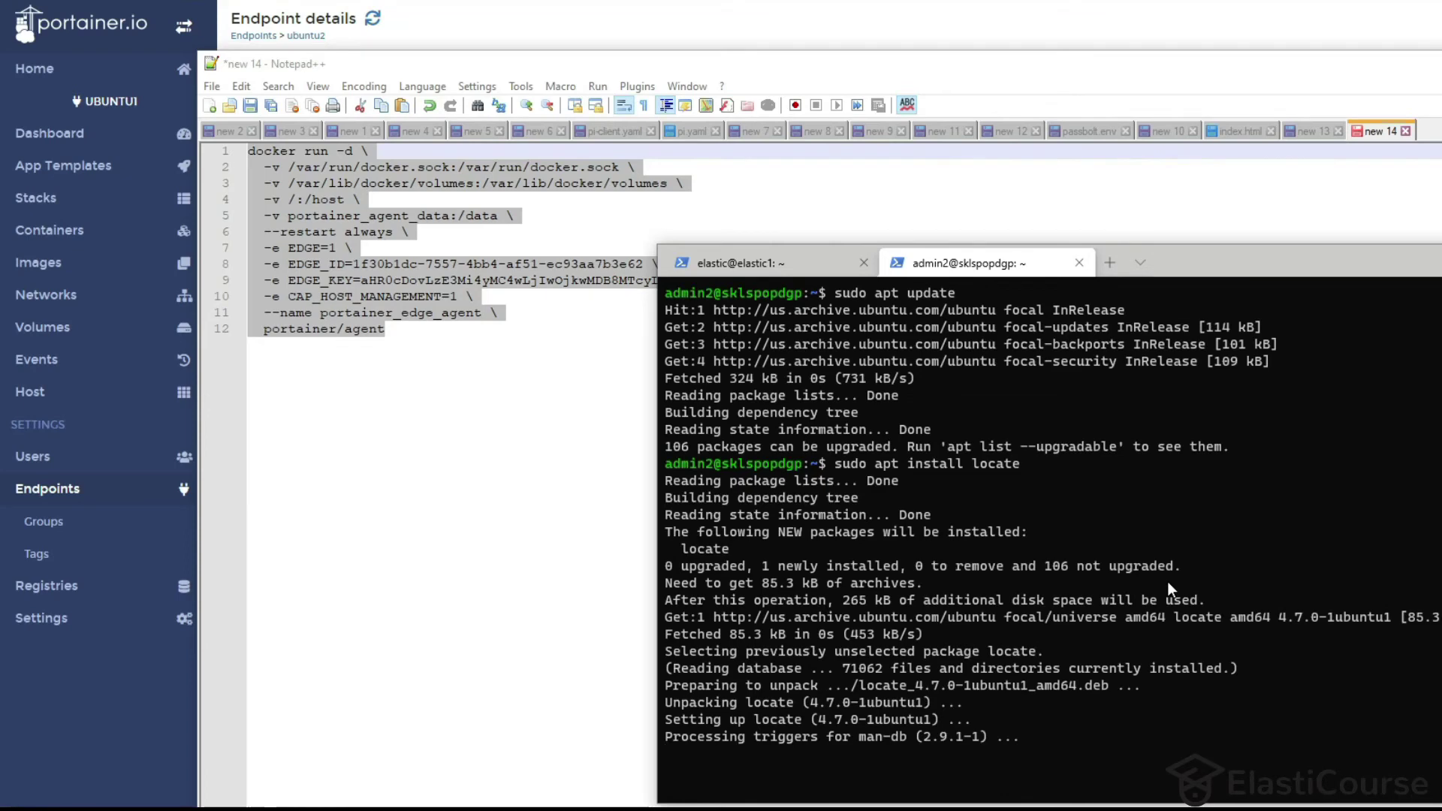
# Rebuild the locate database, find docker.sock, and copy its path /run/docker.sock.
pyautogui.write('s')
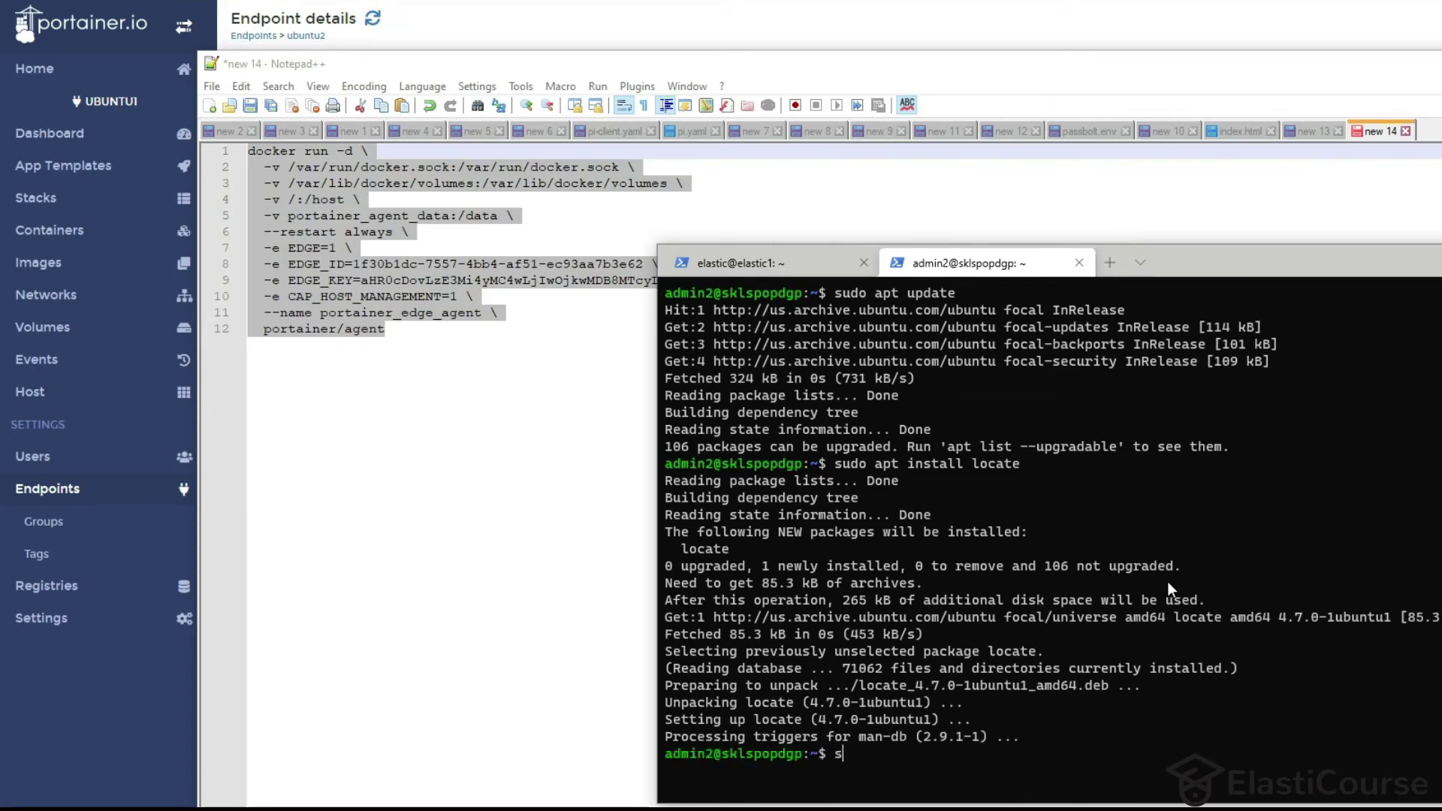
pyautogui.write('udo updatedb')
pyautogui.press('Return')
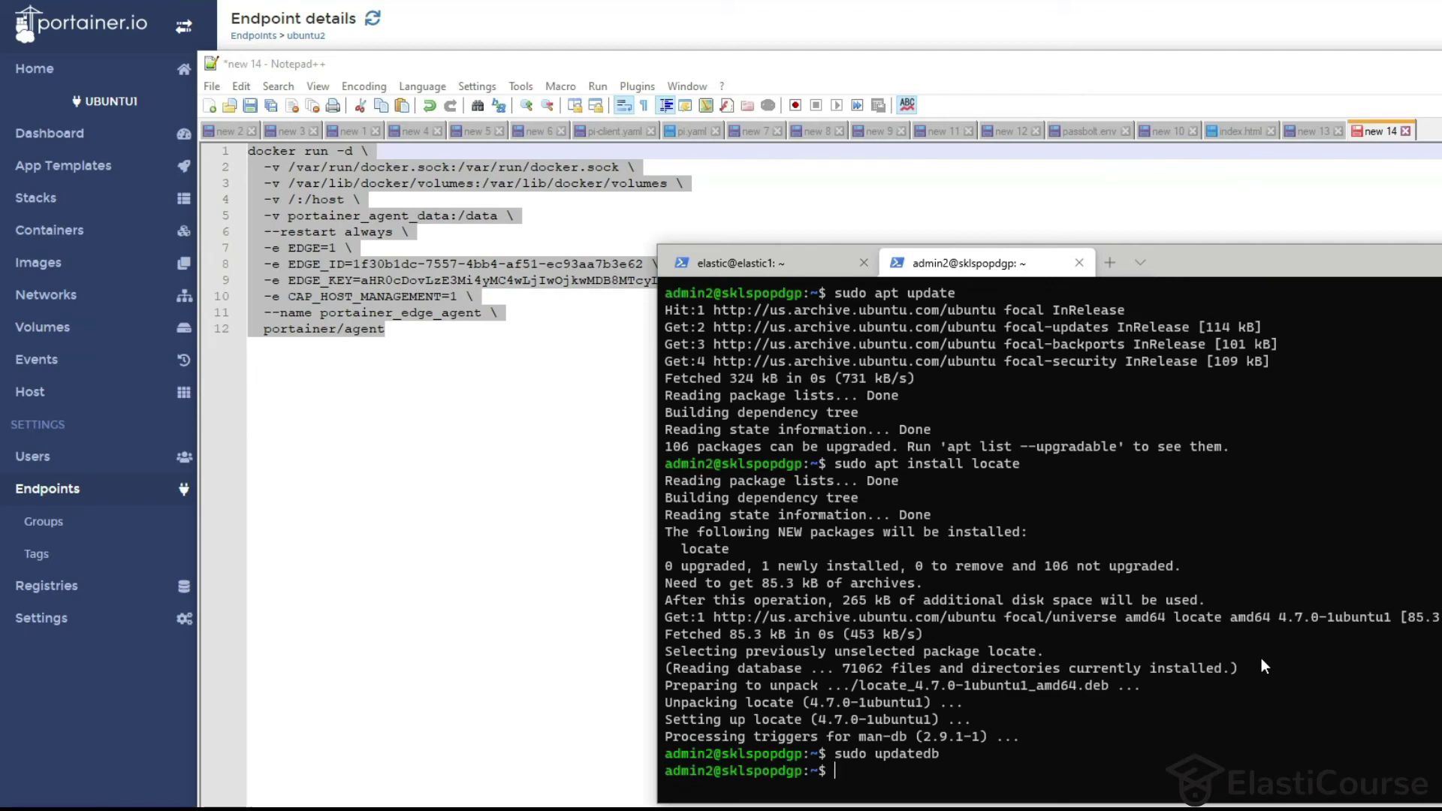
pyautogui.write('locate docker.sock')
pyautogui.press('Return')
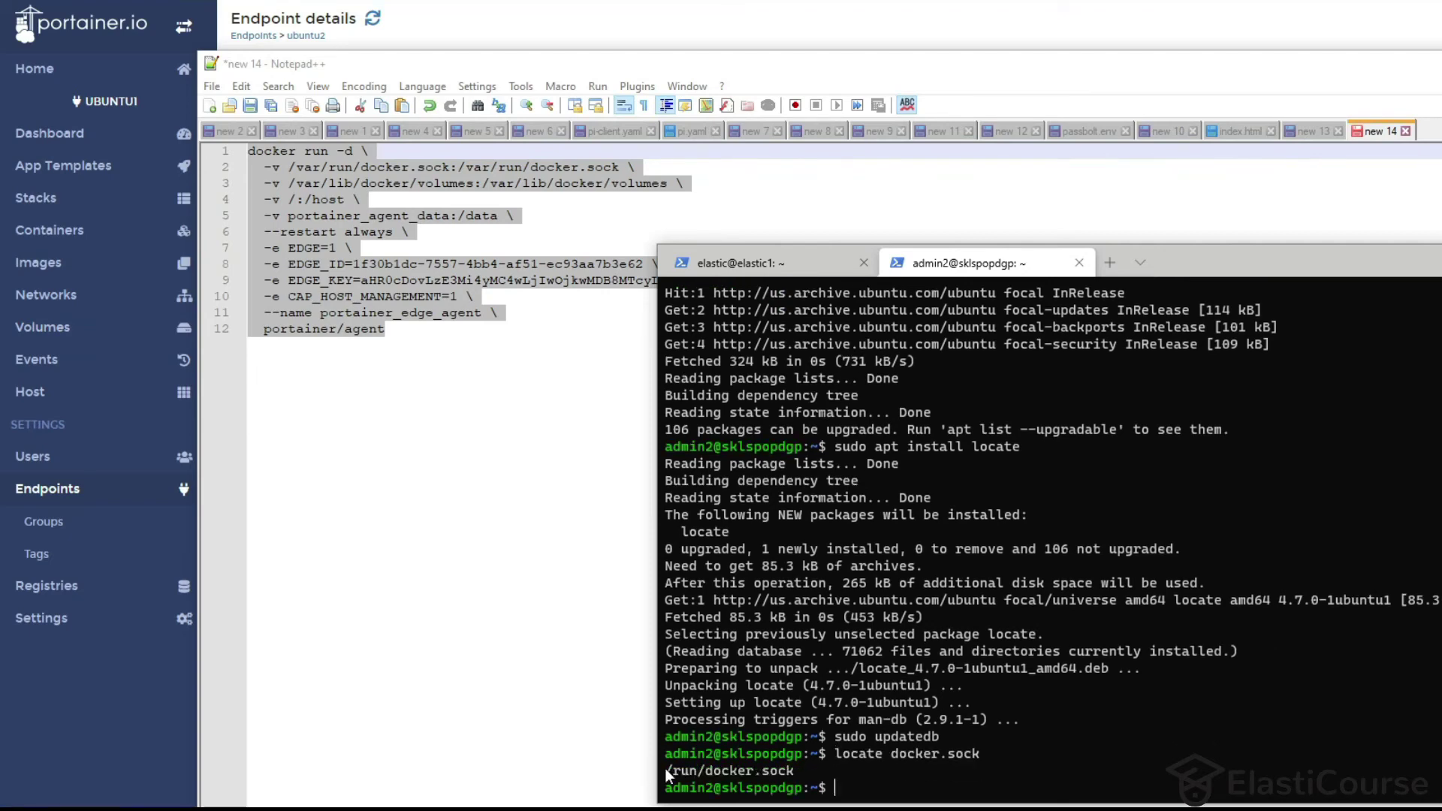
pyautogui.moveTo(666, 770); pyautogui.dragTo(797, 767)
pyautogui.hotkey('ctrl', 'c')
# Replace the socket path on line 2 of the agent command with /run/docker.sock.
pyautogui.click(322, 183)
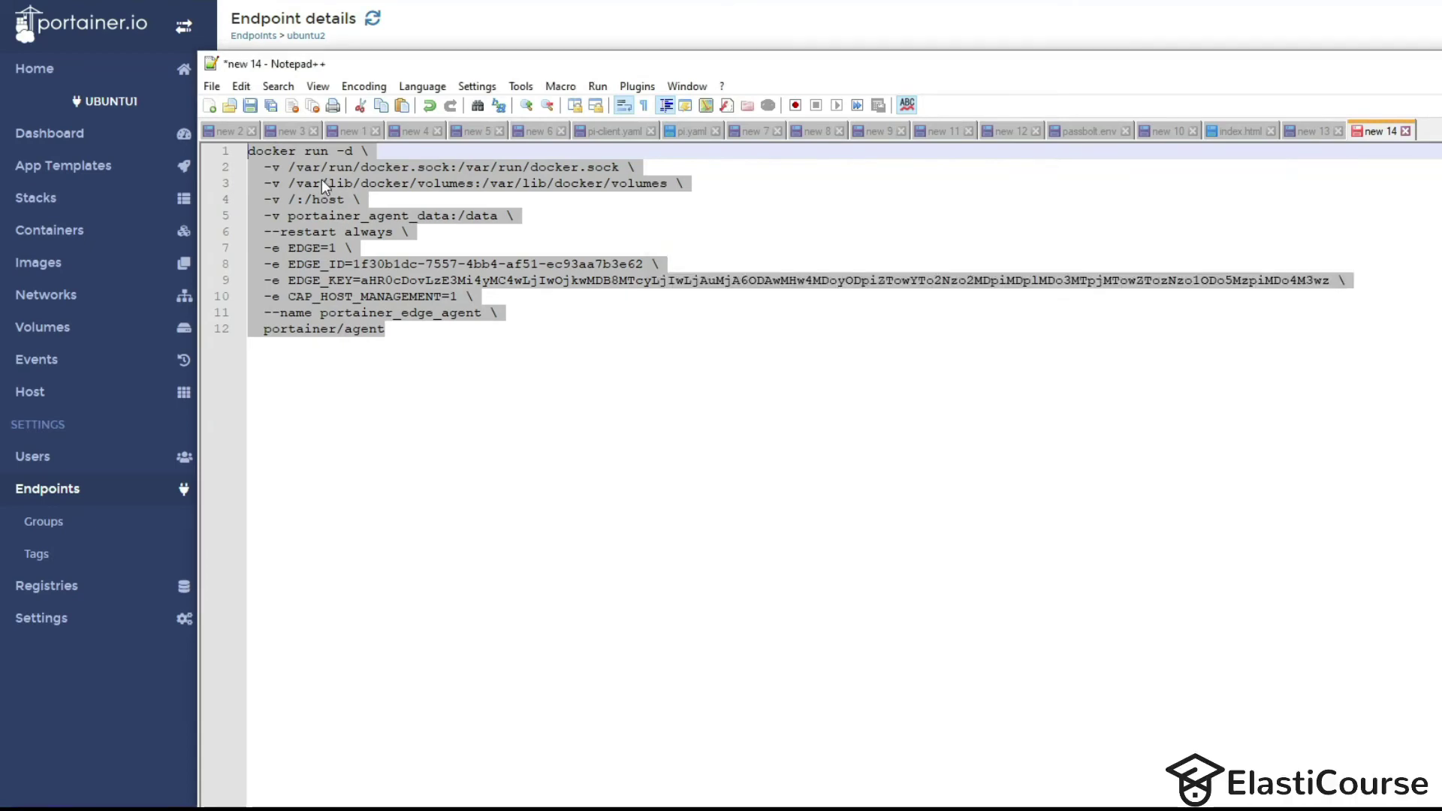
pyautogui.moveTo(293, 169); pyautogui.dragTo(451, 163)
pyautogui.hotkey('ctrl', 'v')
pyautogui.hotkey('alt', 'Tab')
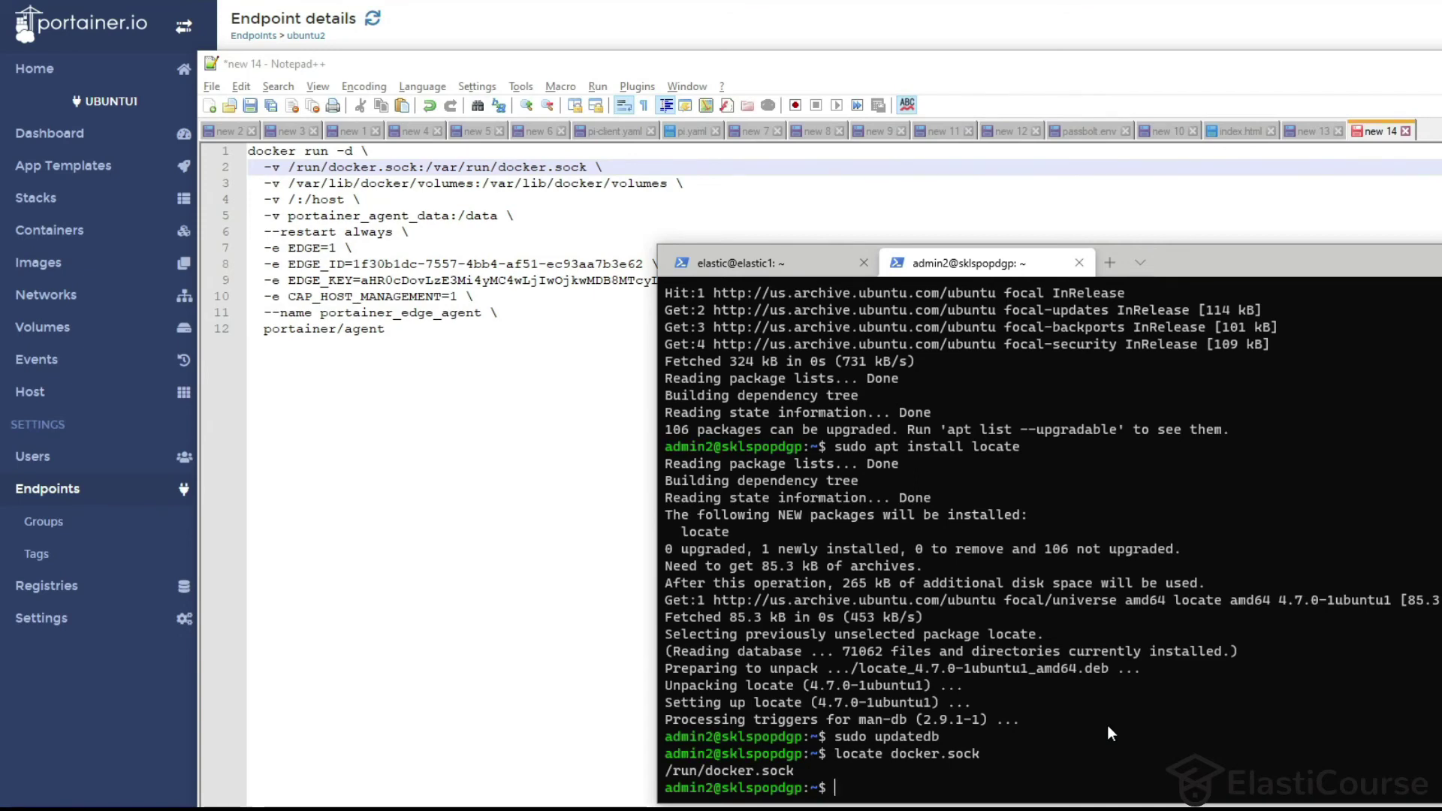
# Create and locate a testvlm volume, then put /var/snap/docker/common/var-lib-docker/volumes on line 3.
pyautogui.write('docker volume ')
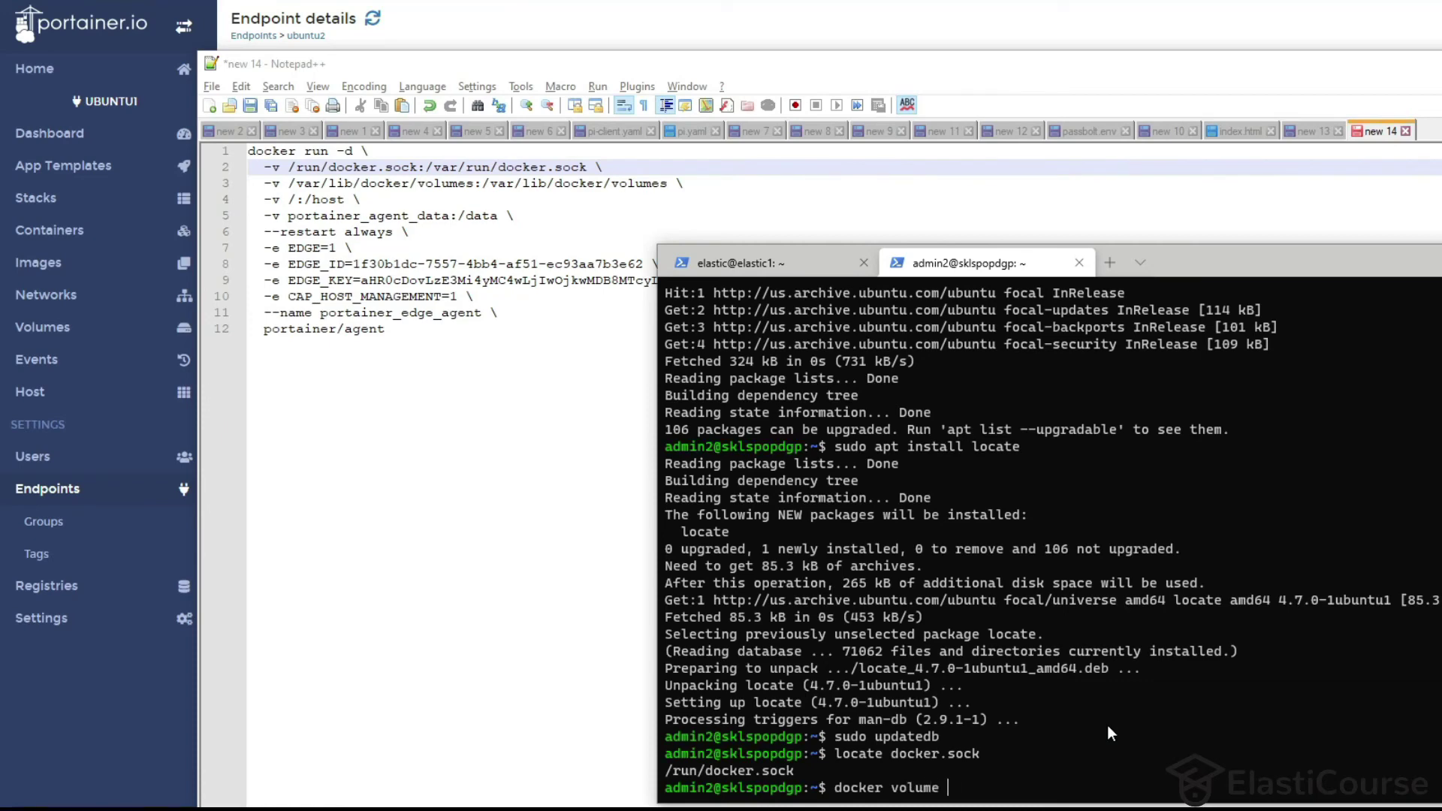
pyautogui.write('create testvlm')
pyautogui.press('Return')
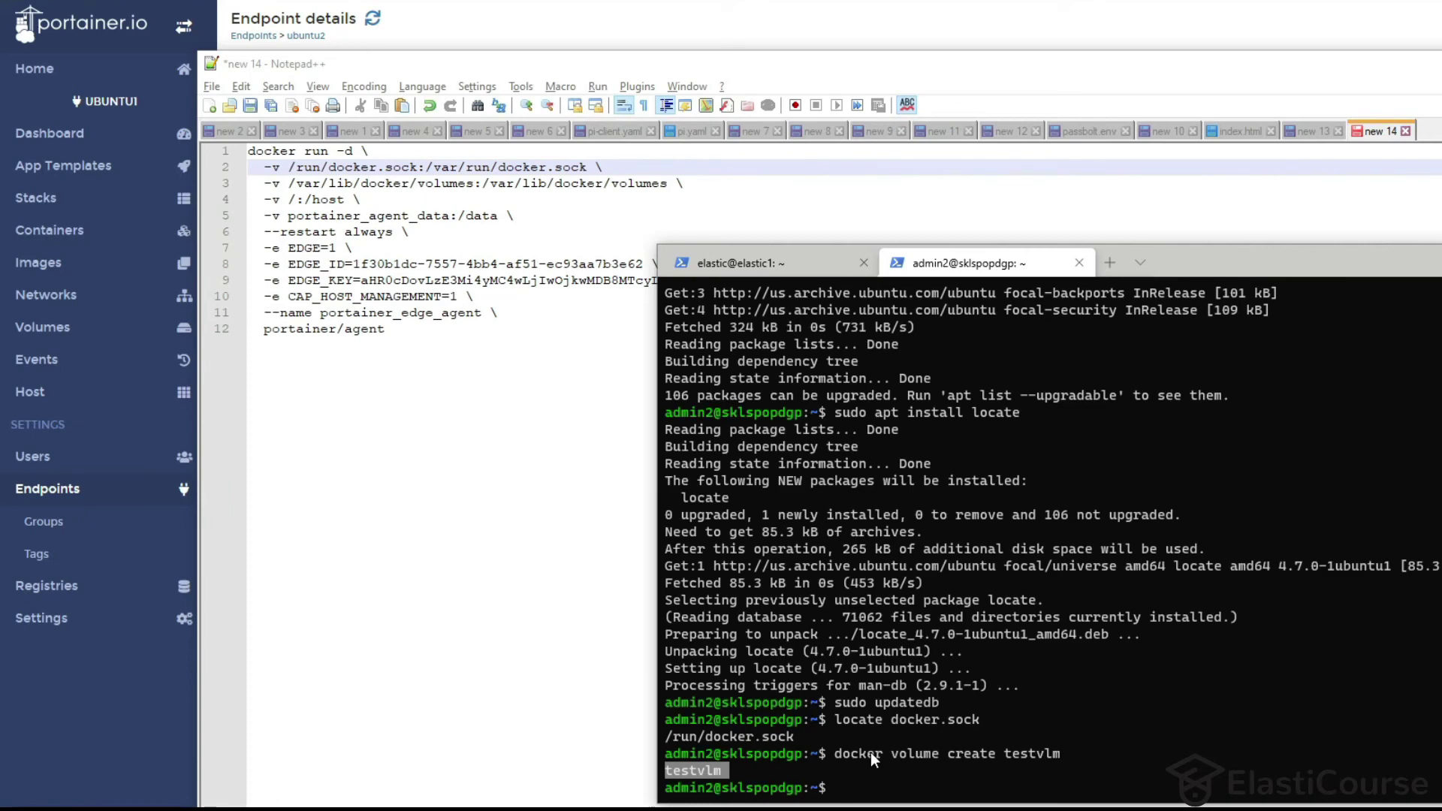
pyautogui.press('Up')
pyautogui.press('Up')
pyautogui.press('Up')
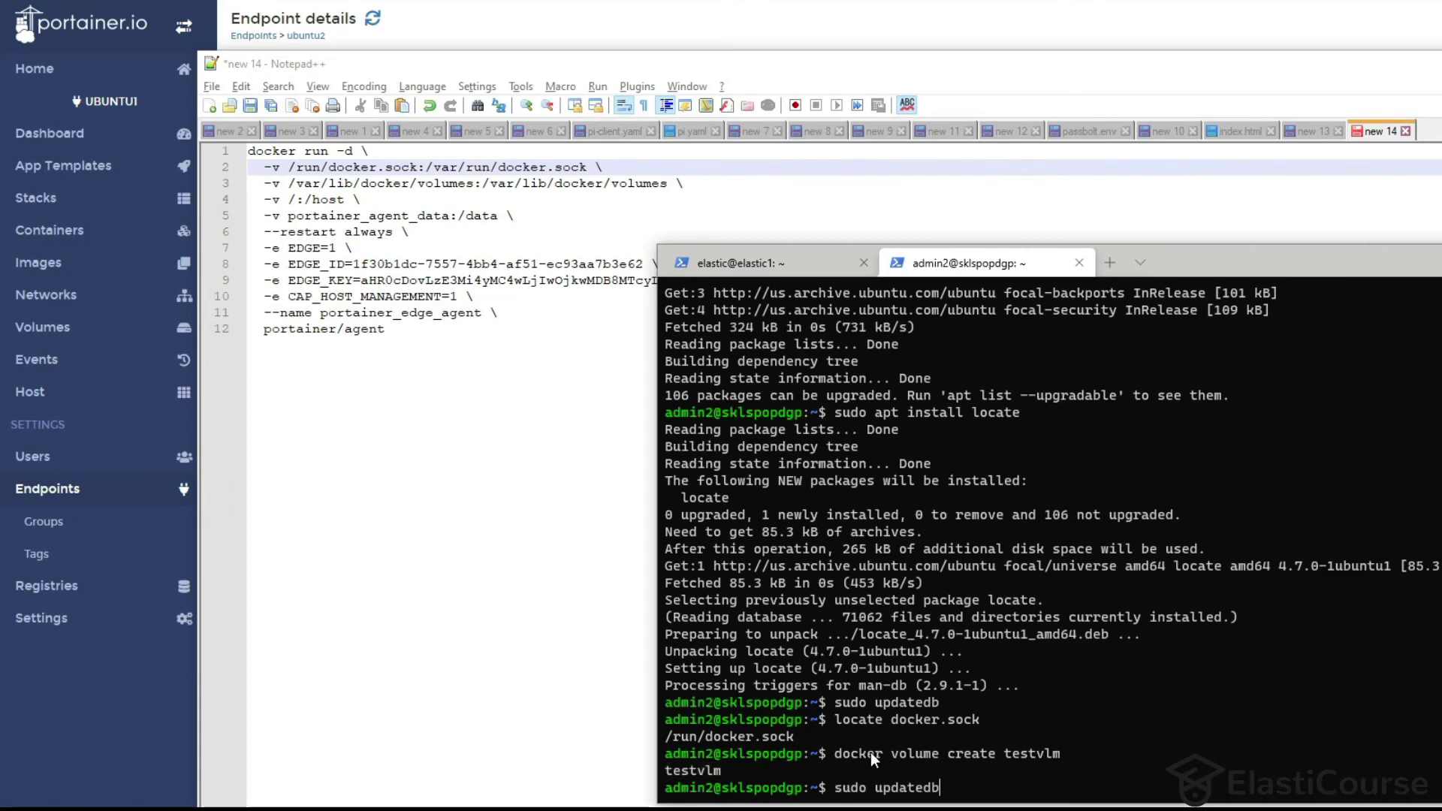
pyautogui.press('Return')
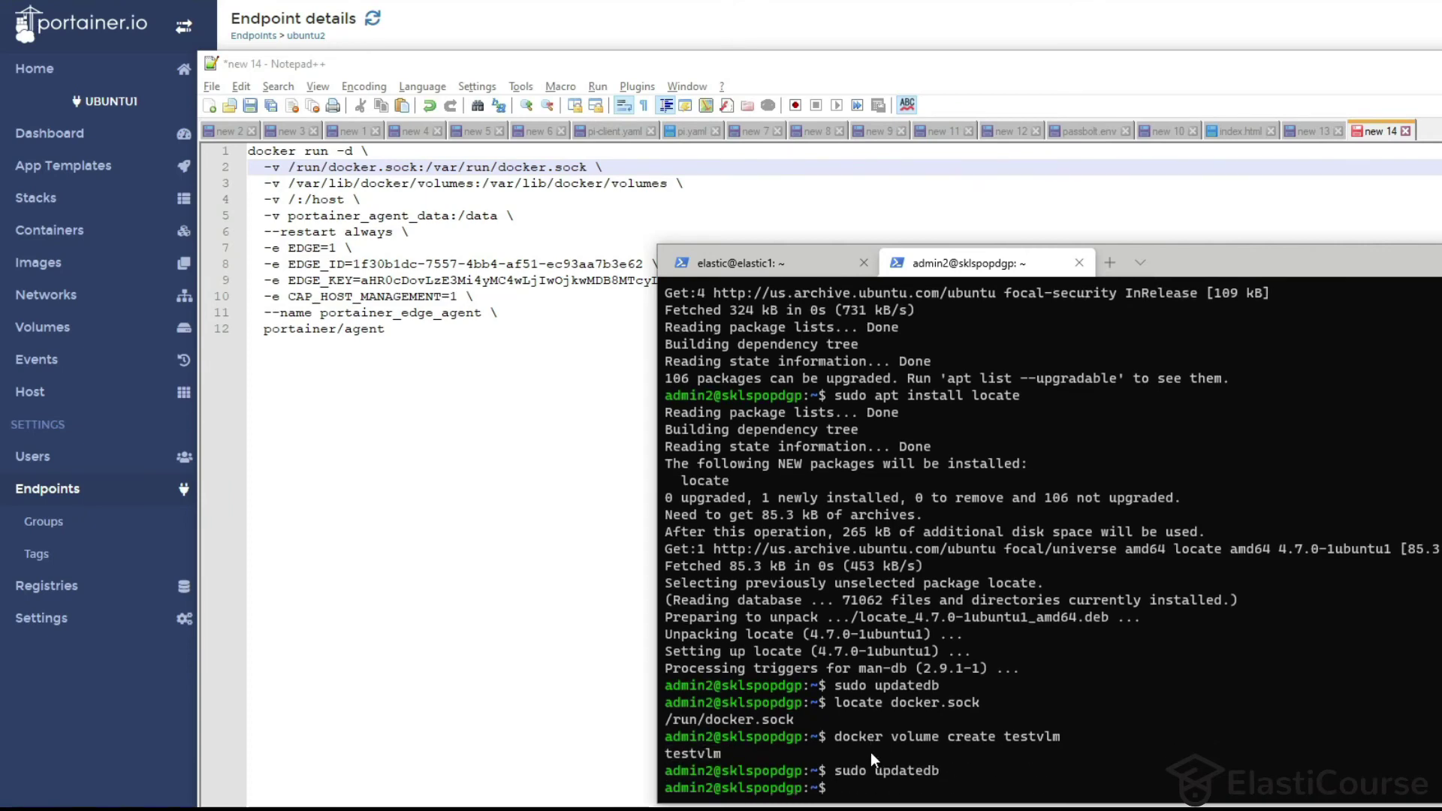
pyautogui.write('locate testvlm')
pyautogui.press('Return')
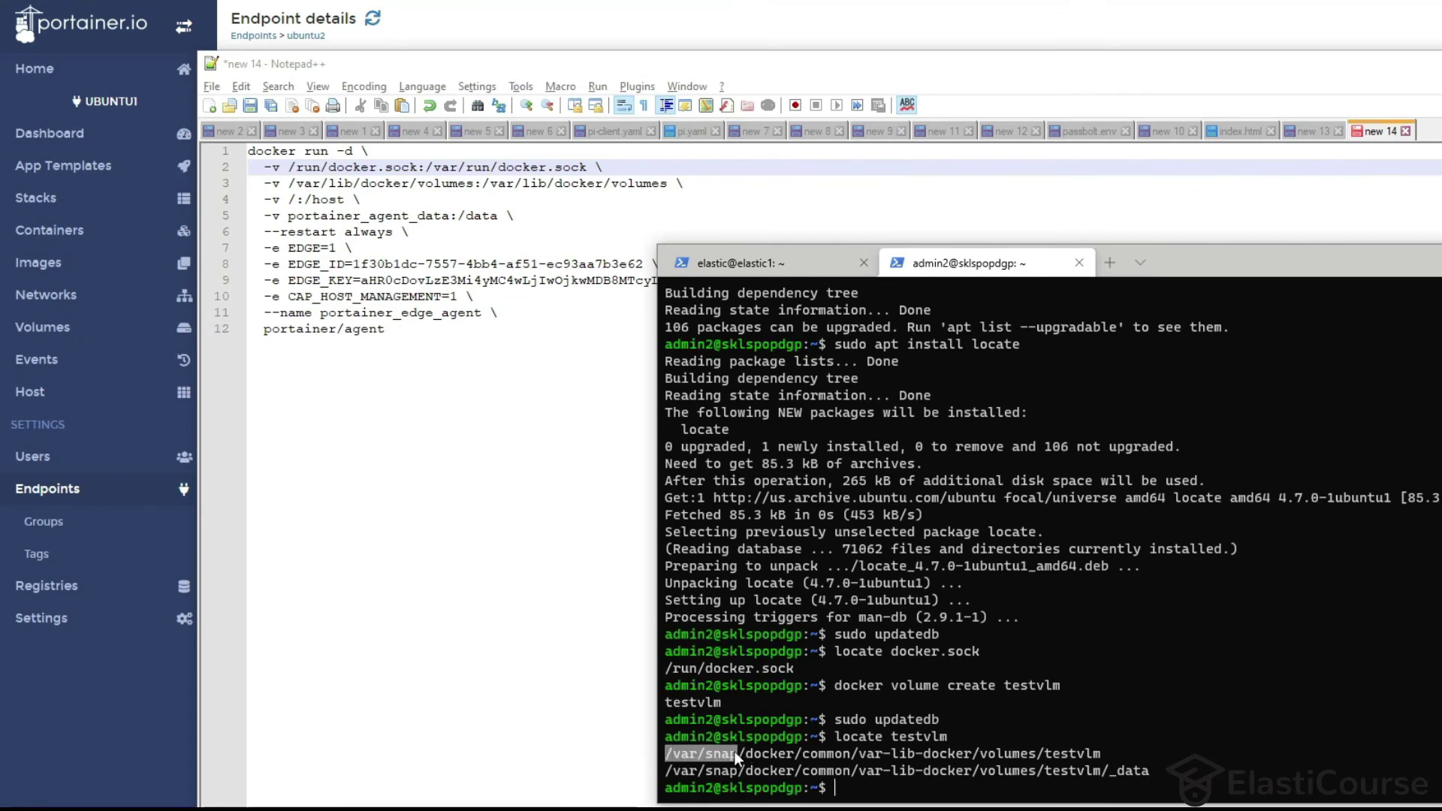
pyautogui.moveTo(737, 755); pyautogui.dragTo(798, 754)
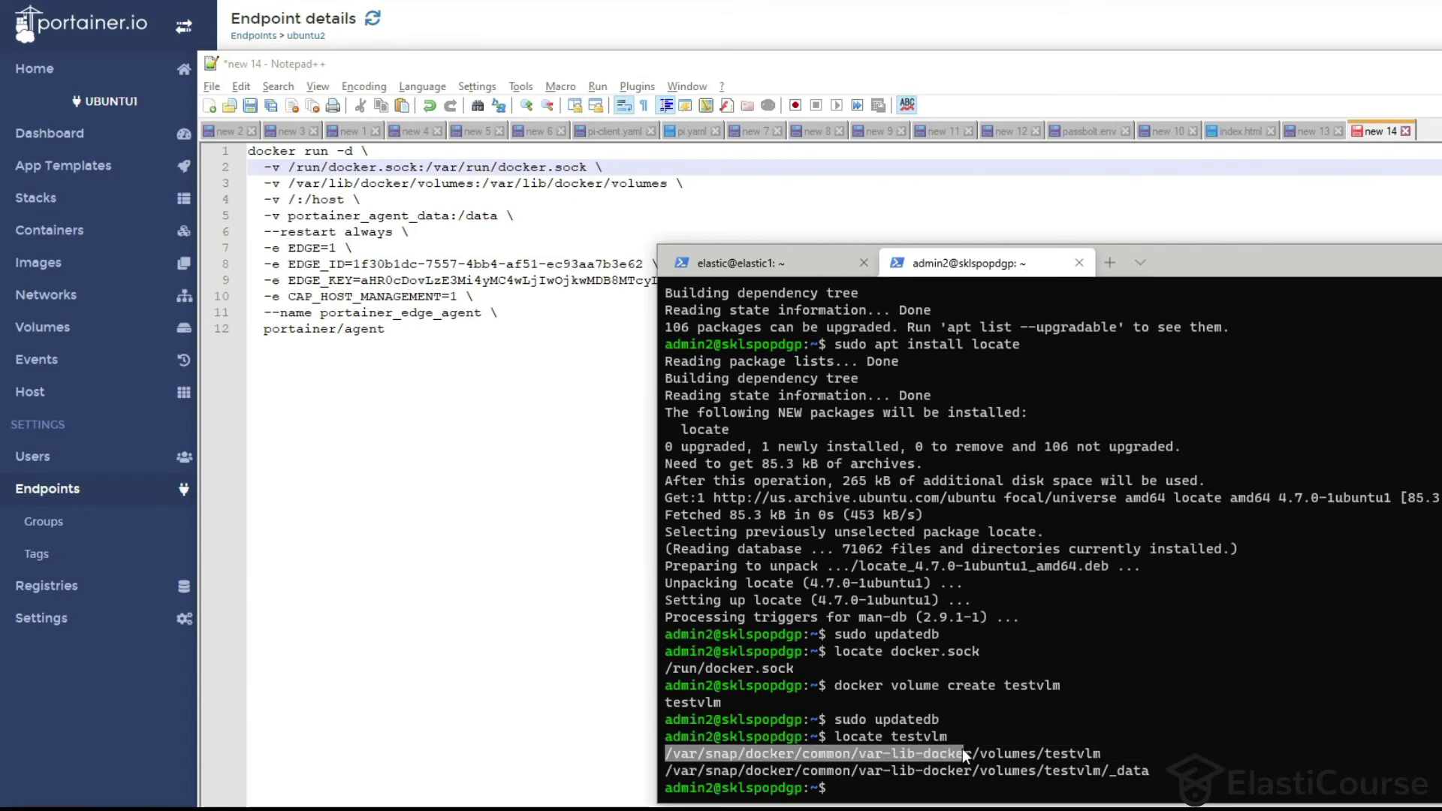
pyautogui.rightClick(1025, 756)
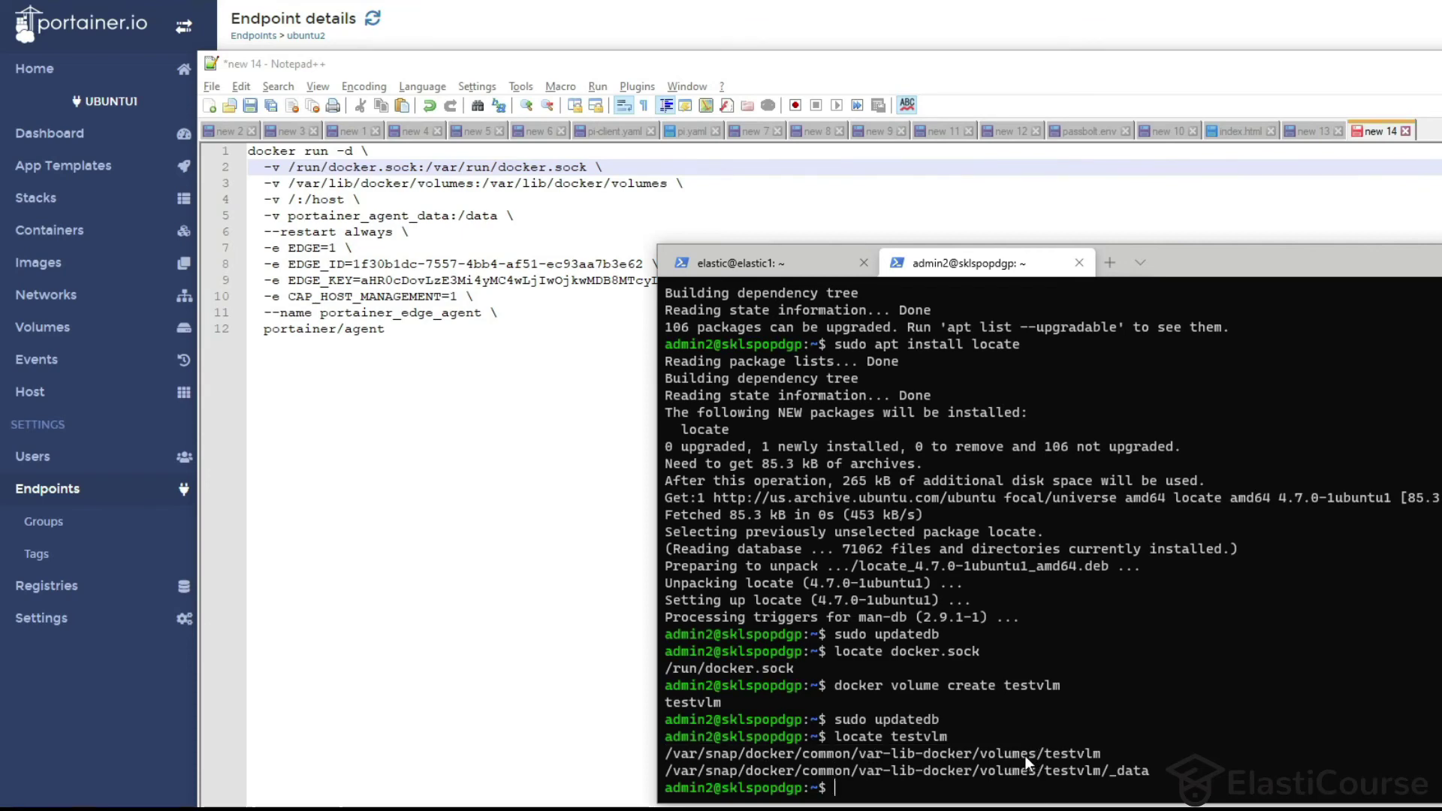
pyautogui.moveTo(289, 183); pyautogui.dragTo(477, 183)
pyautogui.hotkey('ctrl', 'v')
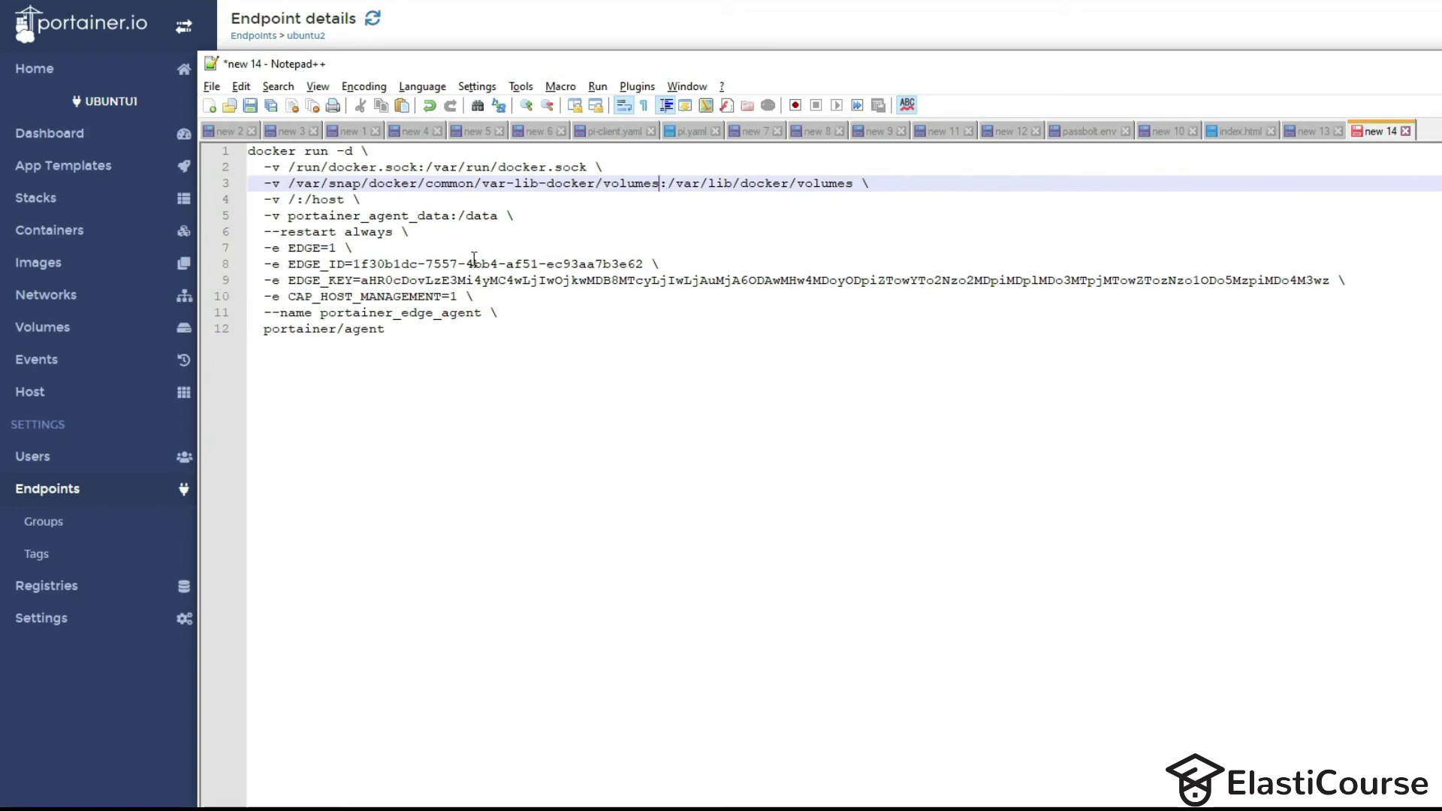
# Copy the corrected agent command from Notepad++ and run it on 10.100.200.8.
pyautogui.hotkey('ctrl', 'a')
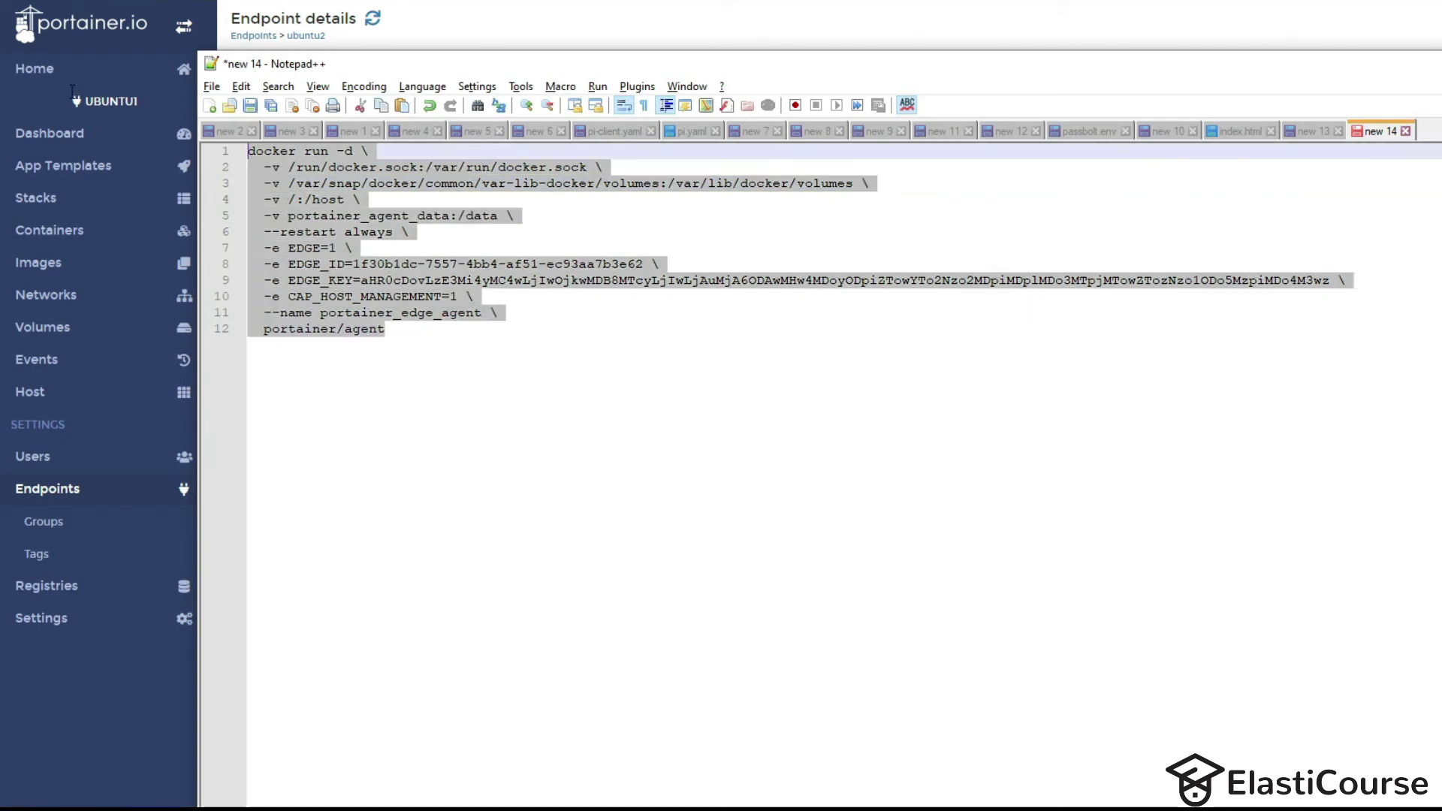
pyautogui.hotkey('alt', 'Tab')
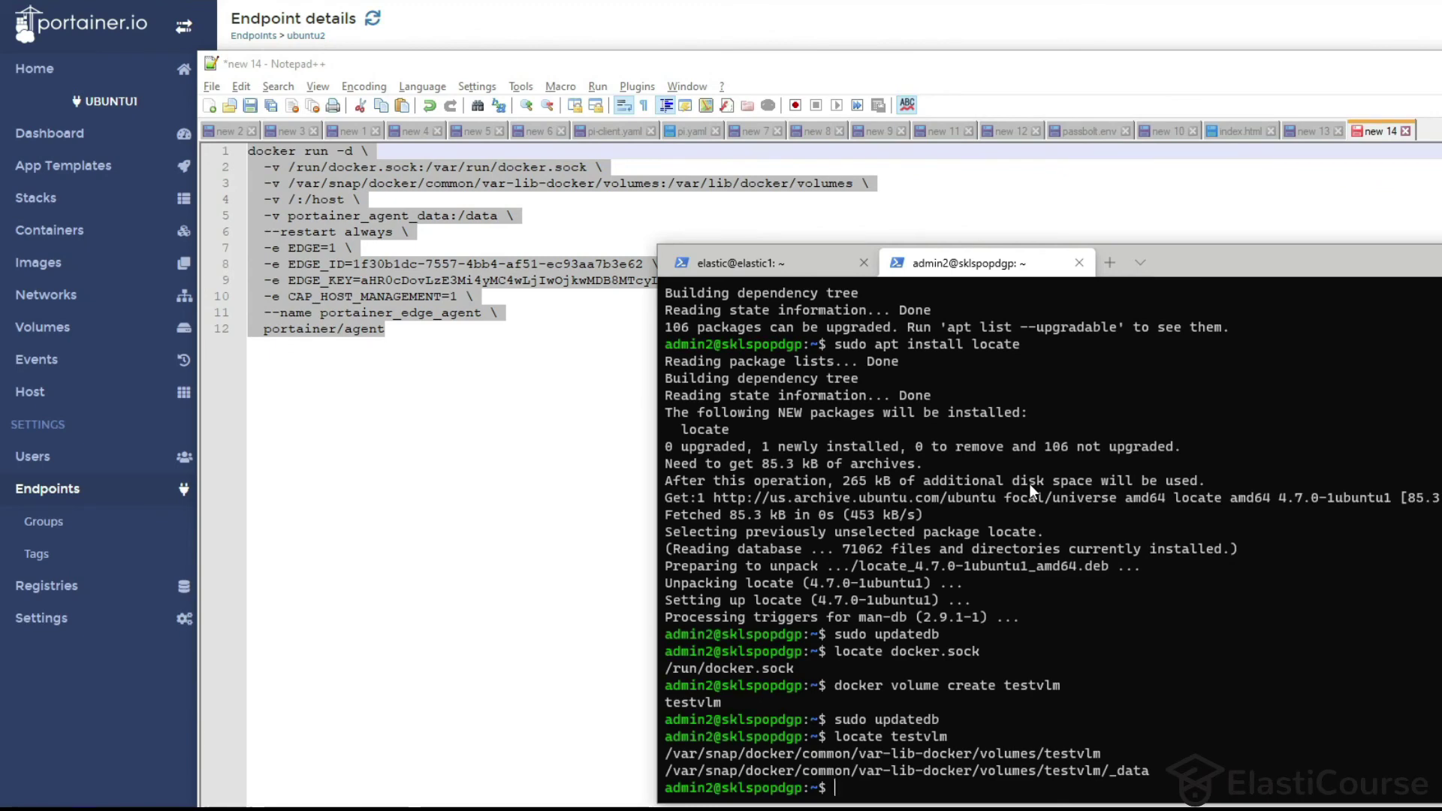
pyautogui.hotkey('ctrl', 'v')
pyautogui.press('Return')
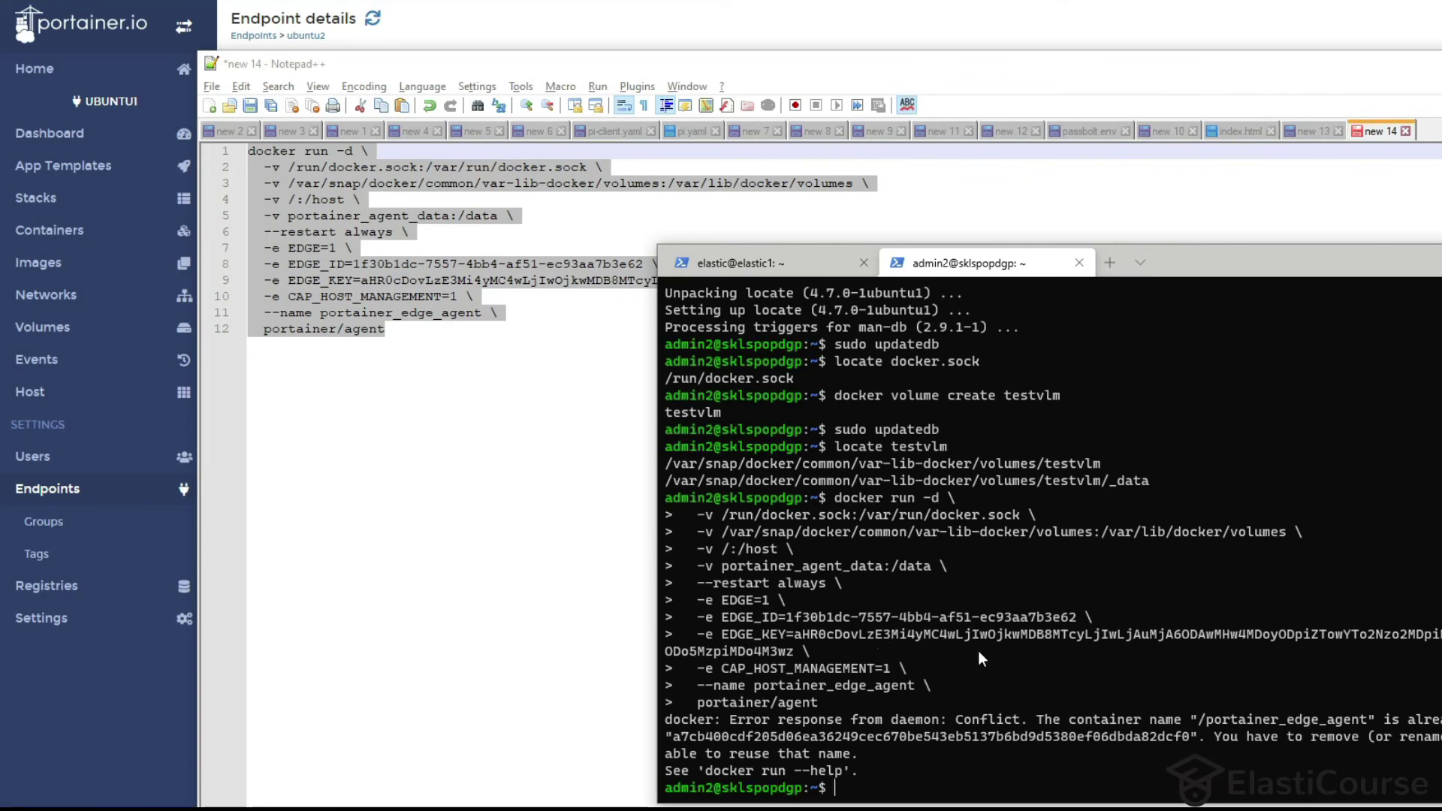
# List containers with docker ps and docker ps -a, then start typing docker container rm.
pyautogui.write('docker ps')
pyautogui.press('Return')
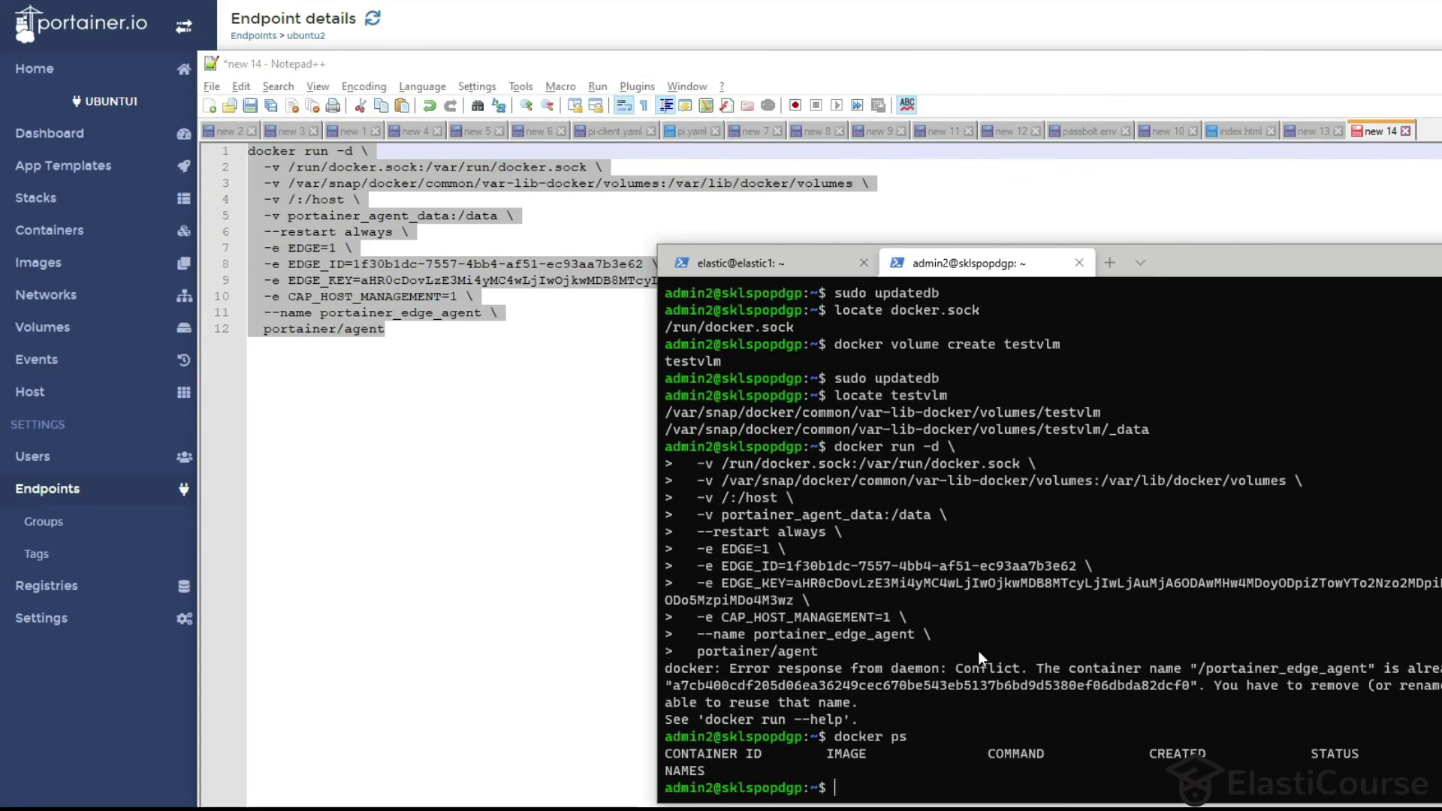
pyautogui.press('Up')
pyautogui.write('-a')
pyautogui.press('Return')
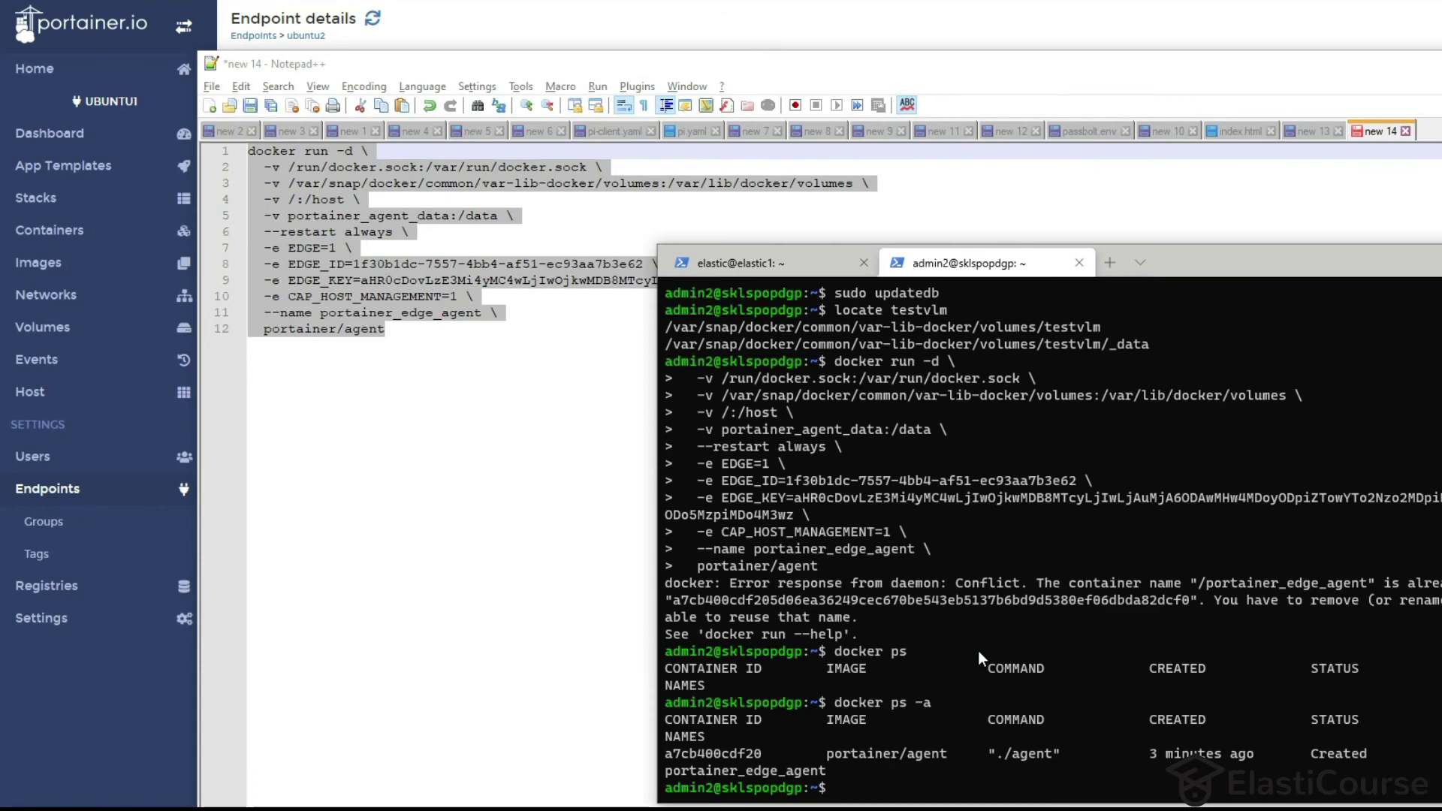
pyautogui.write('docker ps -')
pyautogui.press('BackSpace')
pyautogui.press('BackSpace')
pyautogui.press('BackSpace')
pyautogui.press('BackSpace')
pyautogui.write('container rm')
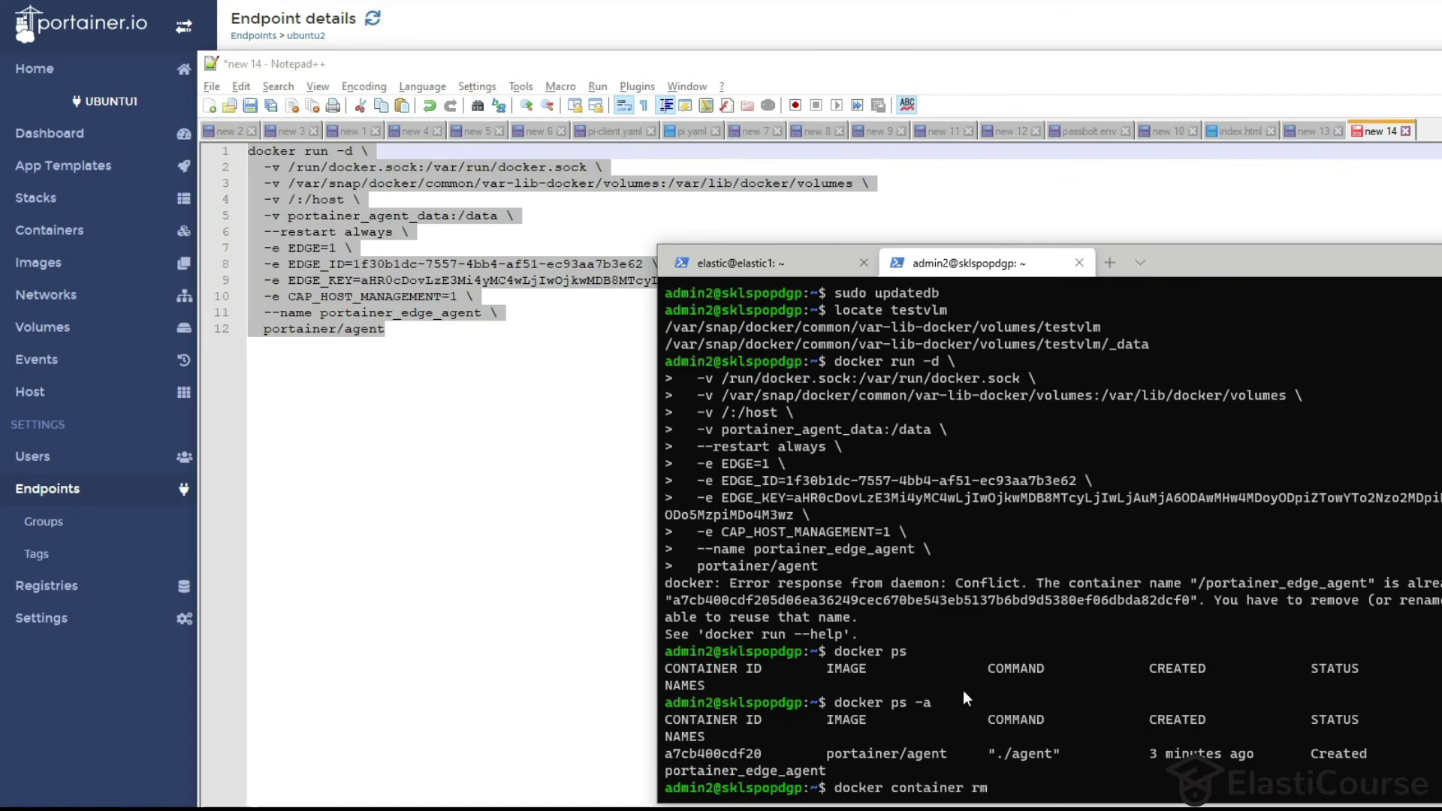
# Remove the leftover agent container by its copied ID and confirm with docker ps -a that none remain.
pyautogui.moveTo(760, 755); pyautogui.dragTo(668, 747)
pyautogui.rightClick(678, 751)
pyautogui.rightClick(1083, 774)
pyautogui.press('Return')
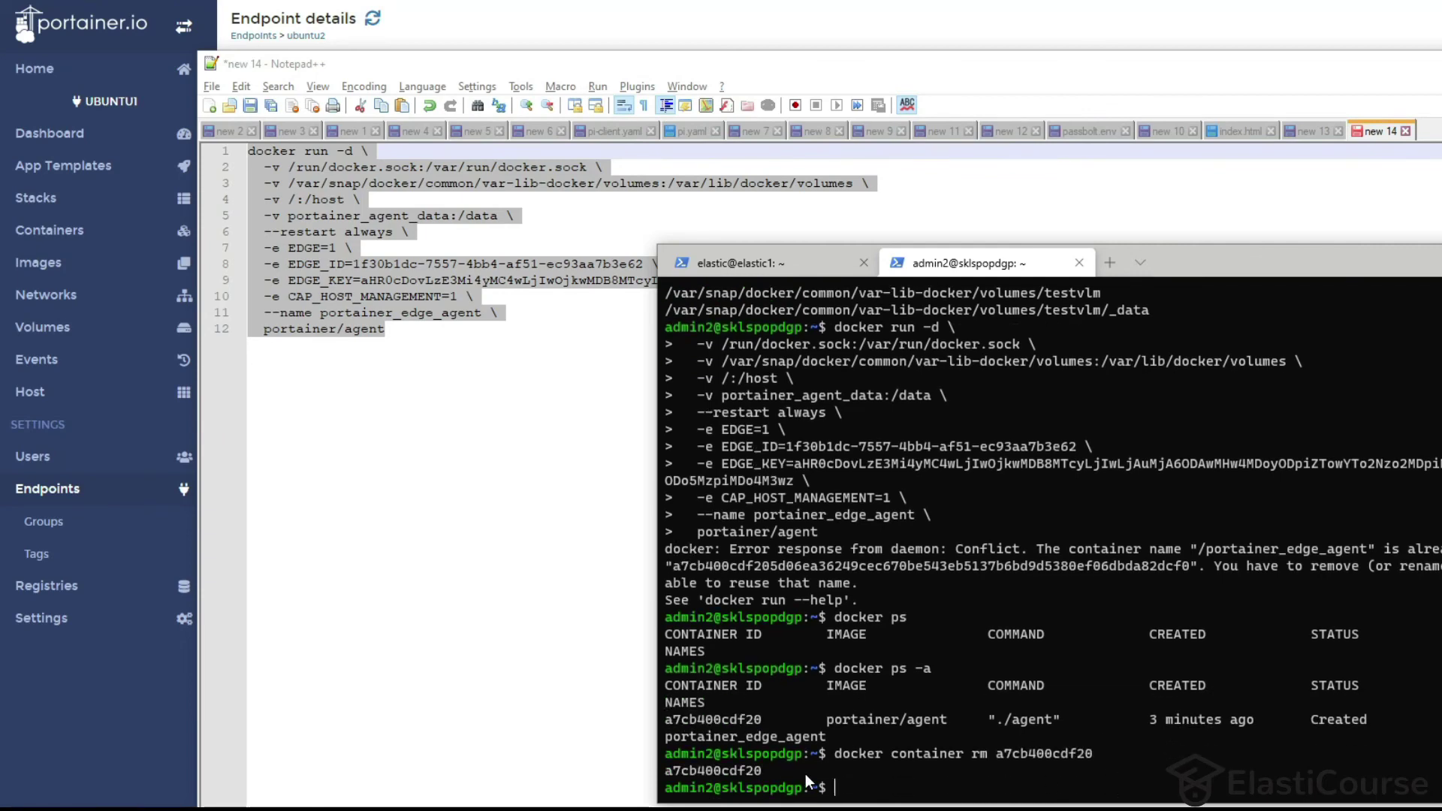
pyautogui.write('docker ps -a')
pyautogui.press('Return')
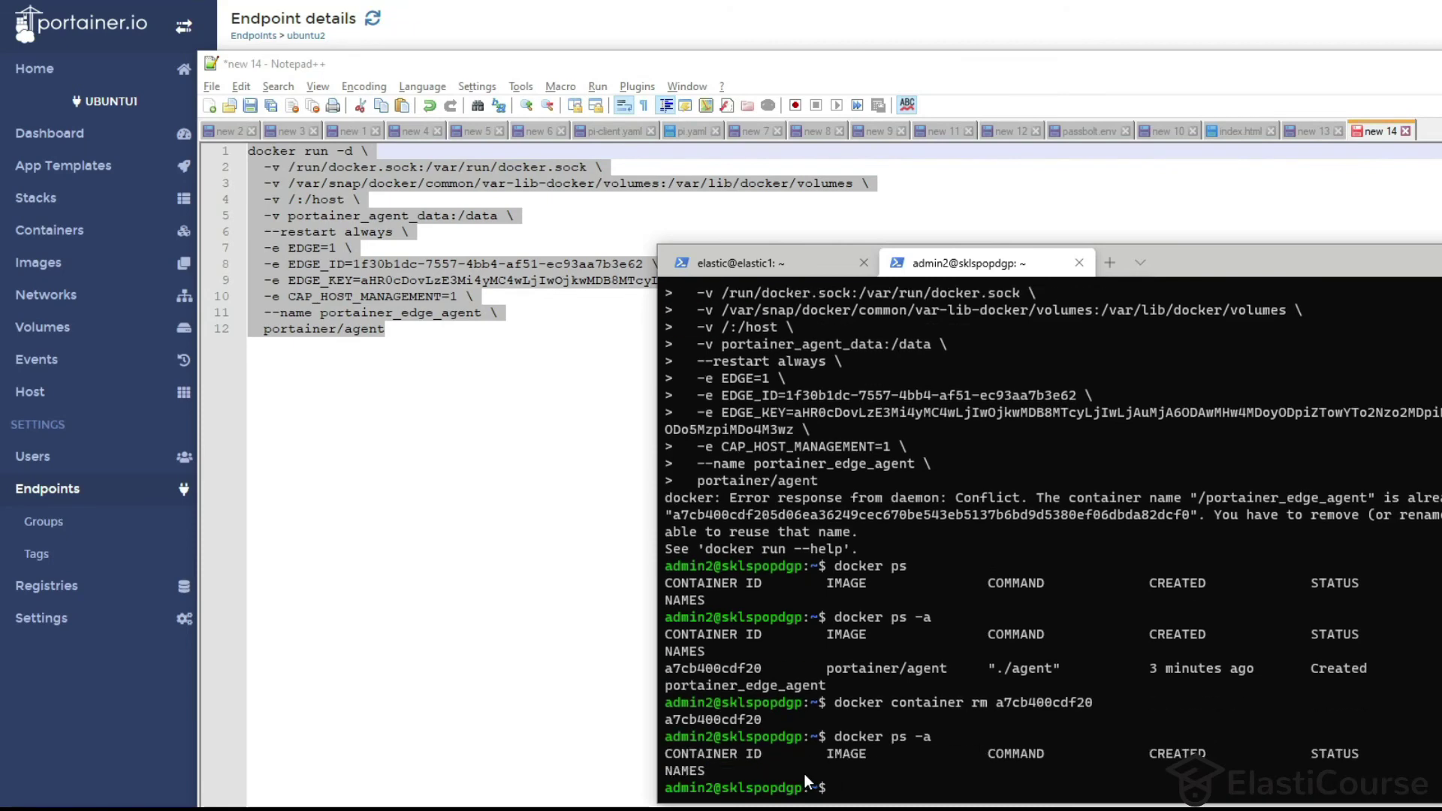
# Run the corrected edge agent docker run command on ubuntu2 and return to Portainer.
pyautogui.rightClick(297, 194)
pyautogui.click(331, 224)
pyautogui.hotkey('alt', 'Tab')
pyautogui.rightClick(1012, 601)
pyautogui.press('Return')
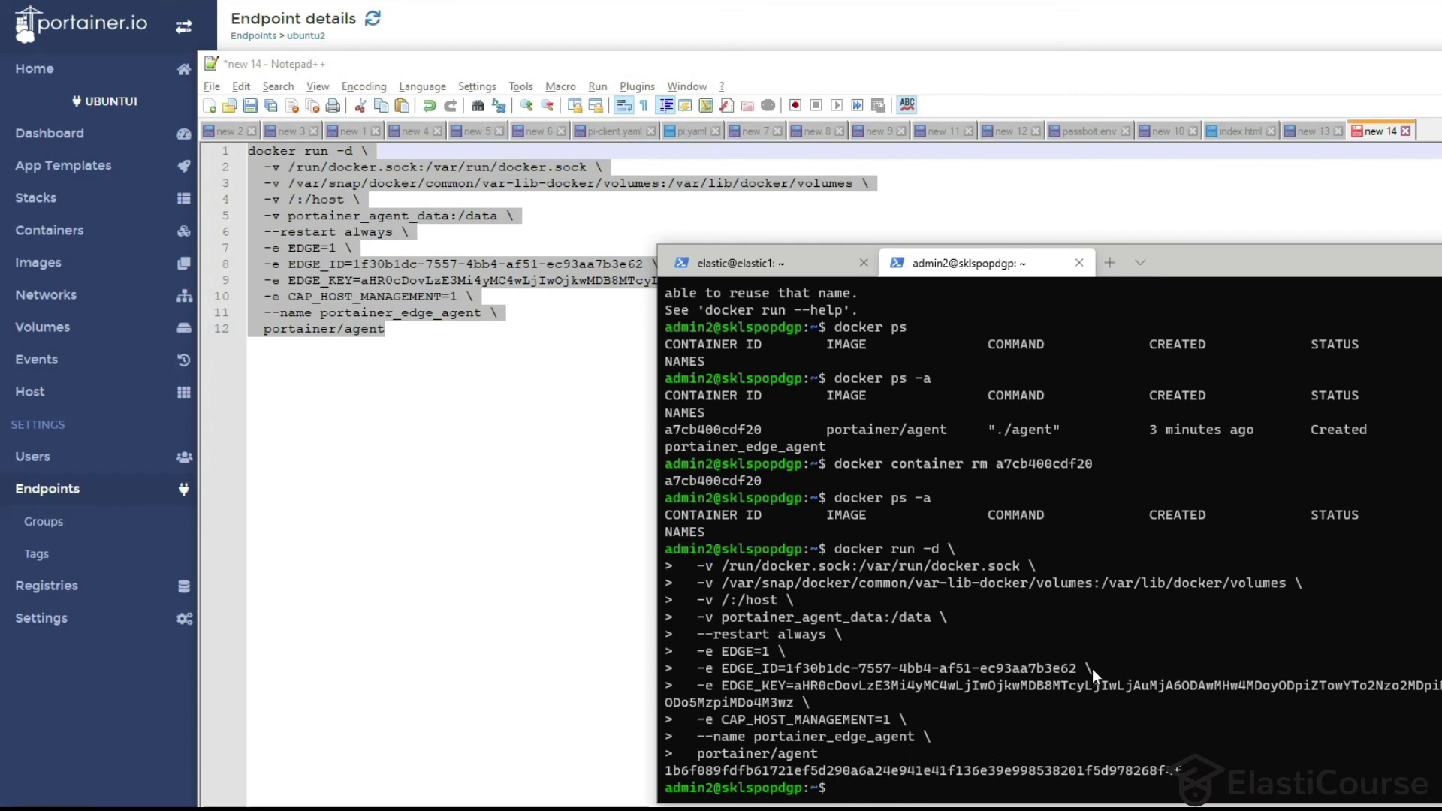
pyautogui.hotkey('alt', 'Tab')
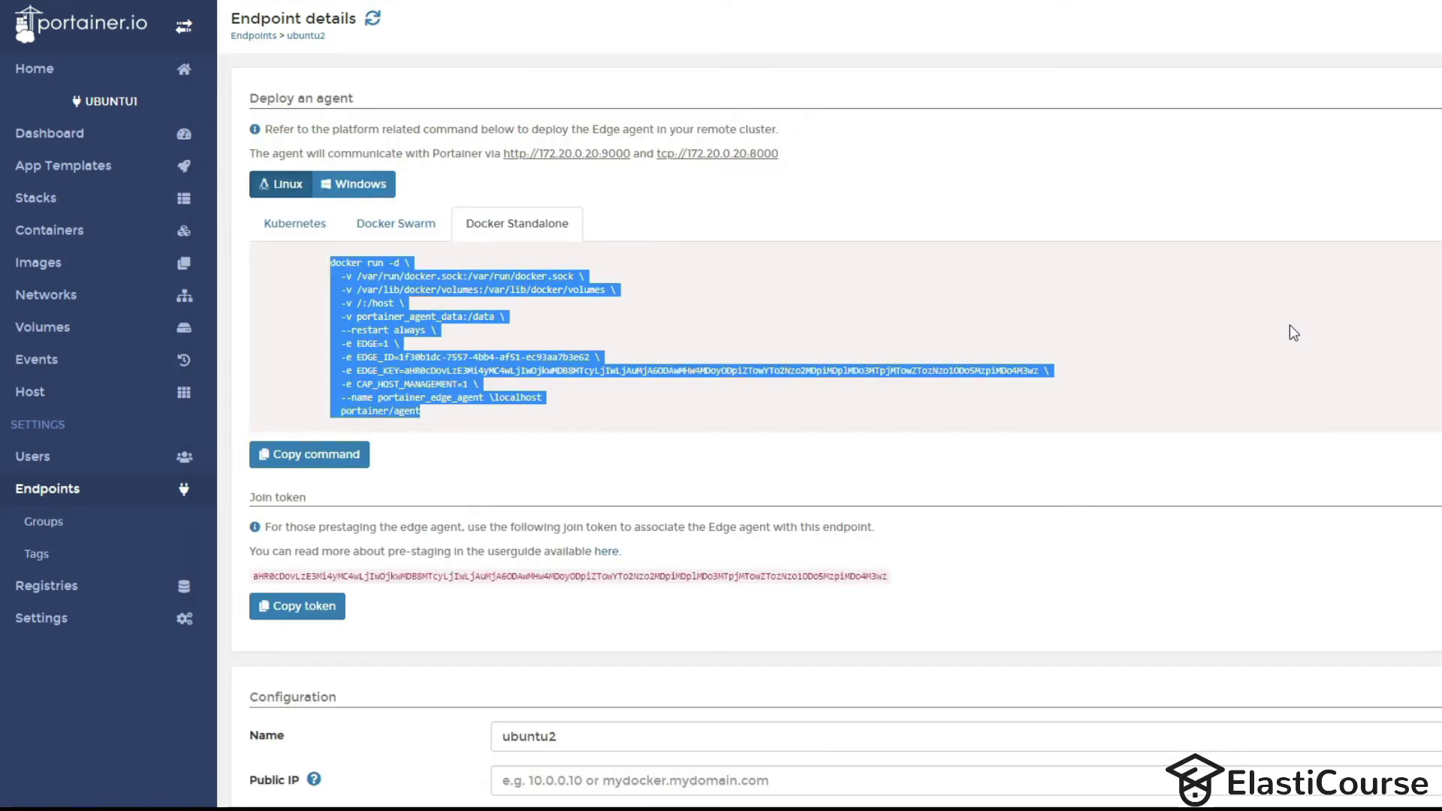
# Open the ubuntu2 endpoint and review its containers and networks.
pyautogui.click(41, 66)
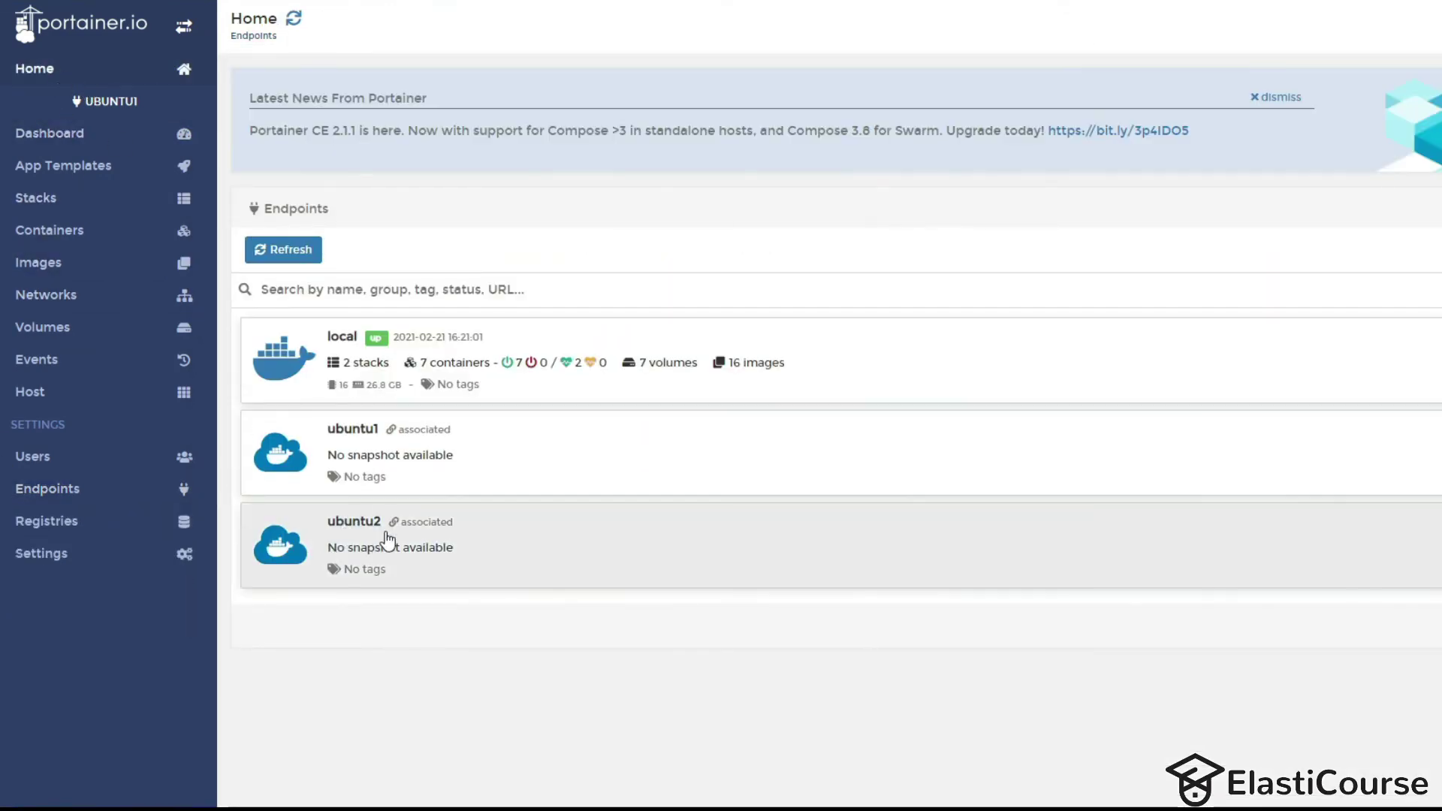
pyautogui.click(385, 532)
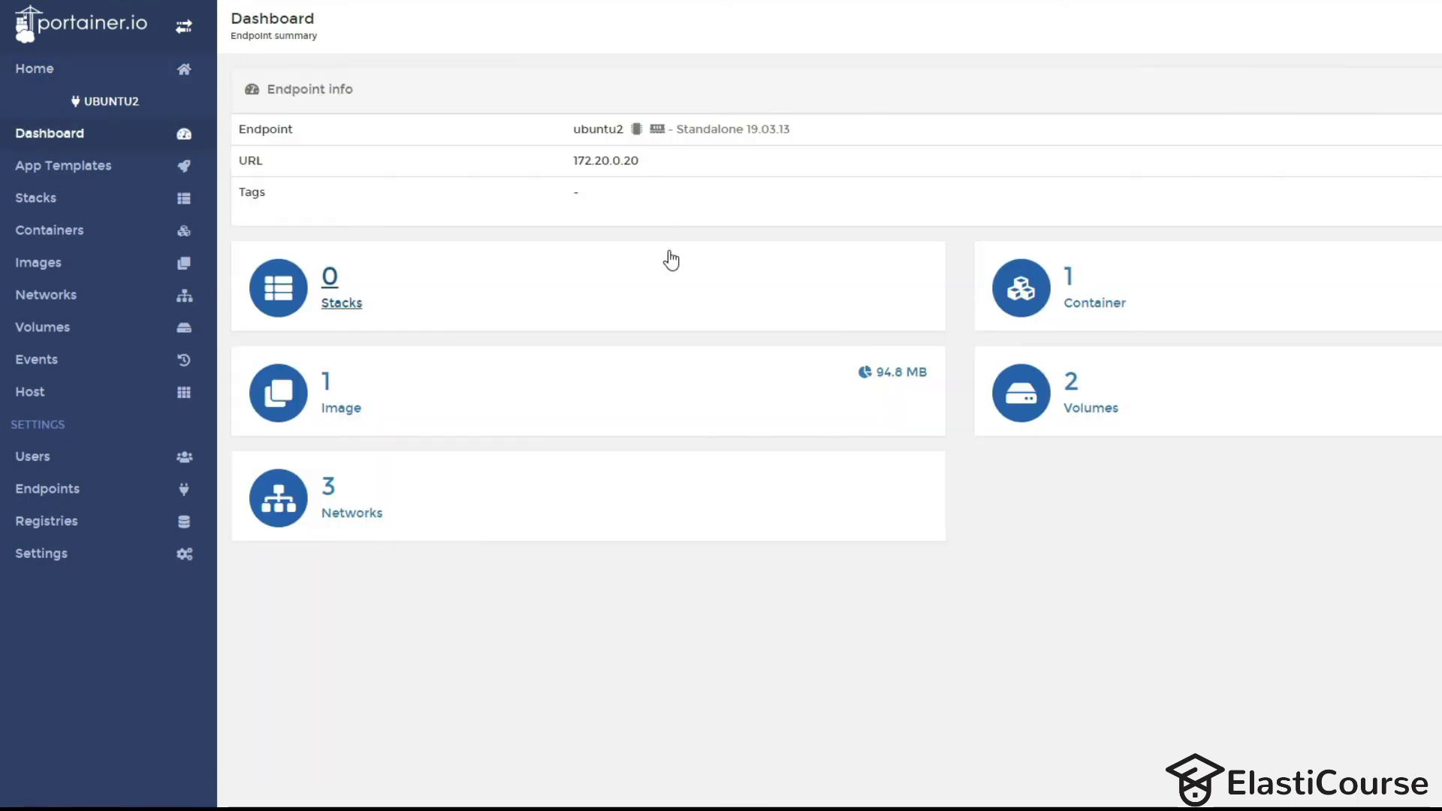
pyautogui.click(1094, 290)
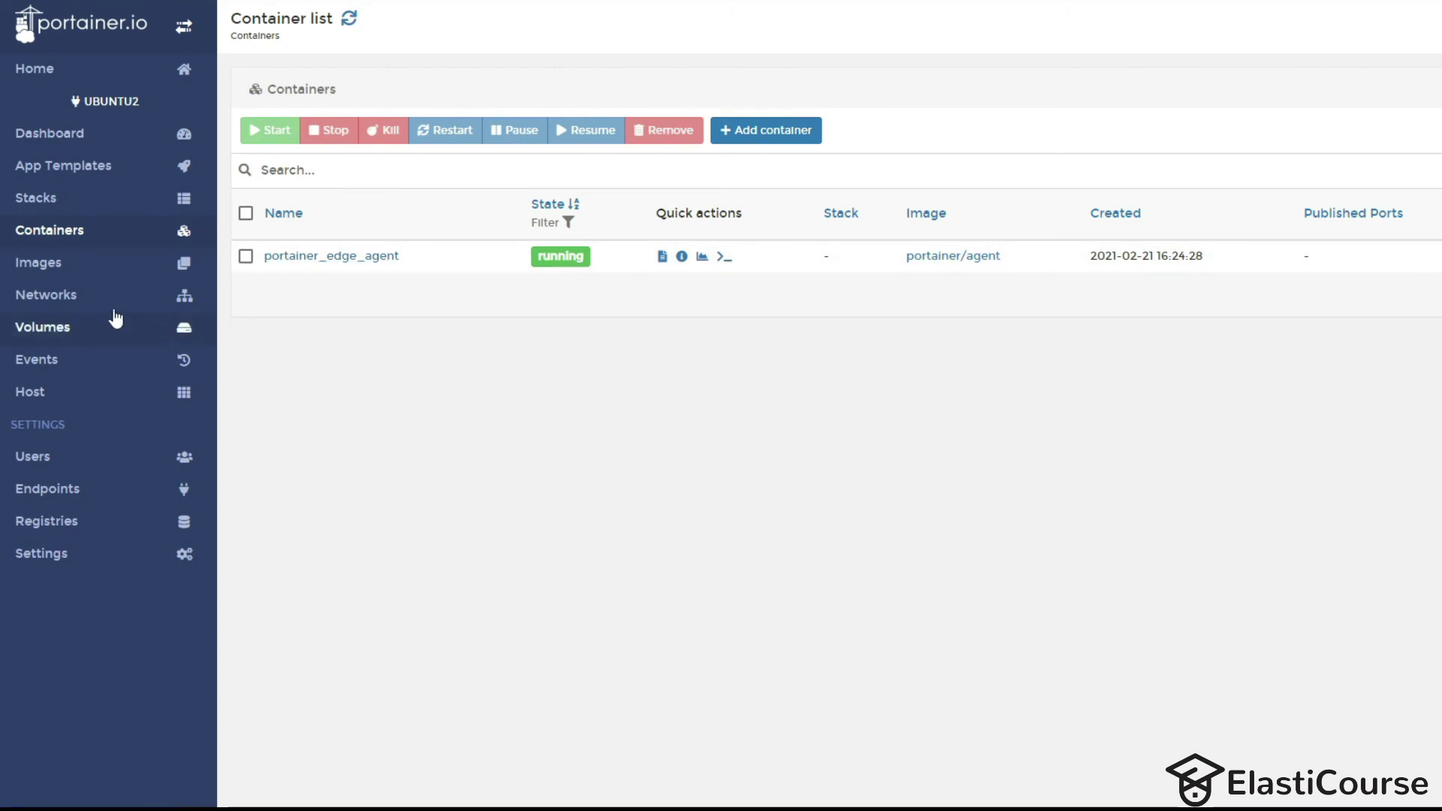
pyautogui.click(52, 298)
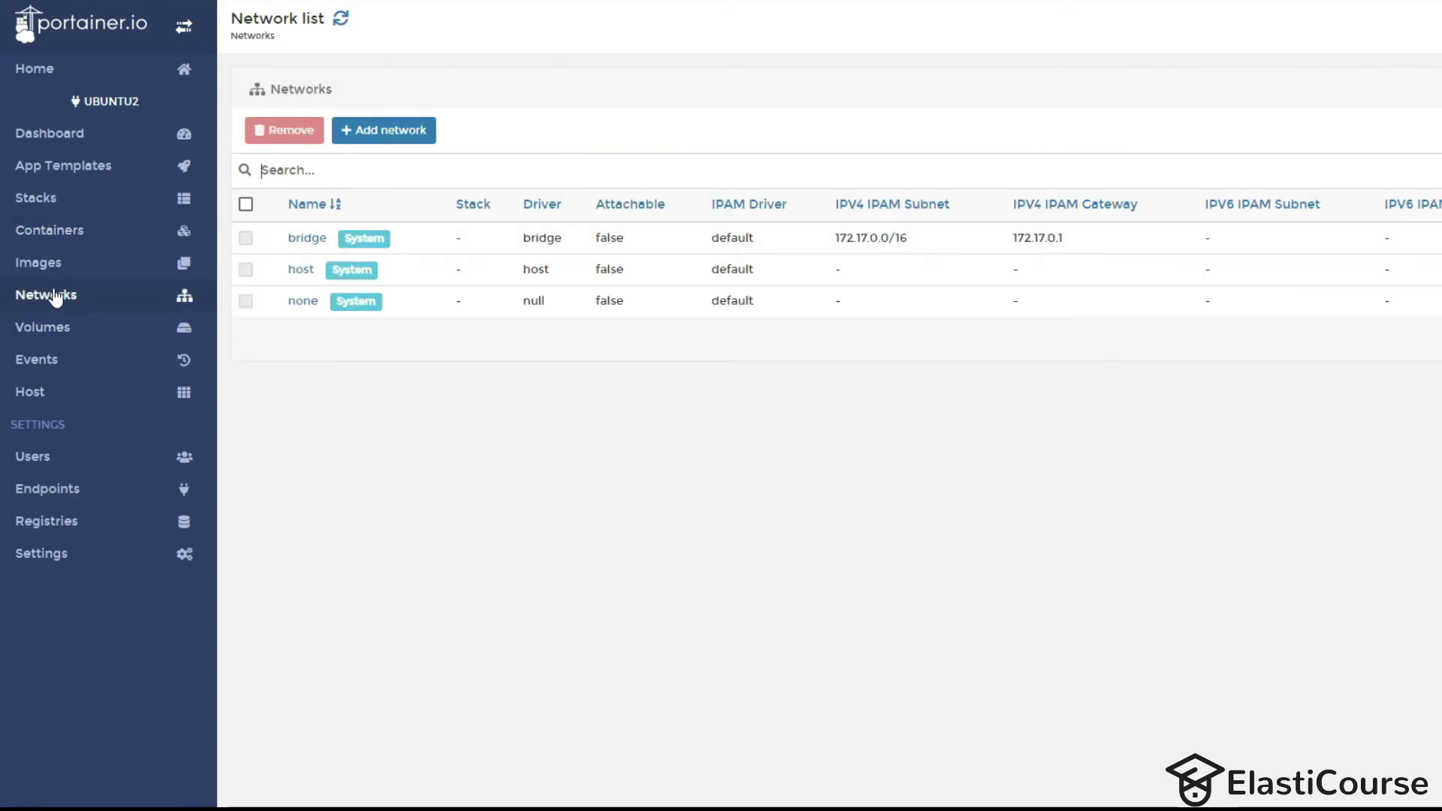
# Delete the unused testvlm volume from ubuntu2's Volumes list.
pyautogui.click(27, 333)
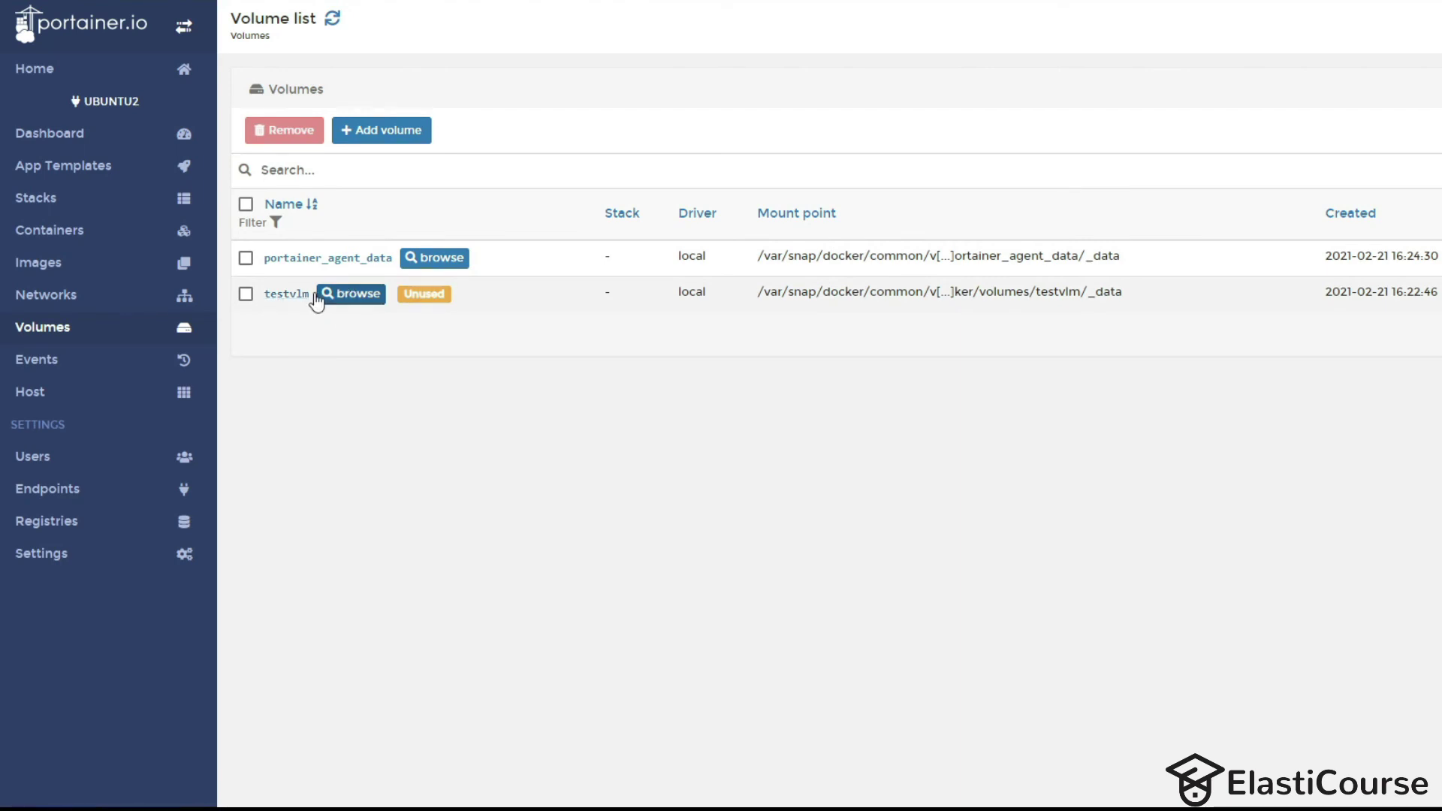
pyautogui.click(246, 293)
pyautogui.click(278, 139)
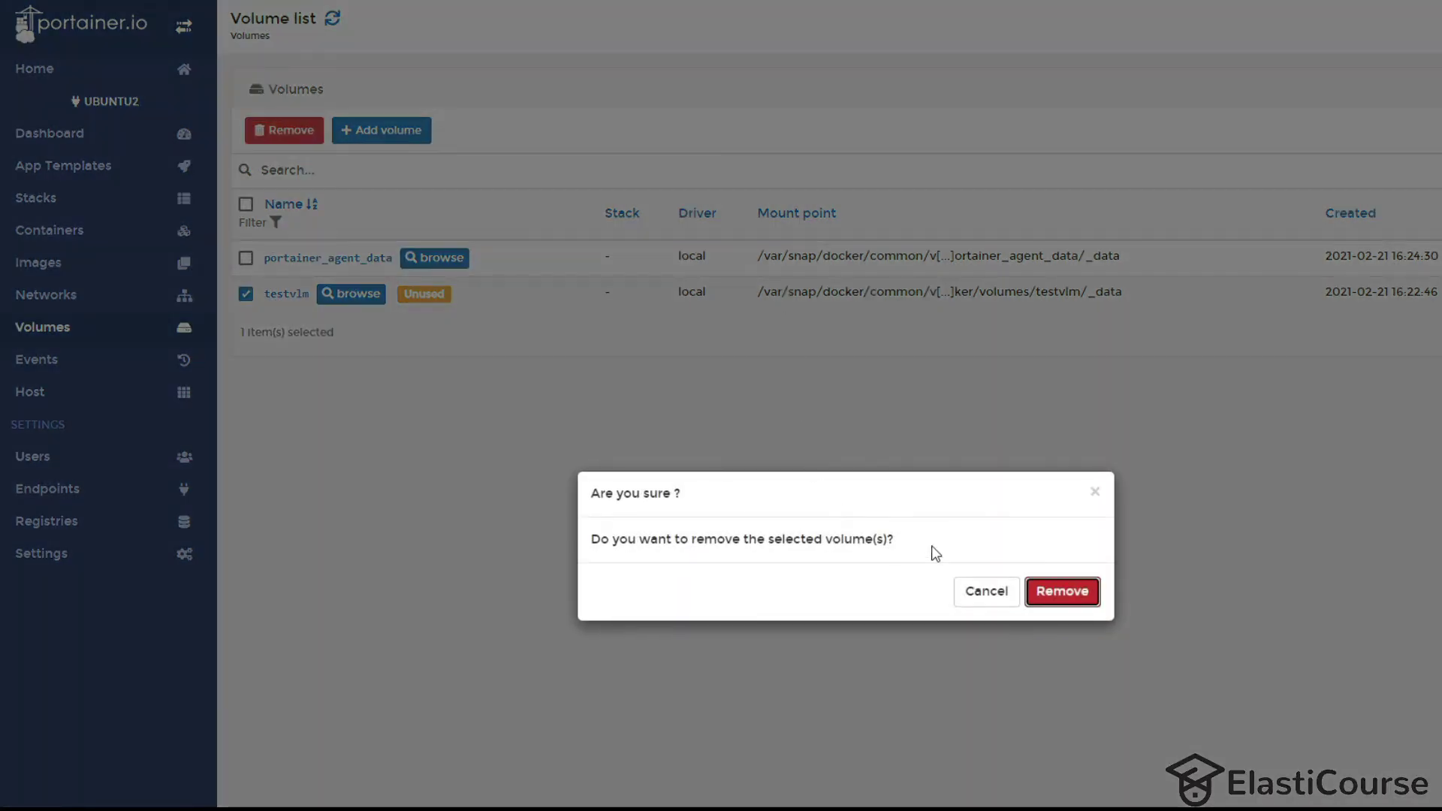
pyautogui.click(1072, 591)
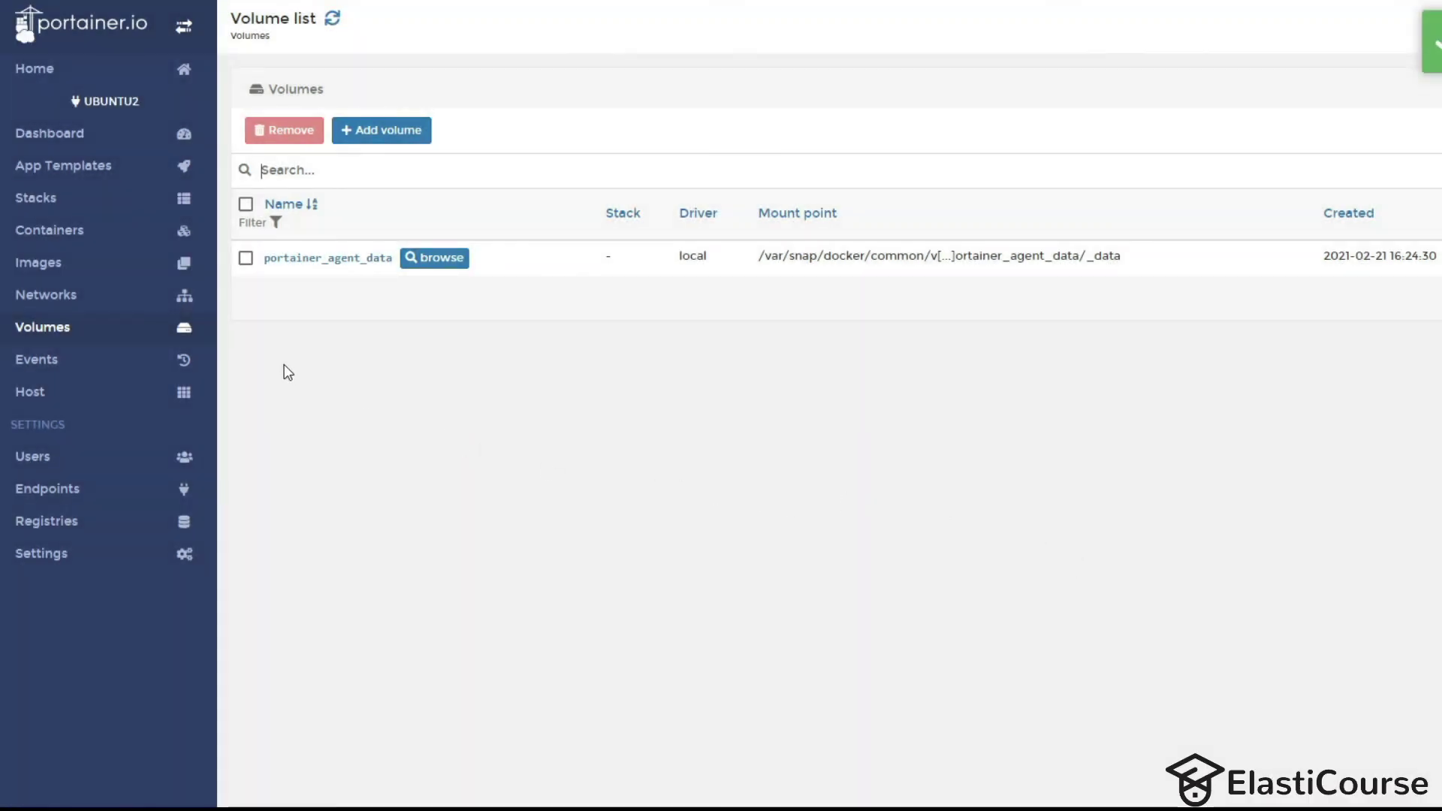
# Deploy the Nginx template as webserver-again on ubuntu2, mapping host ports 80 and 443.
pyautogui.click(66, 169)
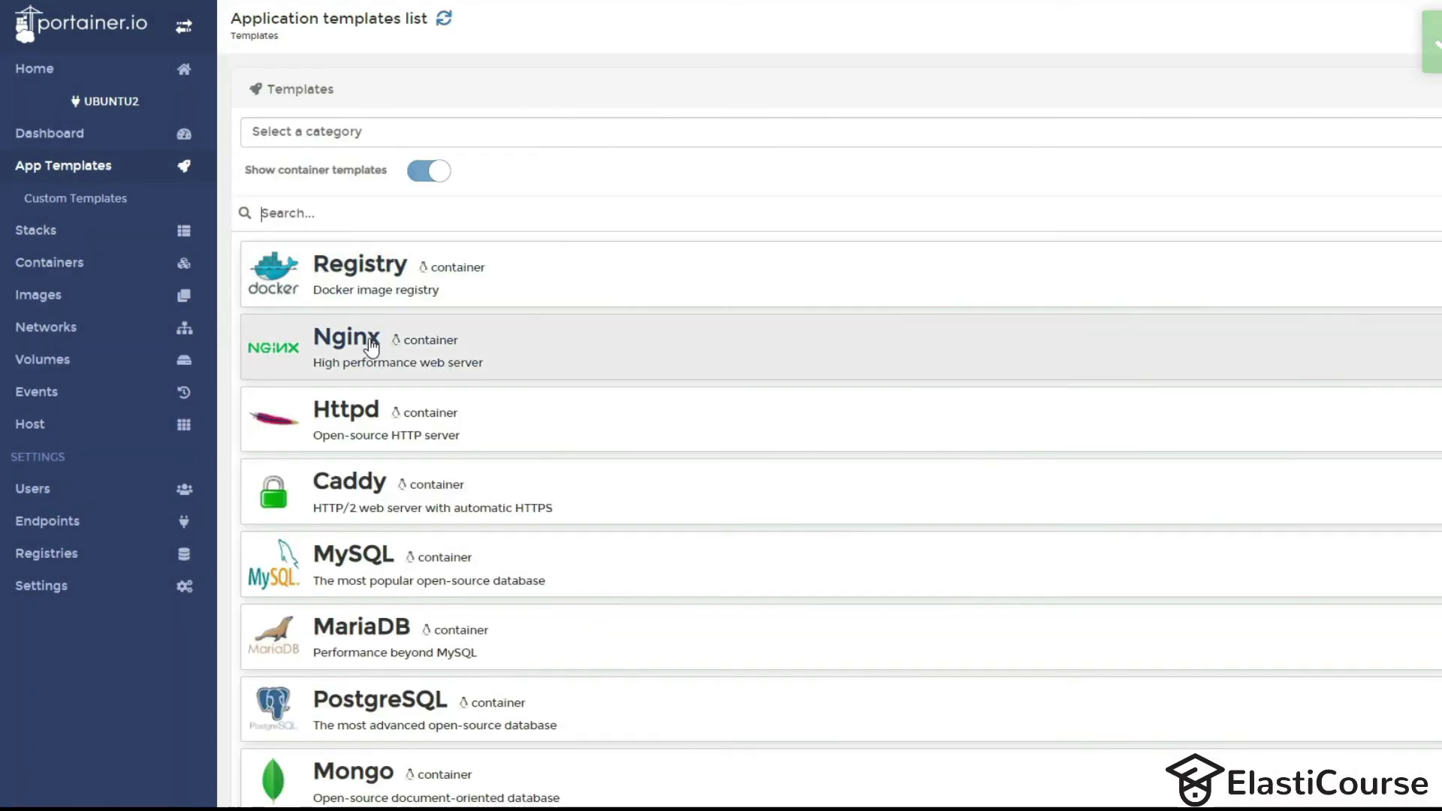
pyautogui.click(368, 347)
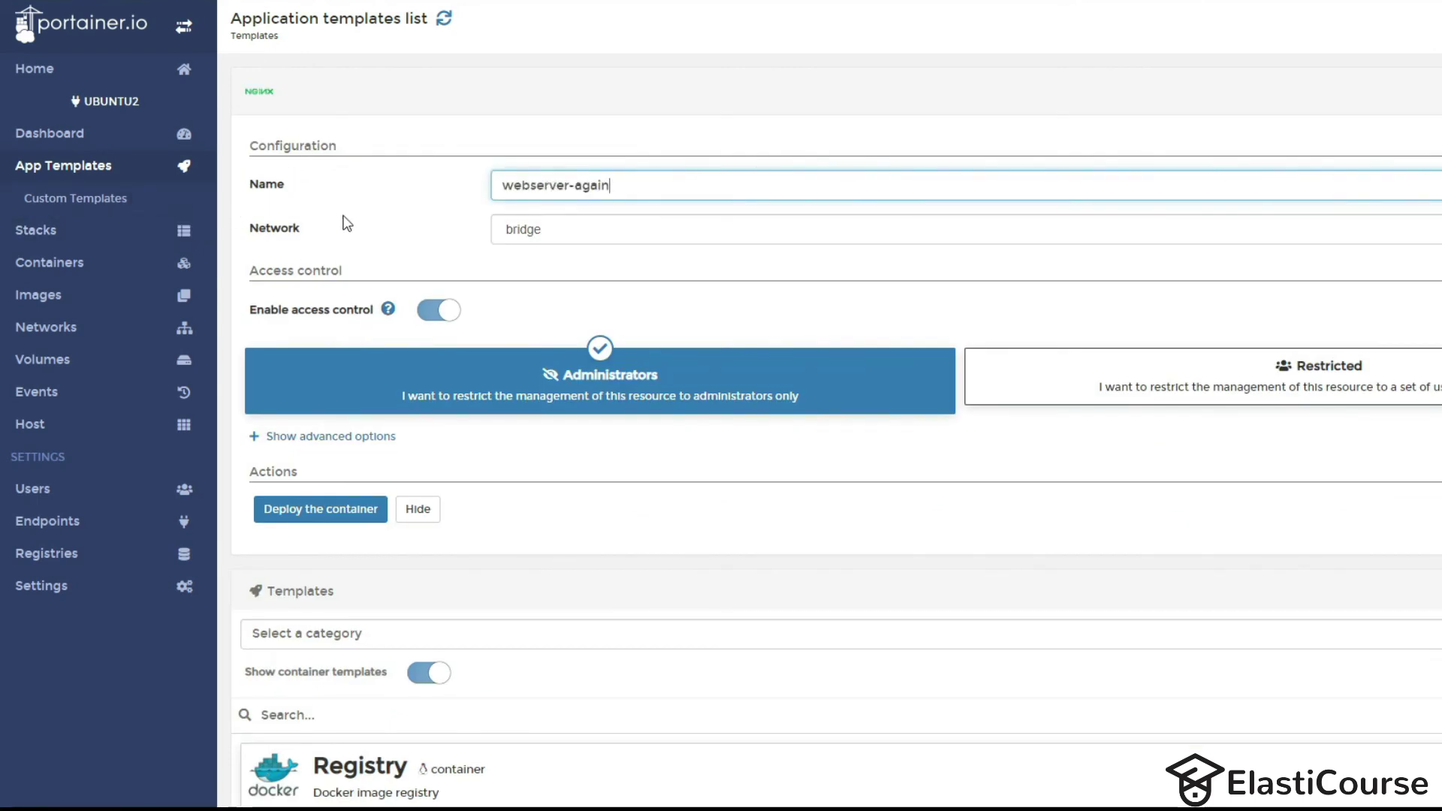
pyautogui.click(358, 438)
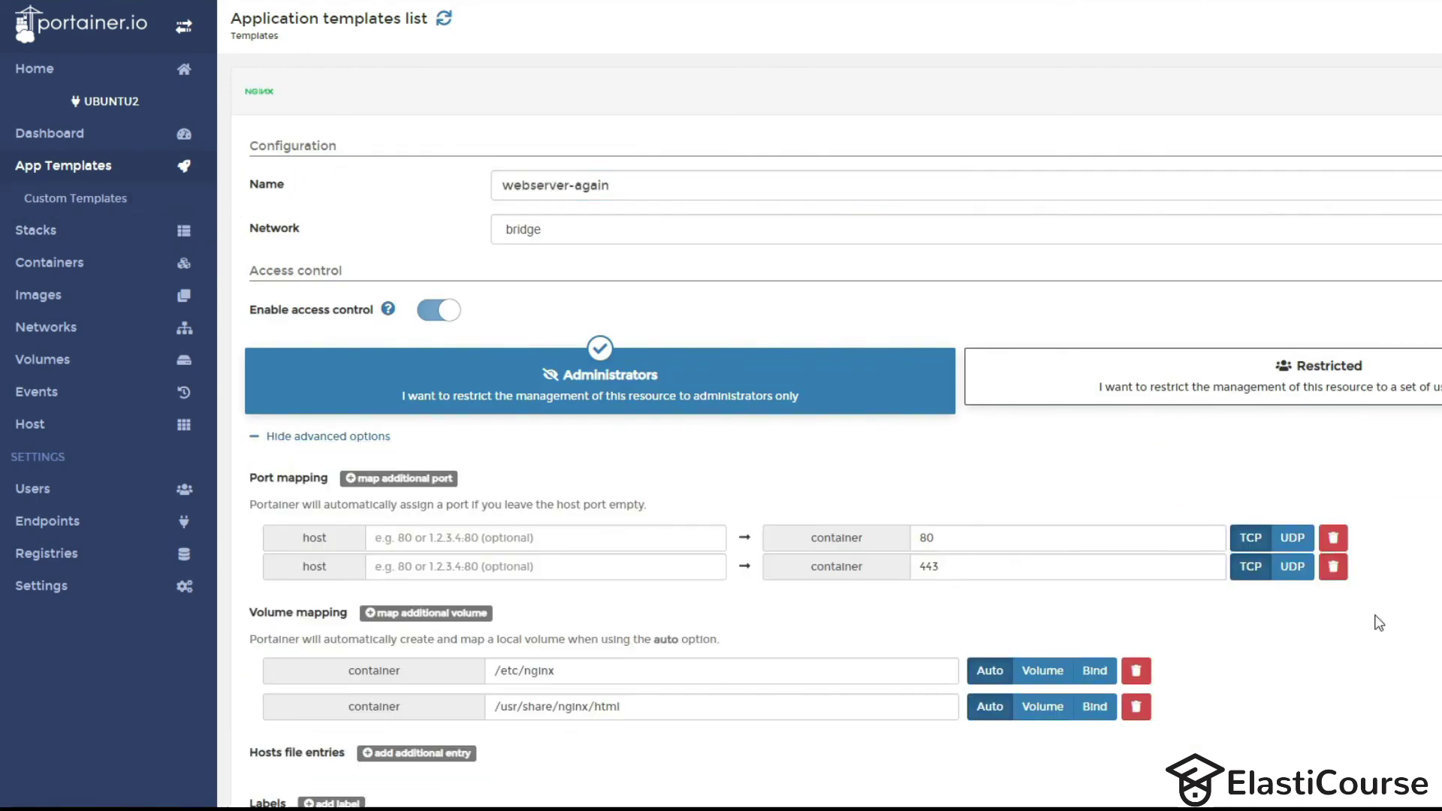
pyautogui.click(473, 535)
pyautogui.write('80')
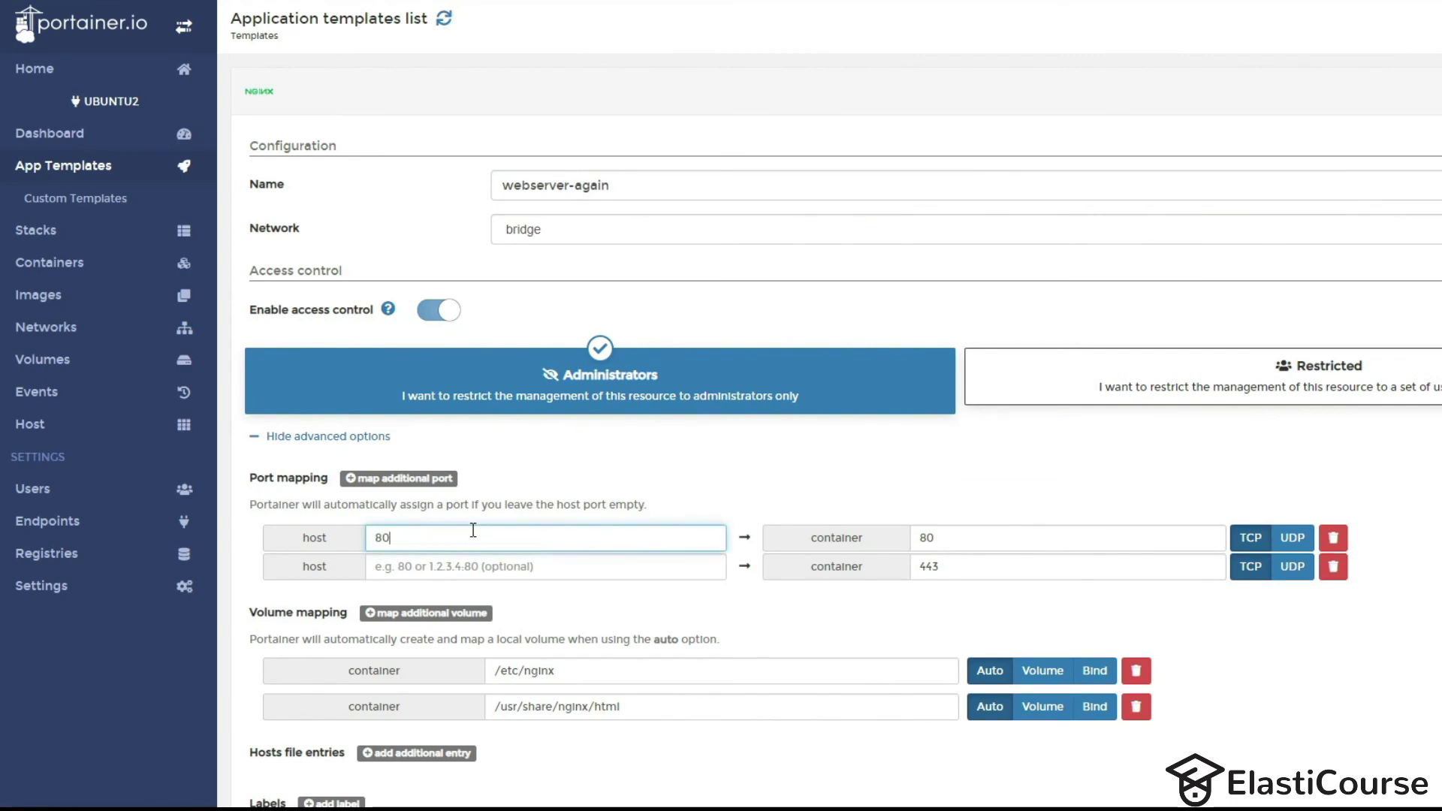
pyautogui.click(495, 571)
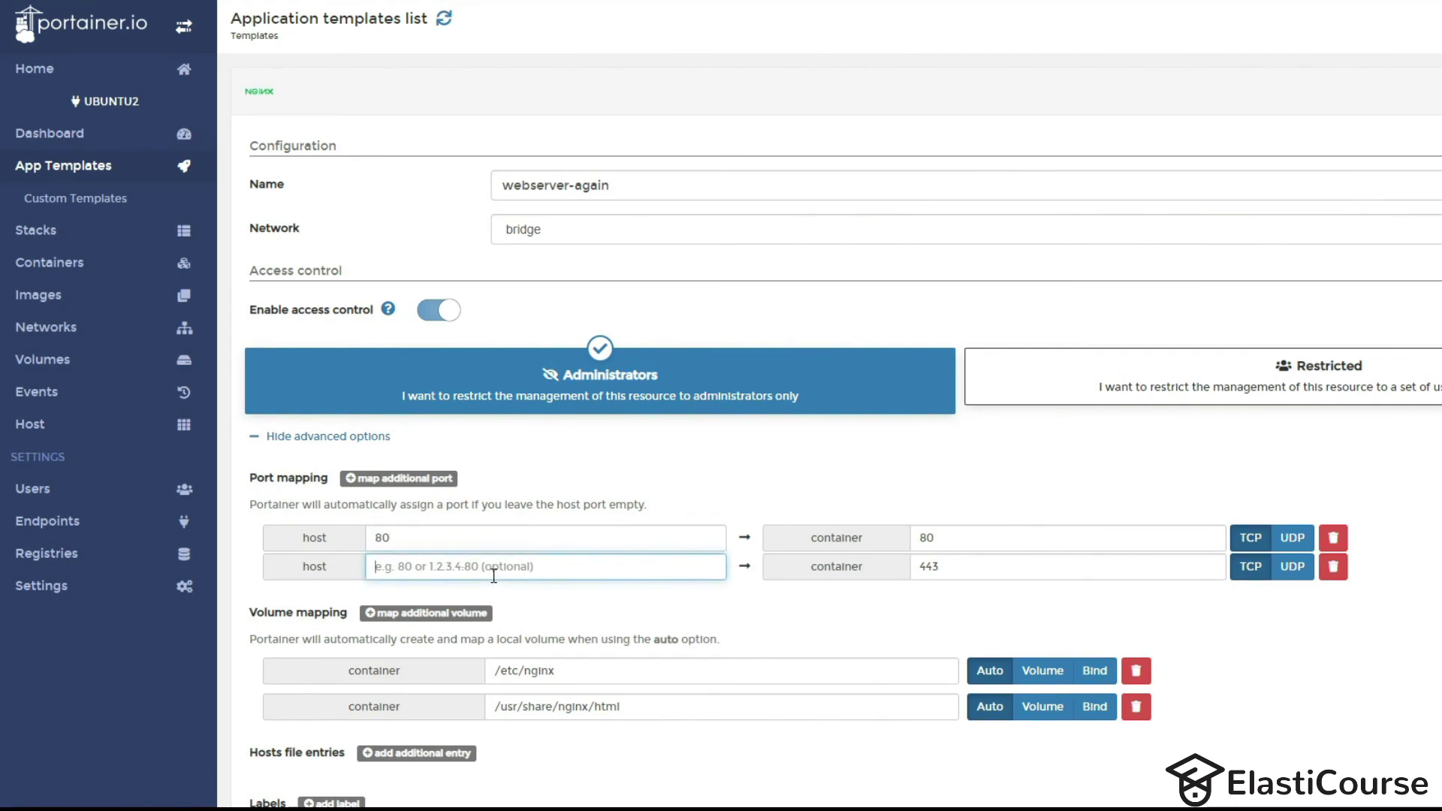
pyautogui.write('443')
pyautogui.scroll(-5, 495, 575)
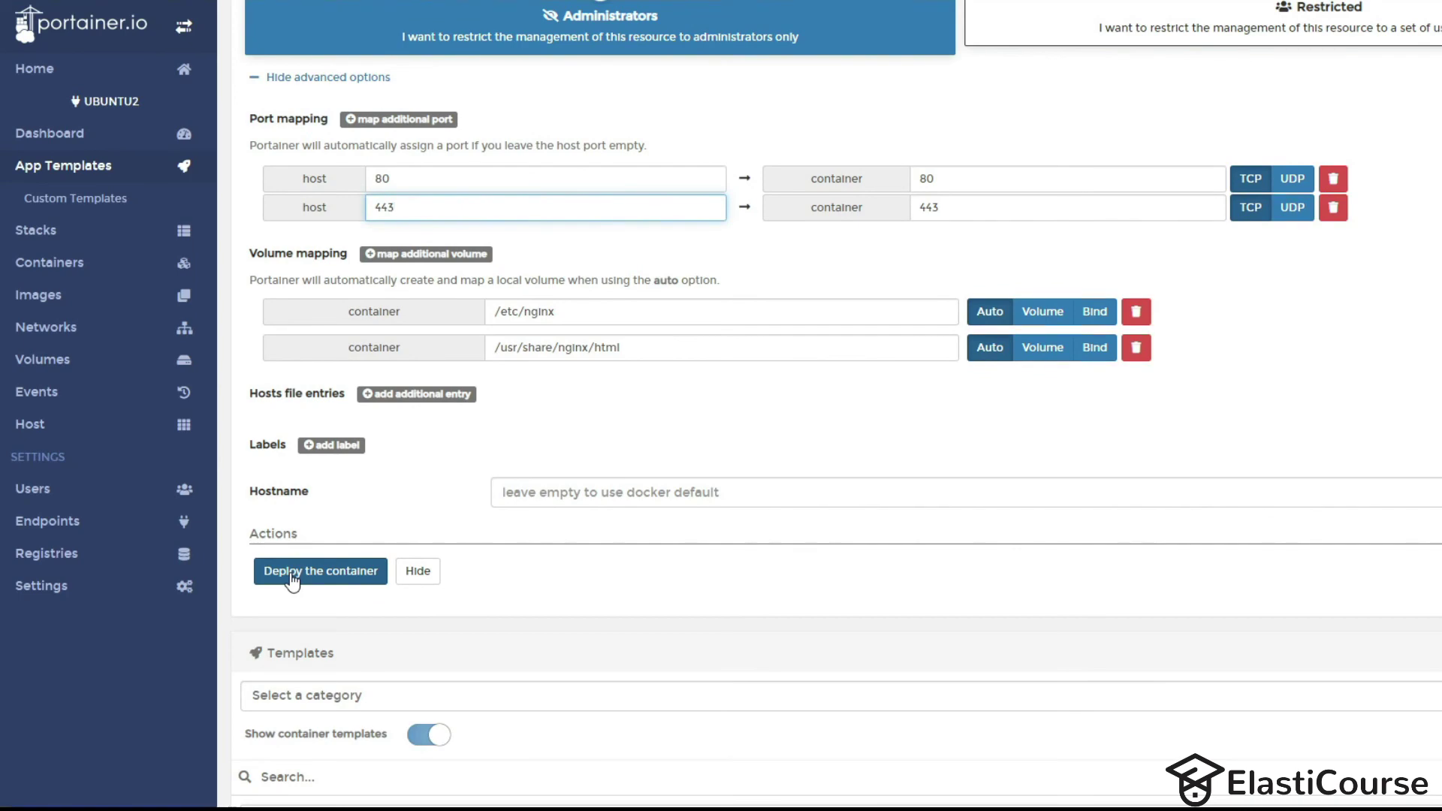
pyautogui.click(292, 578)
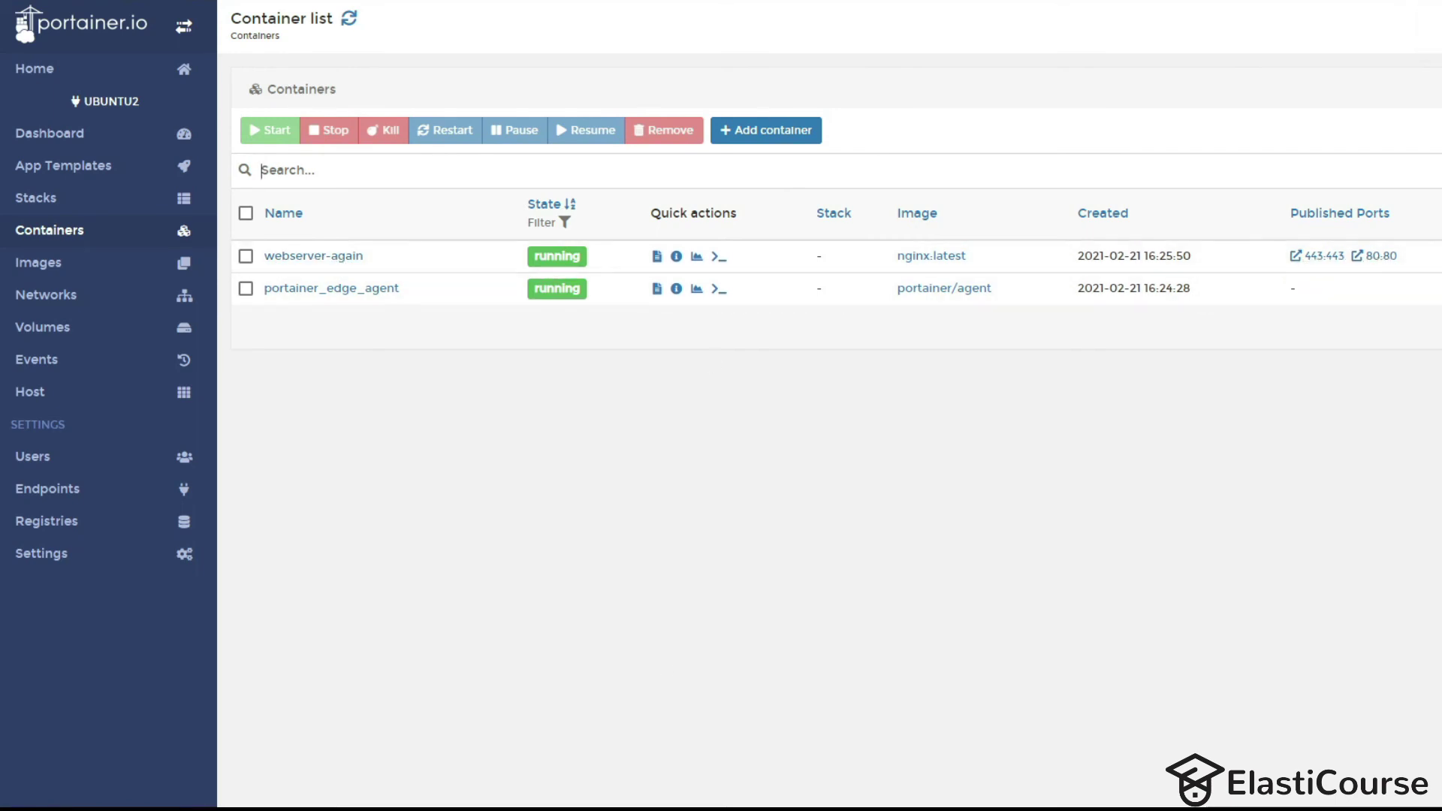
# Load 10.100.200.8 in a new Chrome tab to show the nginx welcome page.
pyautogui.hotkey('ctrl', 't')
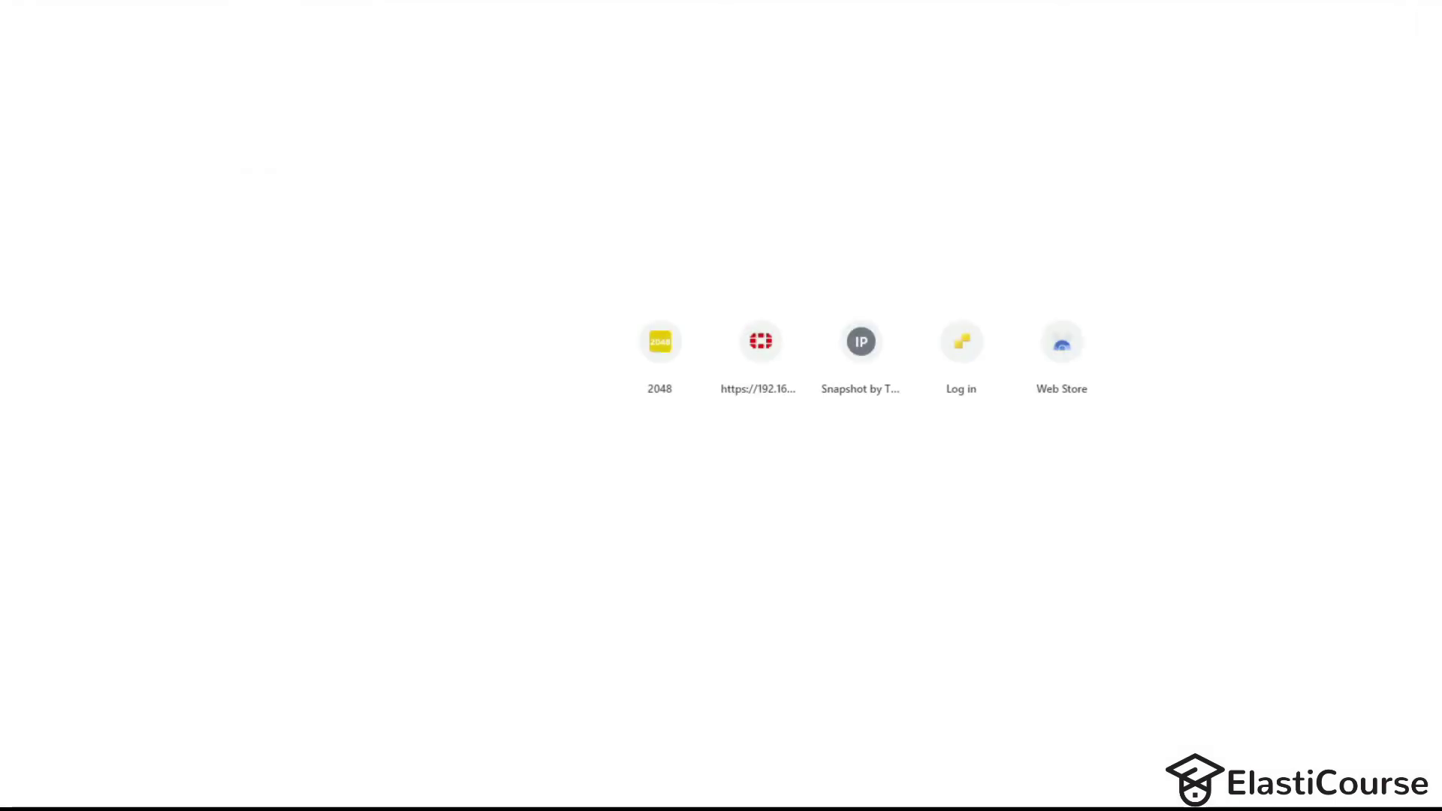
pyautogui.write('10.100.200')
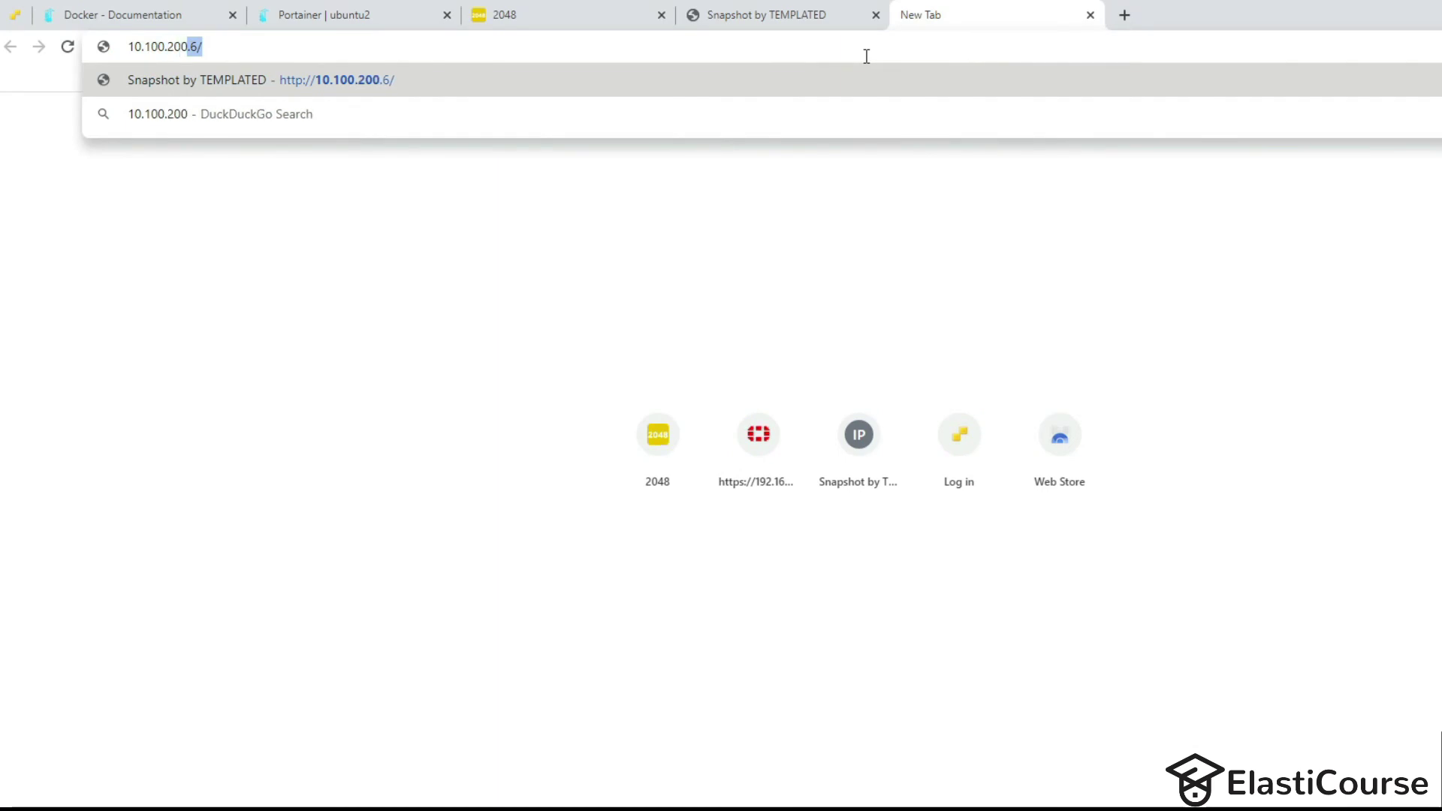
pyautogui.write('.8')
pyautogui.press('Return')
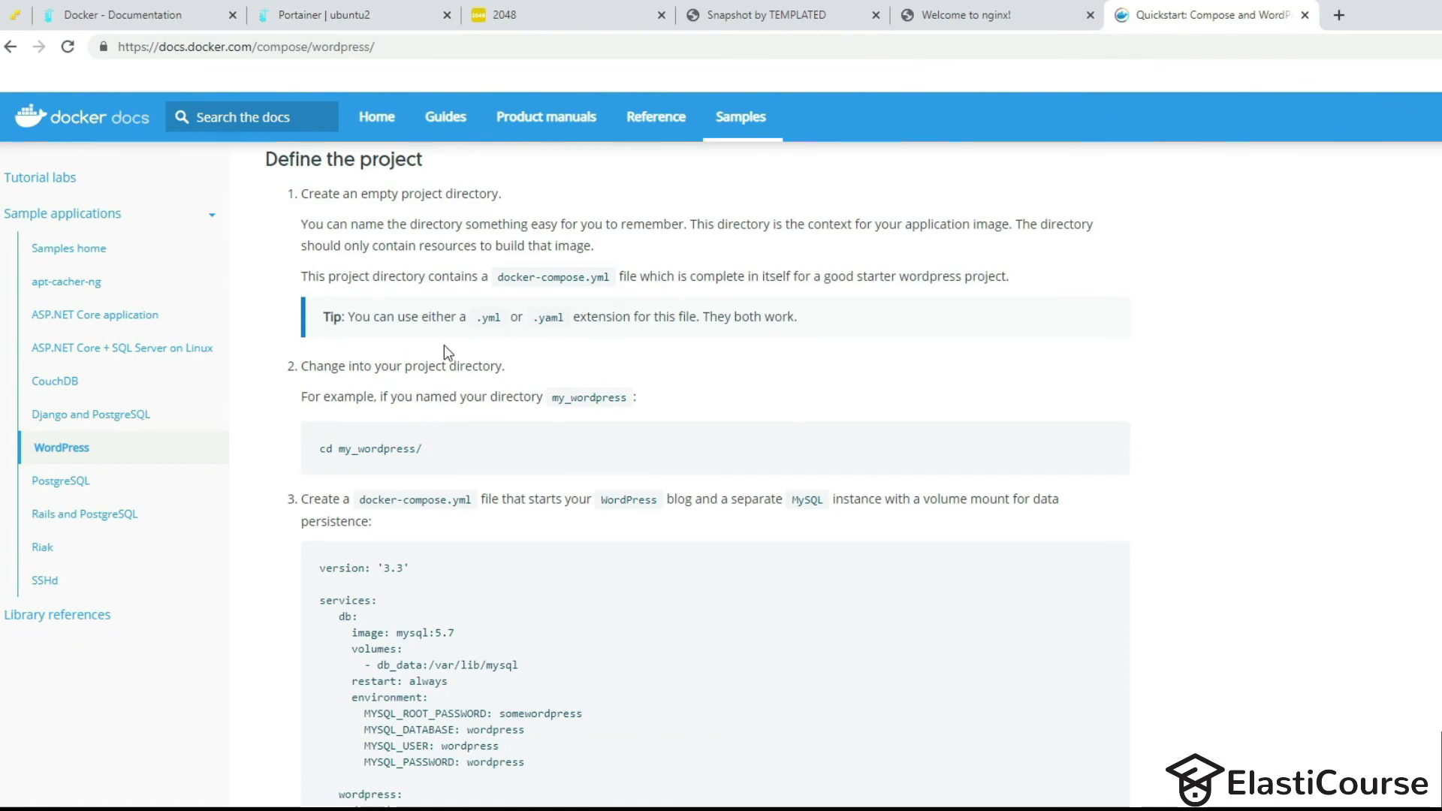
# Copy the WordPress quickstart's docker-compose.yml sample and go back to Portainer.
pyautogui.scroll(-2, 443, 347)
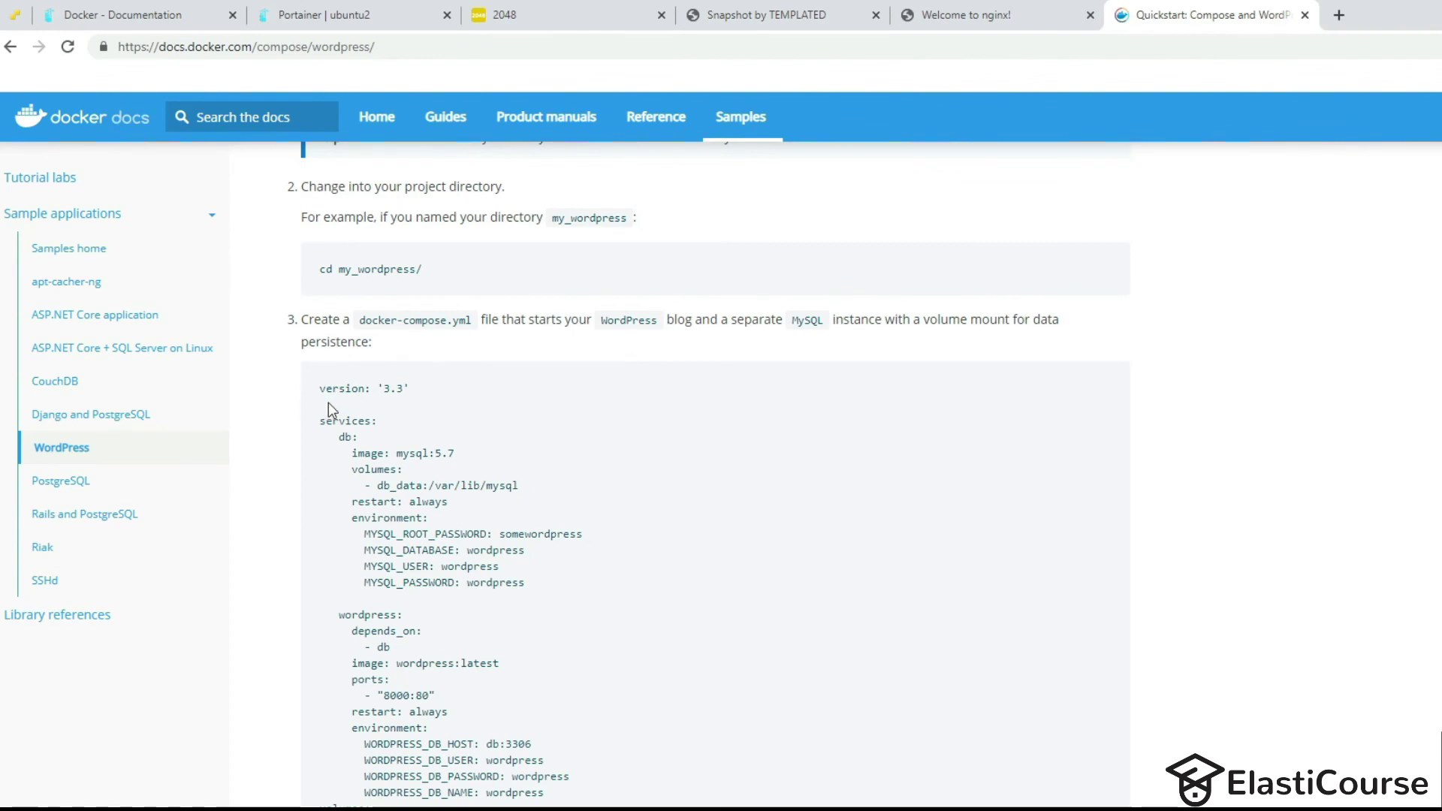
pyautogui.moveTo(319, 388); pyautogui.dragTo(525, 803)
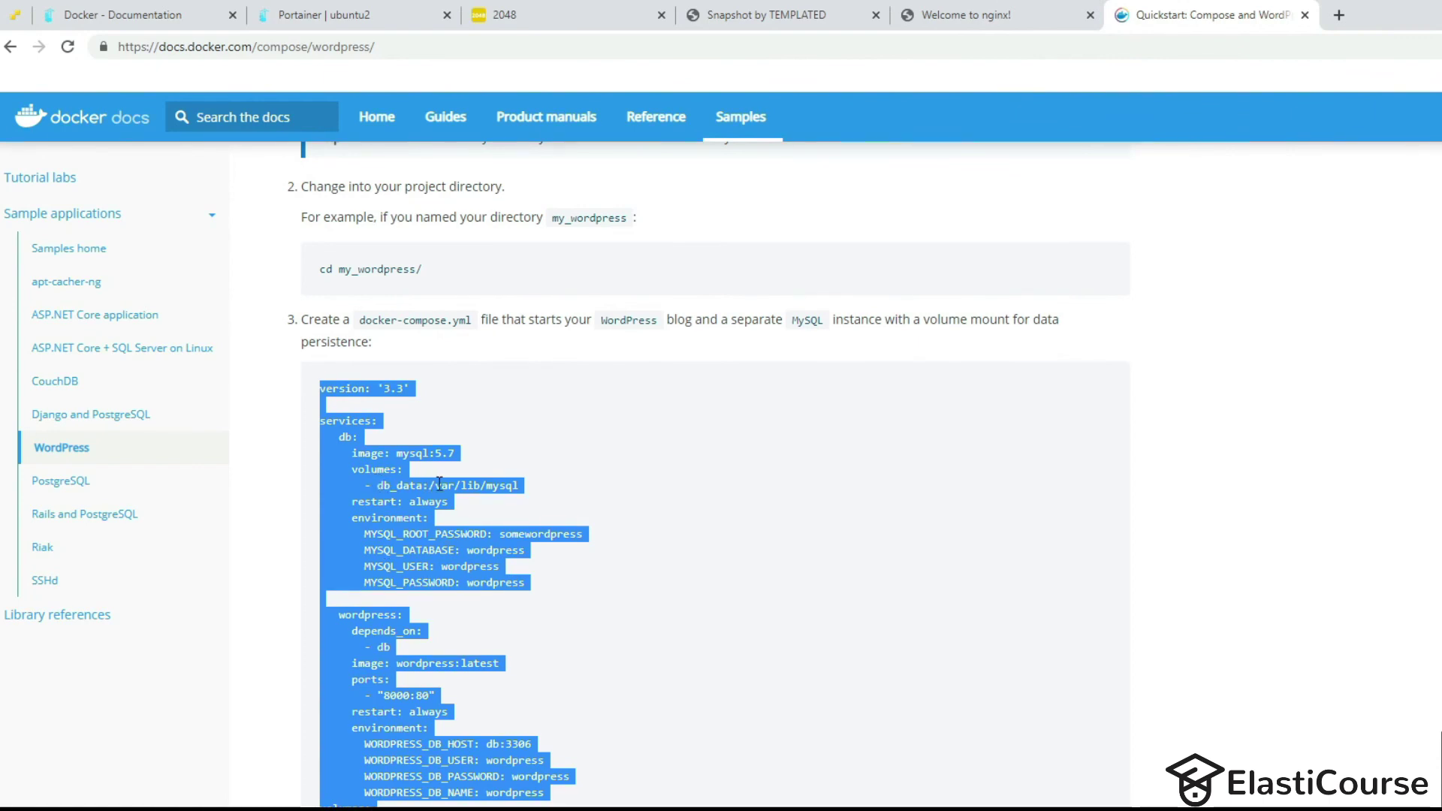
pyautogui.rightClick(362, 494)
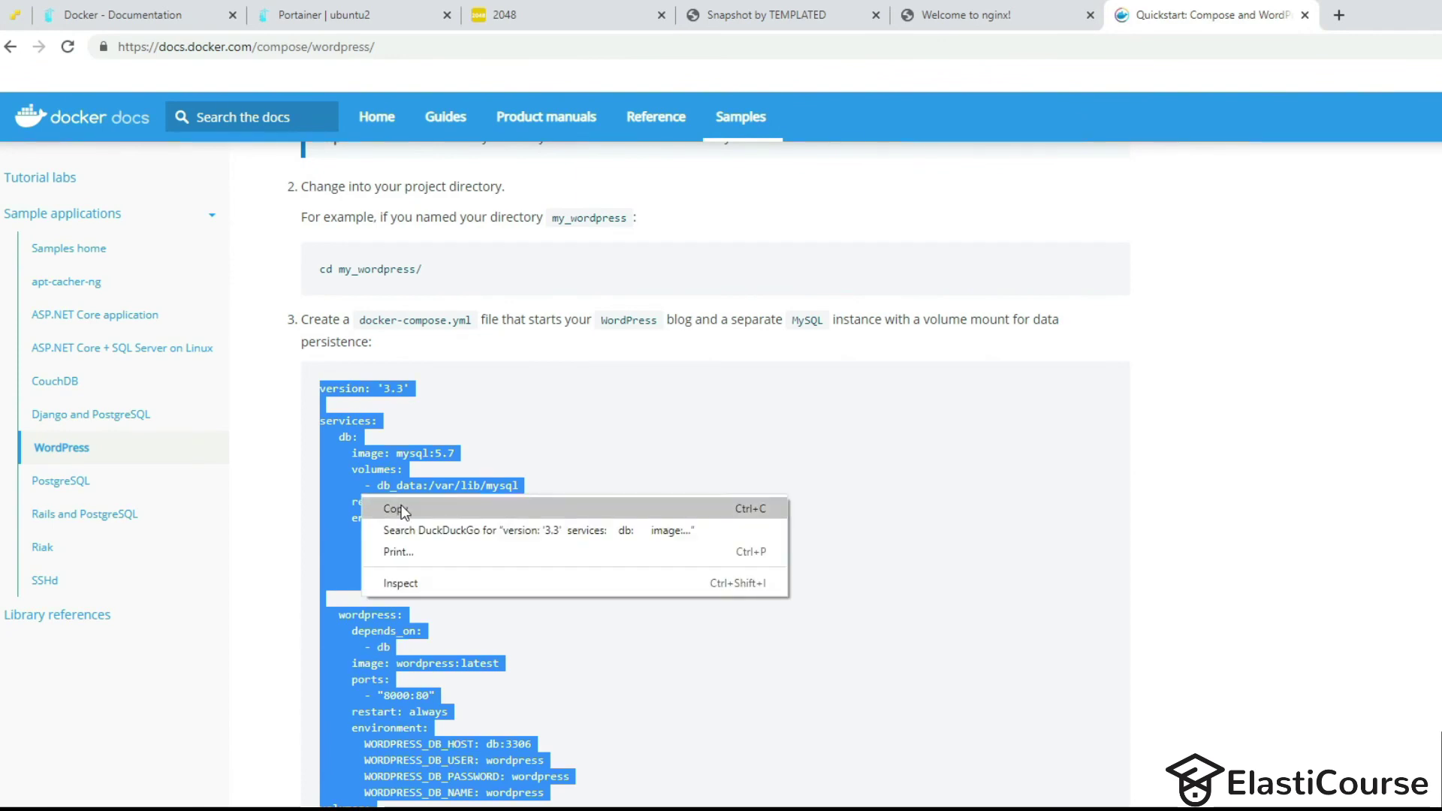
pyautogui.click(392, 505)
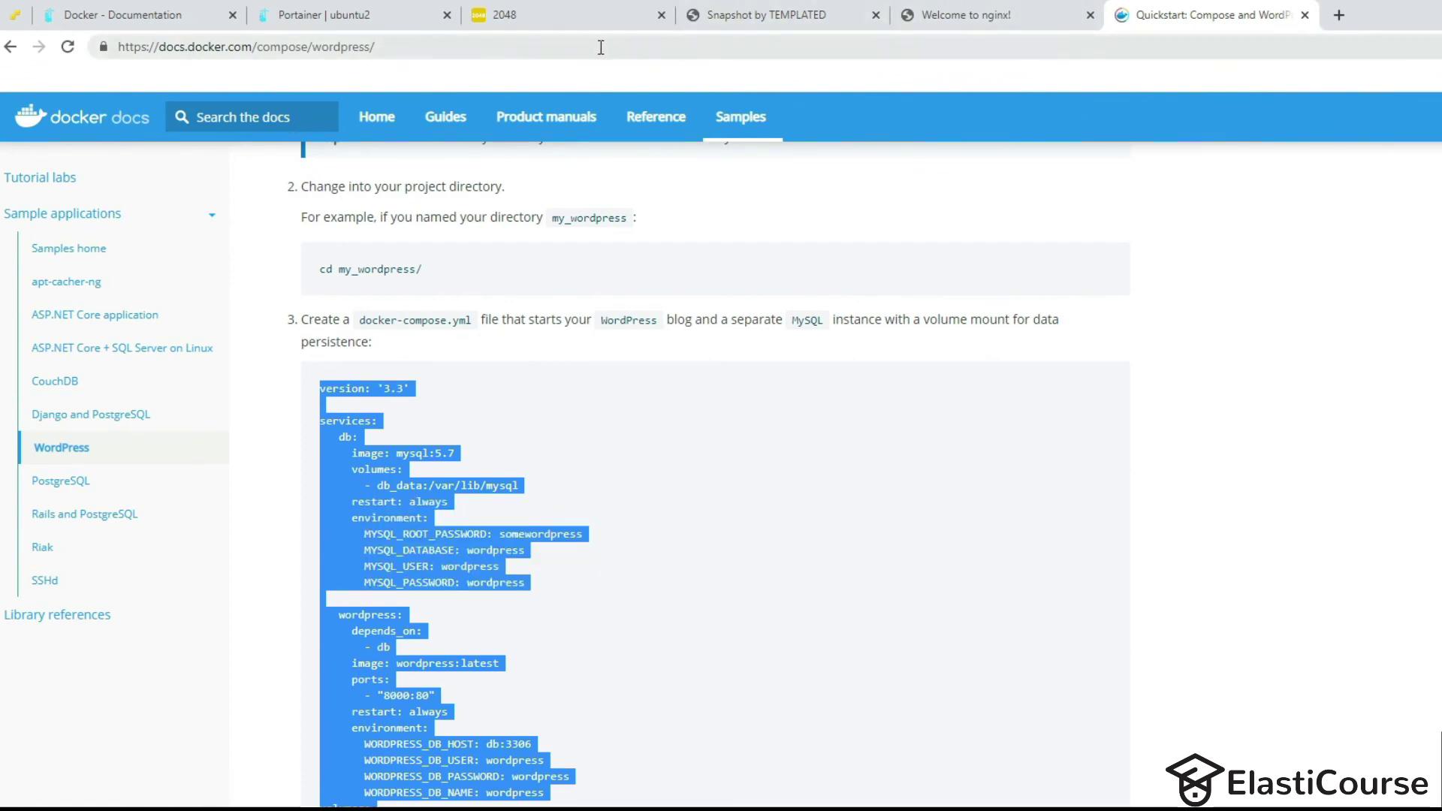
pyautogui.click(323, 15)
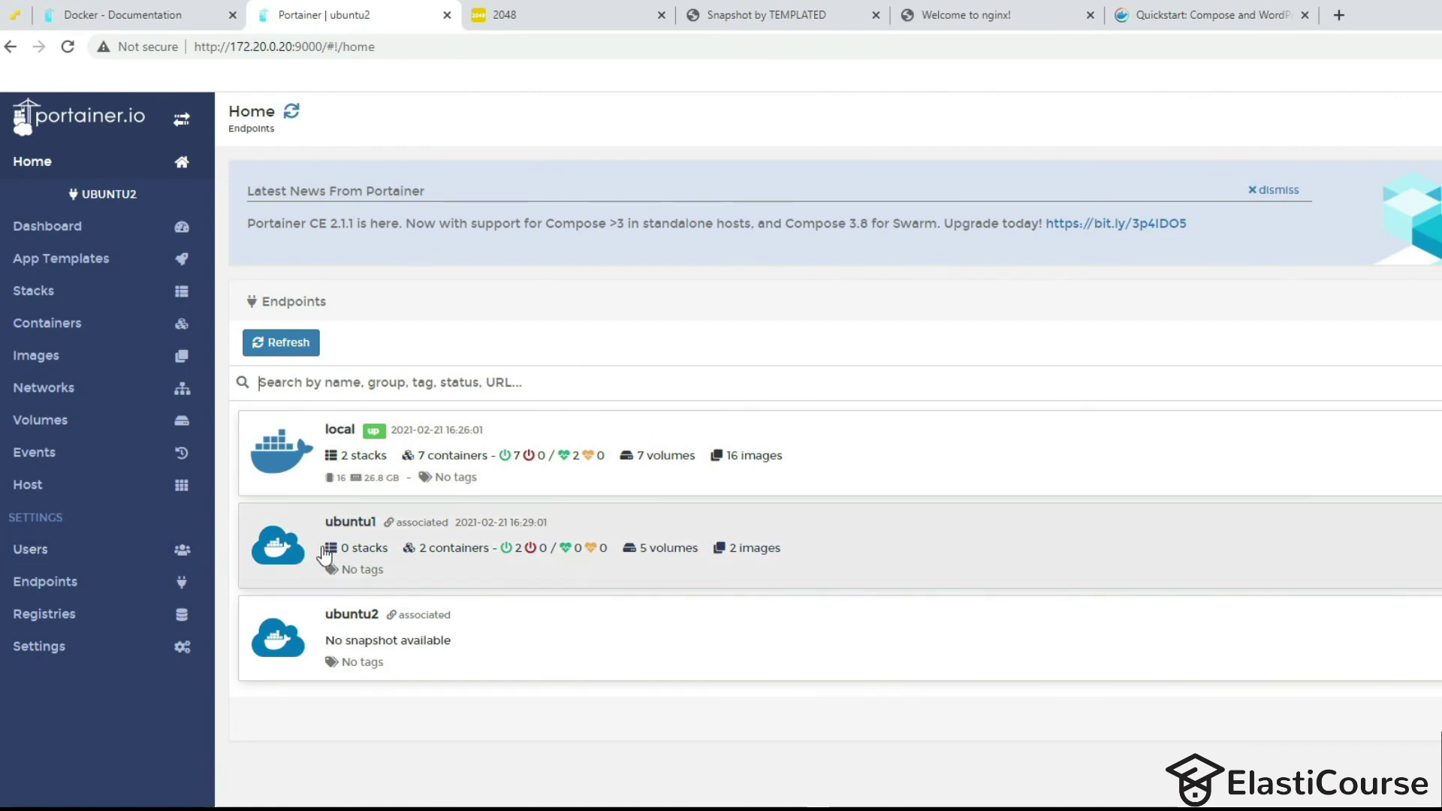
# Start a new stack named blog on the ubuntu1 endpoint.
pyautogui.click(1021, 536)
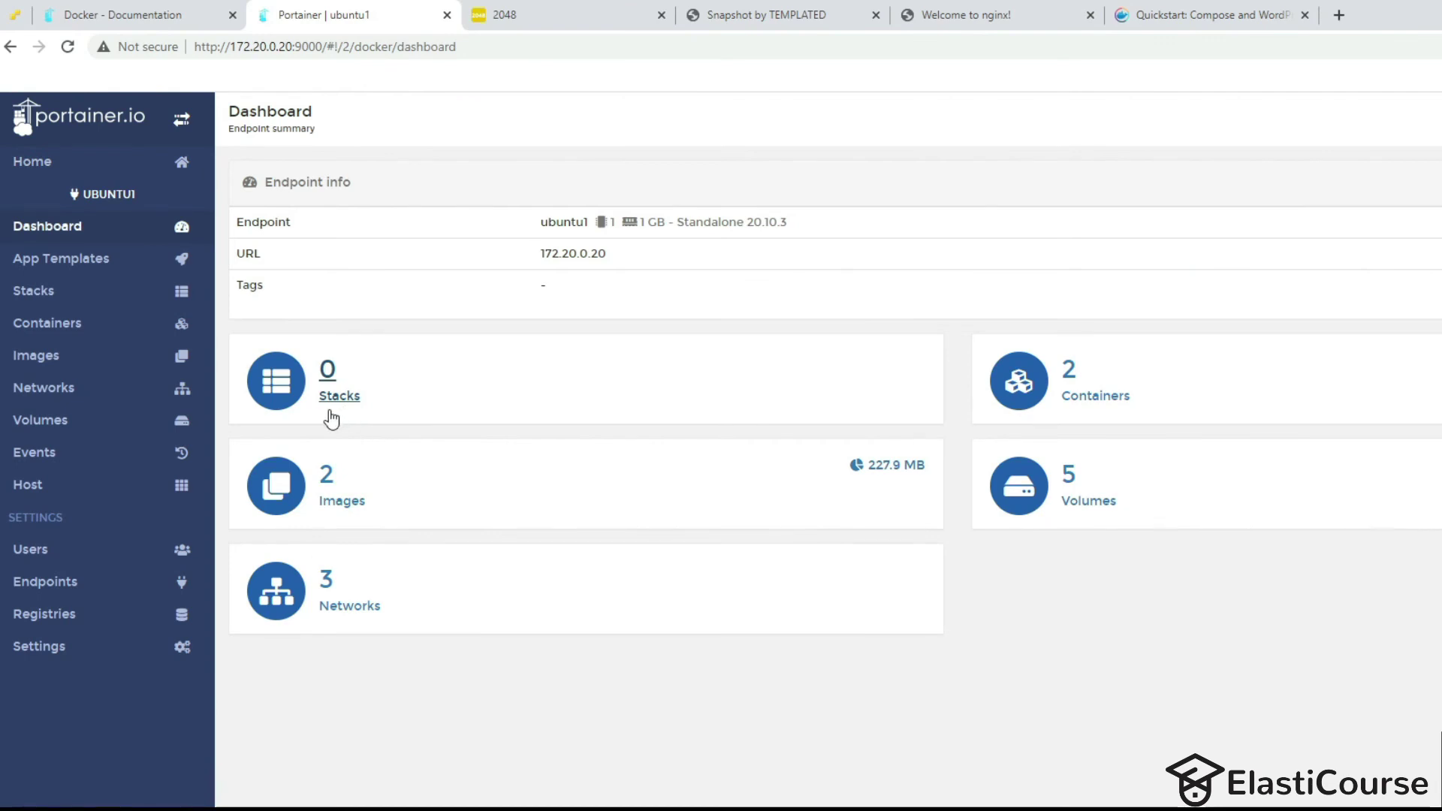
pyautogui.click(331, 413)
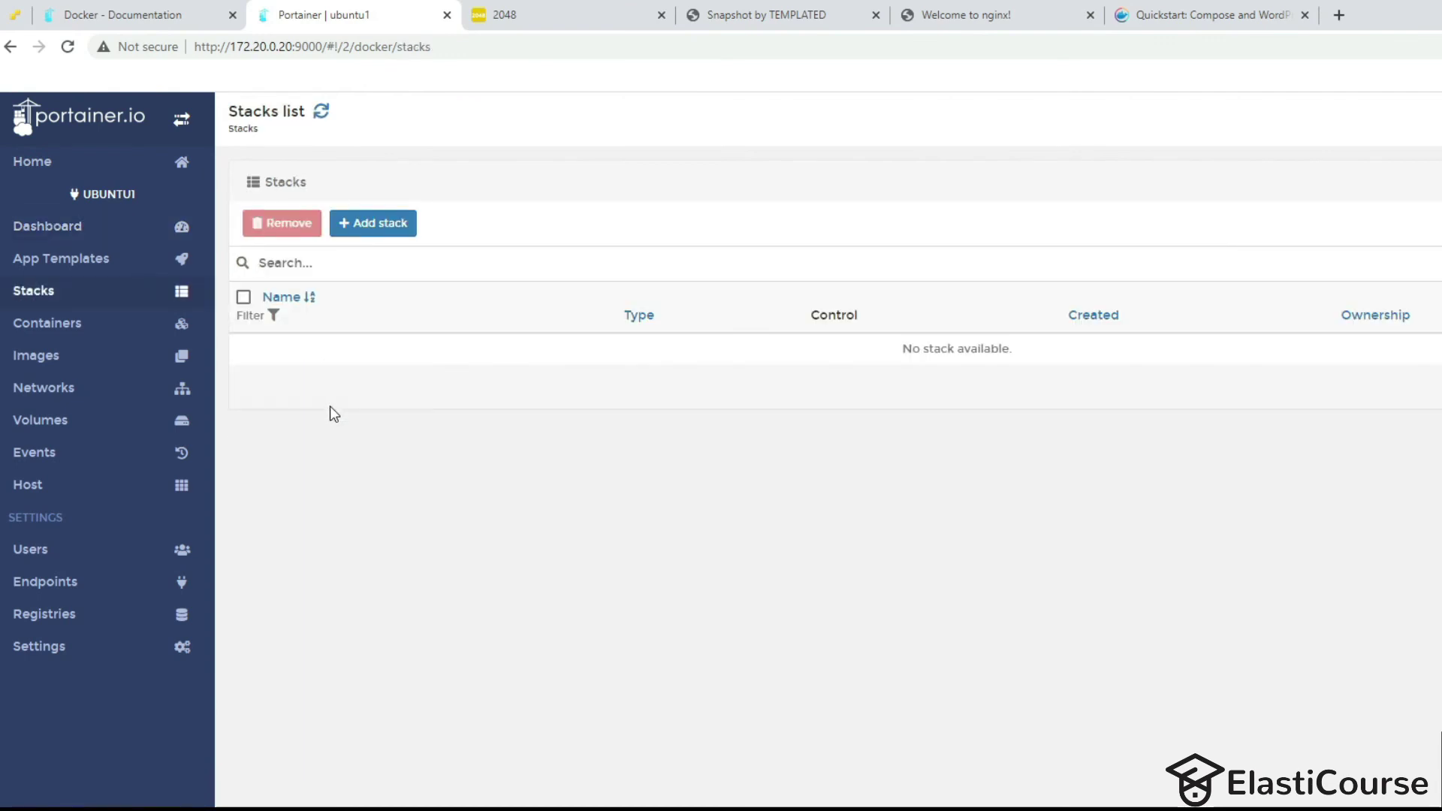
pyautogui.click(388, 231)
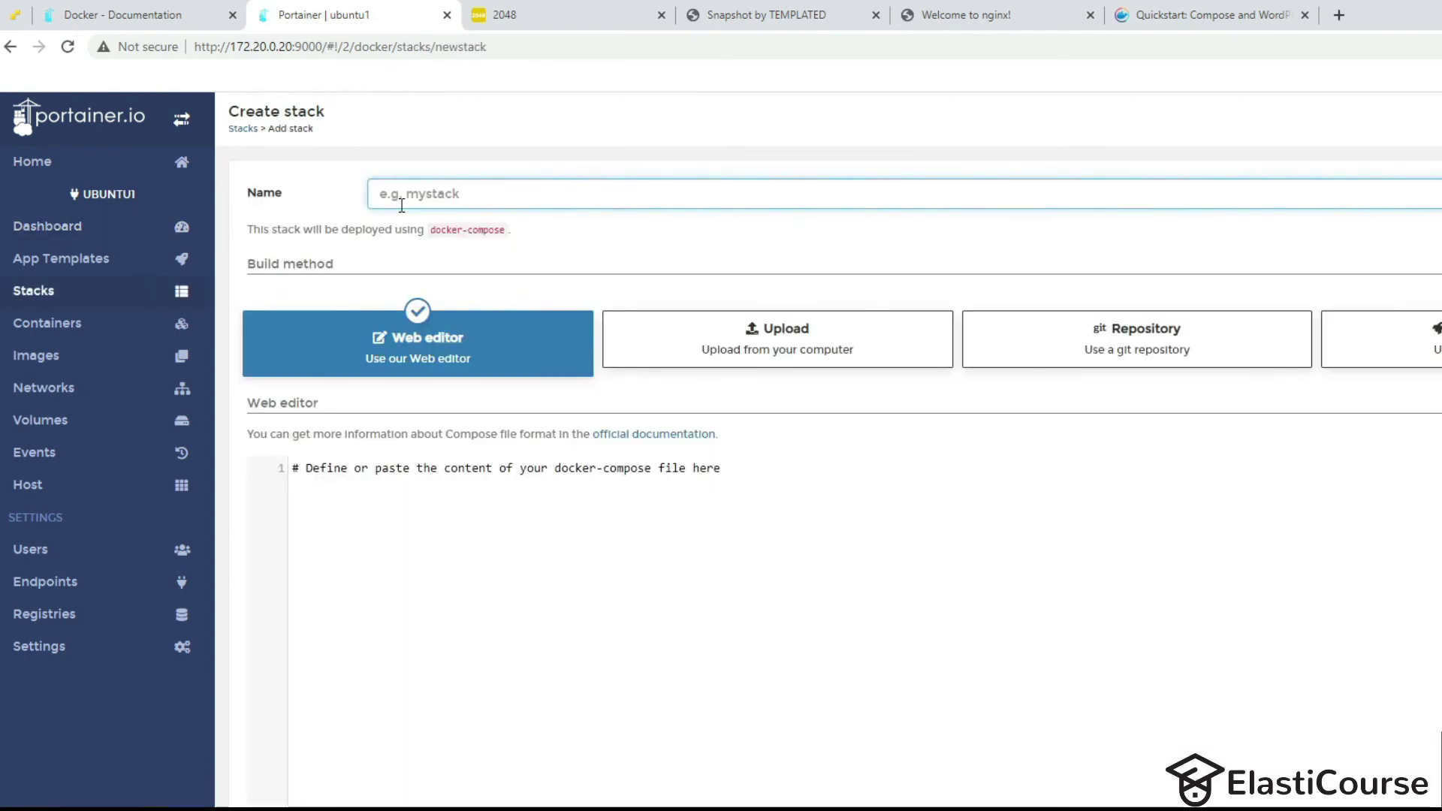
pyautogui.write('blog')
# Paste the WordPress compose YAML into the stack's web editor and review it.
pyautogui.click(481, 505)
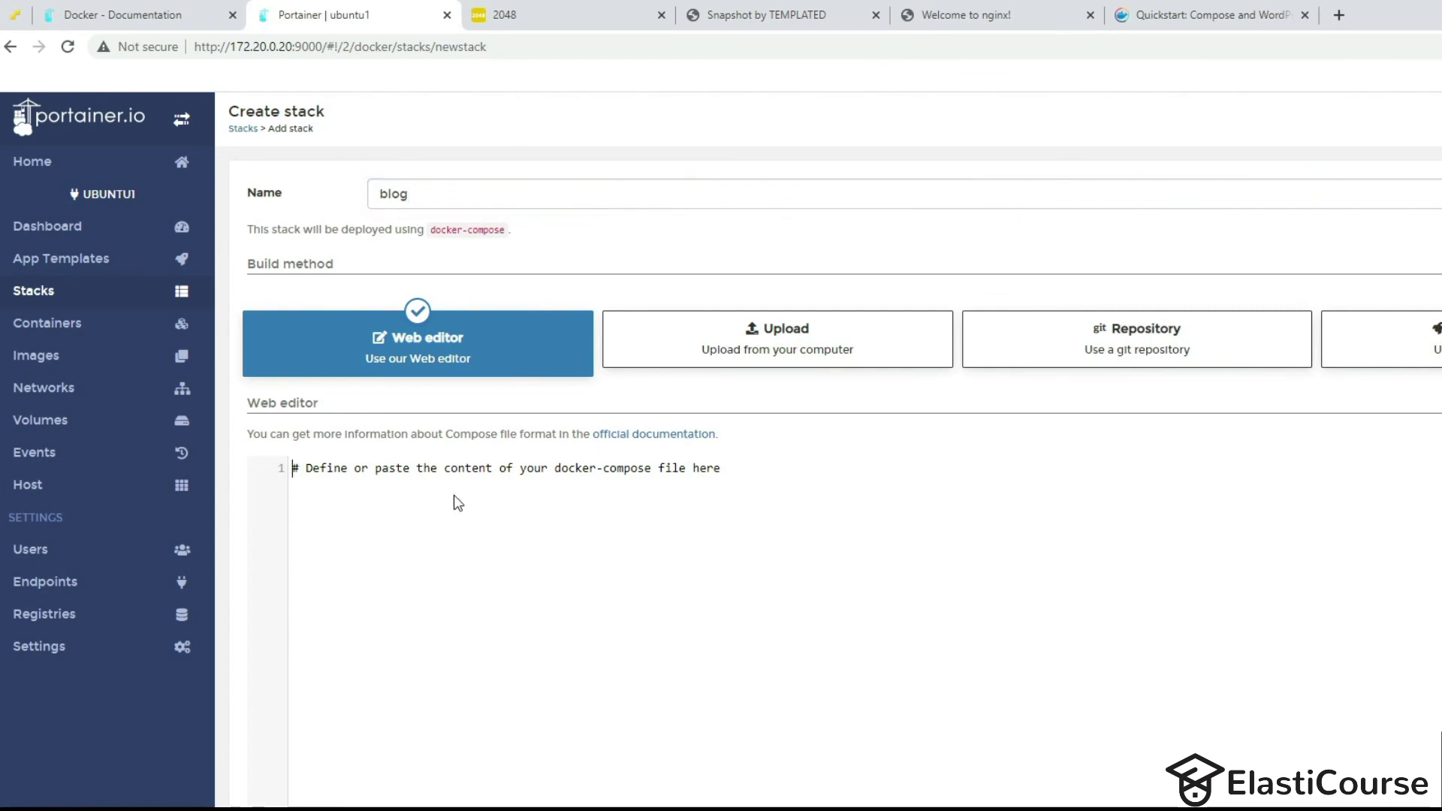
pyautogui.hotkey('ctrl', 'v')
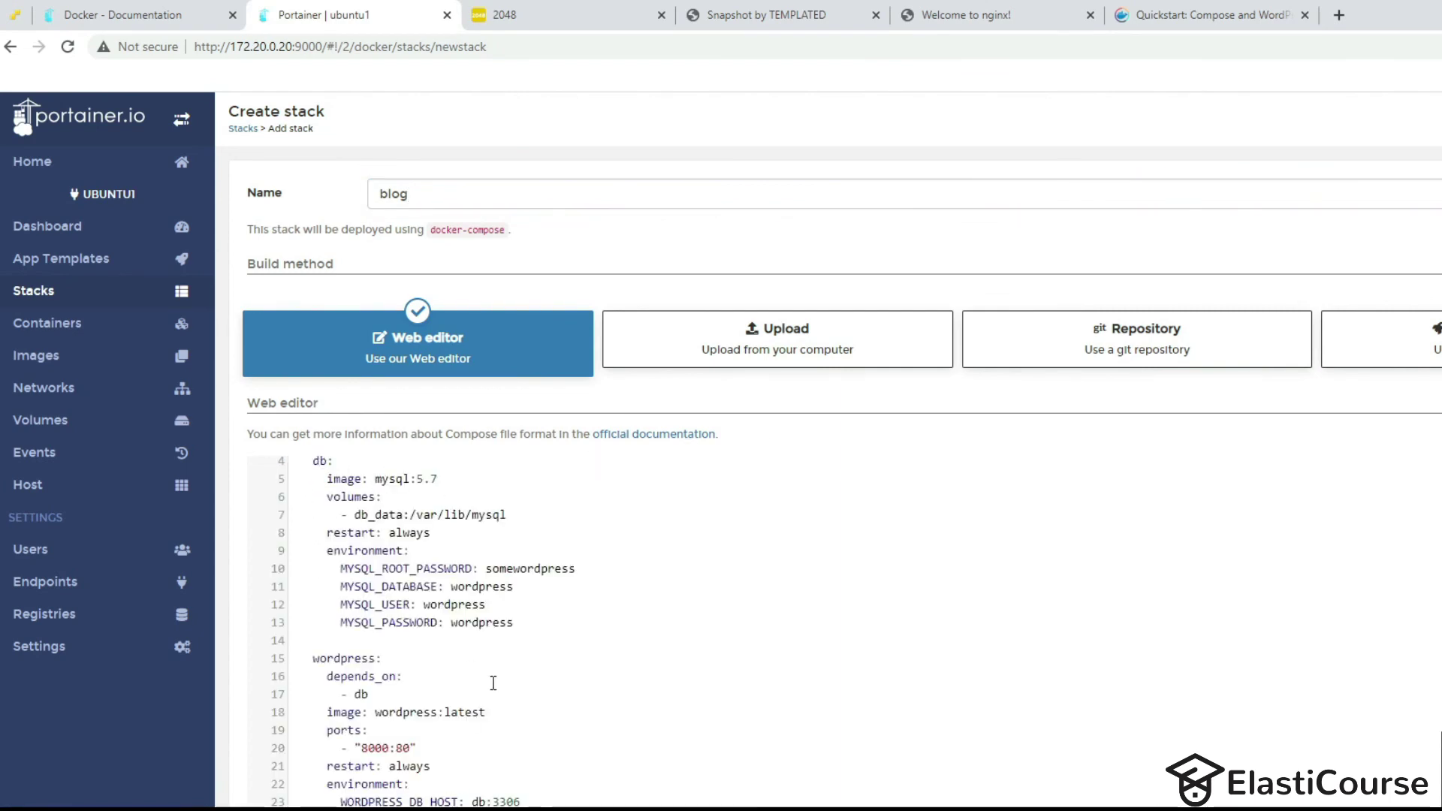
pyautogui.scroll(2, 363, 572)
pyautogui.scroll(-1, 421, 660)
pyautogui.scroll(-3, 360, 784)
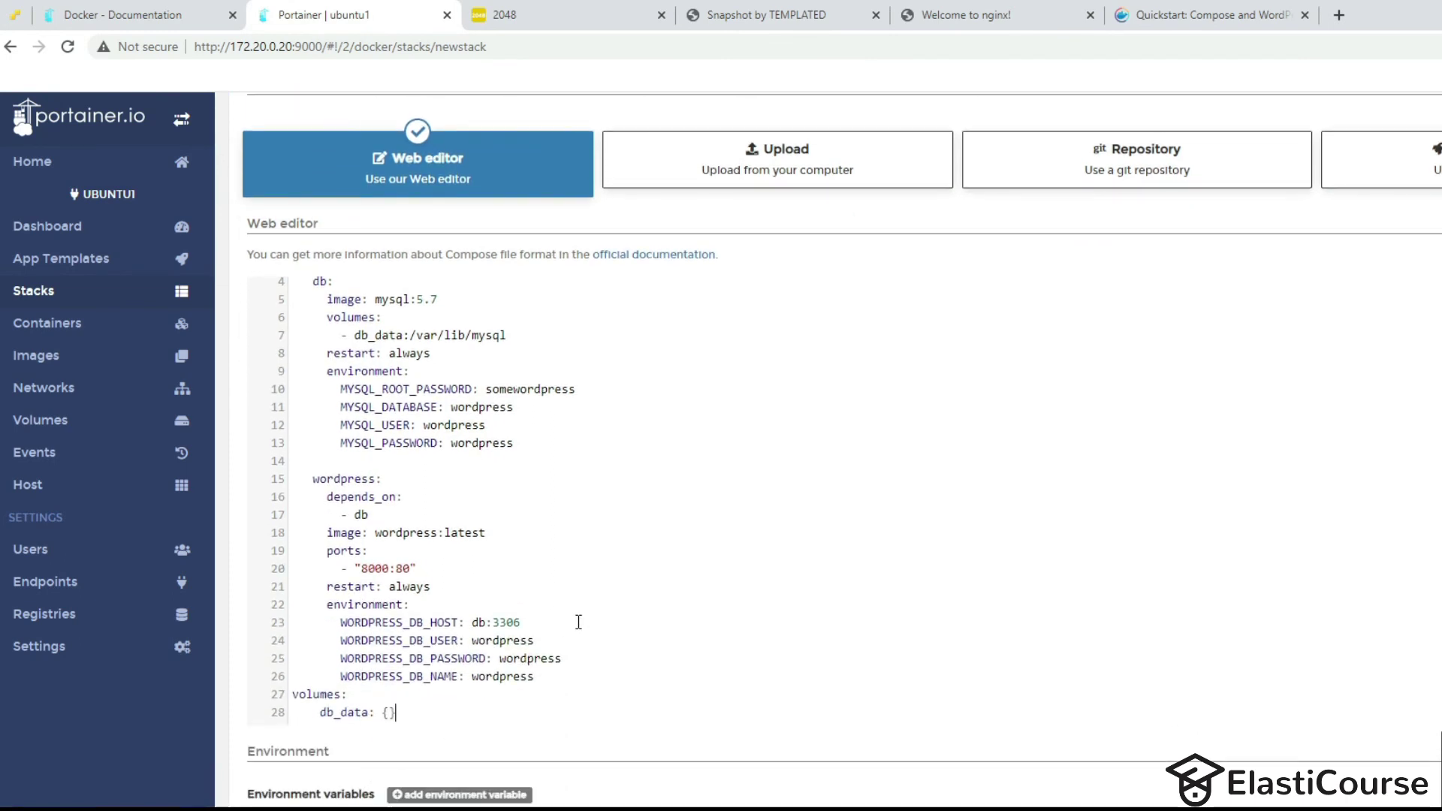
pyautogui.scroll(-2, 446, 533)
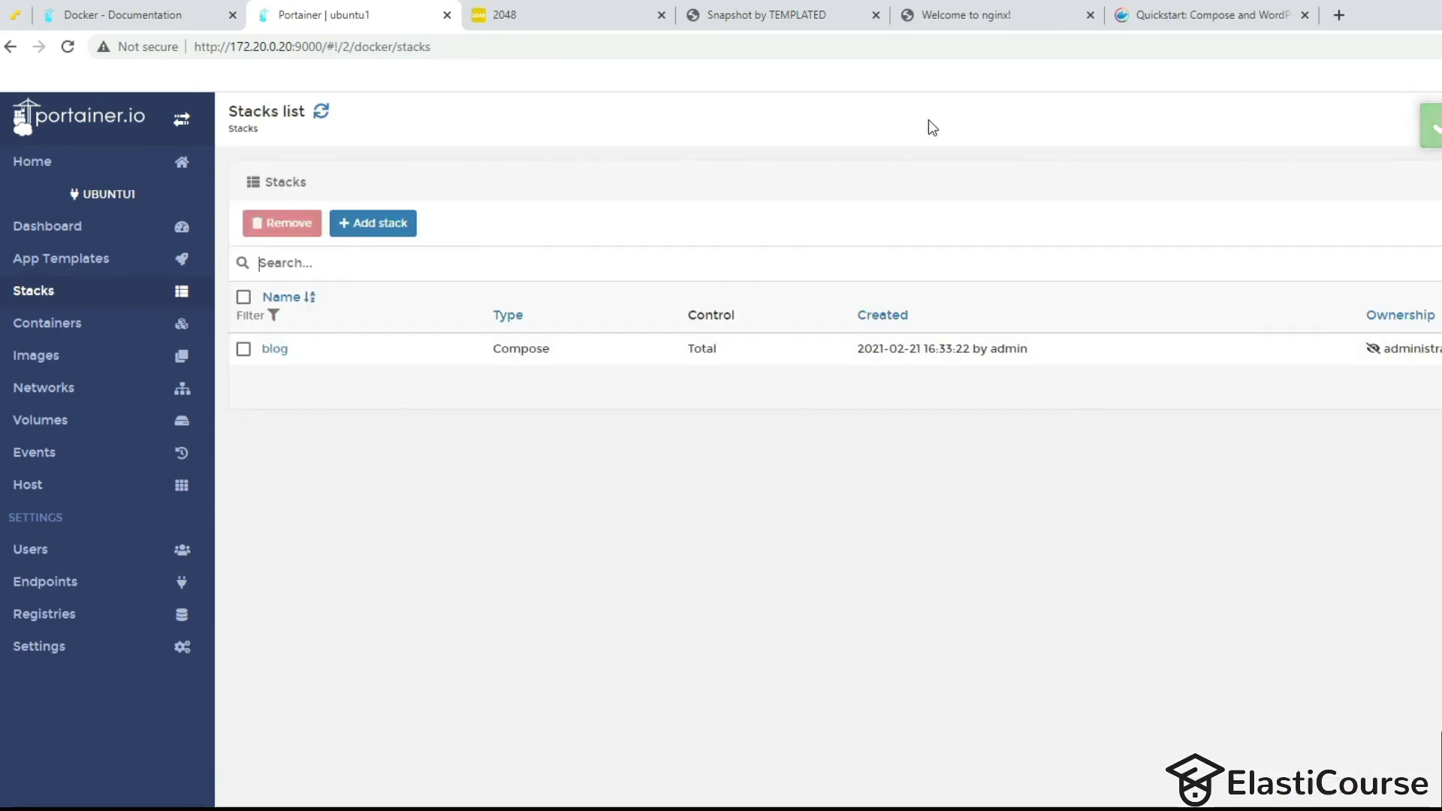
# Open the WordPress installer at 10.100.200.6:8000.
pyautogui.click(786, 22)
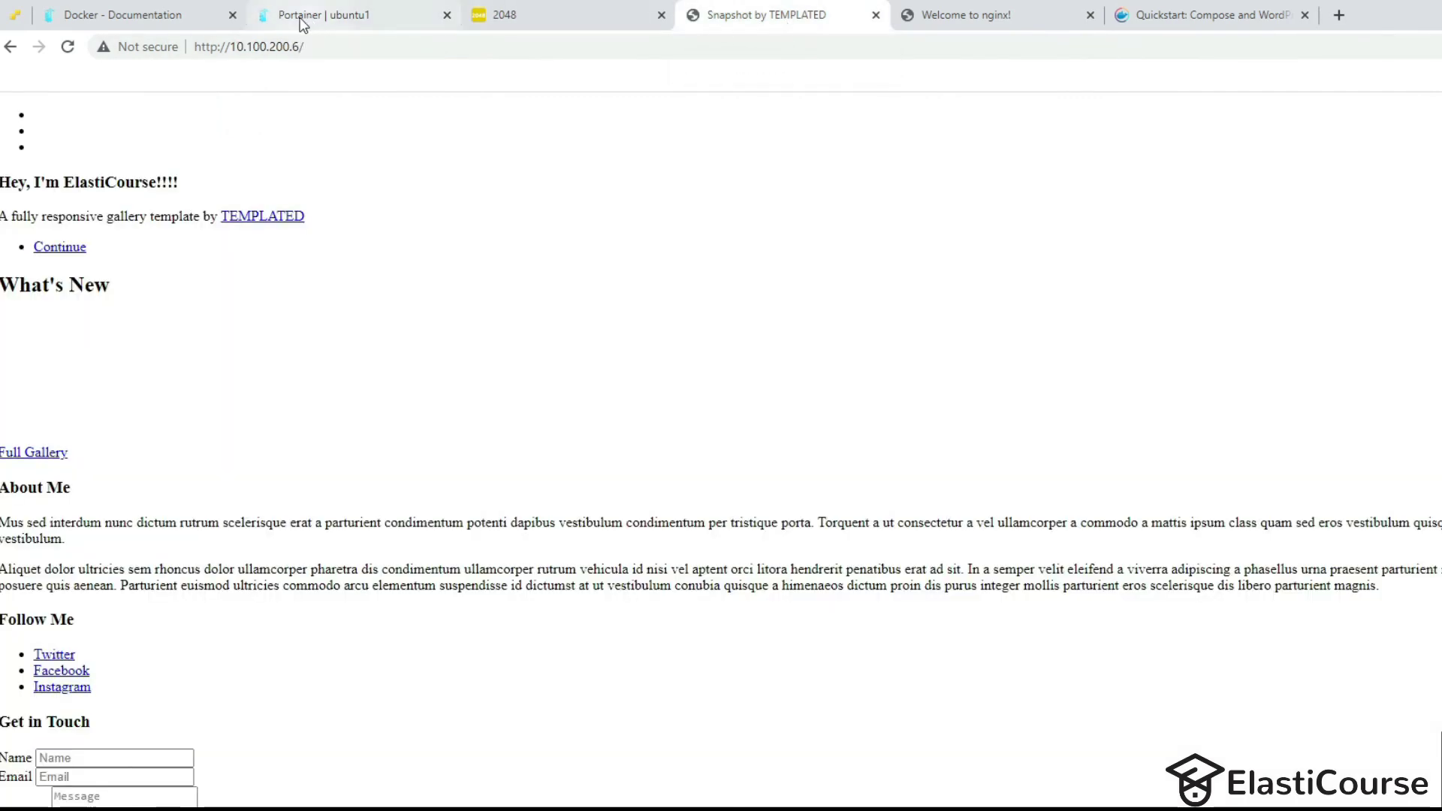
pyautogui.click(298, 45)
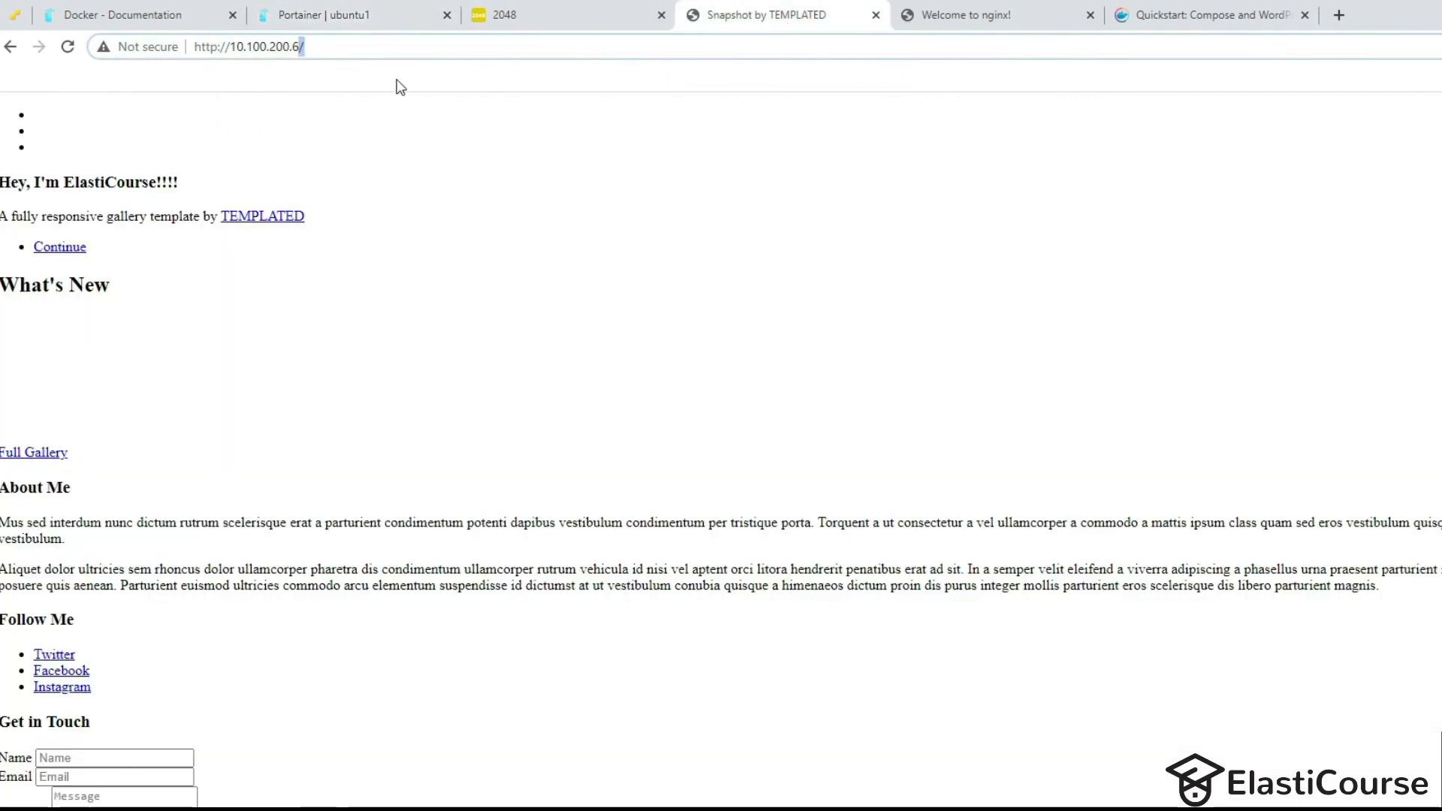
pyautogui.write(':')
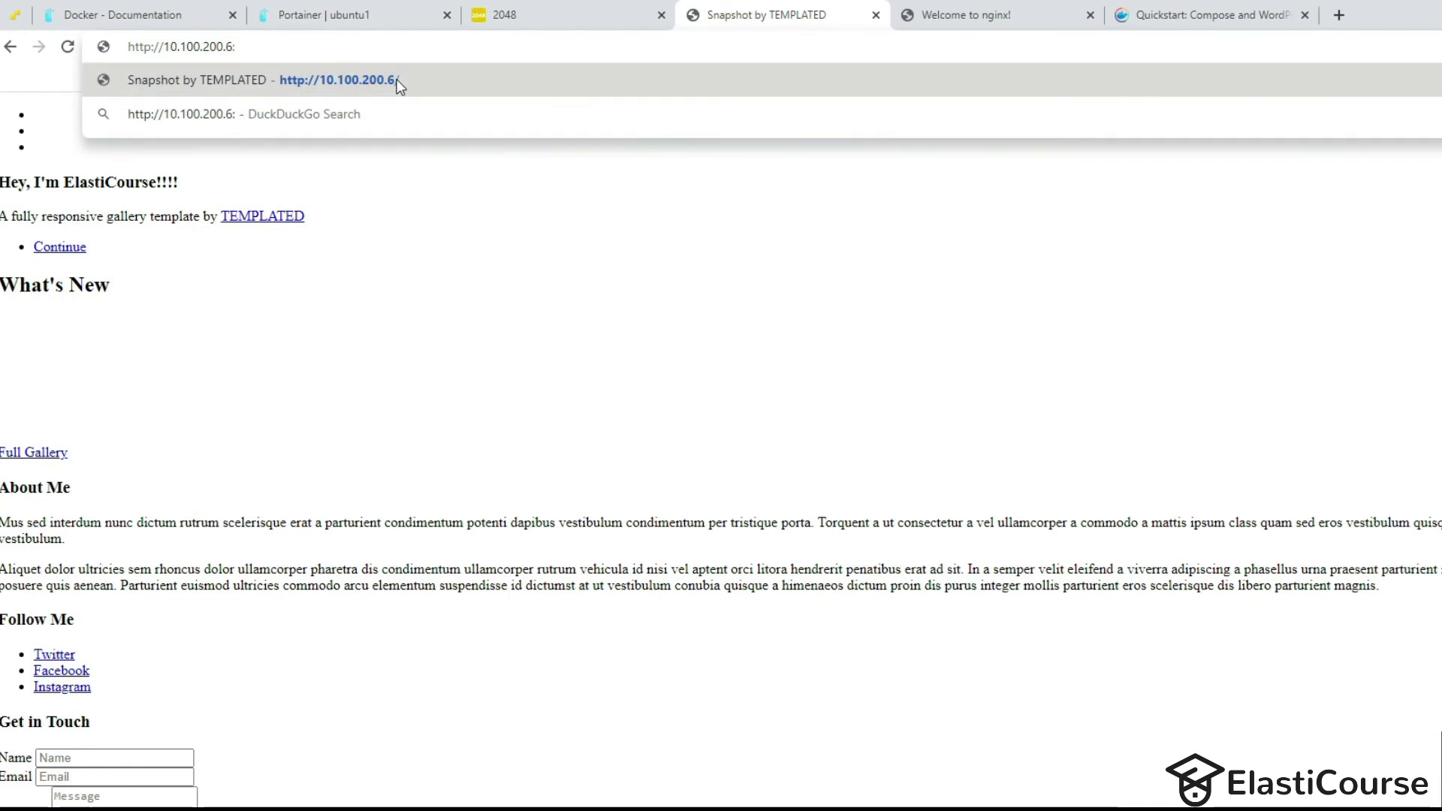
pyautogui.write('8000')
pyautogui.press('Return')
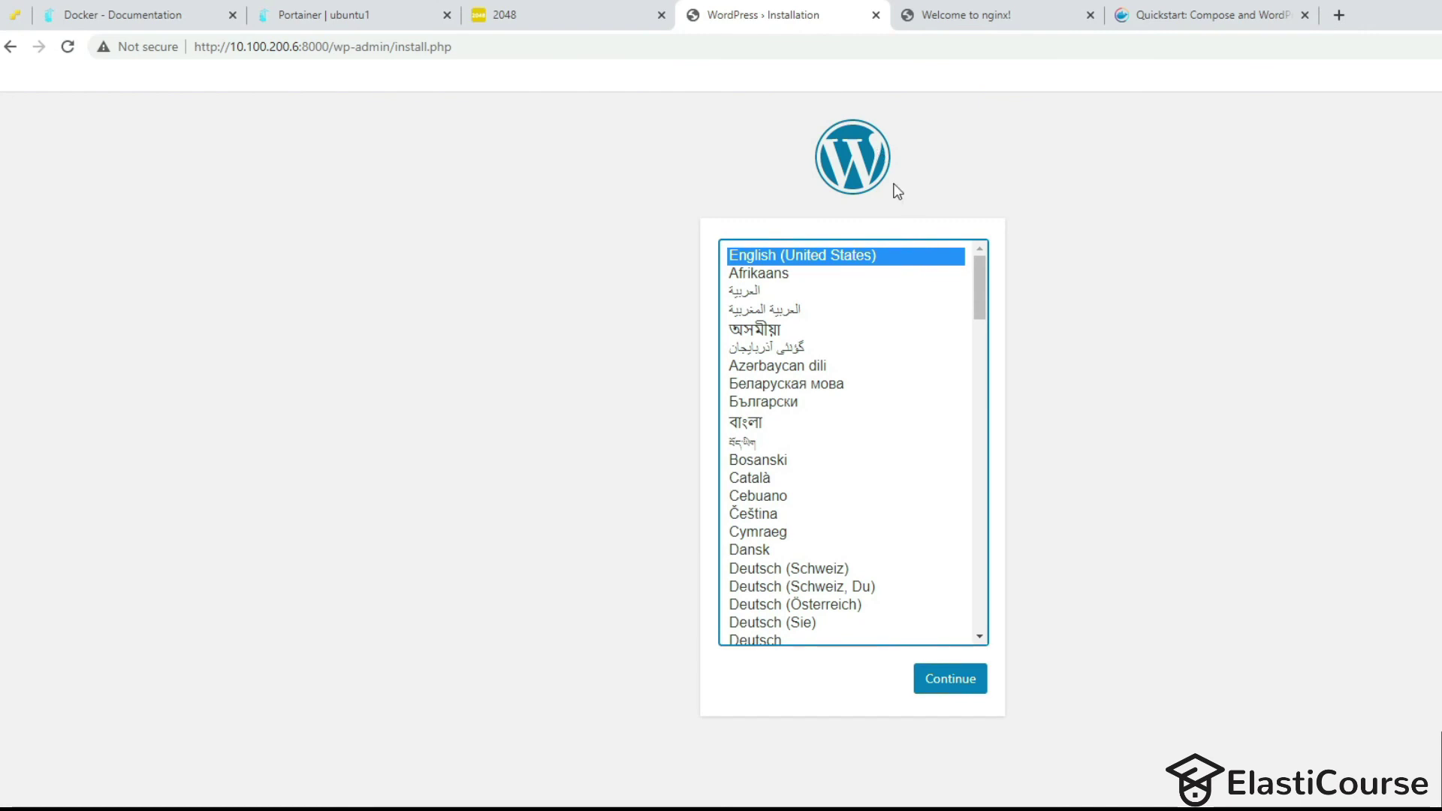
# Complete the WordPress installation in English and load the My blog homepage.
pyautogui.click(944, 676)
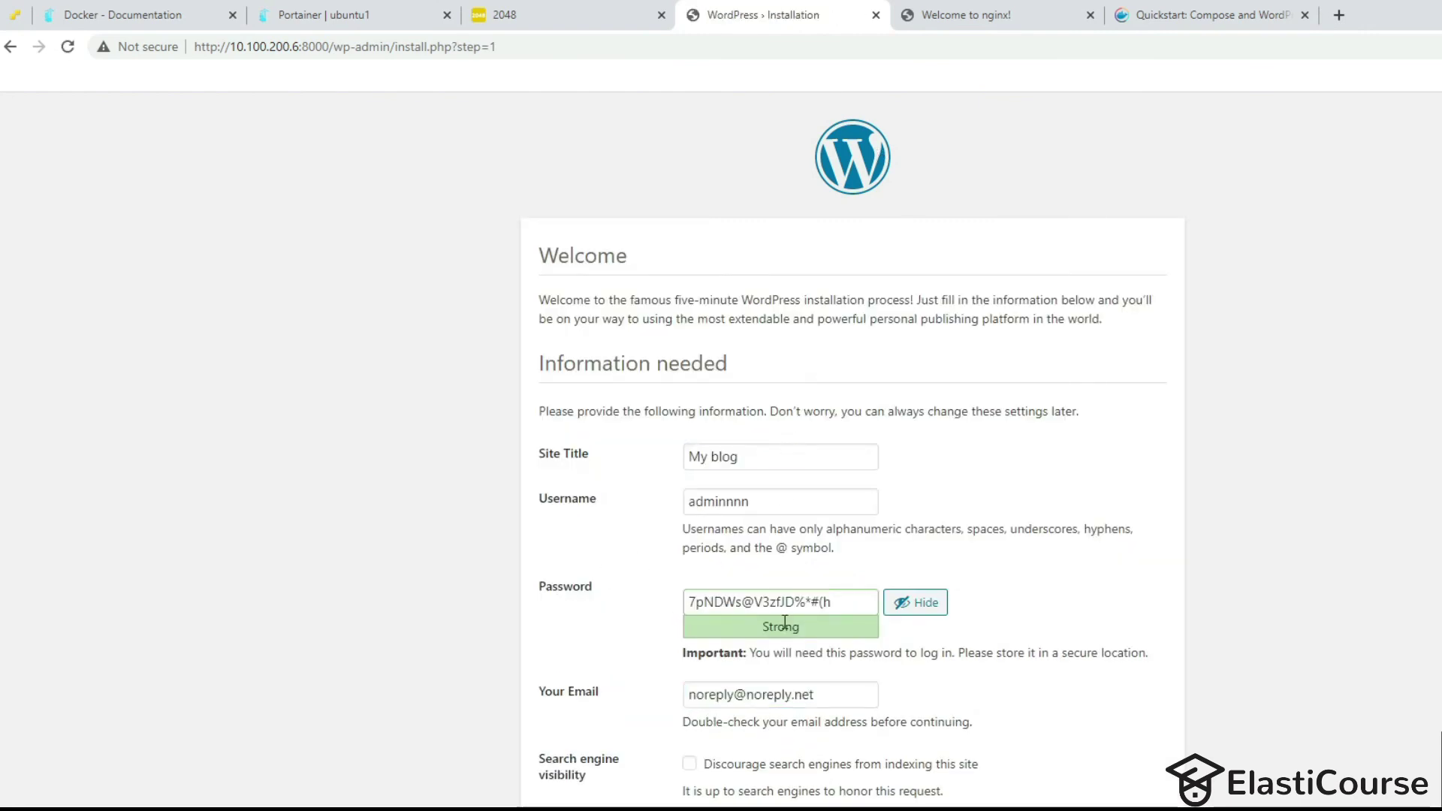
pyautogui.click(590, 809)
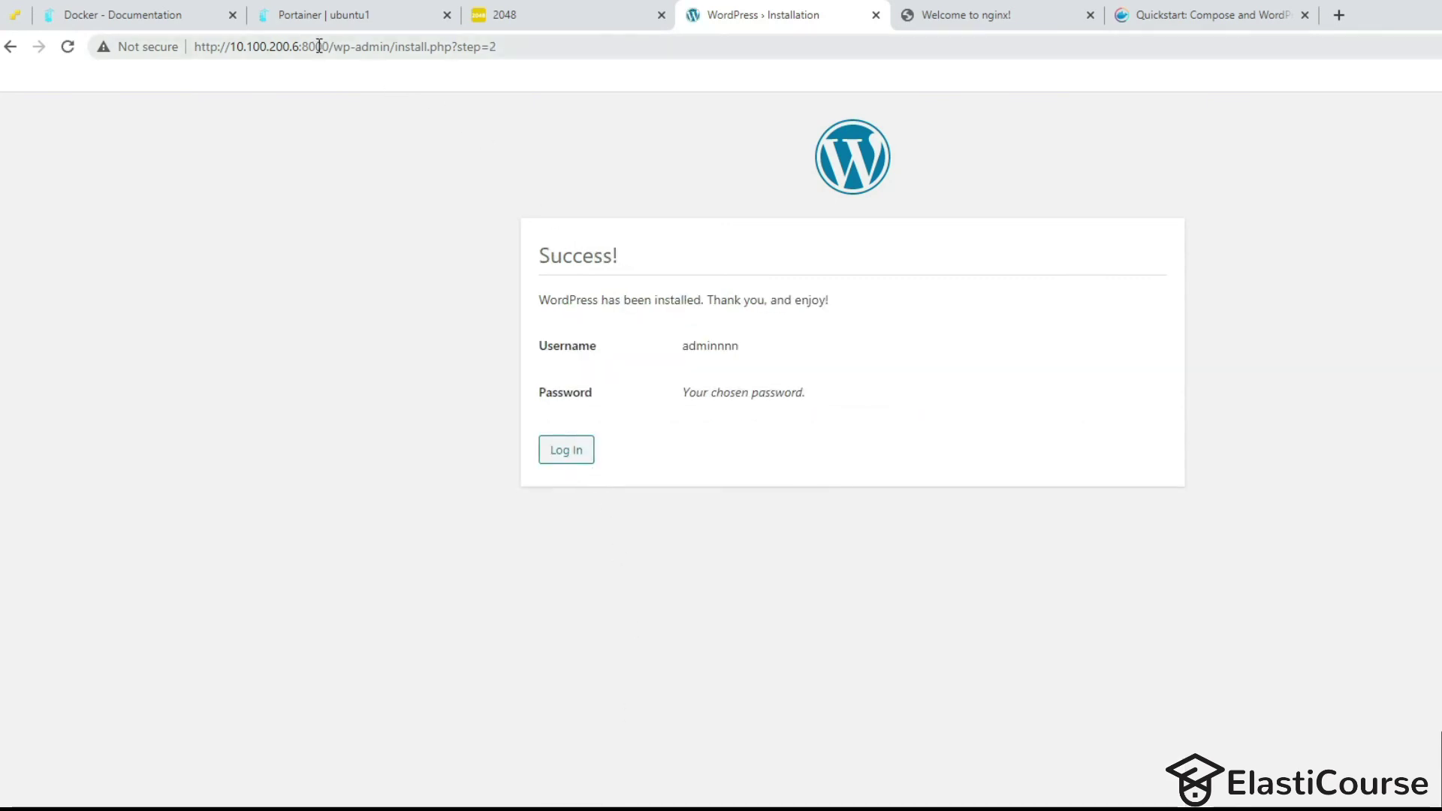
pyautogui.moveTo(335, 46); pyautogui.dragTo(1188, 68)
pyautogui.press('BackSpace')
pyautogui.press('Return')
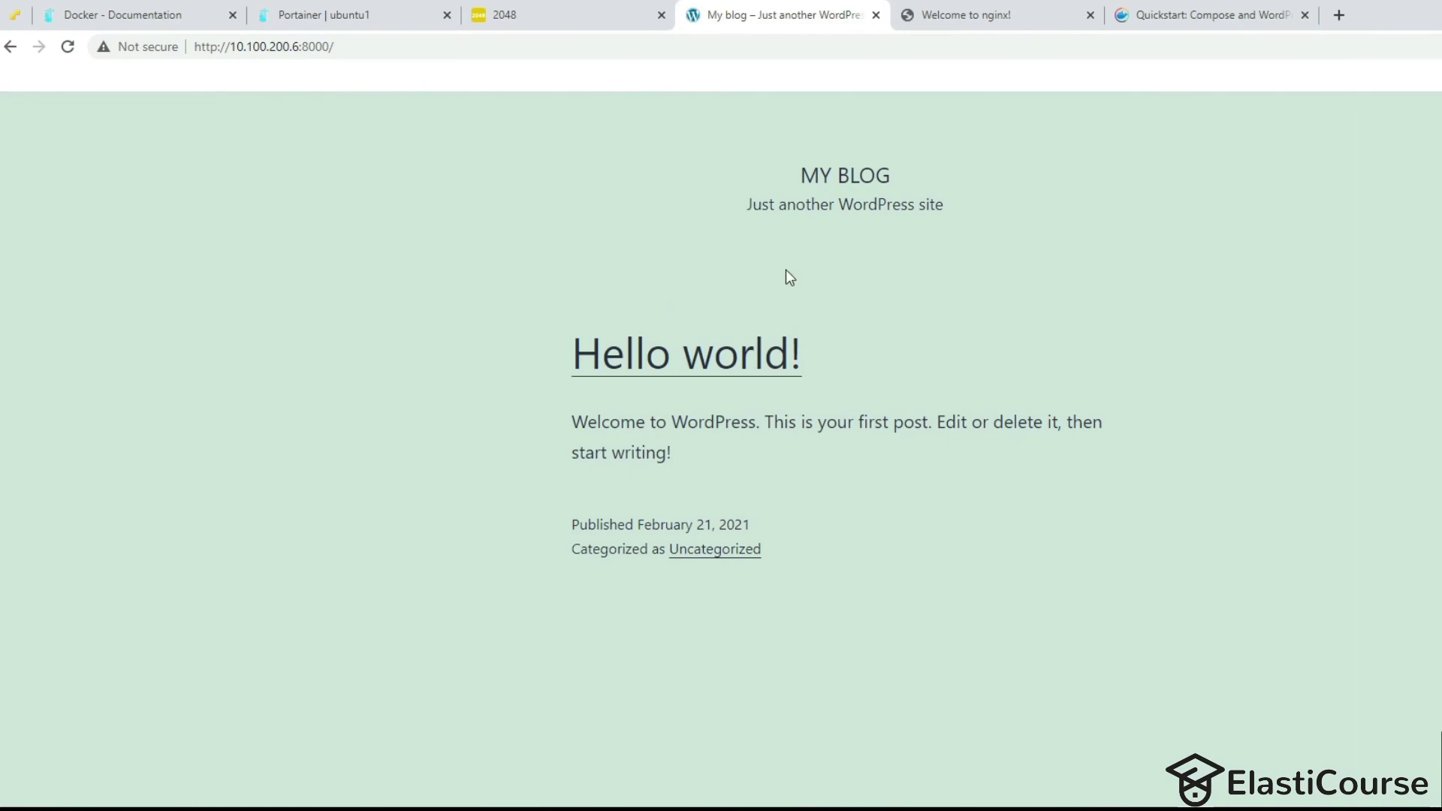